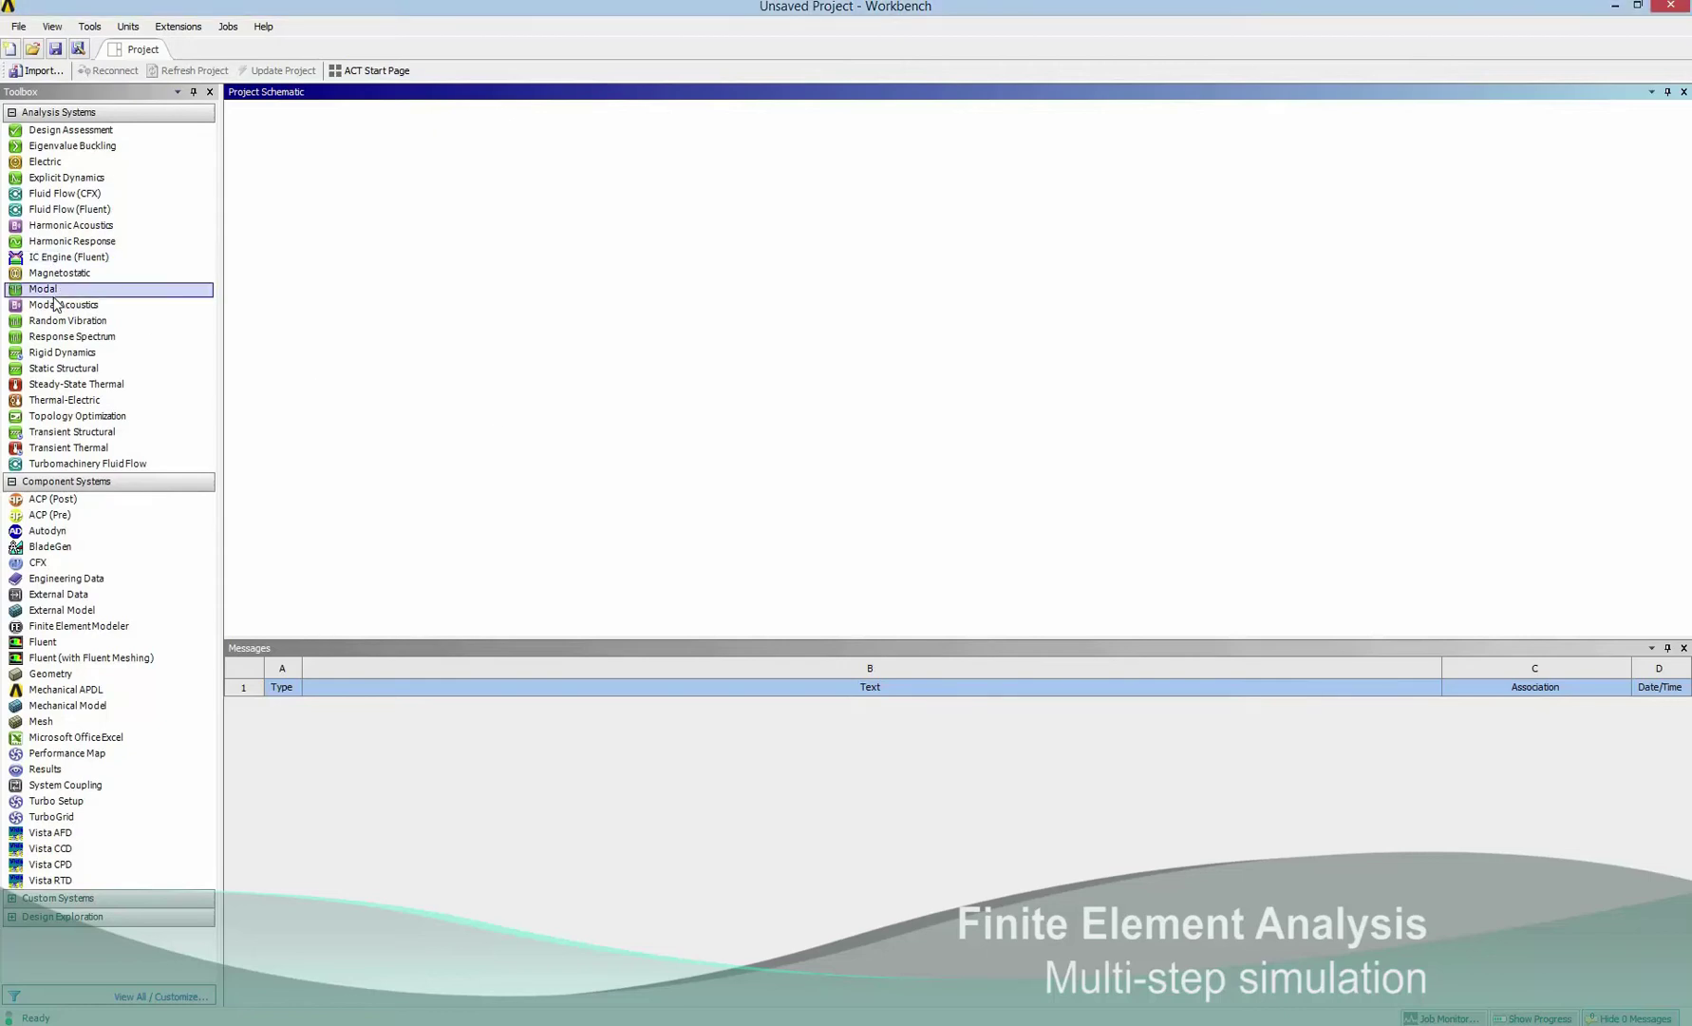
# Step: Add the Fluid Flow (FLUENT) -> Static Structural FSI system and link Eigenvalue Buckling and Modal systems to the Static Structural solution
pyautogui.click(13, 898)
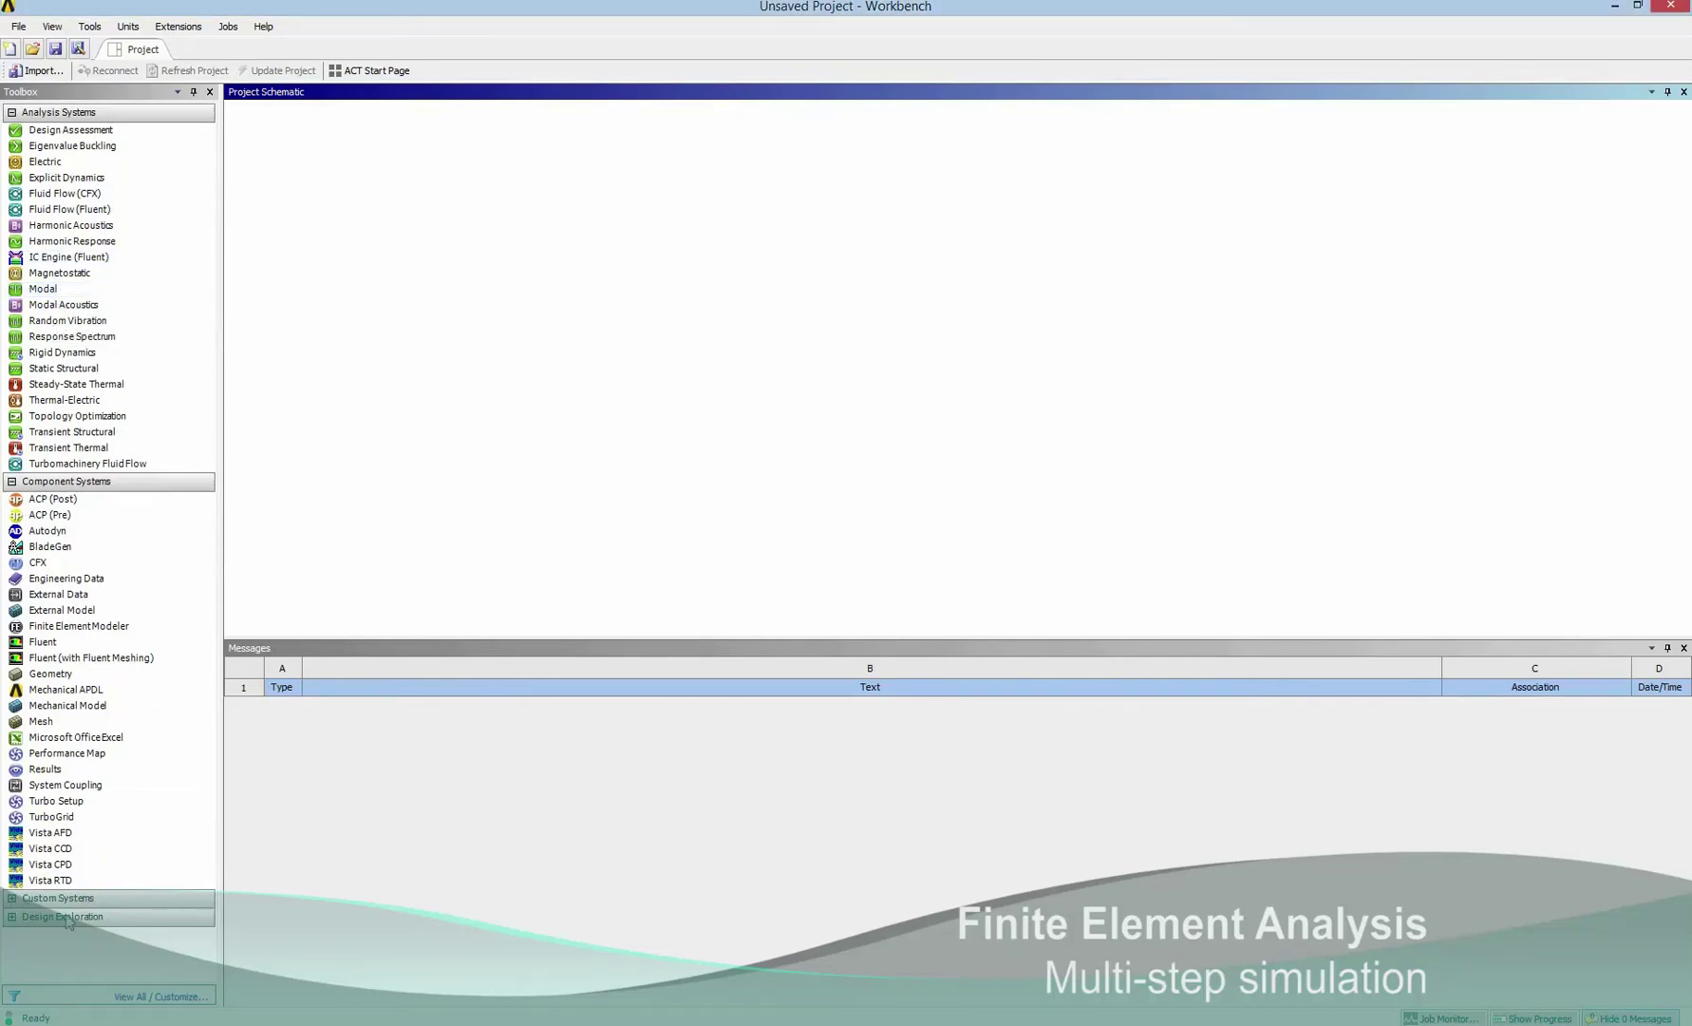
pyautogui.doubleClick(72, 931)
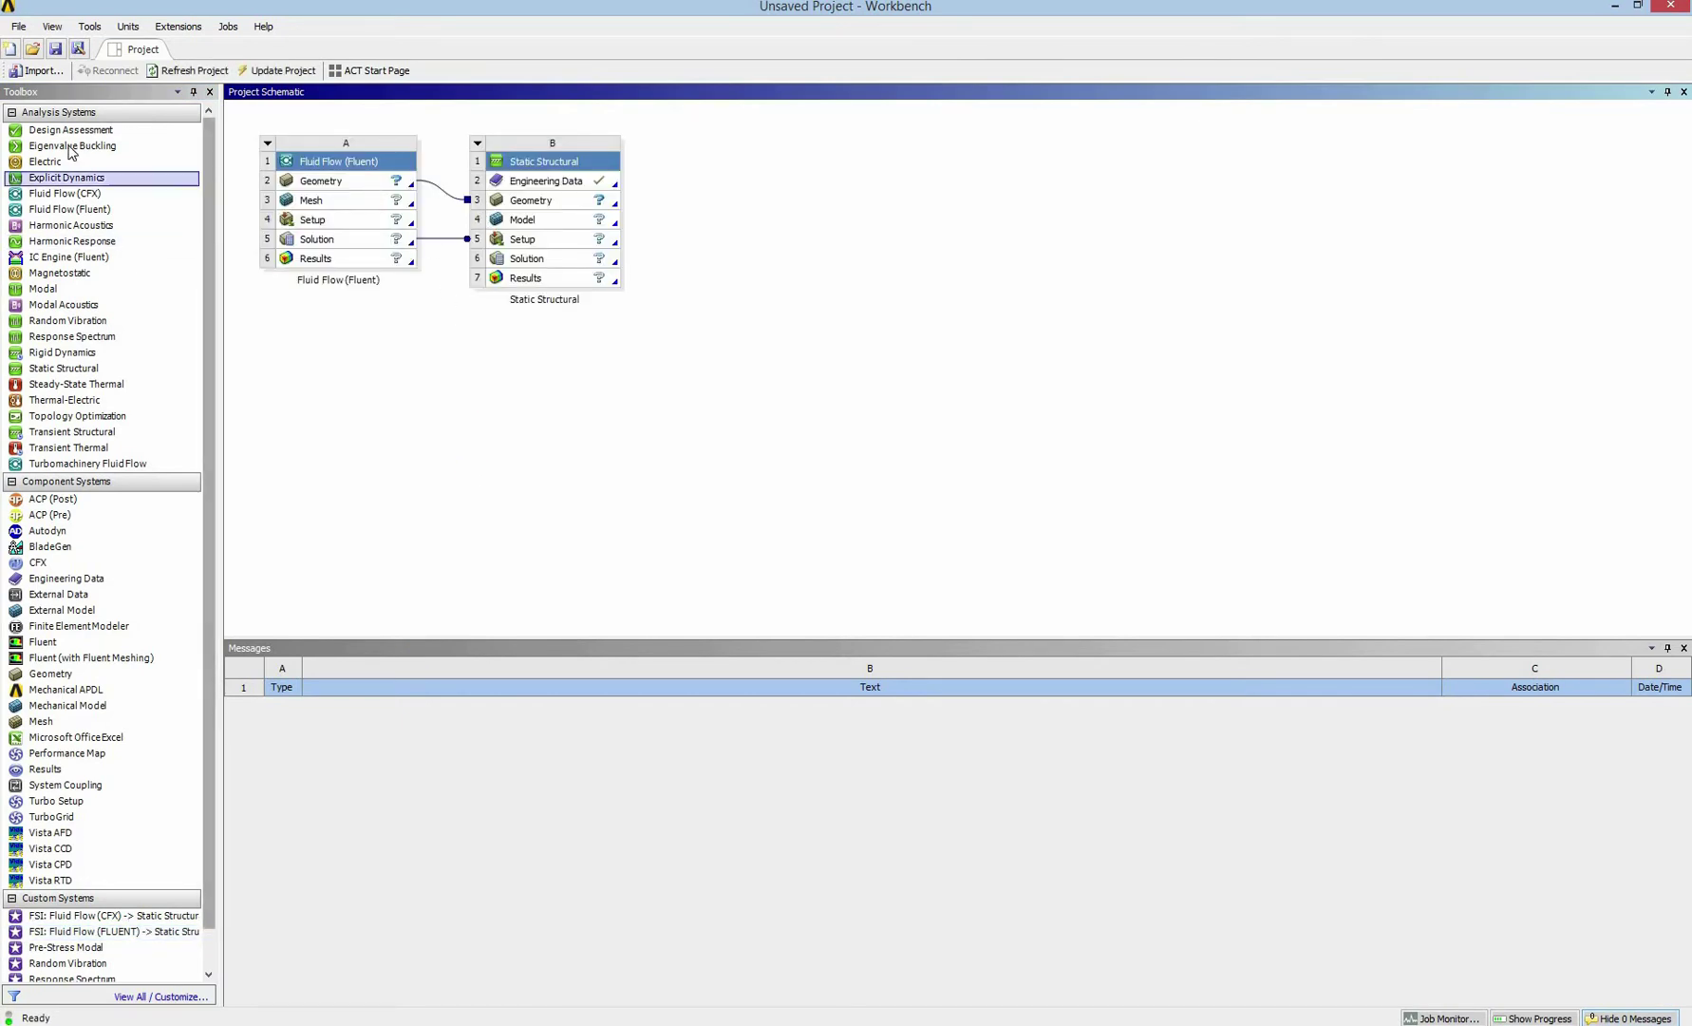
pyautogui.moveTo(69, 146); pyautogui.dragTo(532, 269)
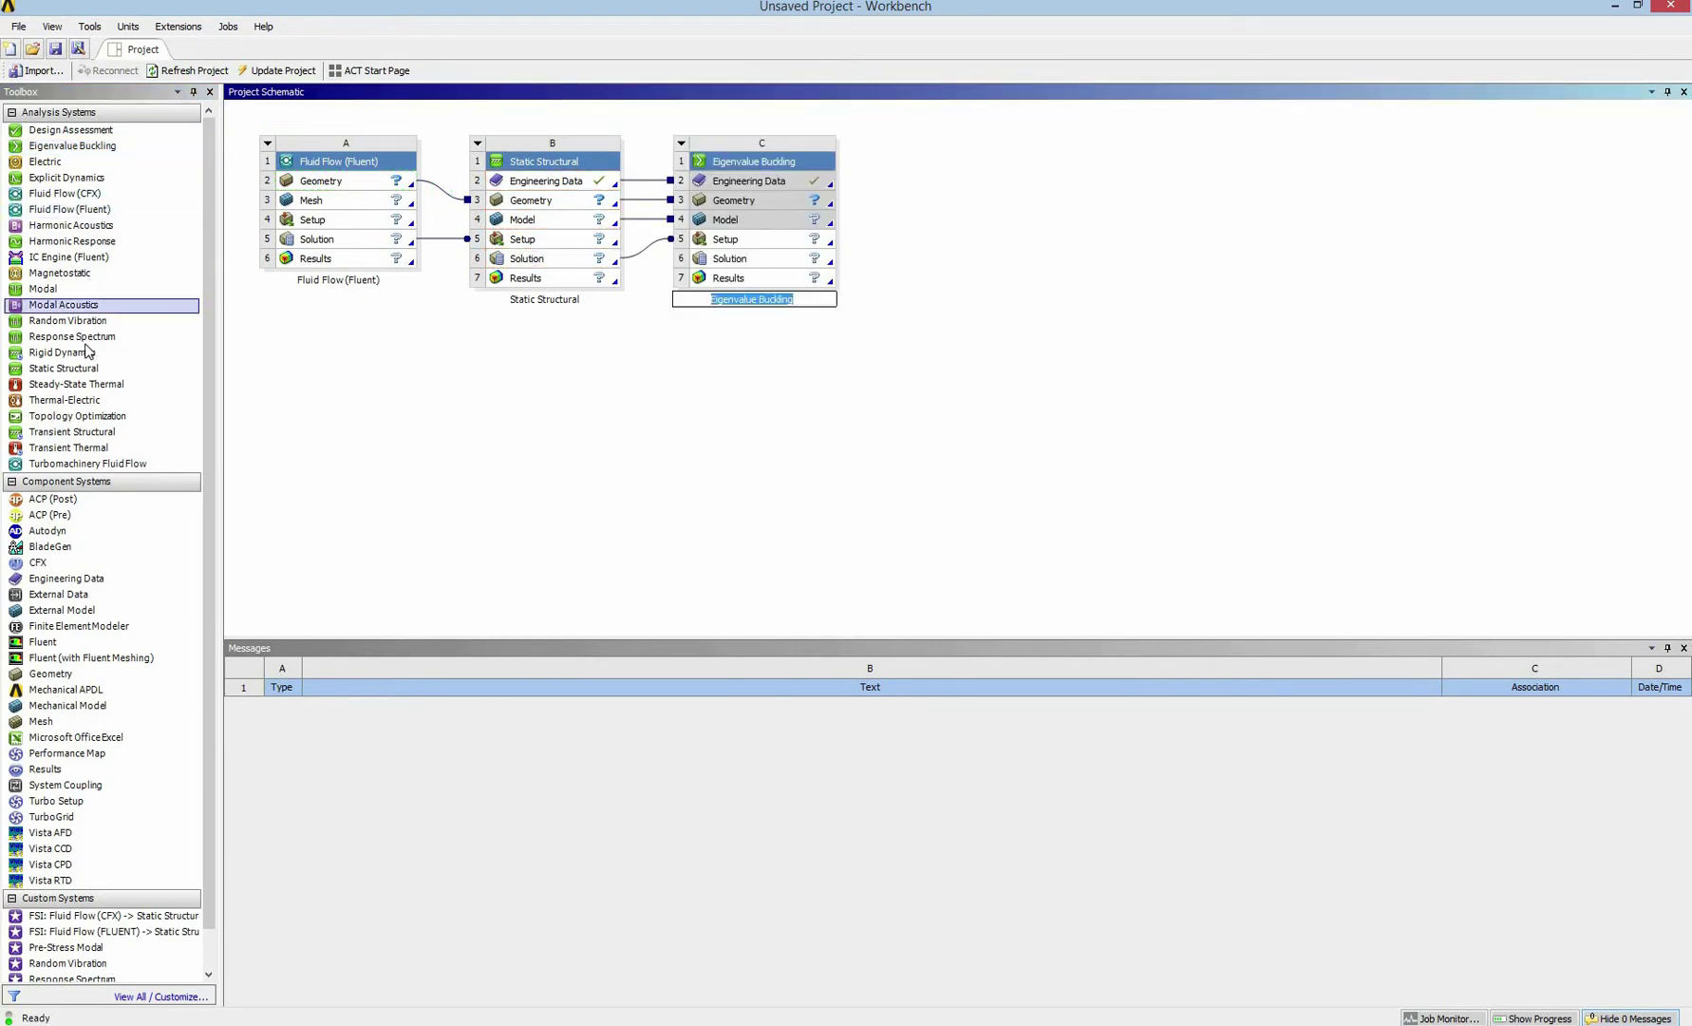
pyautogui.moveTo(50, 289); pyautogui.dragTo(548, 271)
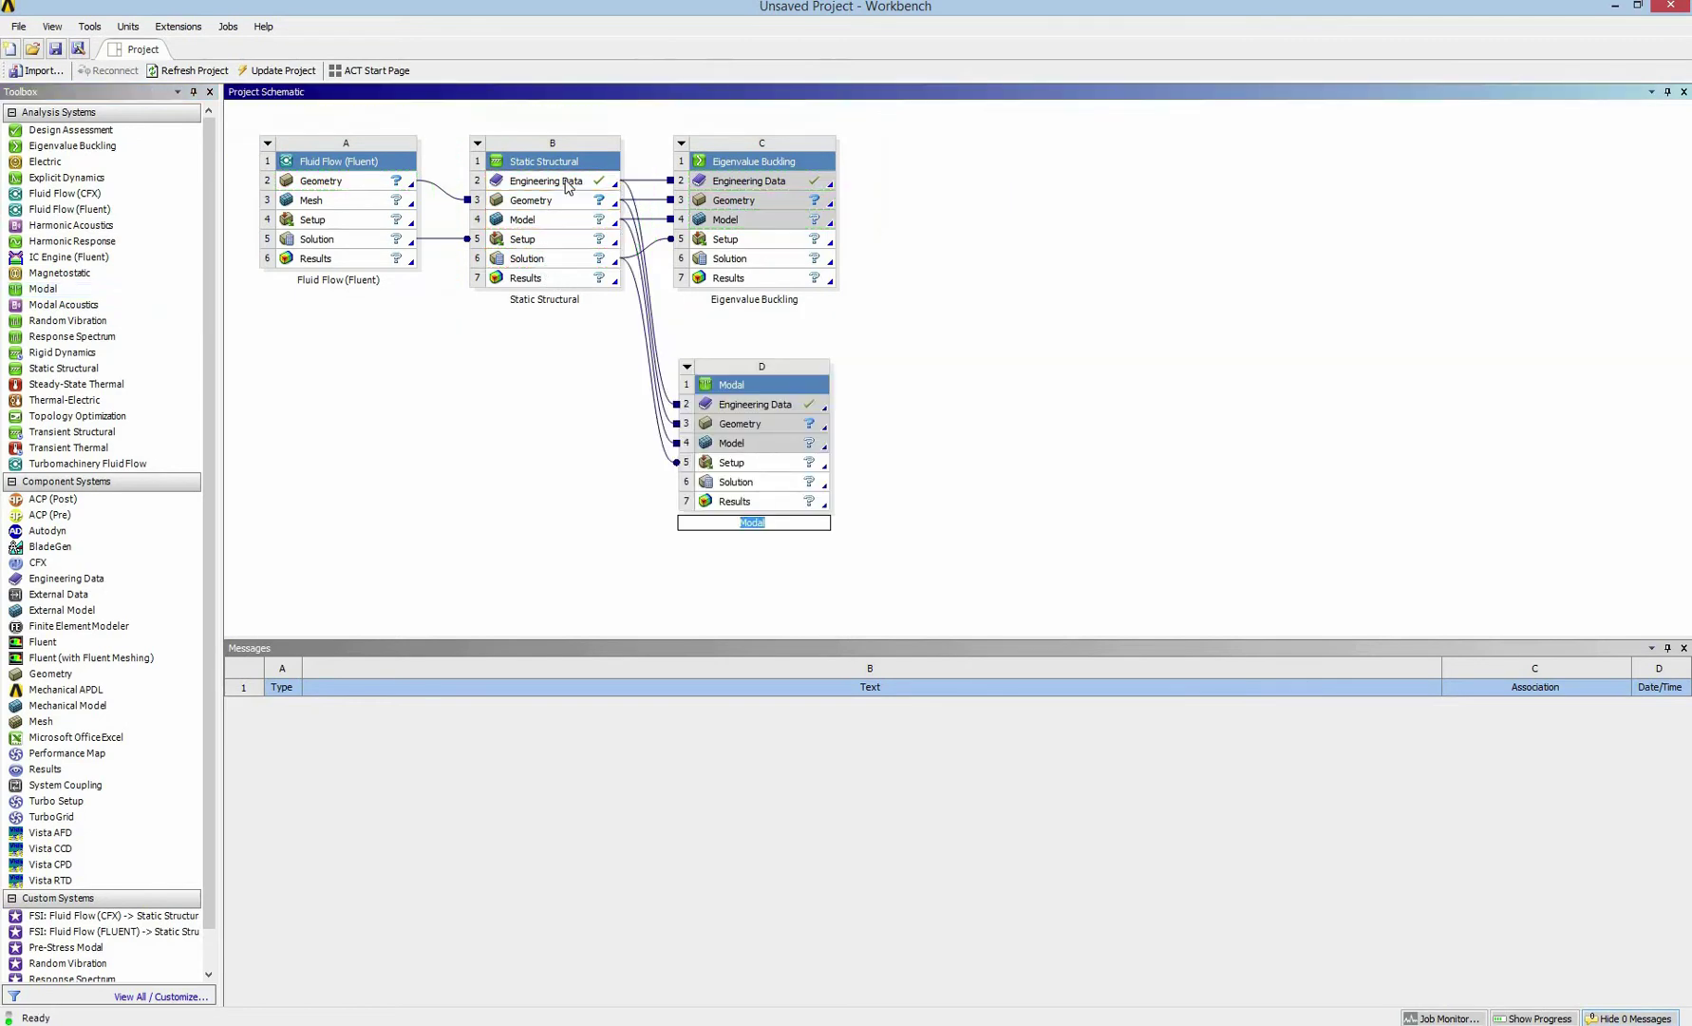
# Step: Open the Geometry of the Fluid Flow (Fluent) system in SpaceClaim and maximise its window
pyautogui.doubleClick(317, 182)
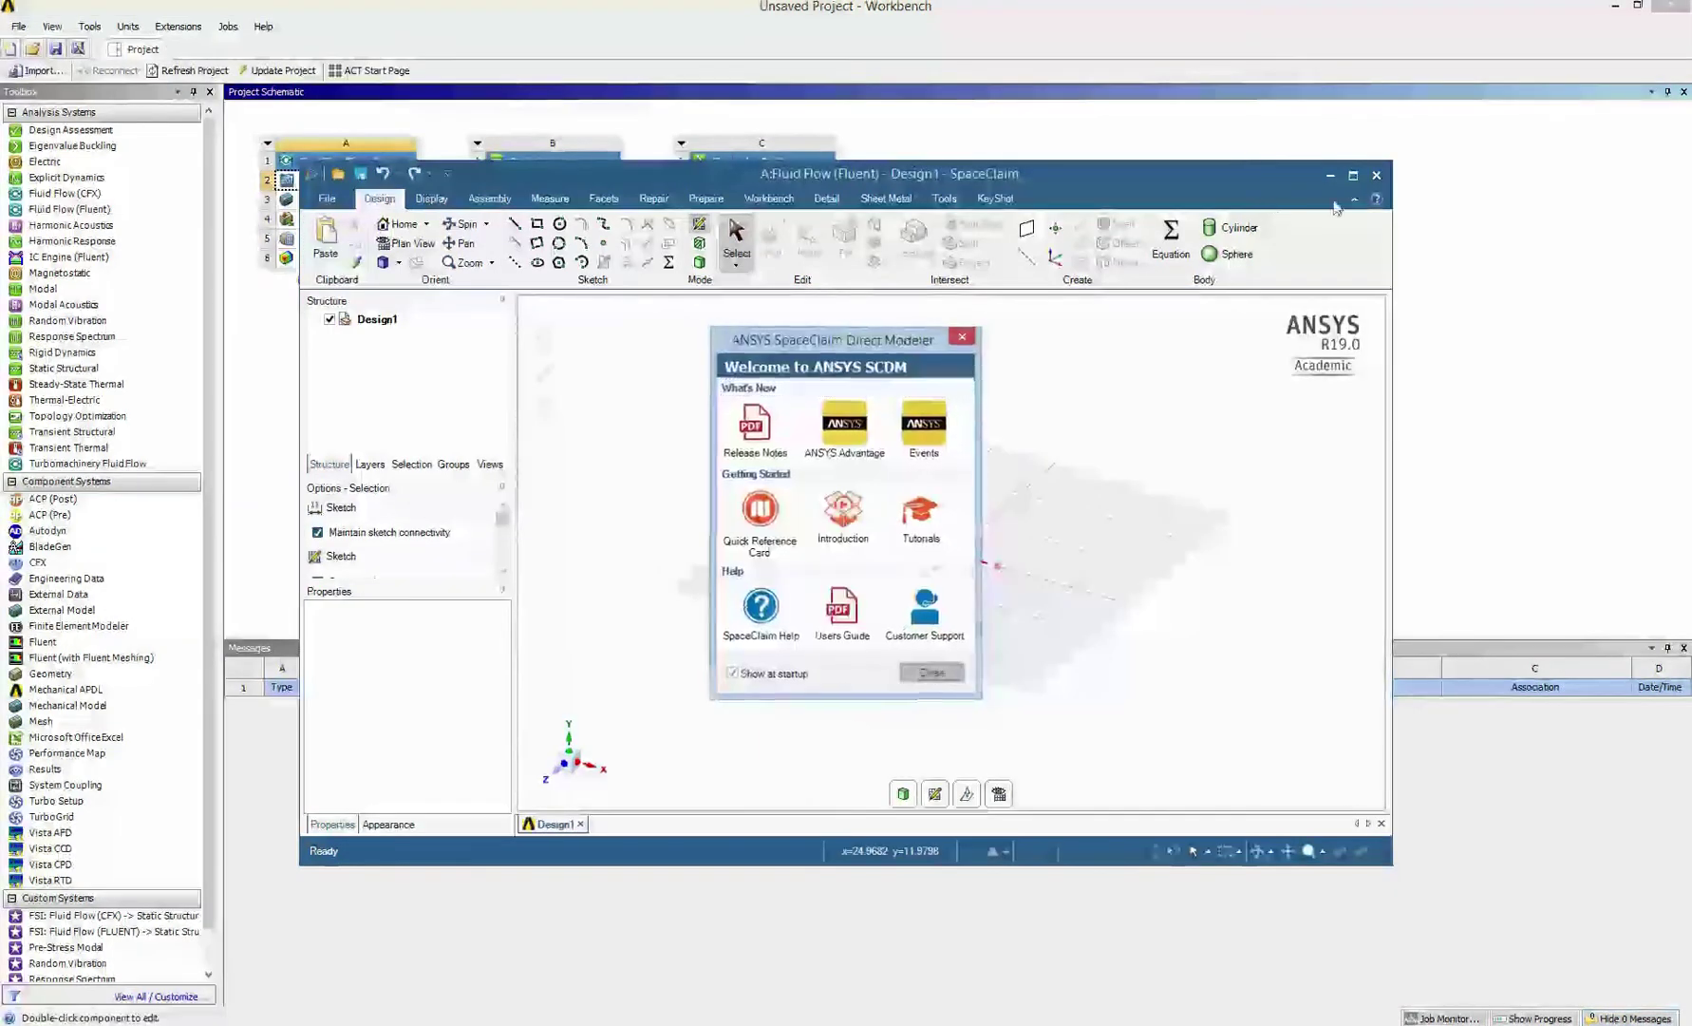
pyautogui.click(1353, 175)
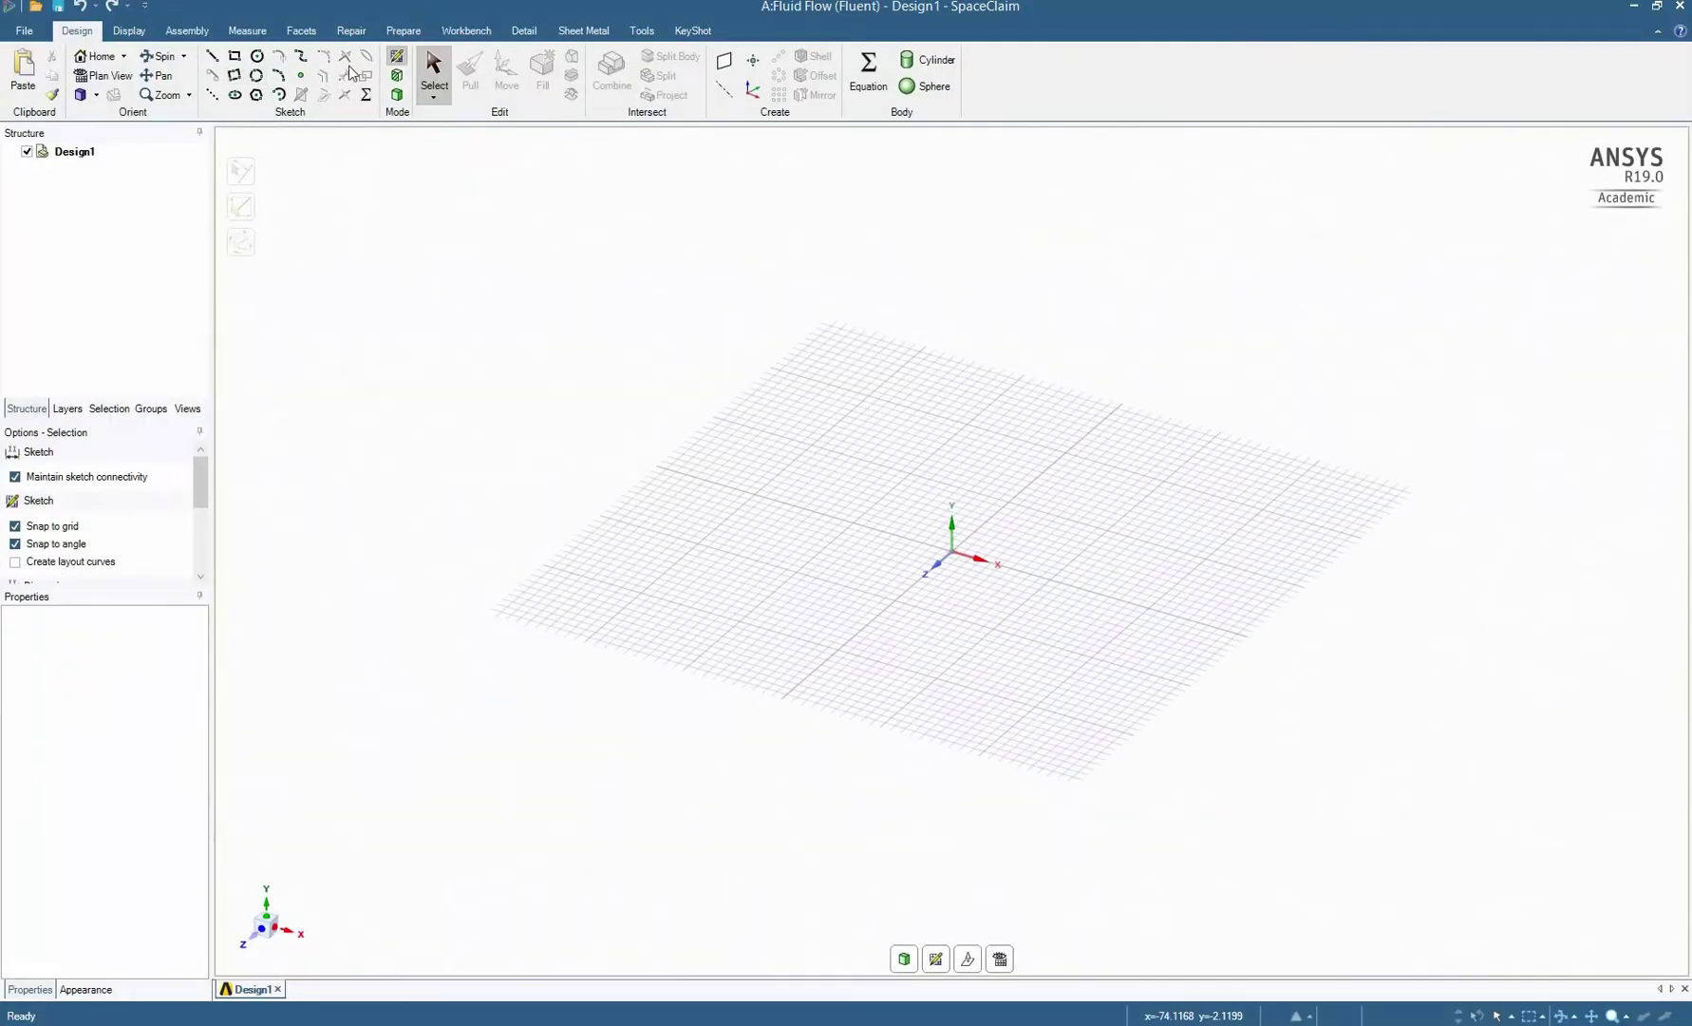
# Step: Set the document's length unit to Meters and the minor grid spacing to 0.1
pyautogui.press('l')
pyautogui.click(24, 30)
pyautogui.click(253, 381)
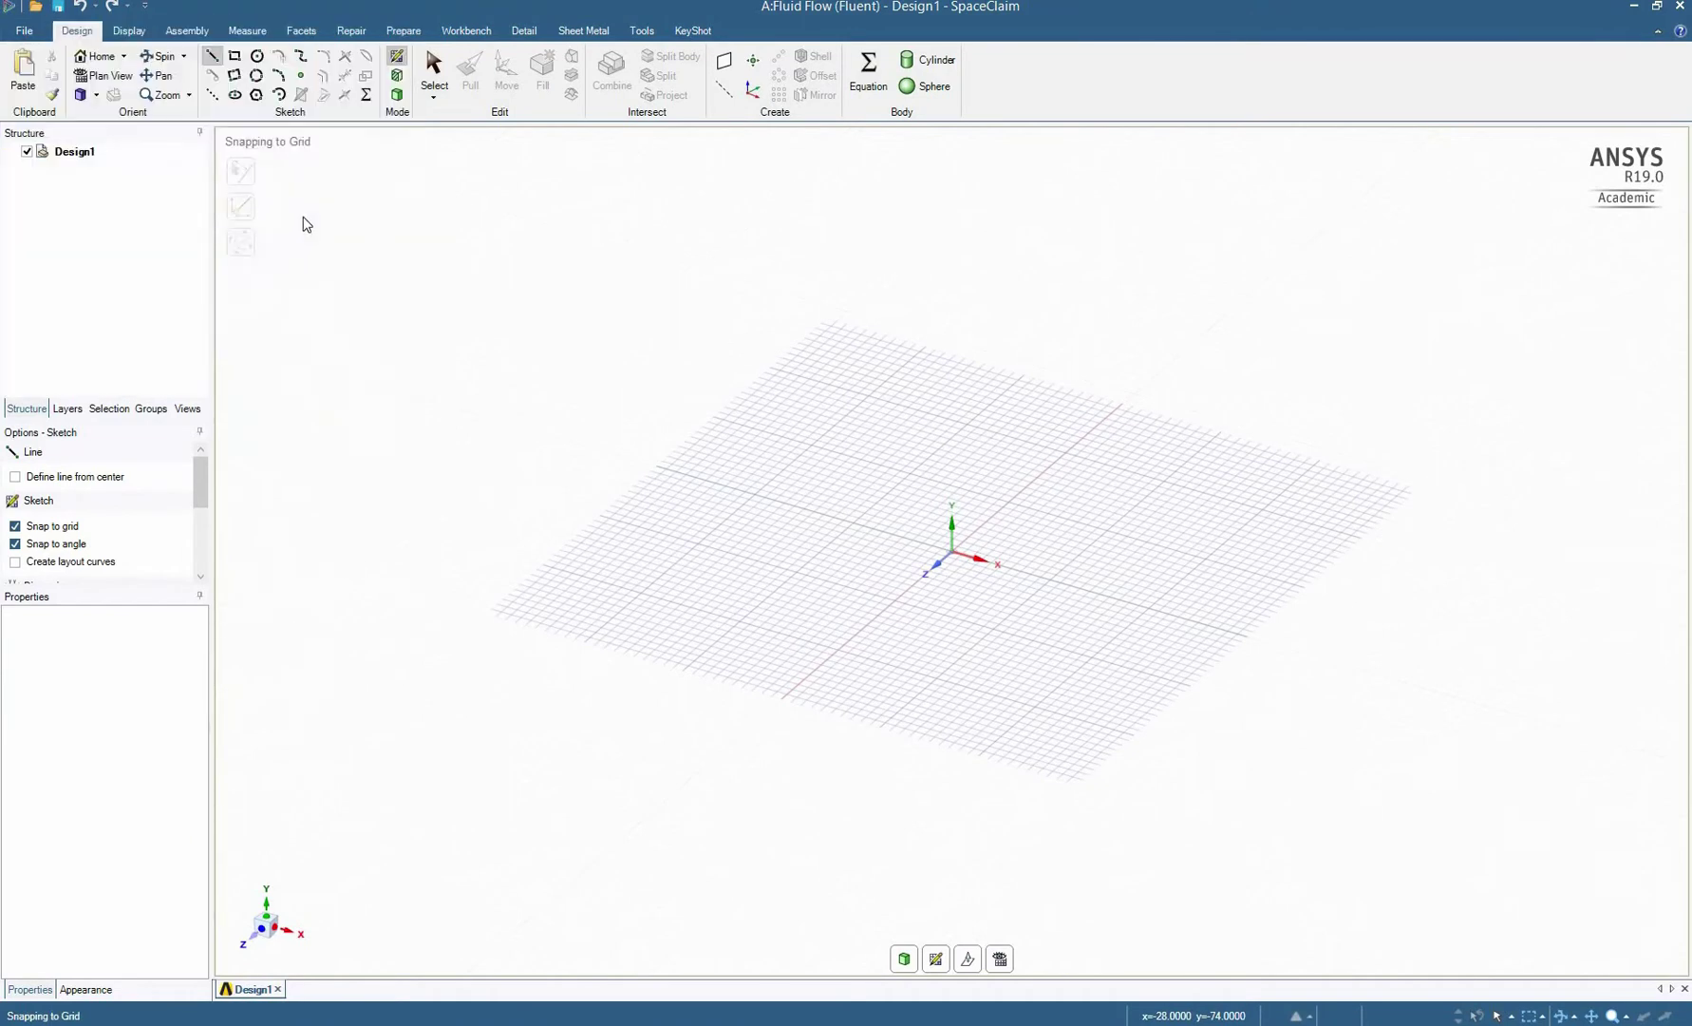
pyautogui.click(521, 358)
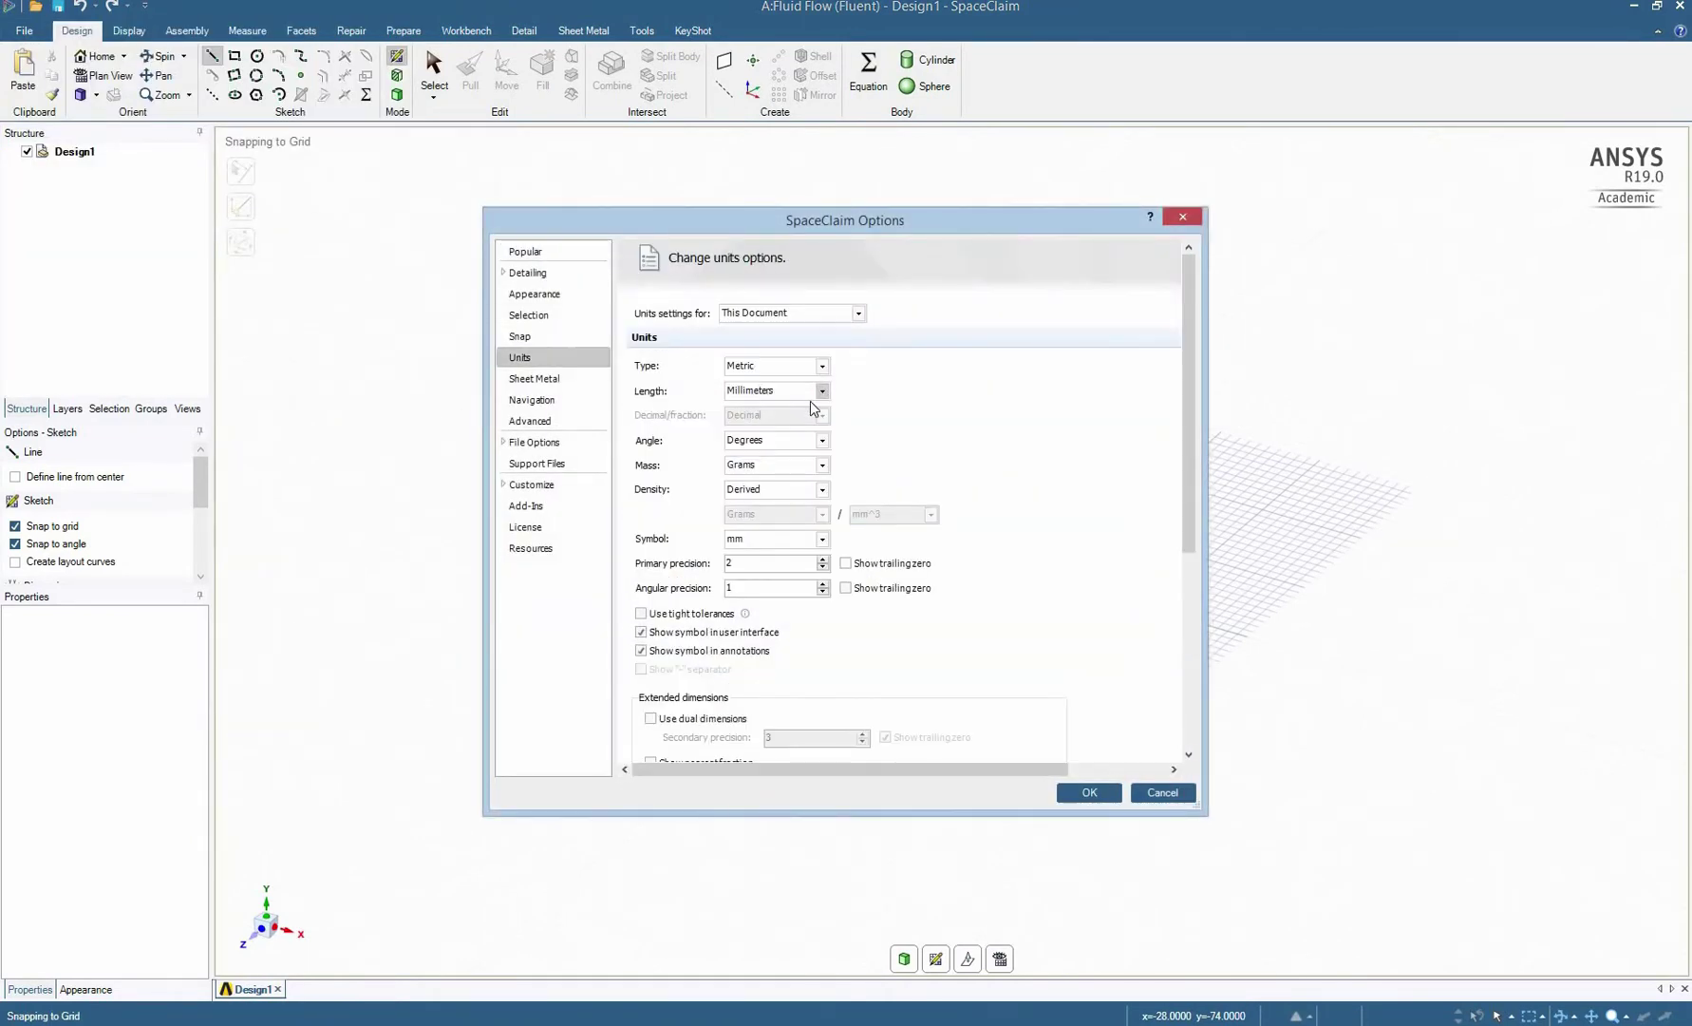
pyautogui.click(808, 390)
pyautogui.click(778, 461)
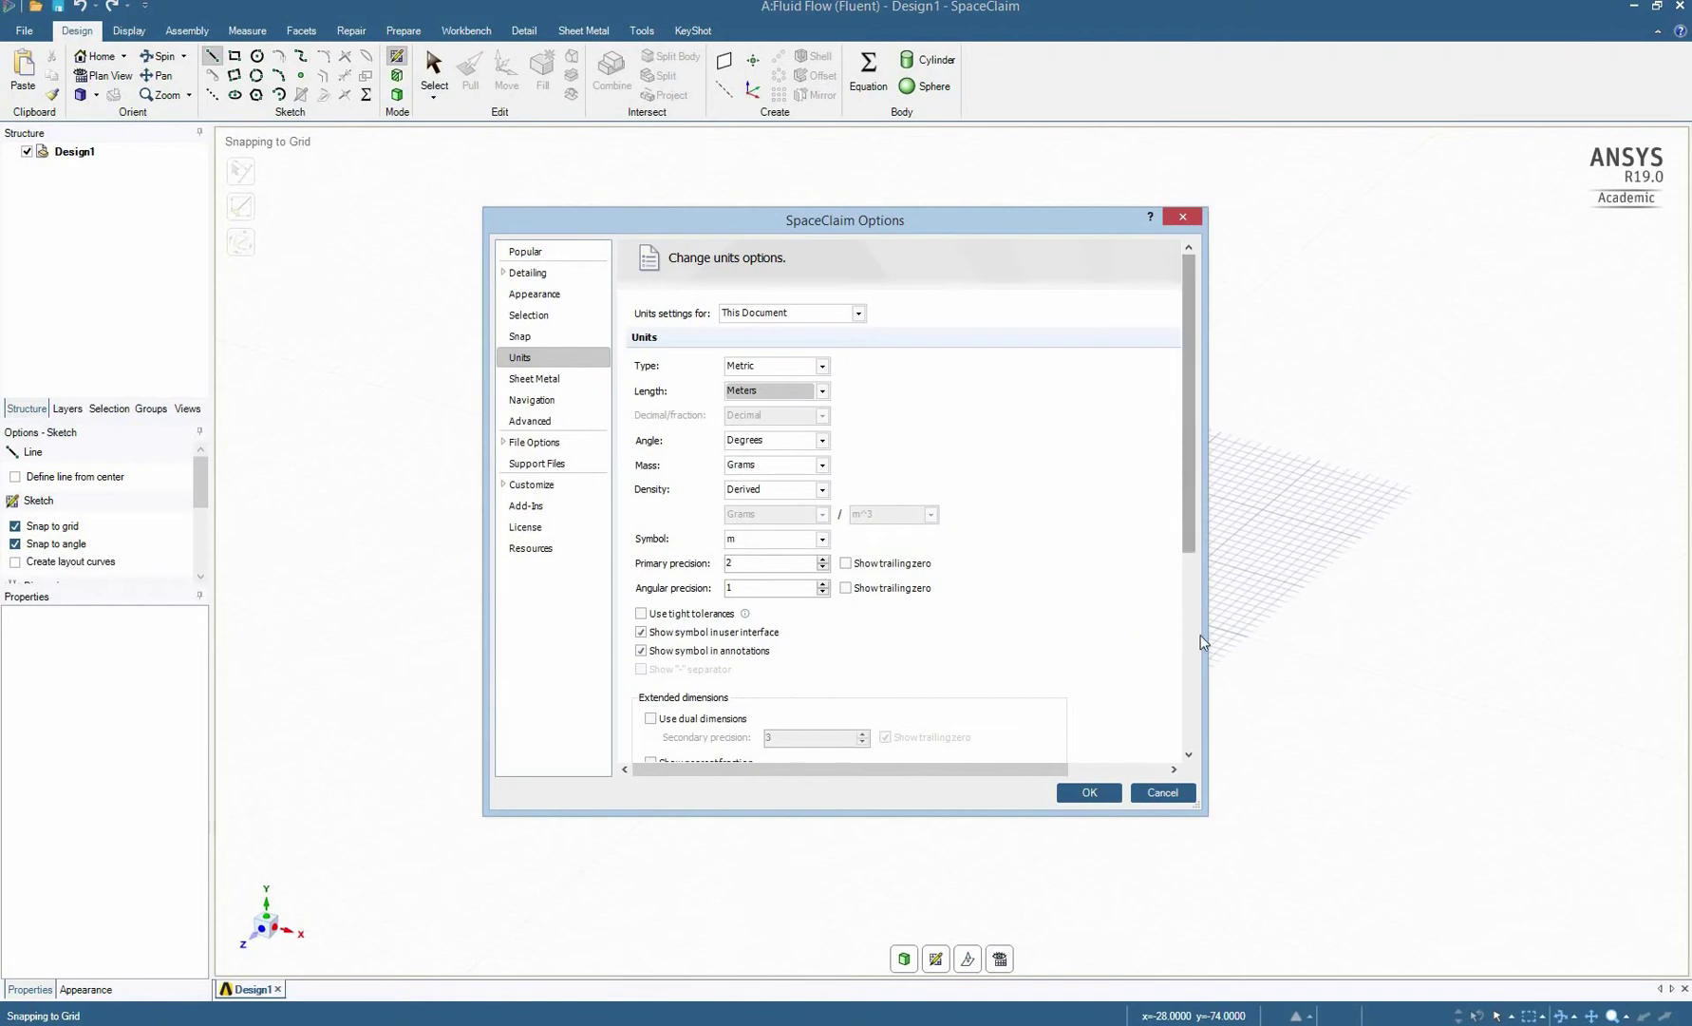
pyautogui.scroll(-5, 824, 667)
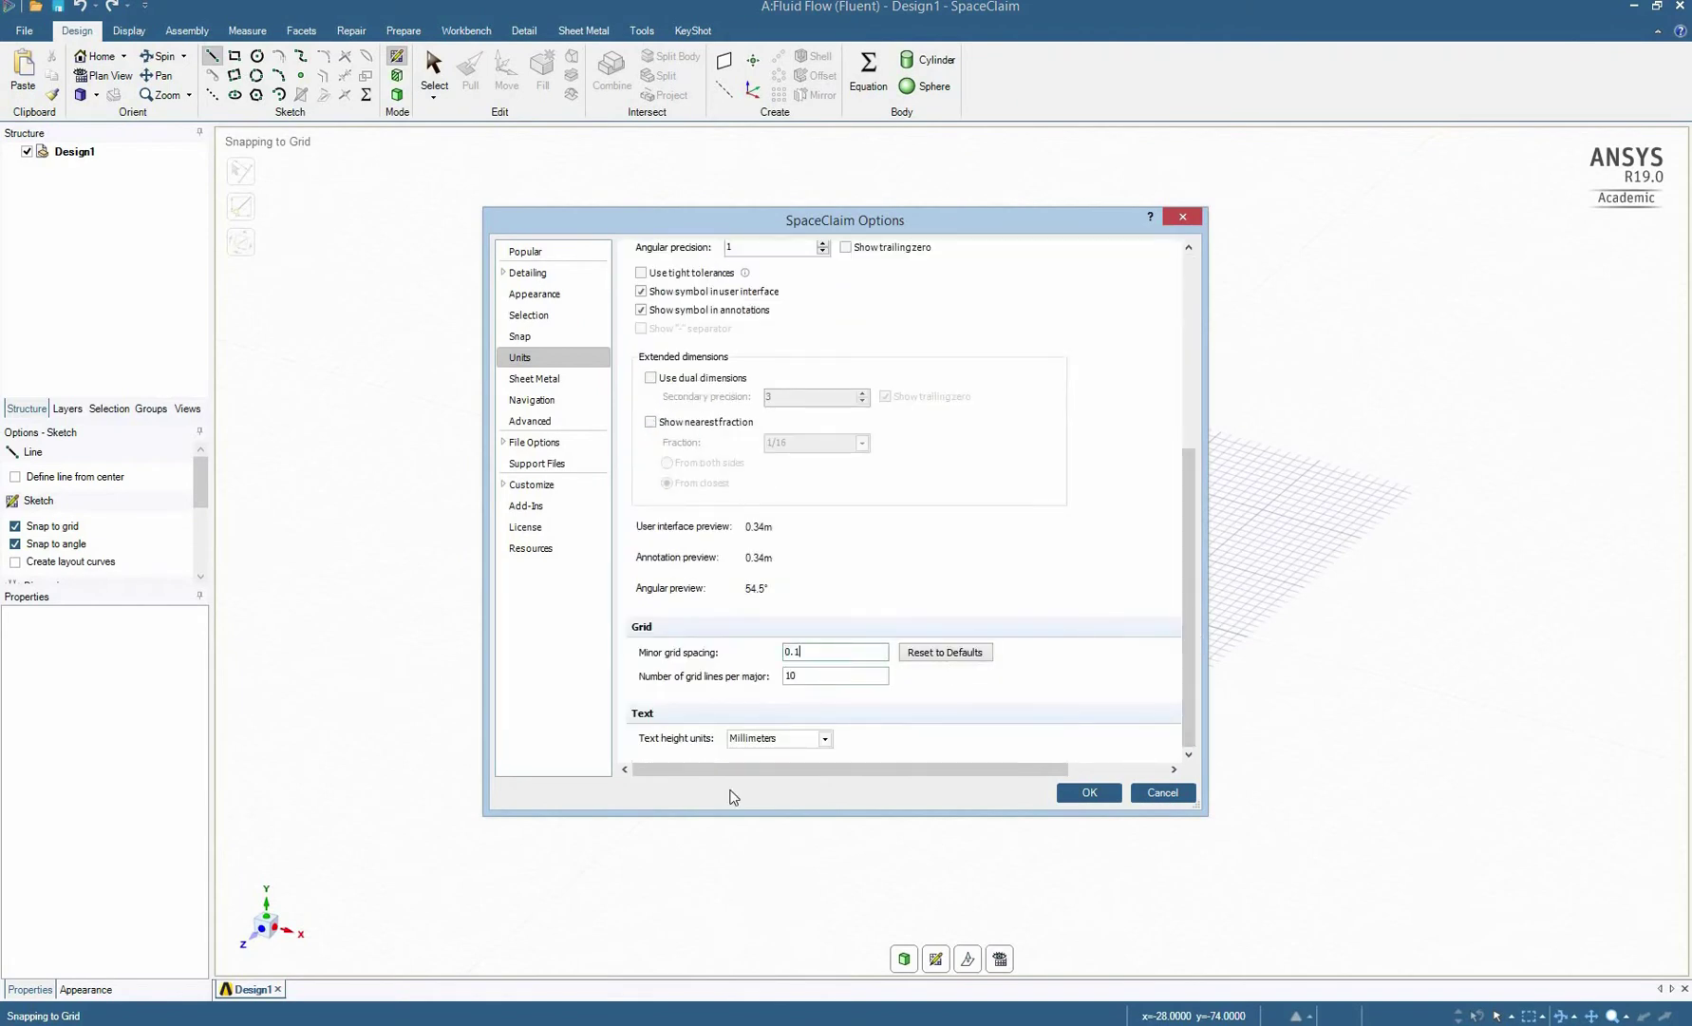
pyautogui.click(1092, 796)
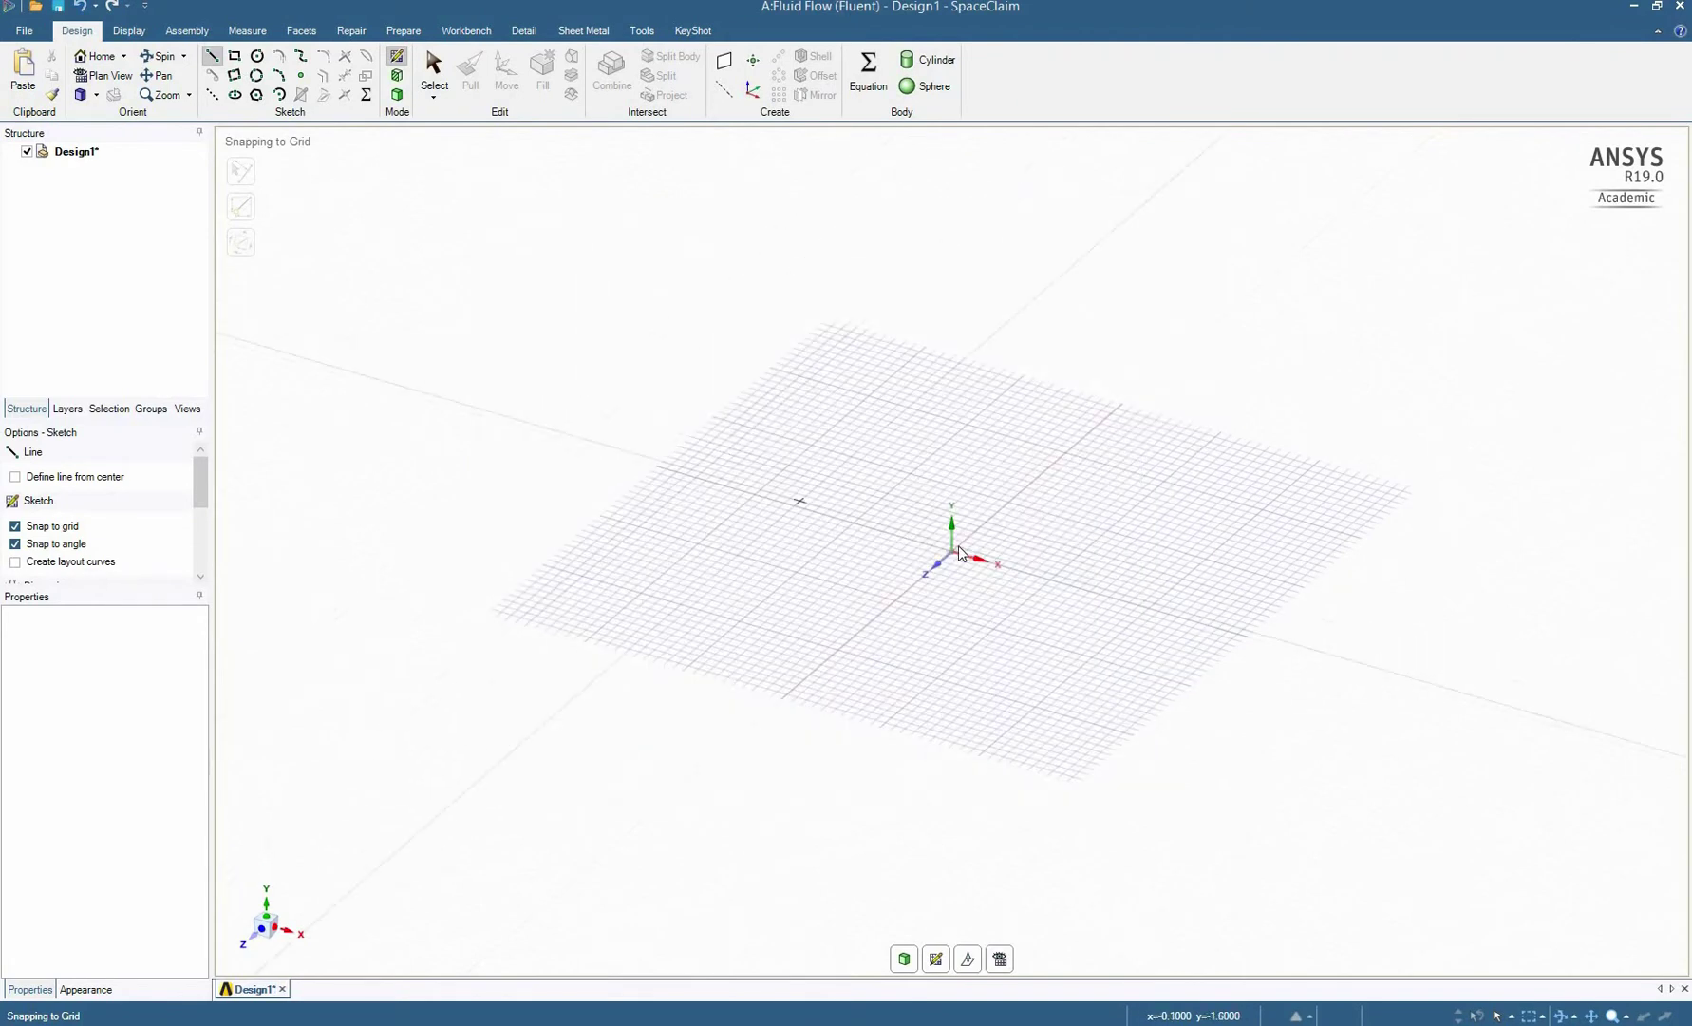
pyautogui.click(951, 553)
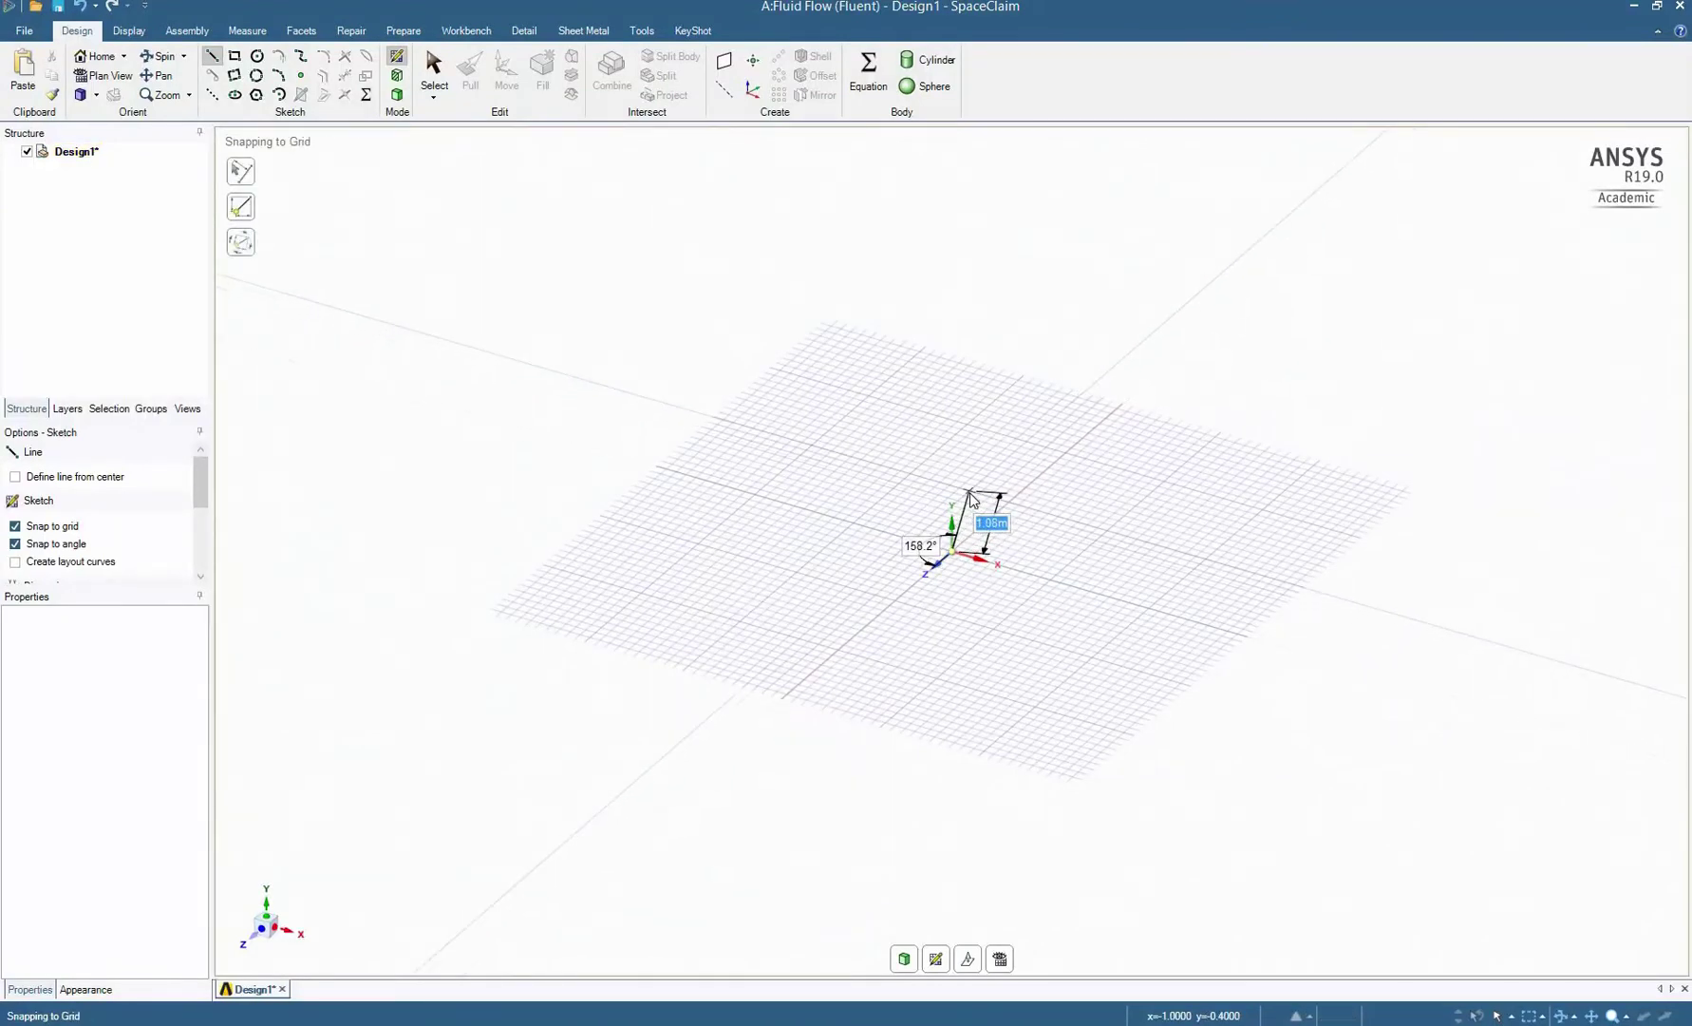
pyautogui.rightClick(971, 496)
pyautogui.click(1031, 505)
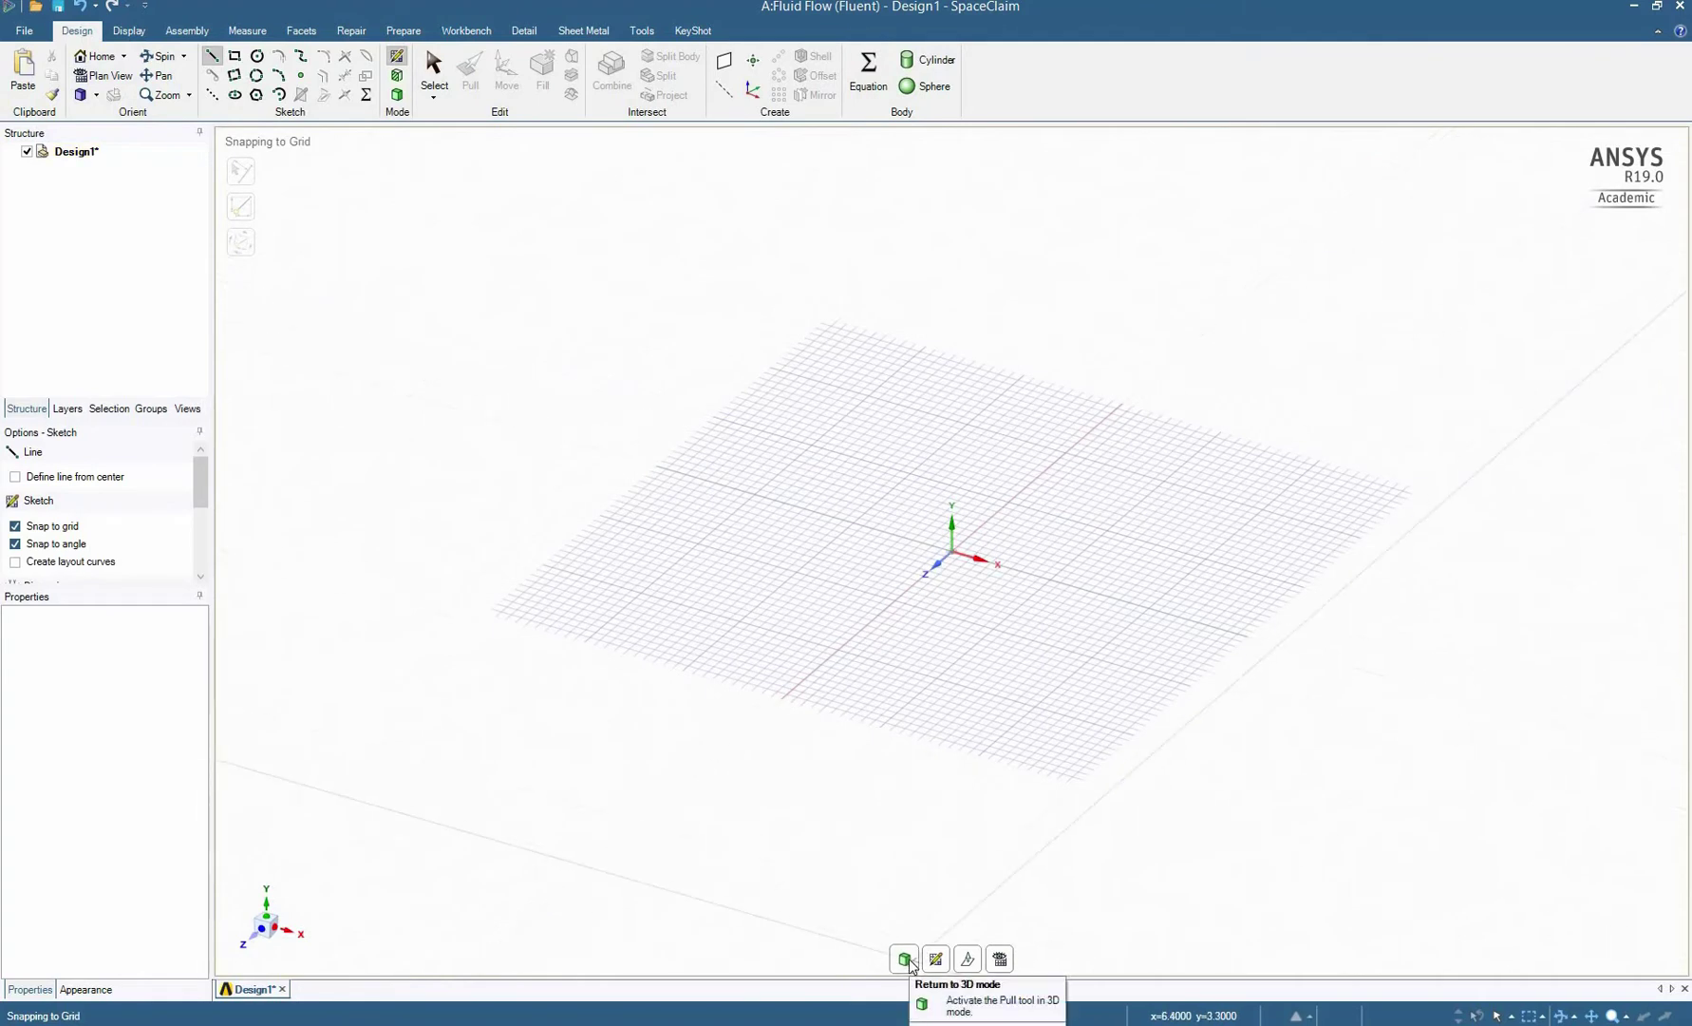
# Step: Sketch a vertical 30 m line upward from the origin on the XY plane
pyautogui.click(935, 959)
pyautogui.click(1039, 536)
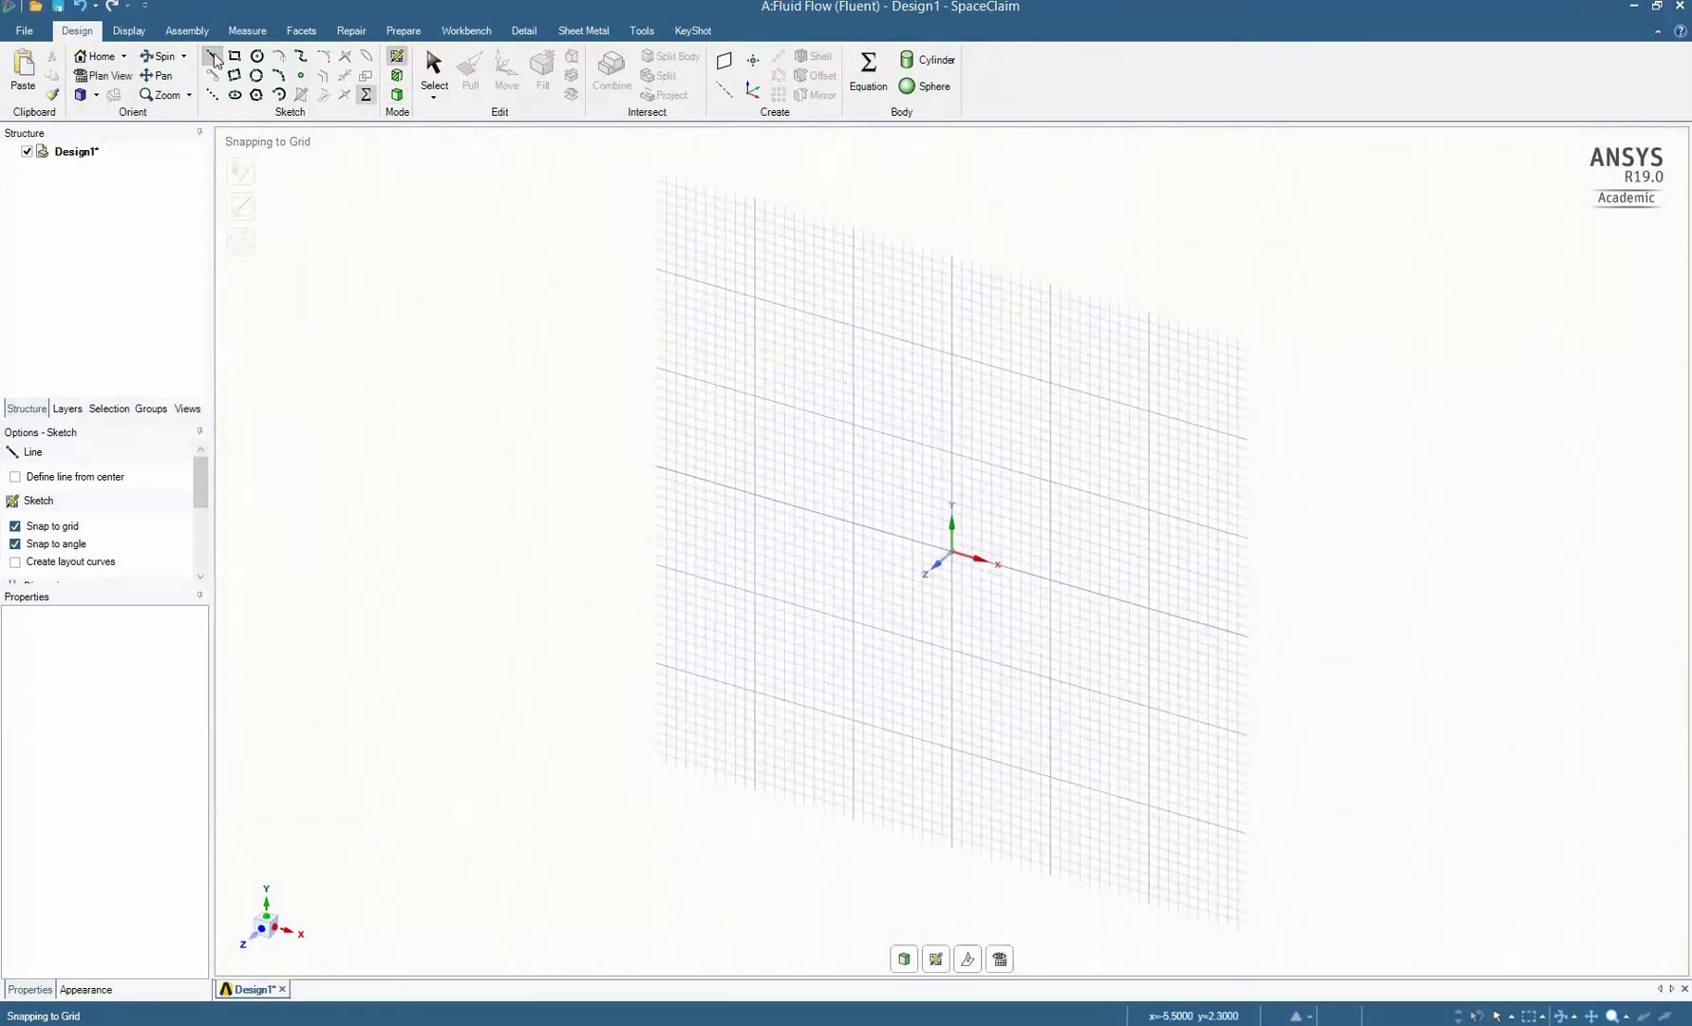
pyautogui.click(951, 552)
pyautogui.write('30')
pyautogui.press('Return')
pyautogui.press('d')
pyautogui.scroll(-5, 954, 190)
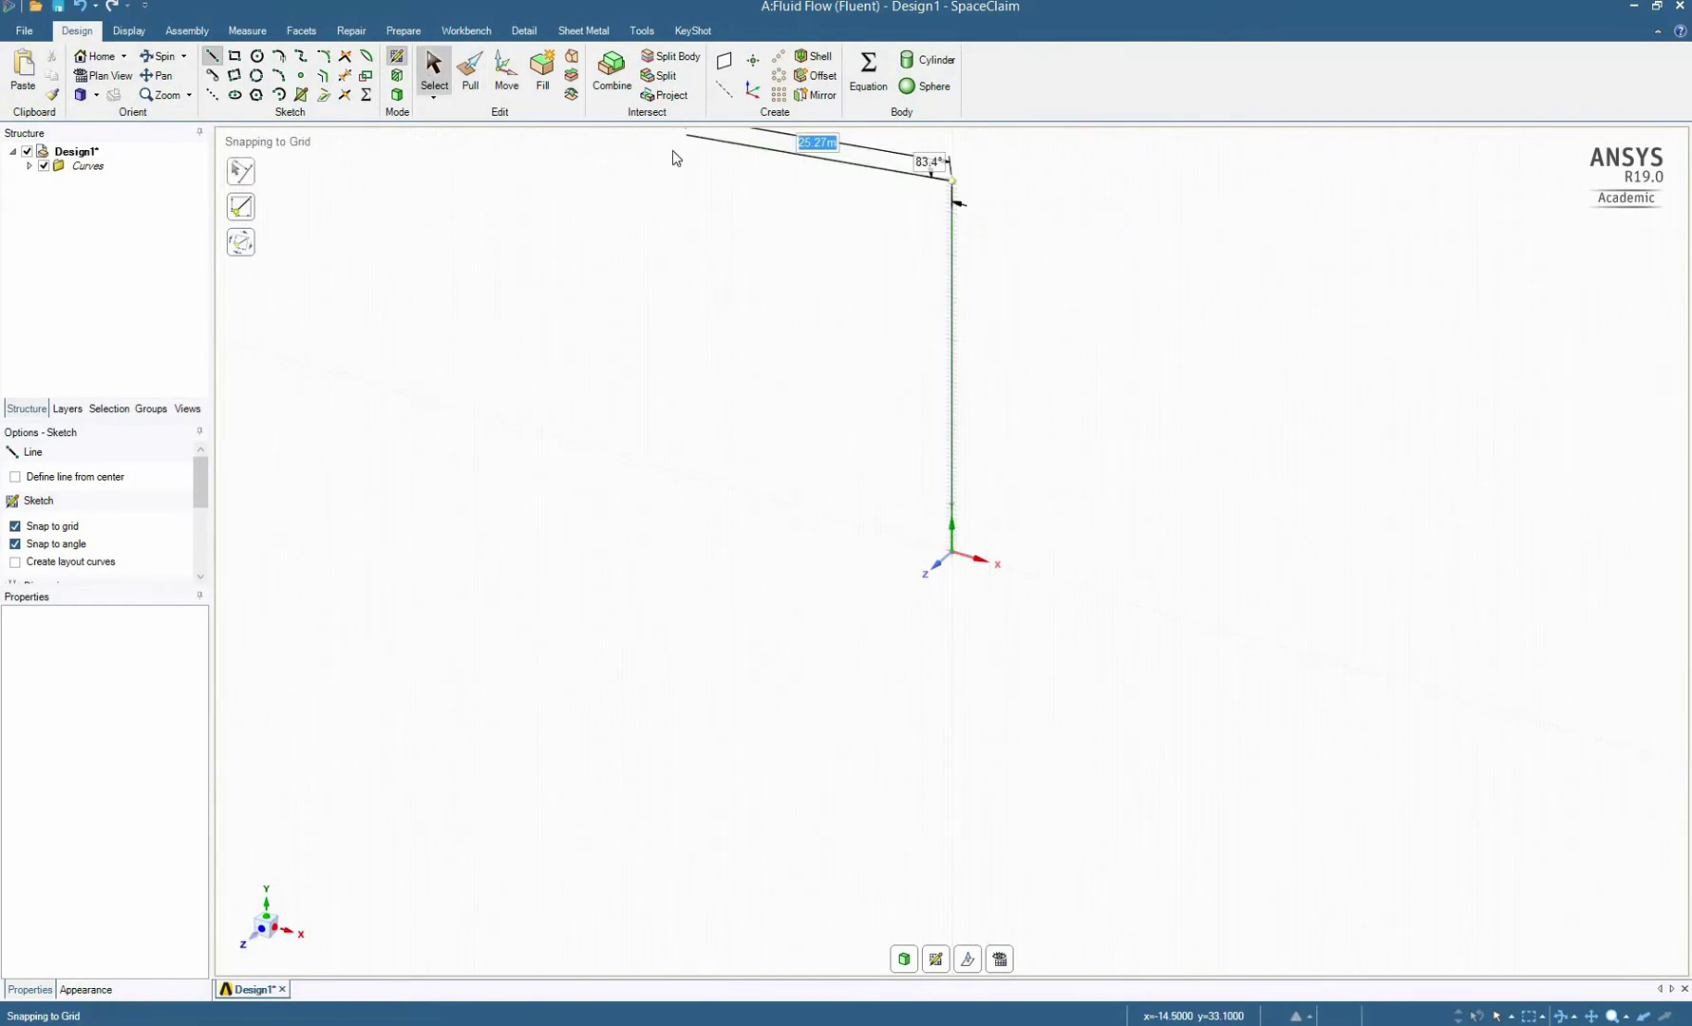
pyautogui.press('Escape')
# Step: Create a solid cylinder of radius 1.5 m around the full length of the vertical line
pyautogui.click(953, 276)
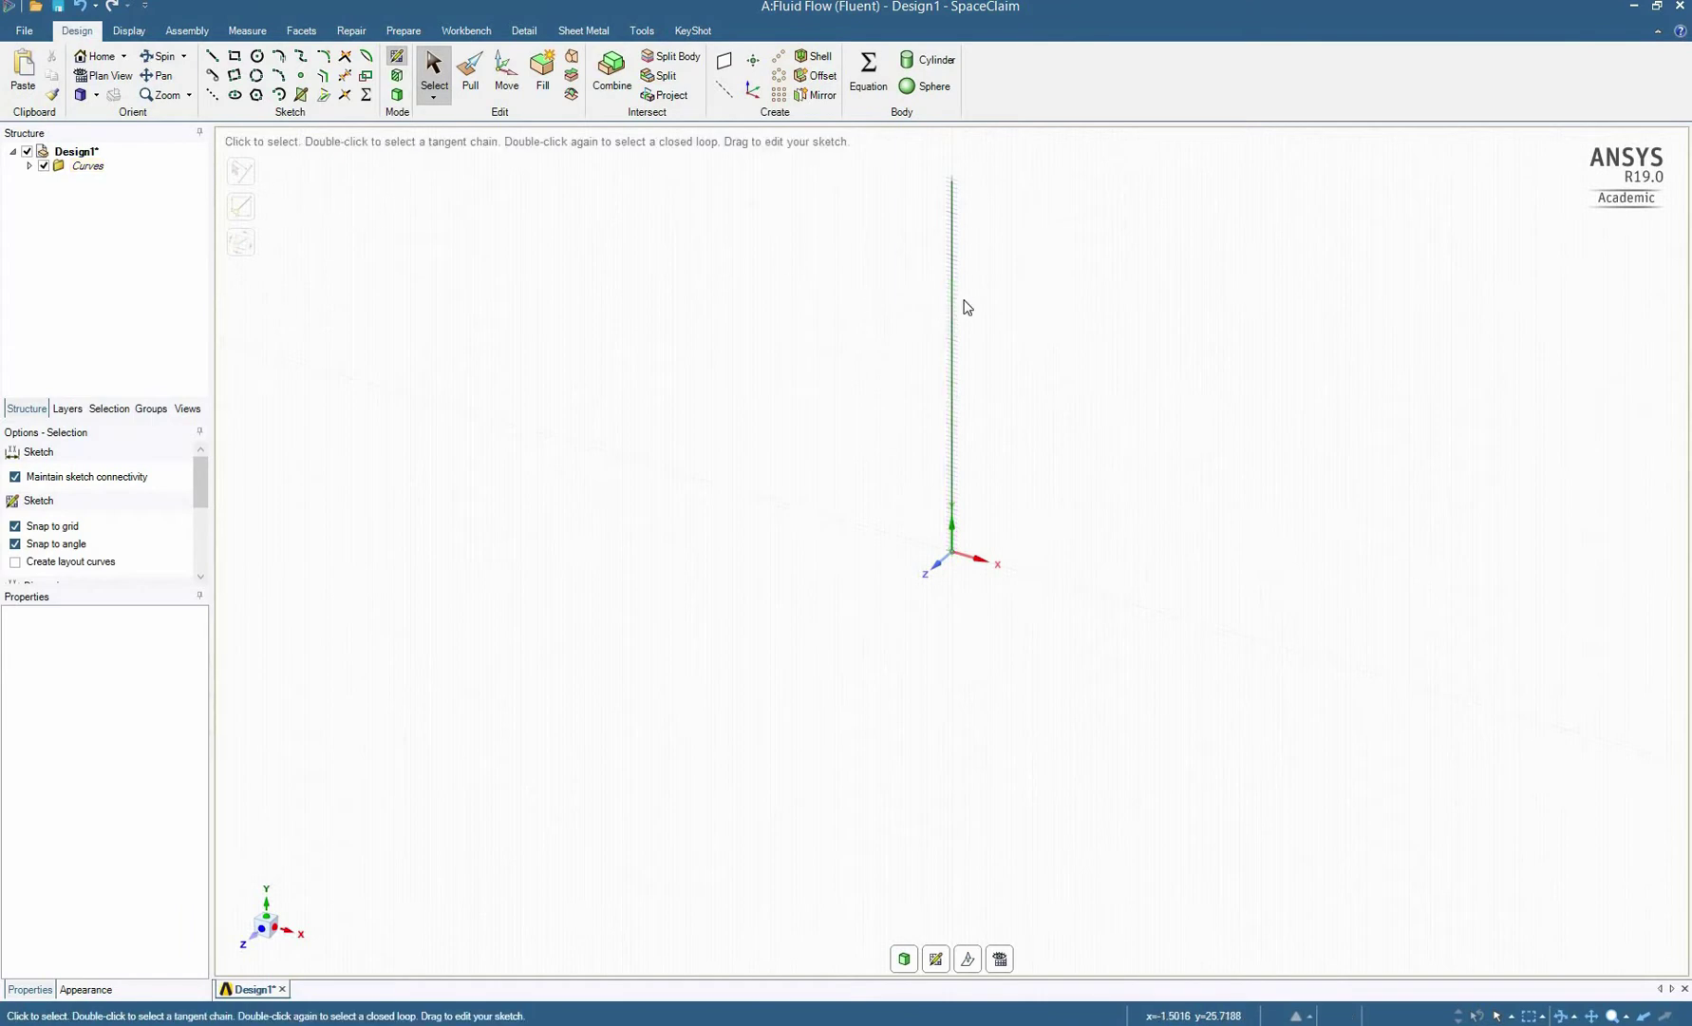
pyautogui.click(954, 283)
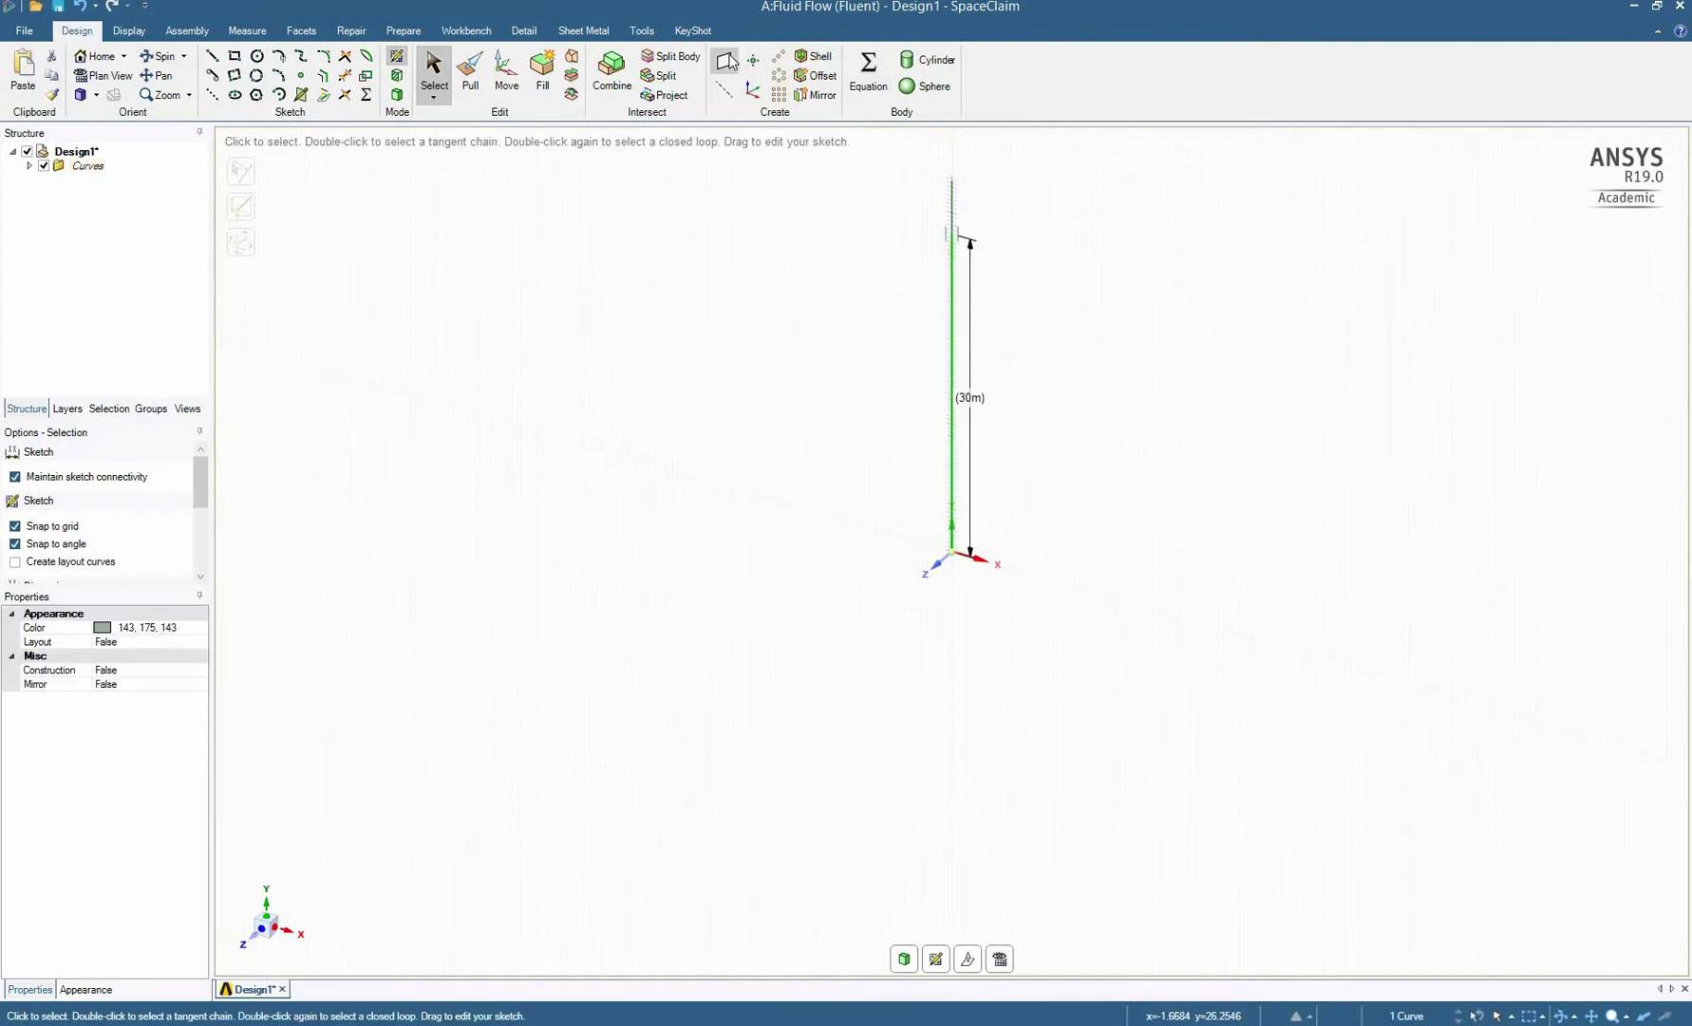
pyautogui.click(923, 60)
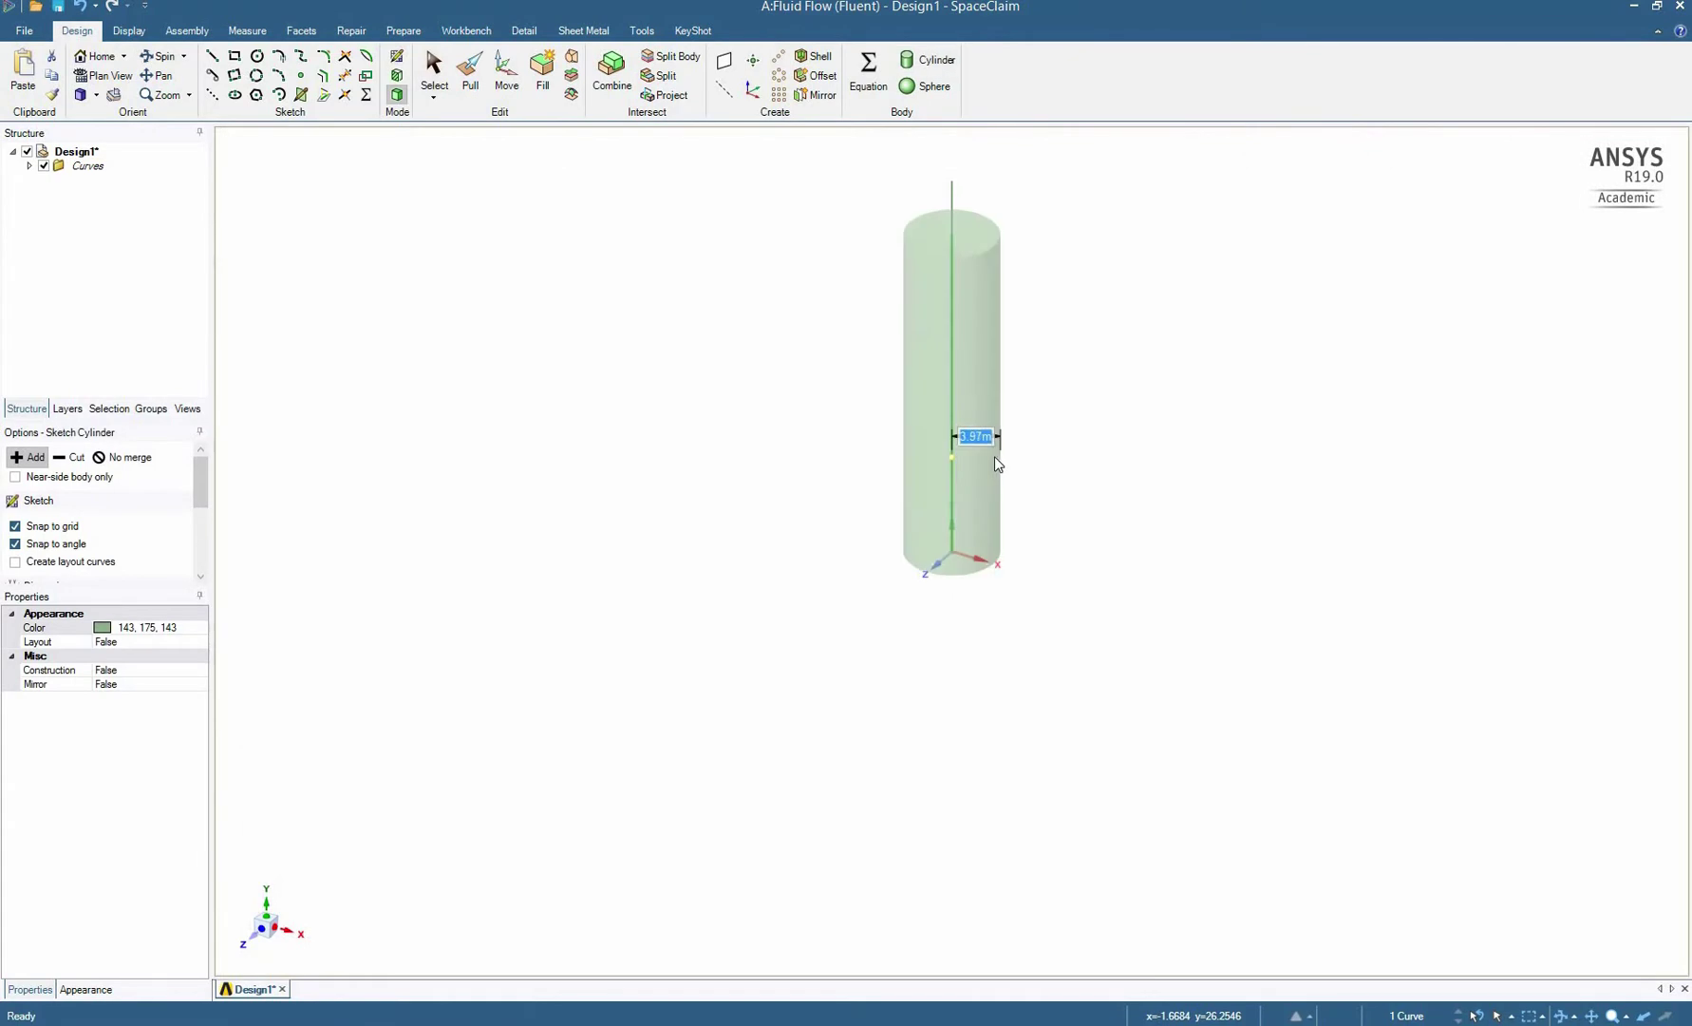
pyautogui.write('1.5')
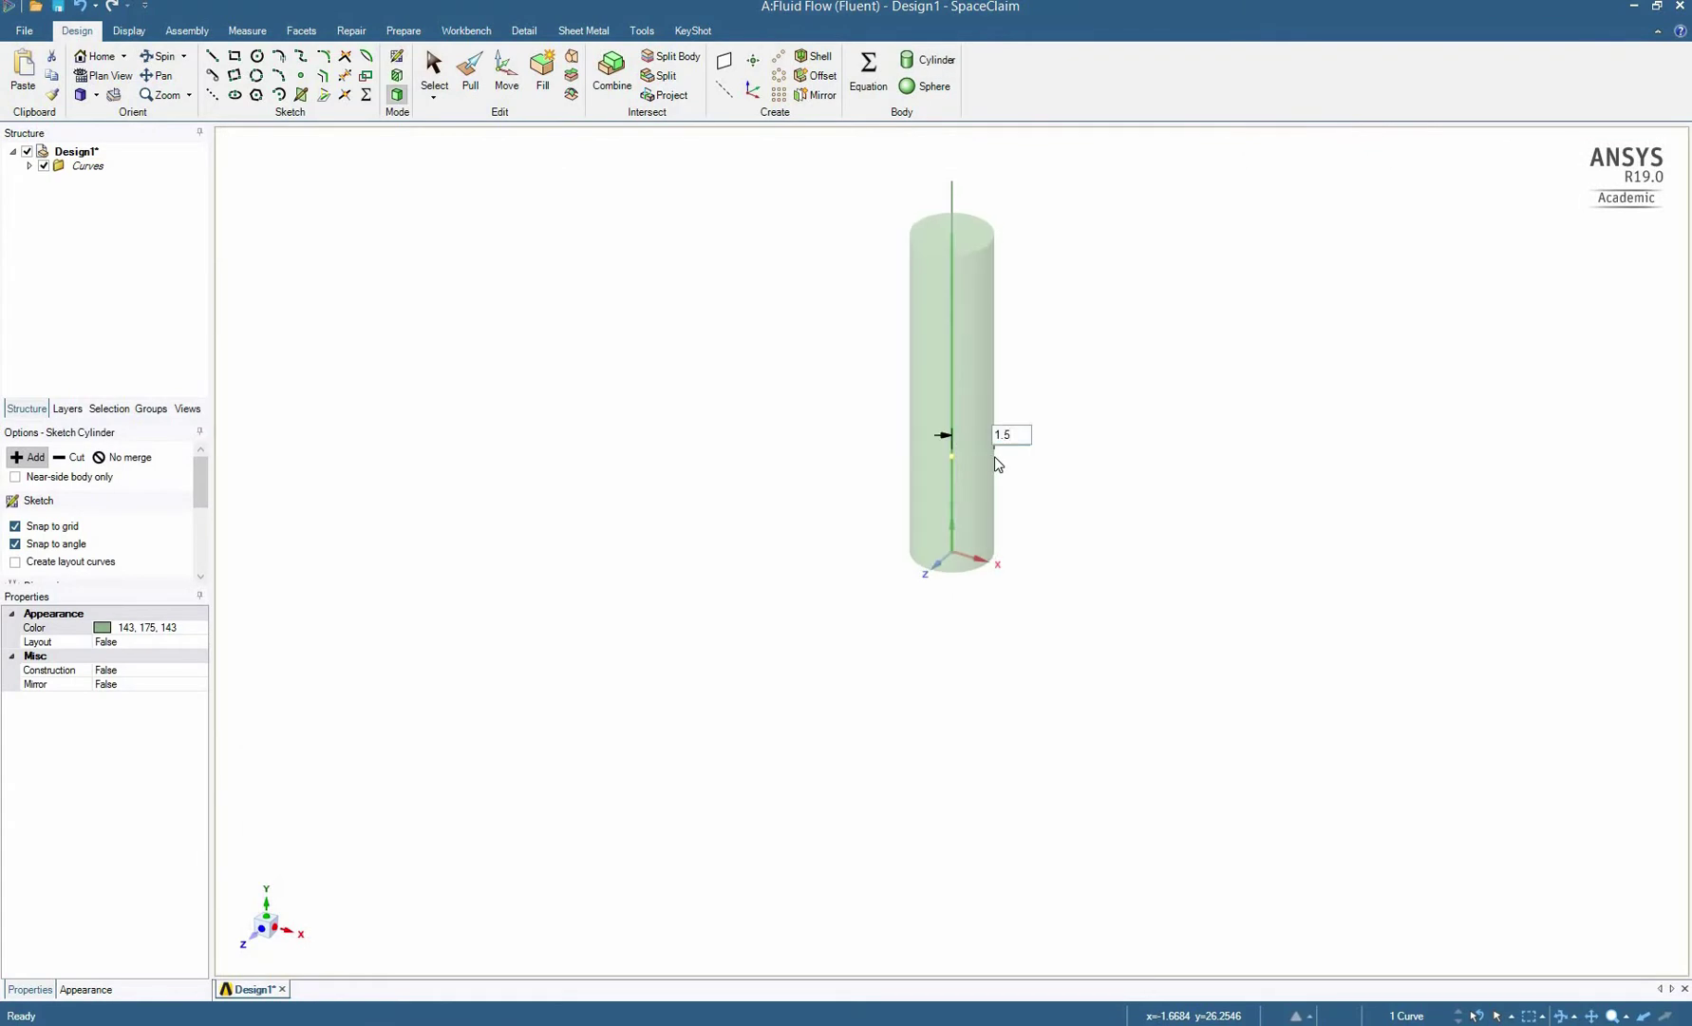
pyautogui.press('Return')
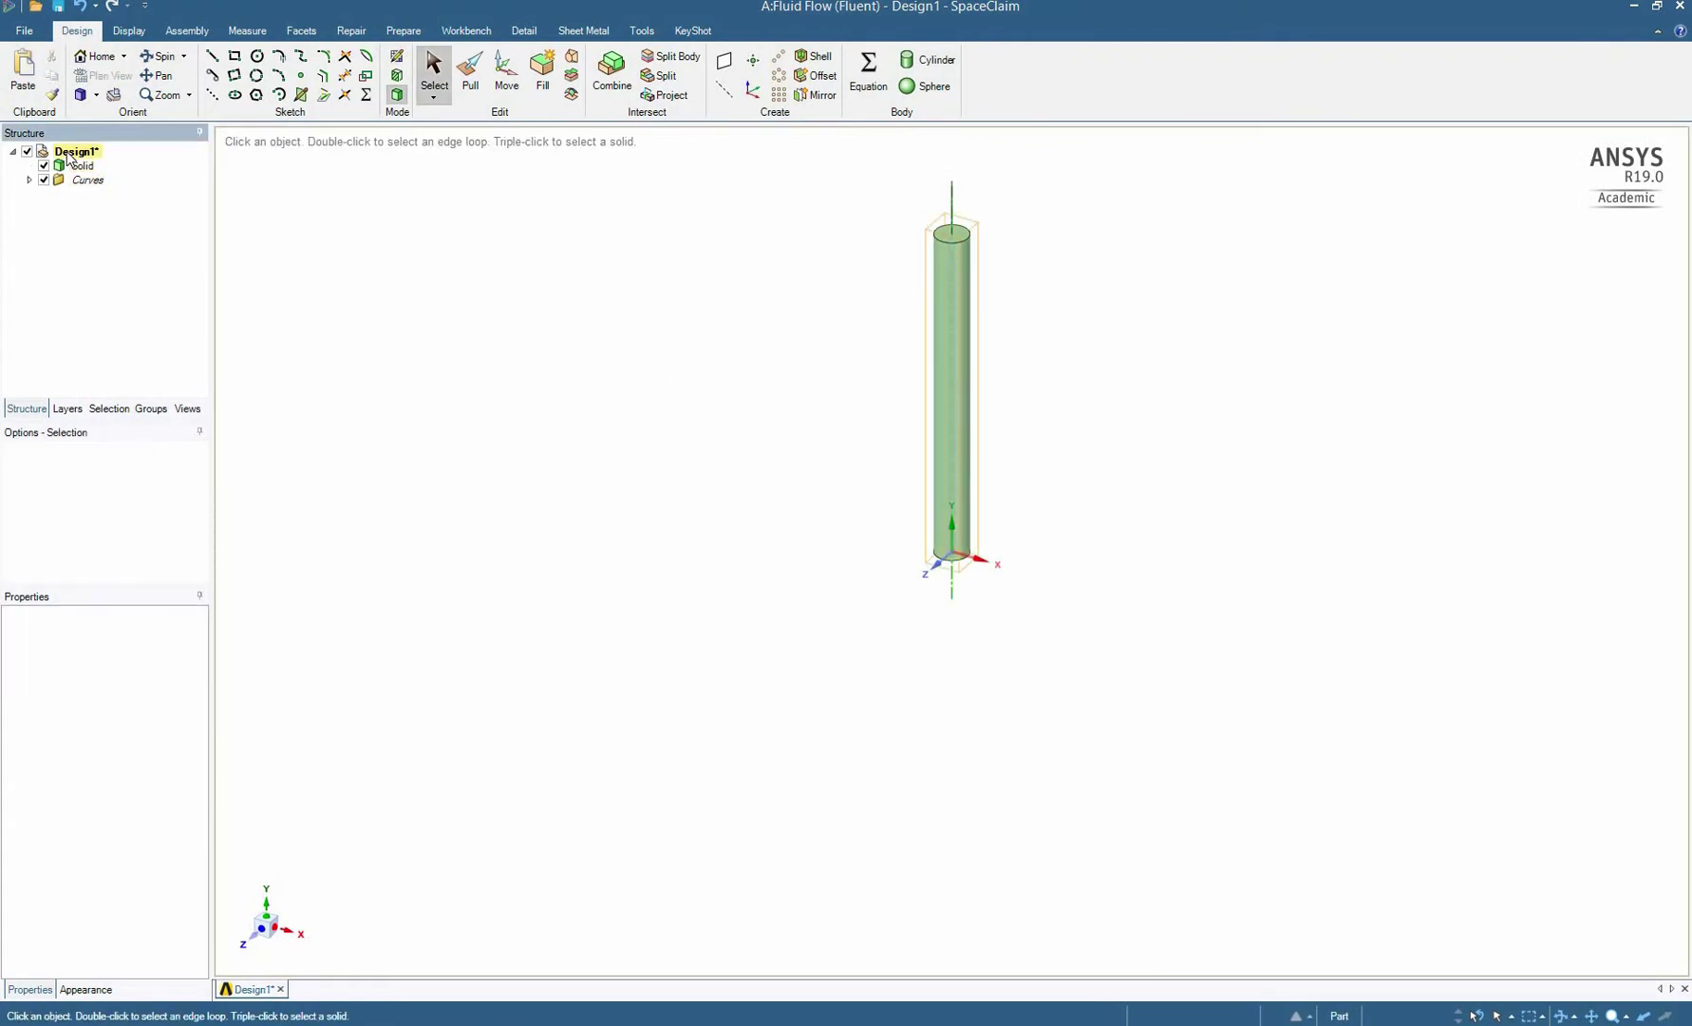
# Step: Add a new component named Tower under Design1
pyautogui.rightClick(67, 151)
pyautogui.click(138, 245)
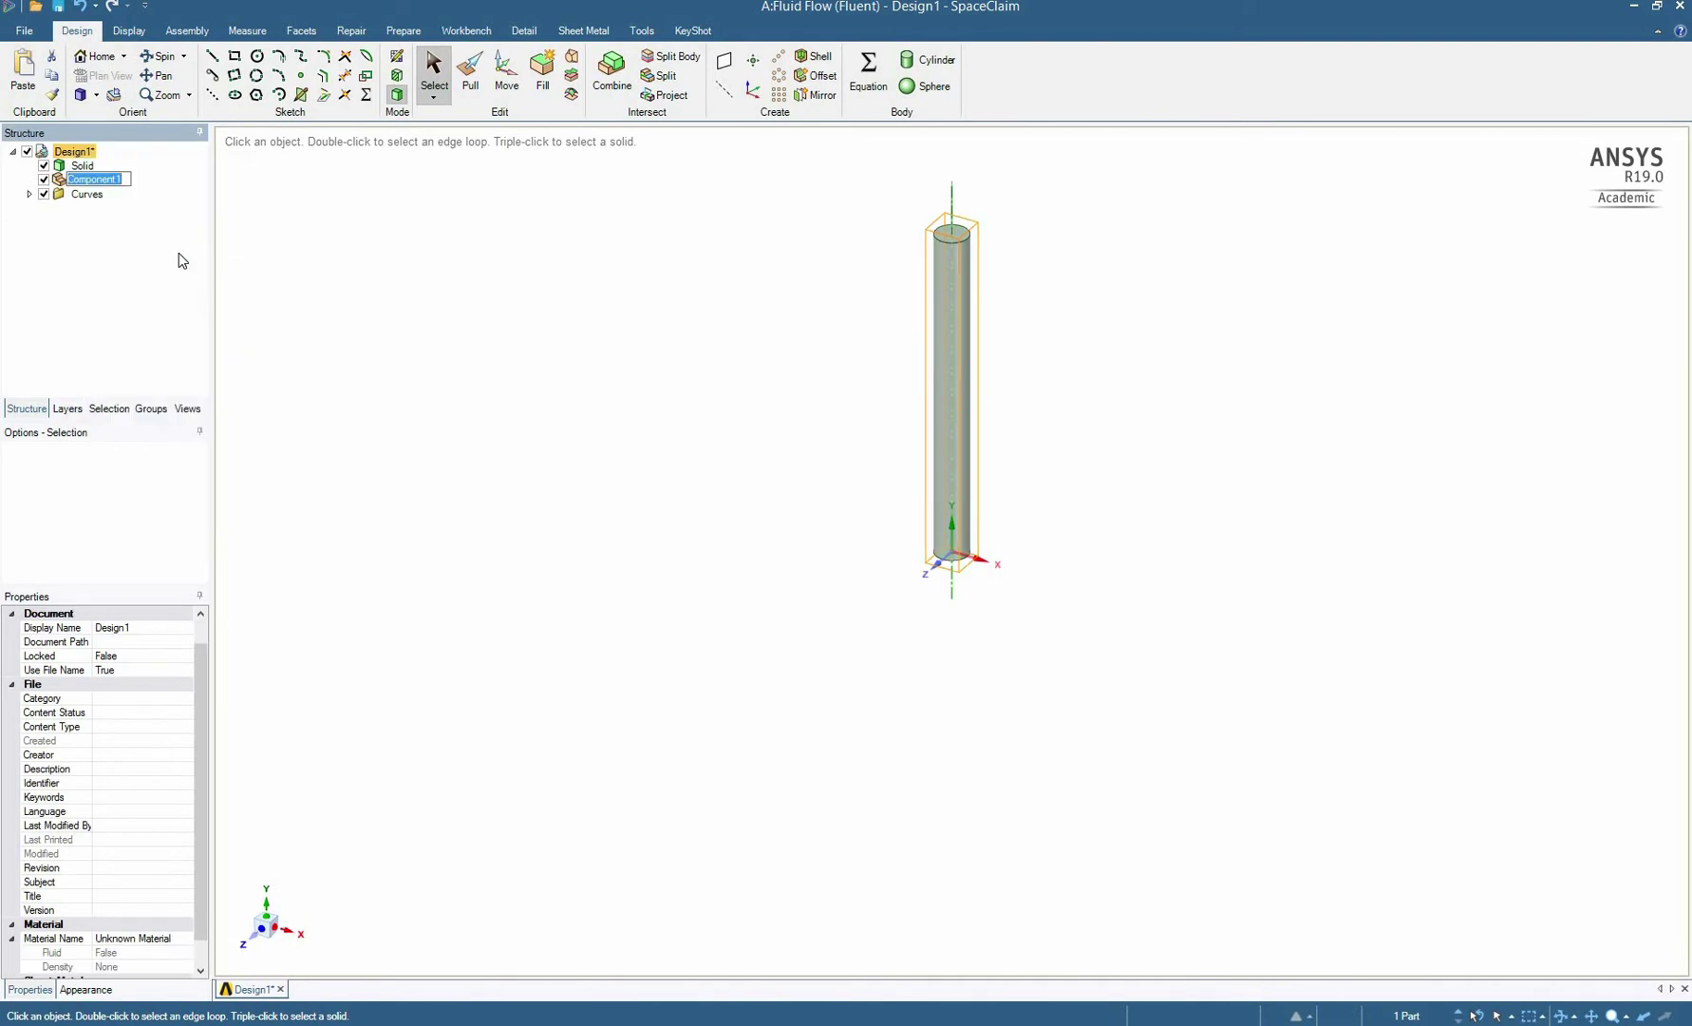
pyautogui.write('Tower')
pyautogui.press('Return')
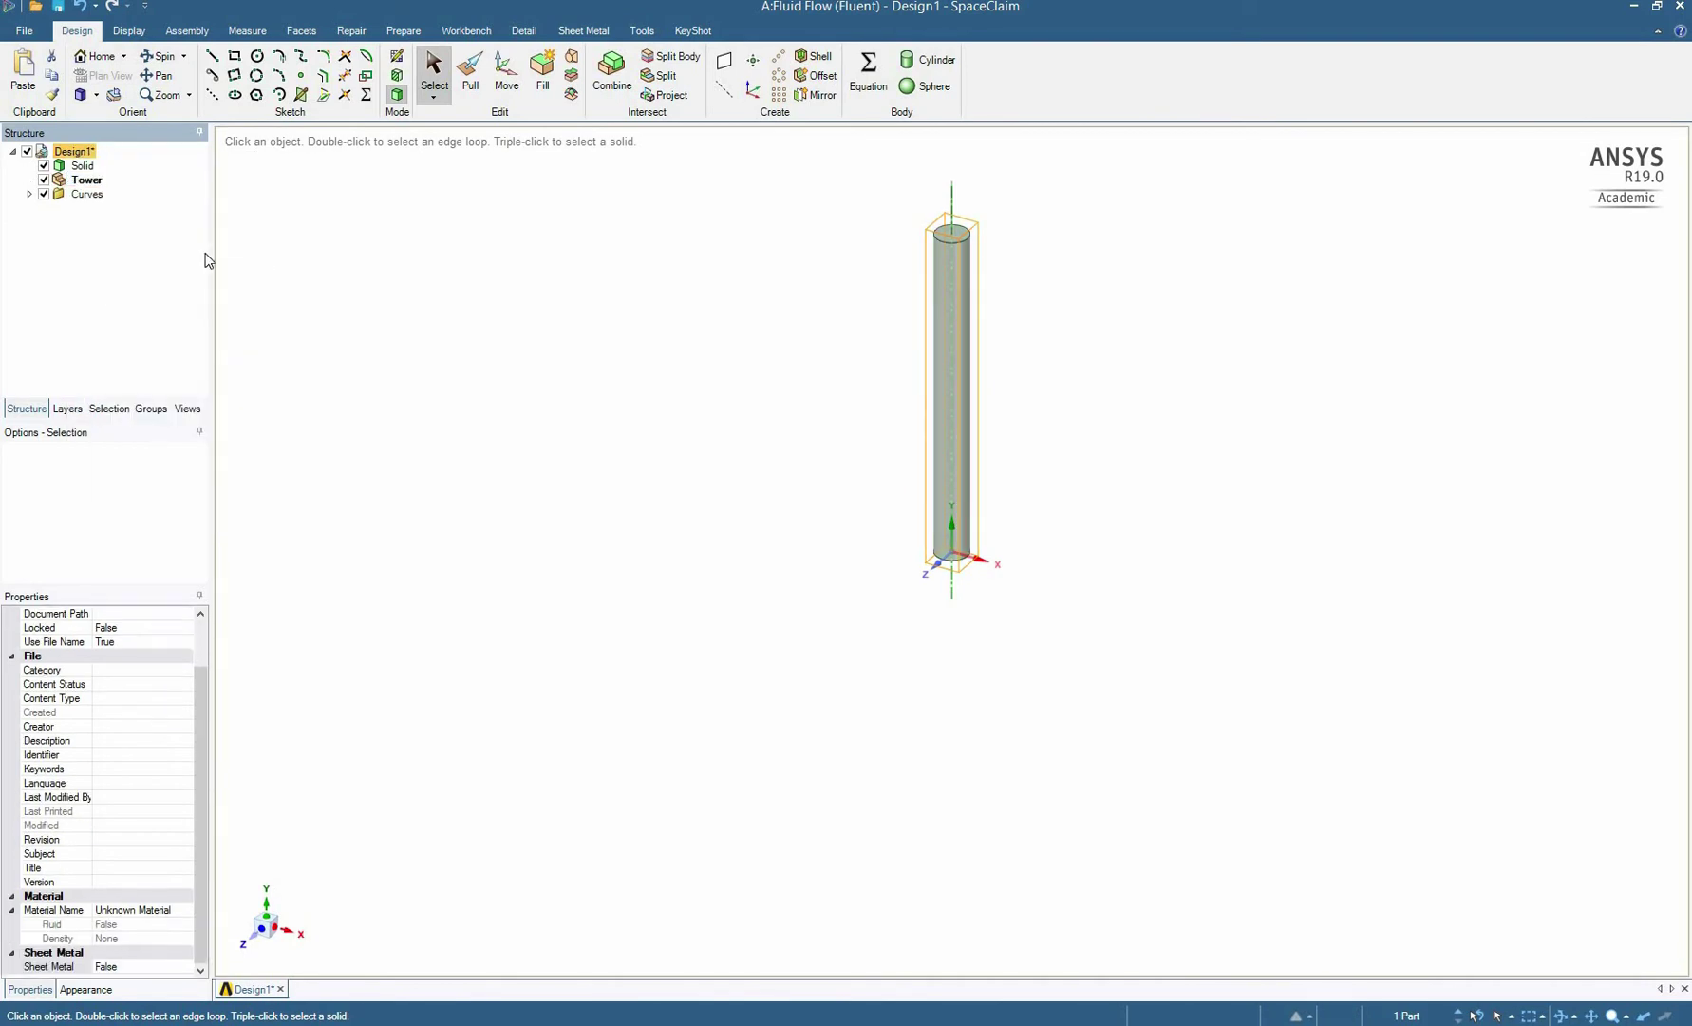
# Step: Create a second cylinder of radius 1.6 m around the same vertical line inside the Tower component
pyautogui.click(951, 284)
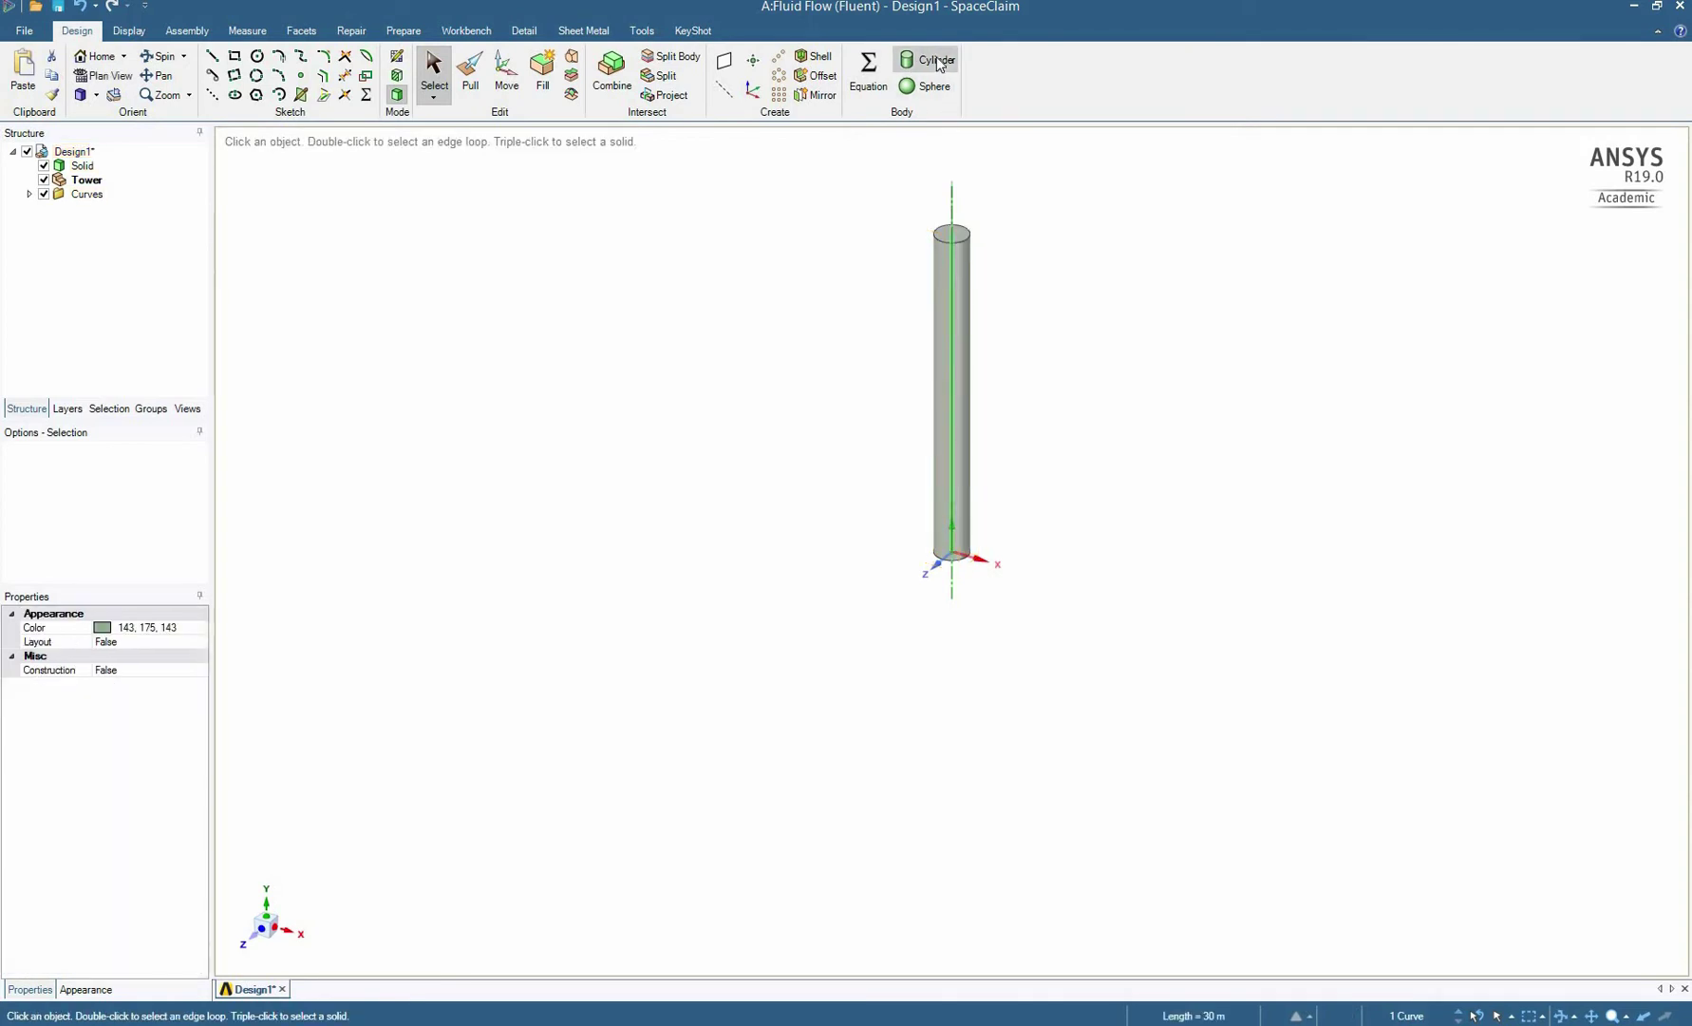
pyautogui.write('1.6')
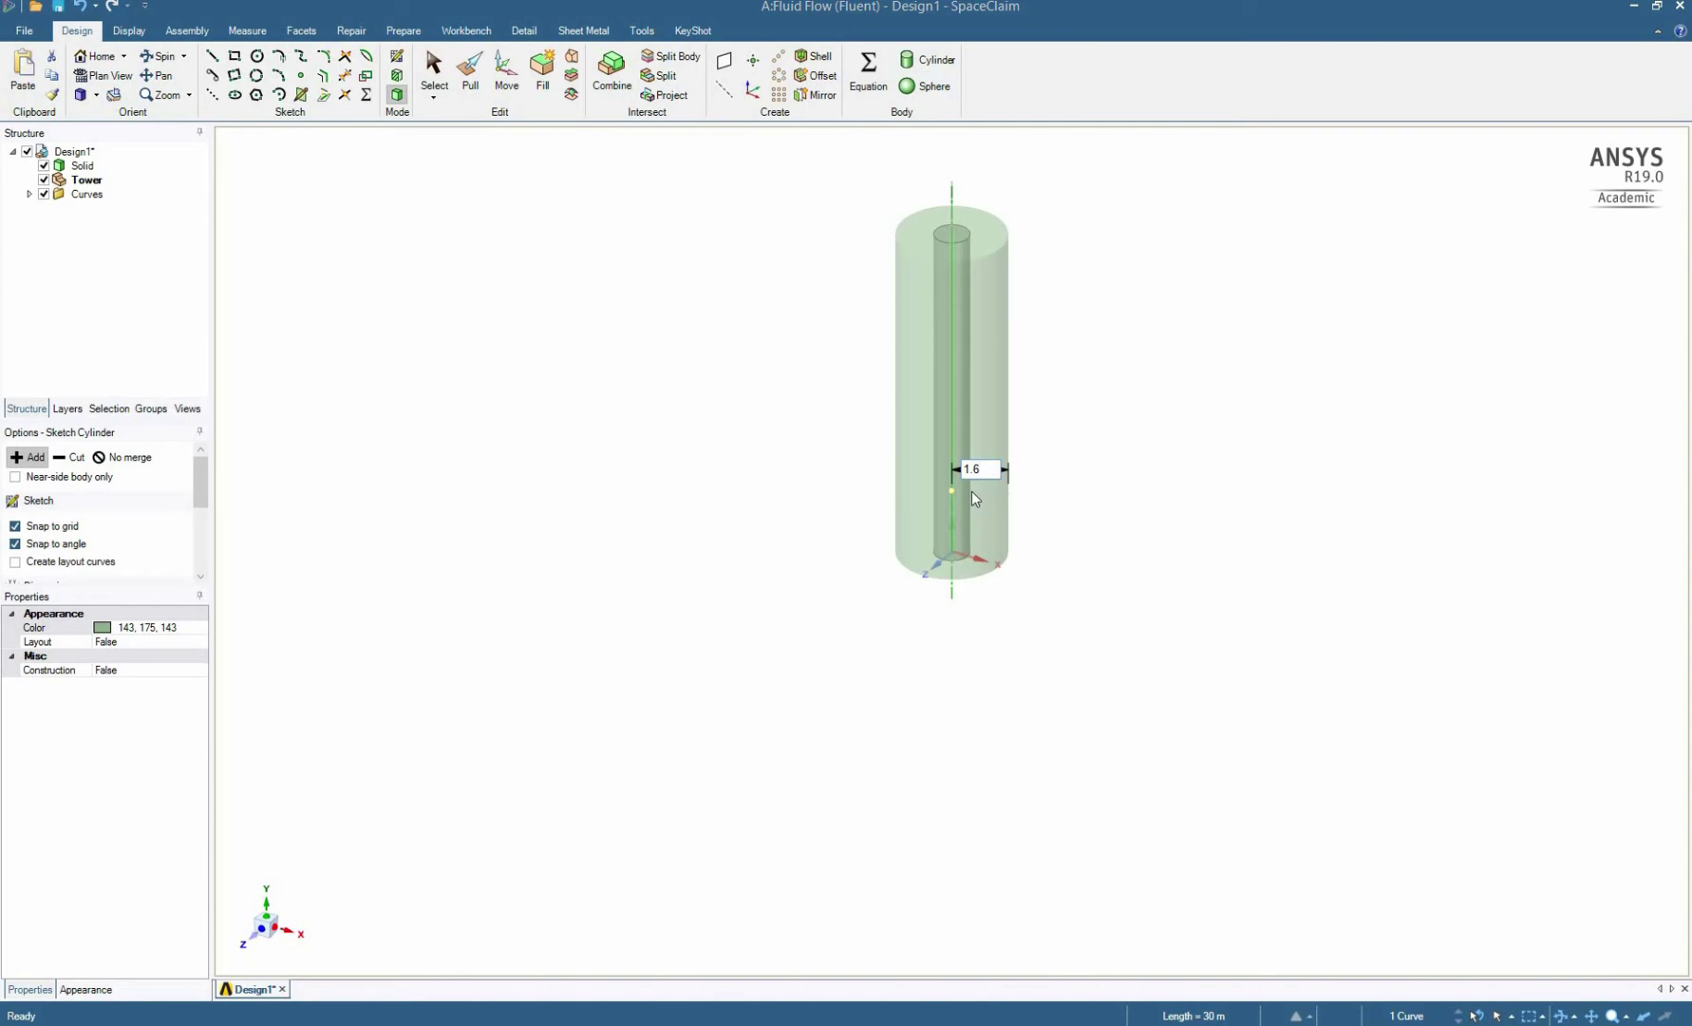
pyautogui.press('Return')
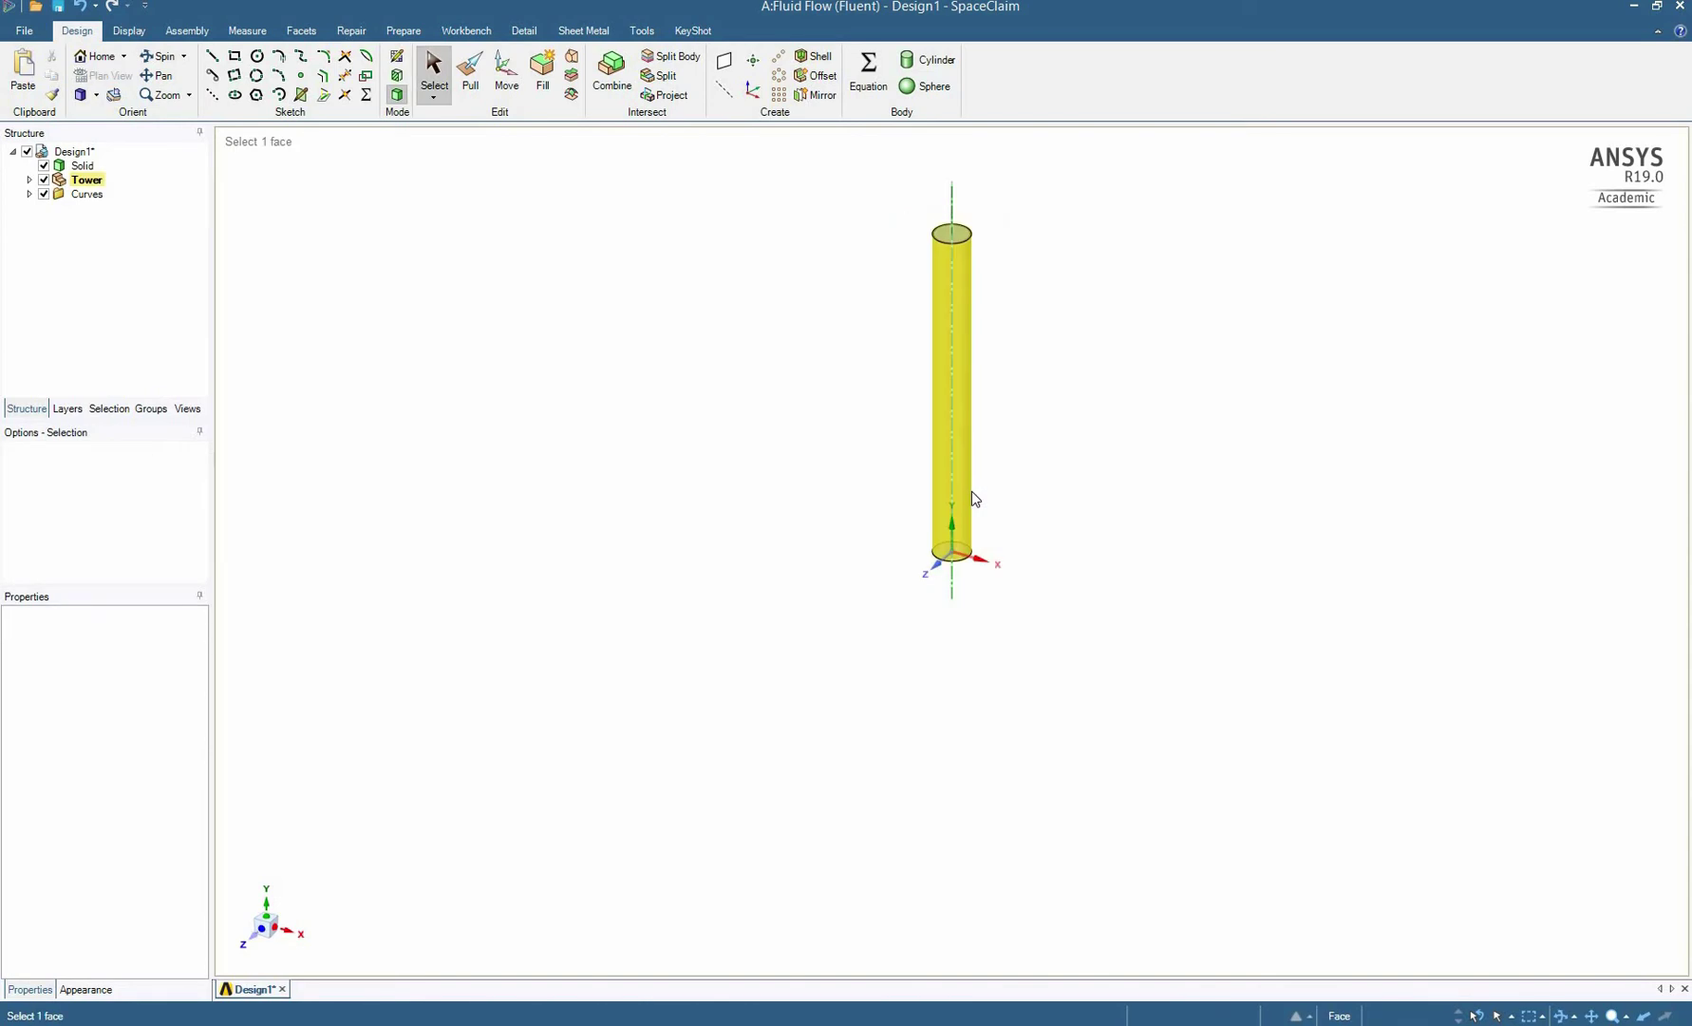
pyautogui.press('Escape')
# Step: Cut the Tower's outer cylinder with the inner cylinder using Combine, keeping the cutter body
pyautogui.doubleClick(59, 183)
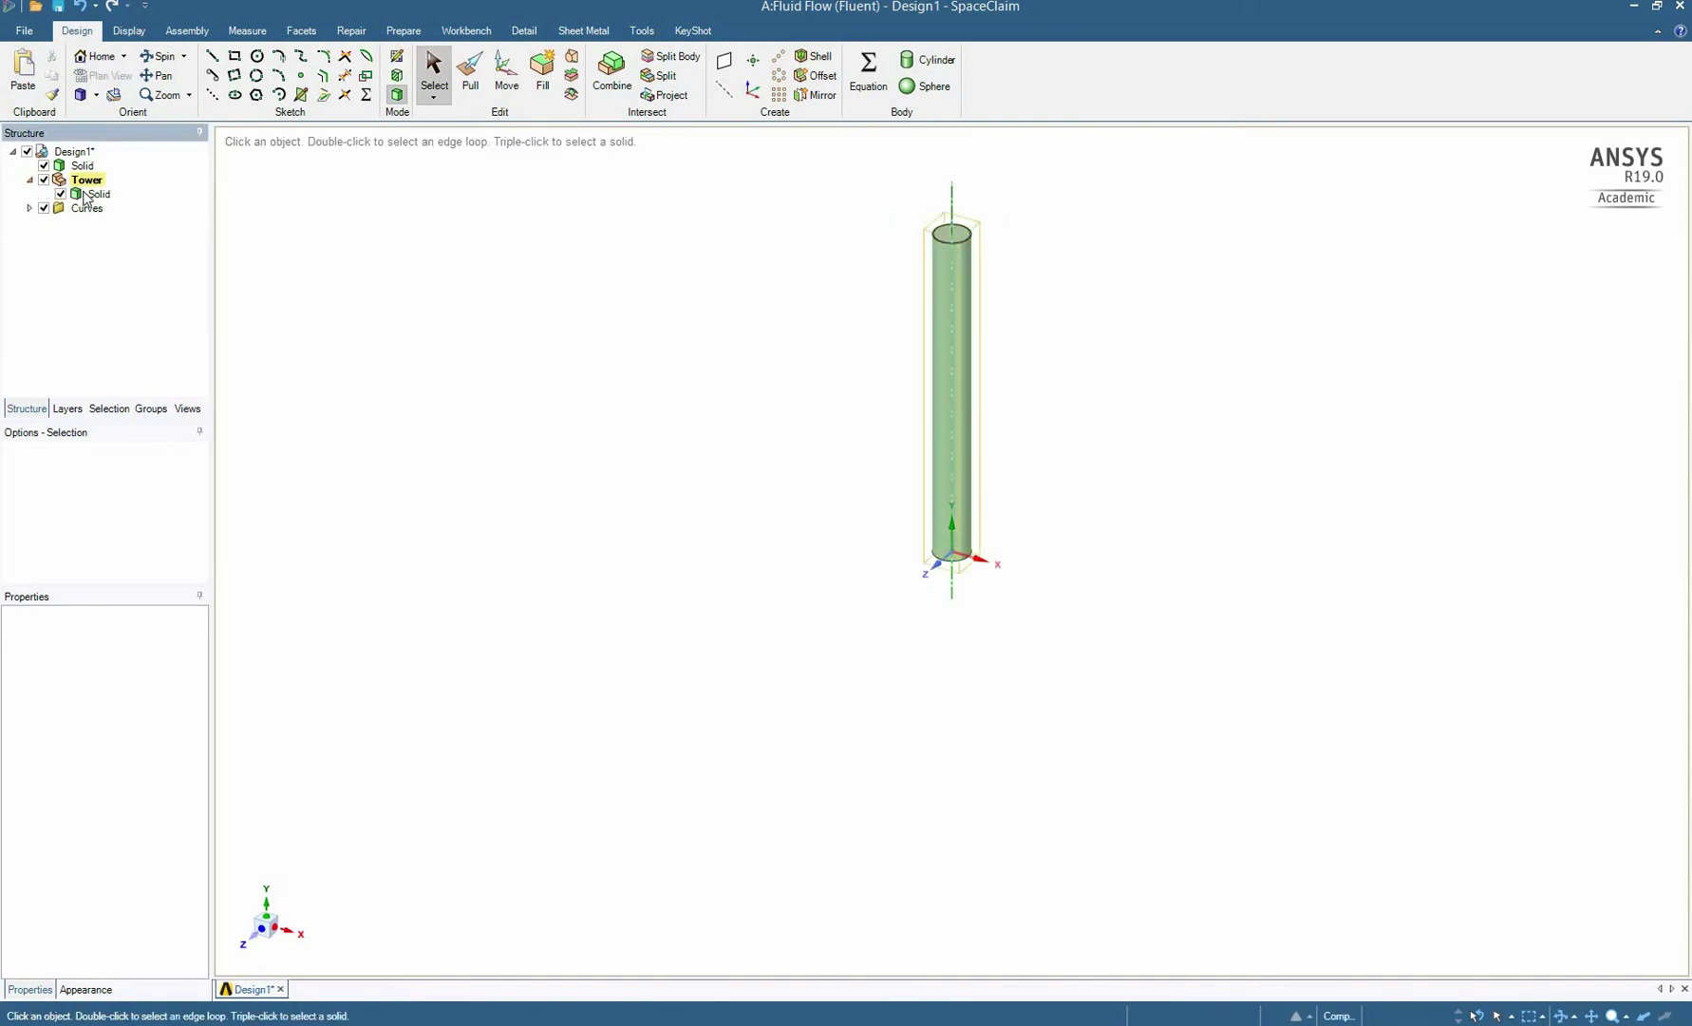
pyautogui.click(43, 194)
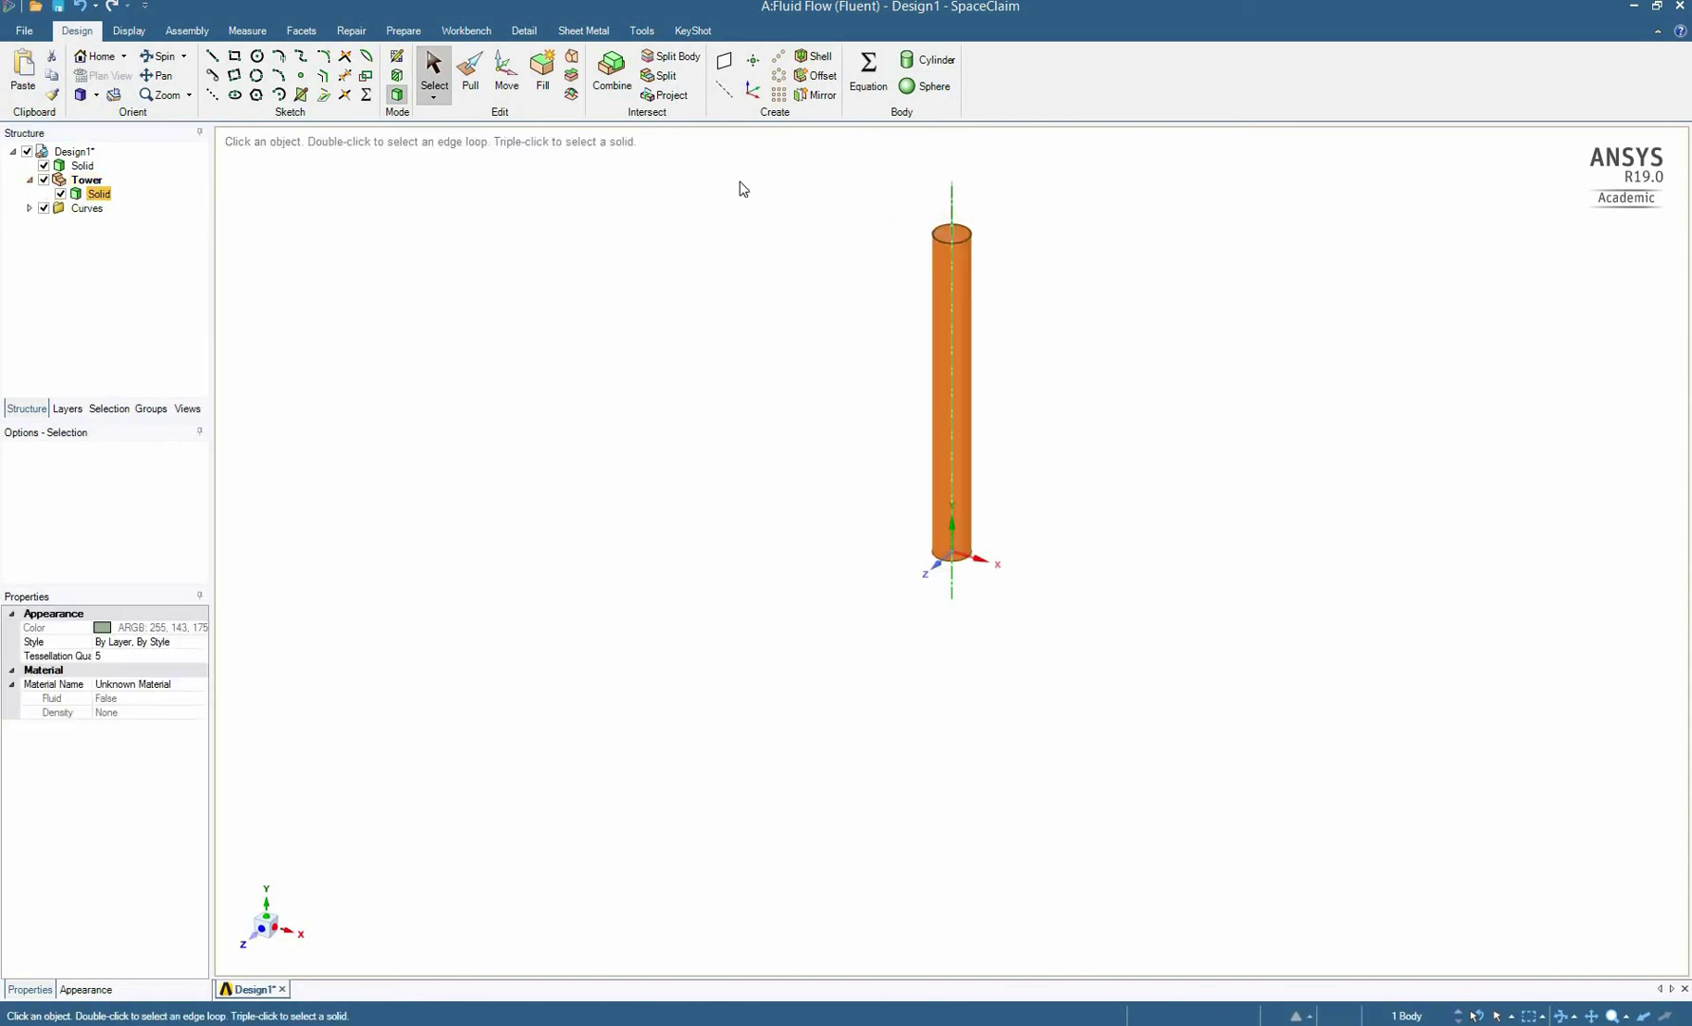
pyautogui.click(87, 180)
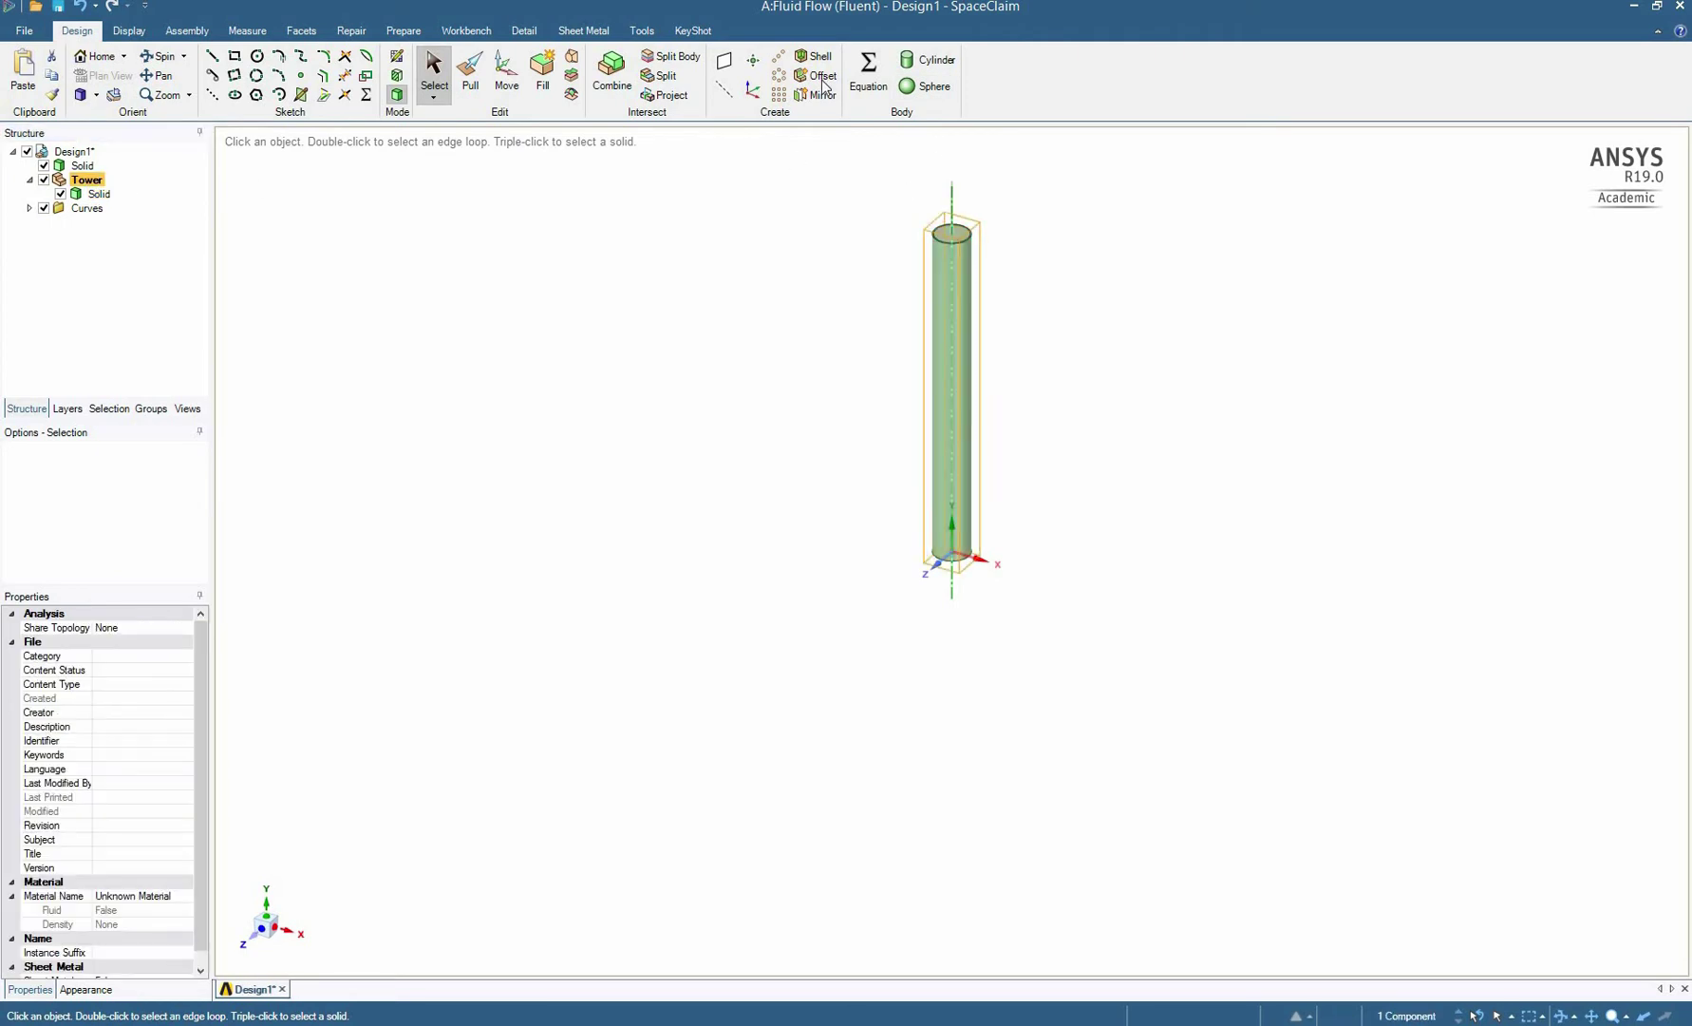
pyautogui.click(610, 74)
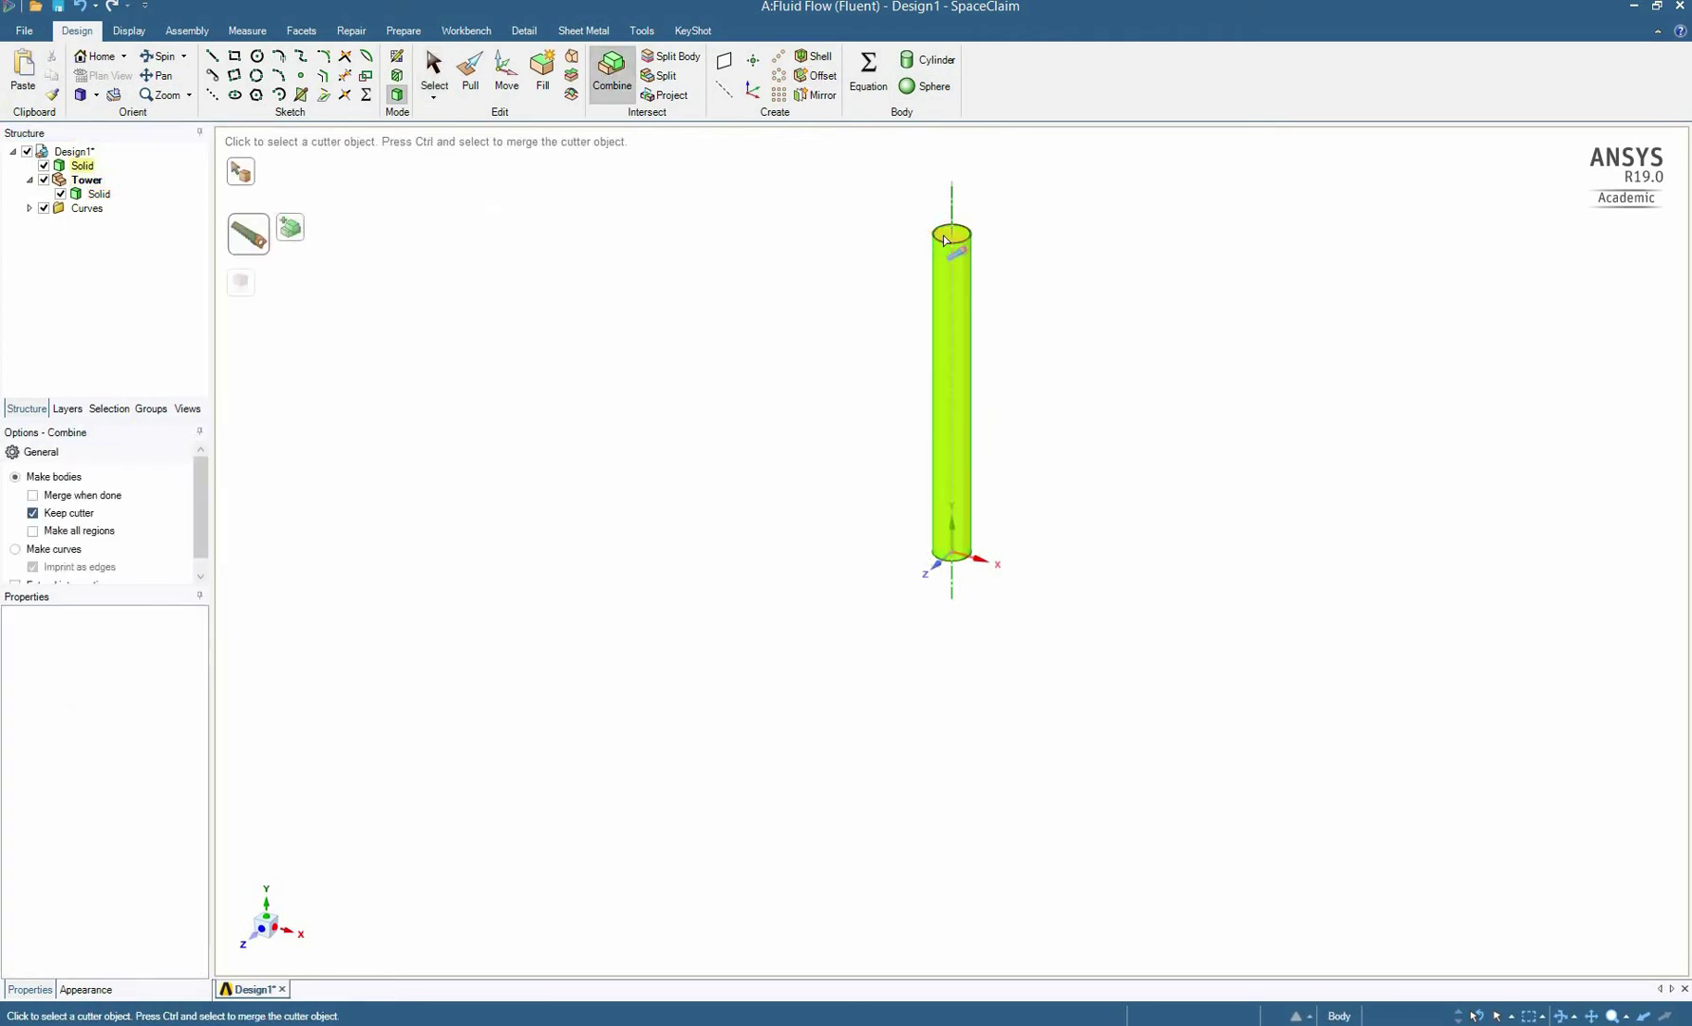
pyautogui.click(945, 241)
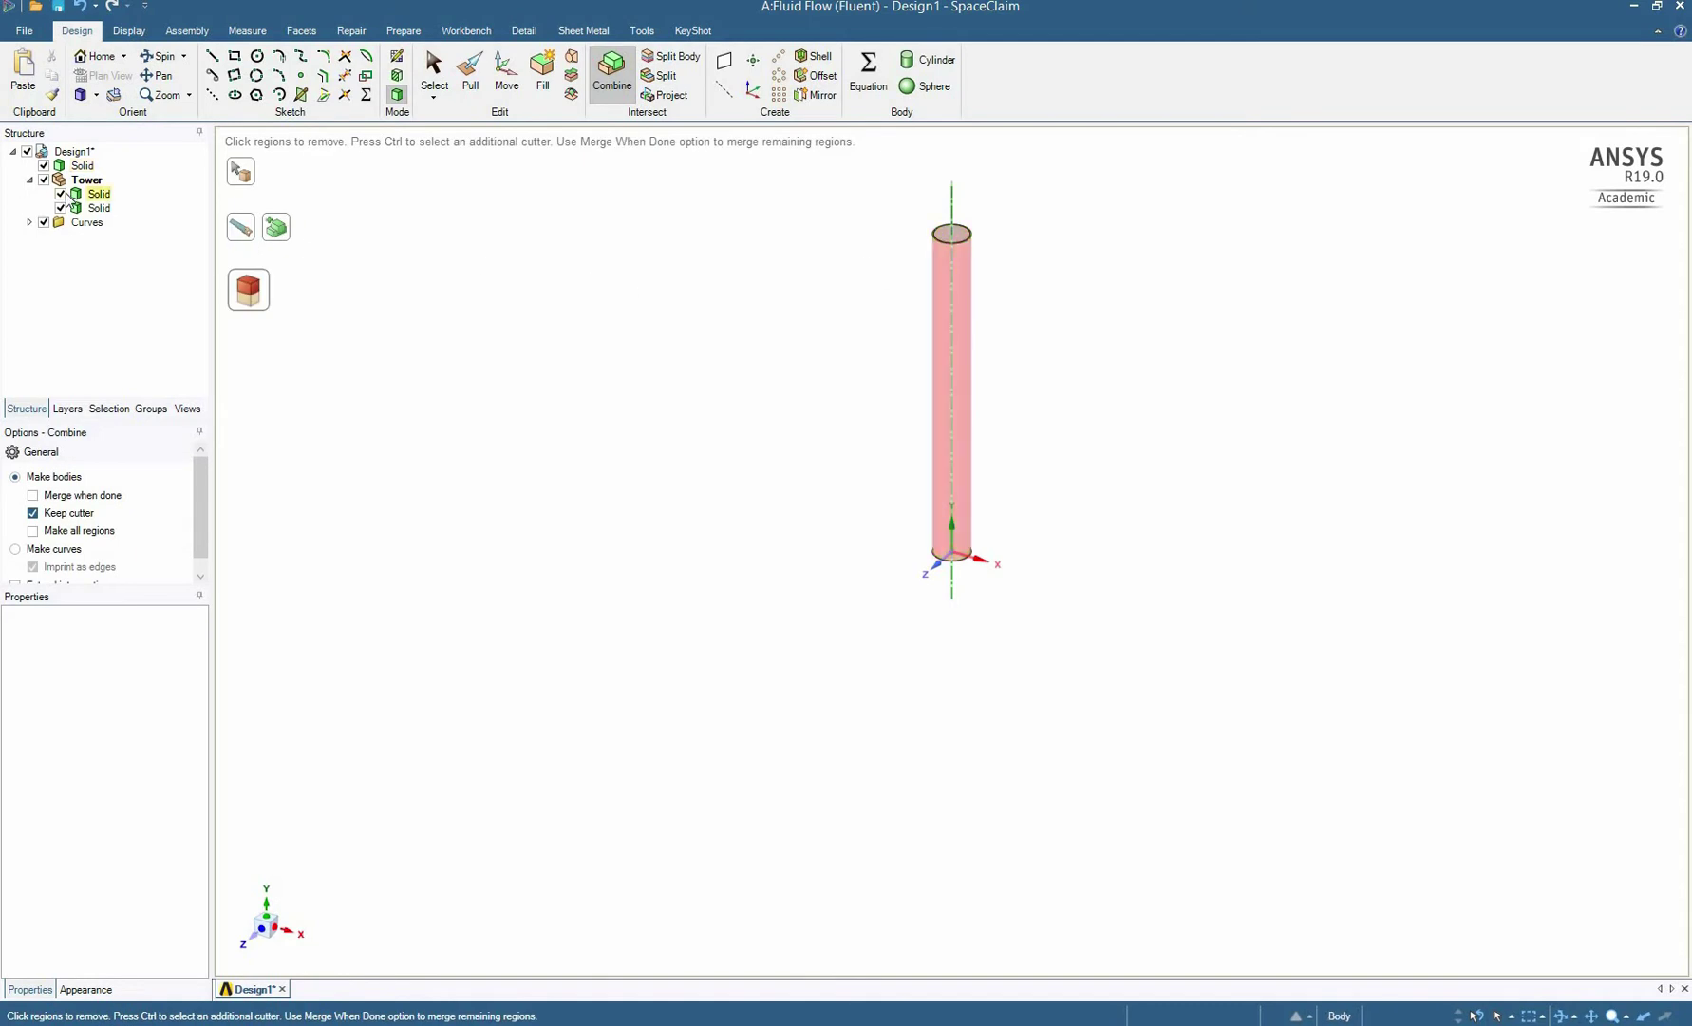
# Step: Hide the original inner cylinder and the Tower's inner core solid so that only the hollow tube is shown
pyautogui.click(44, 165)
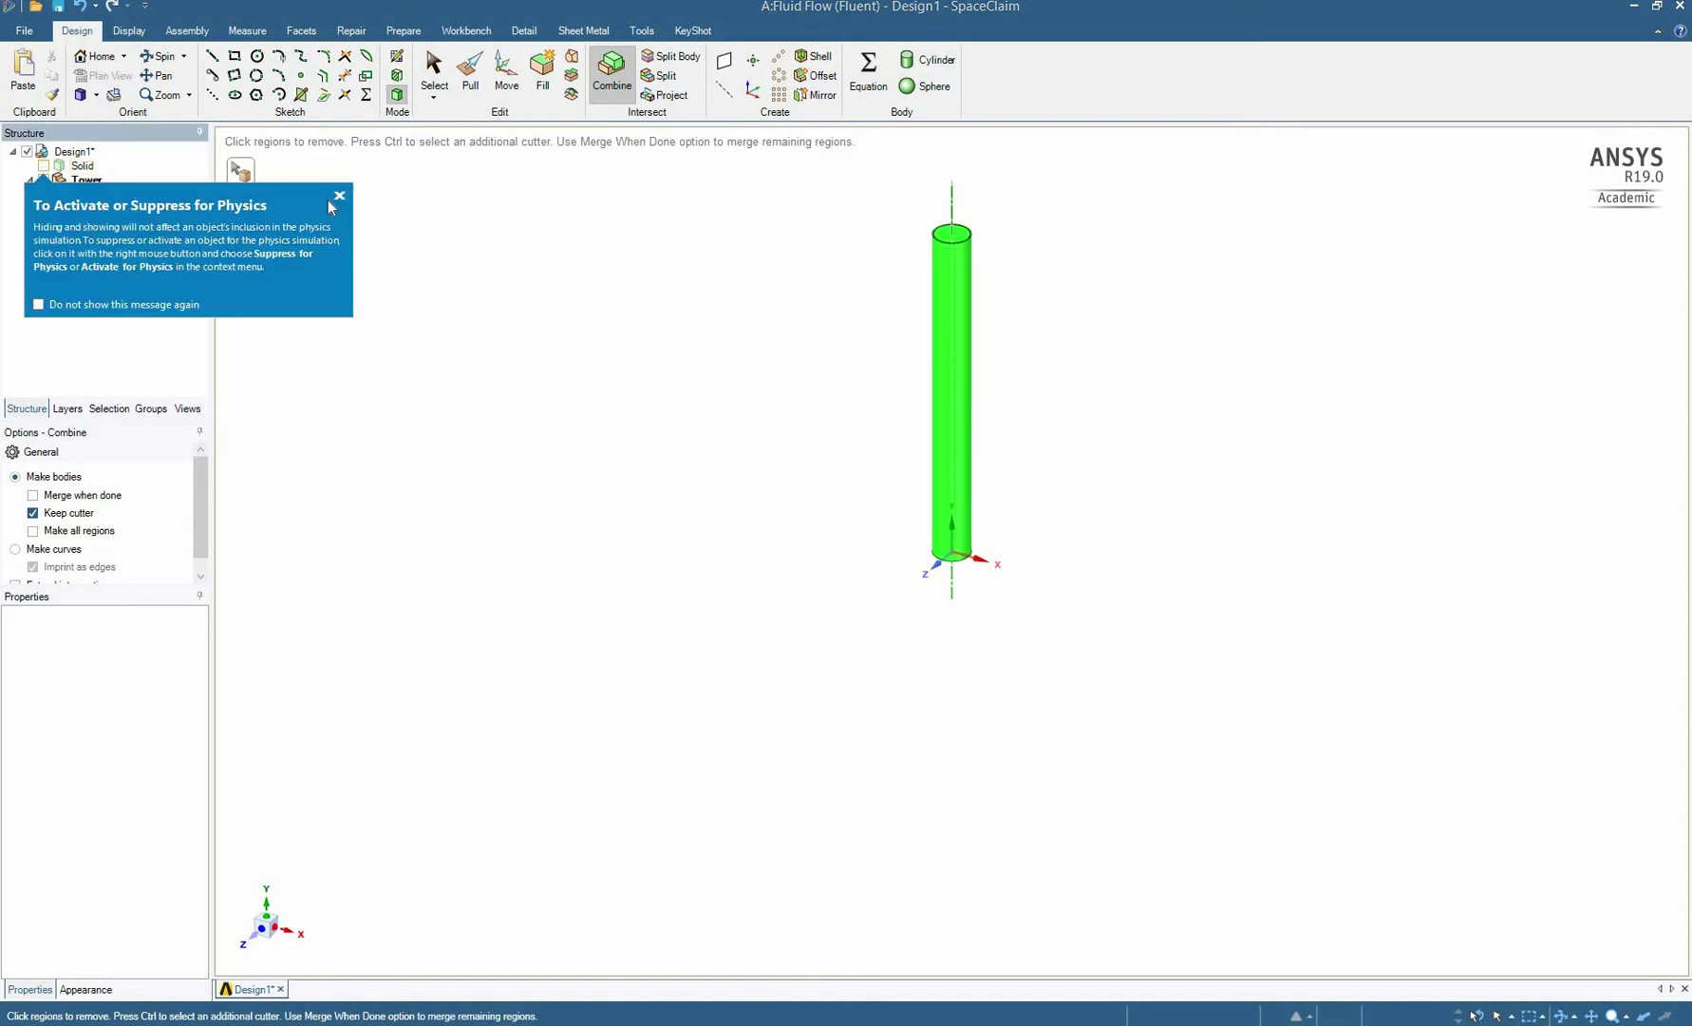
pyautogui.click(62, 208)
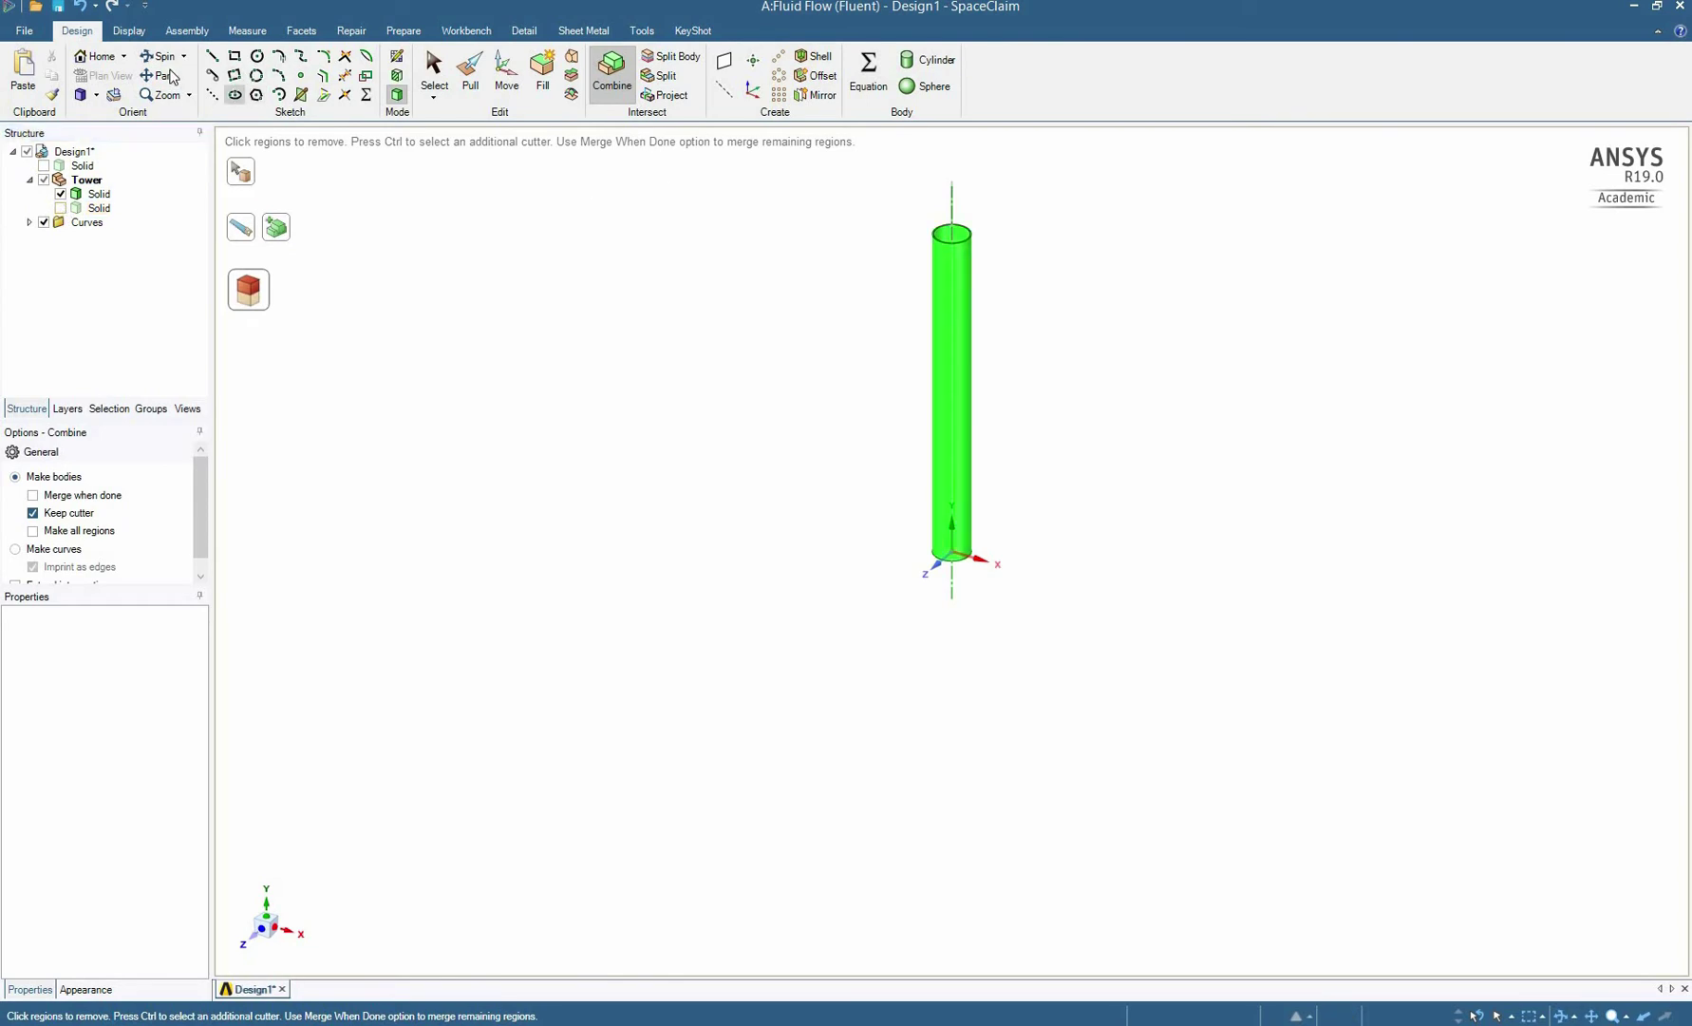
pyautogui.click(158, 56)
pyautogui.moveTo(953, 242); pyautogui.dragTo(914, 427)
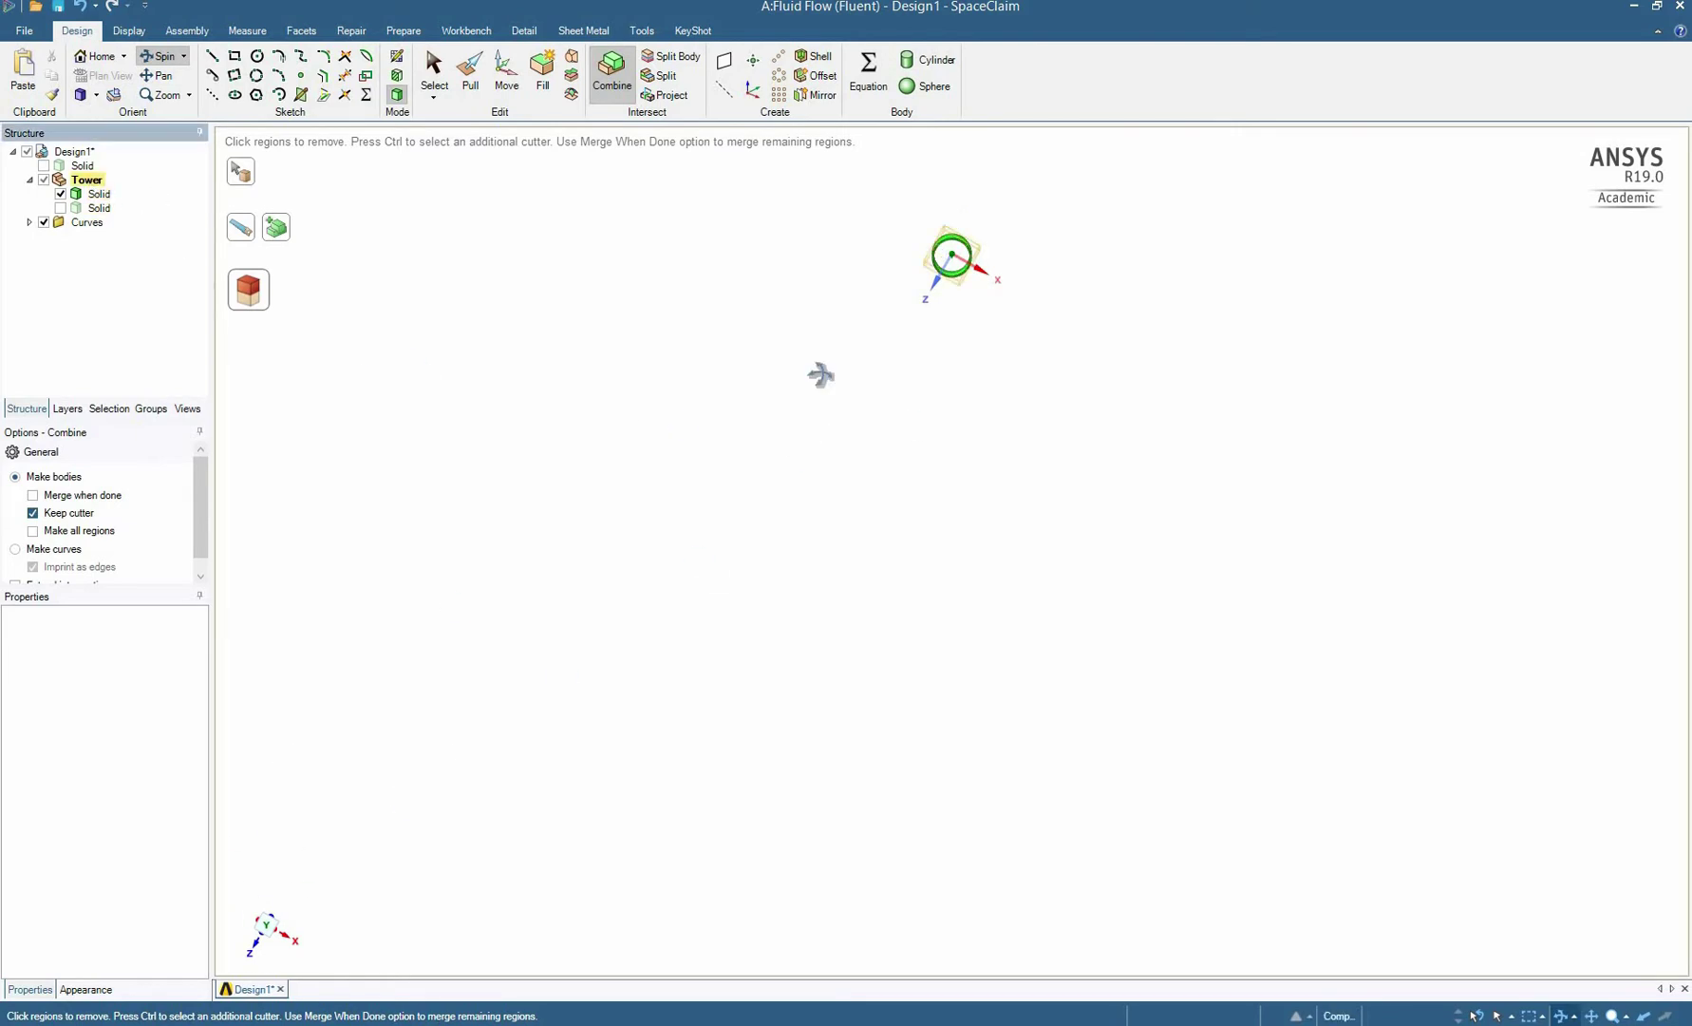
pyautogui.moveTo(967, 328); pyautogui.dragTo(961, 418)
pyautogui.click(80, 94)
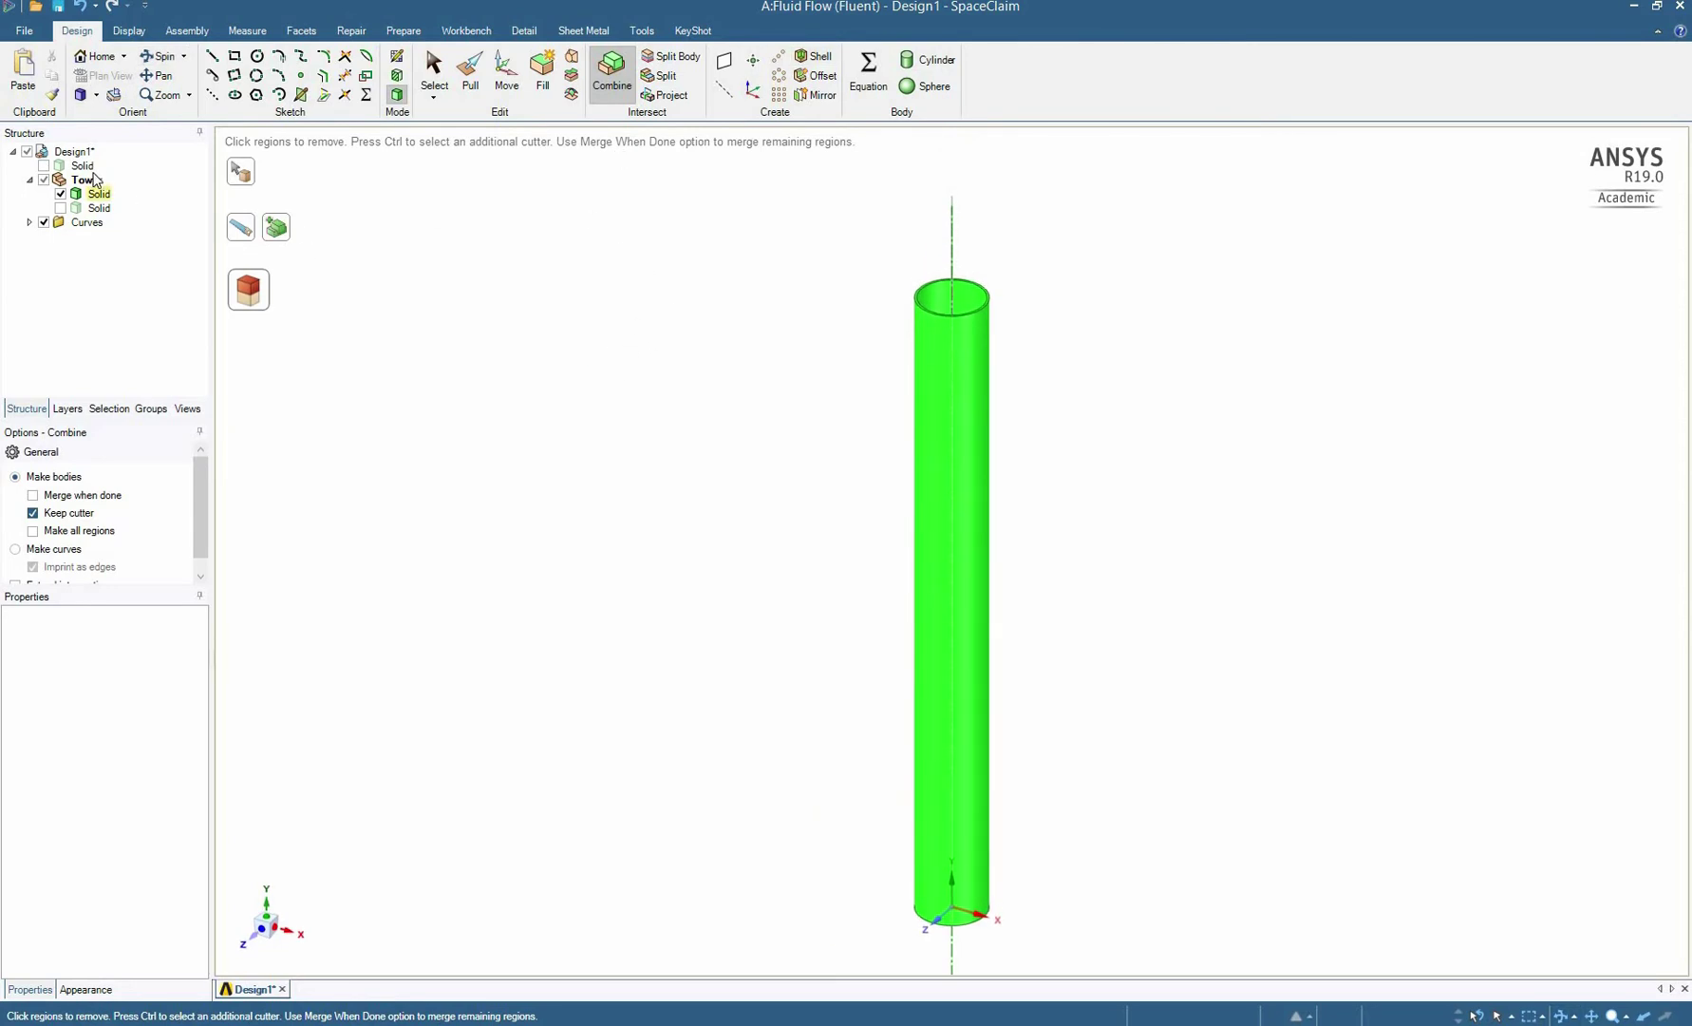
# Step: Create a sphere 12 m in diameter centred on the upper end of the tower's vertical axis line
pyautogui.click(911, 92)
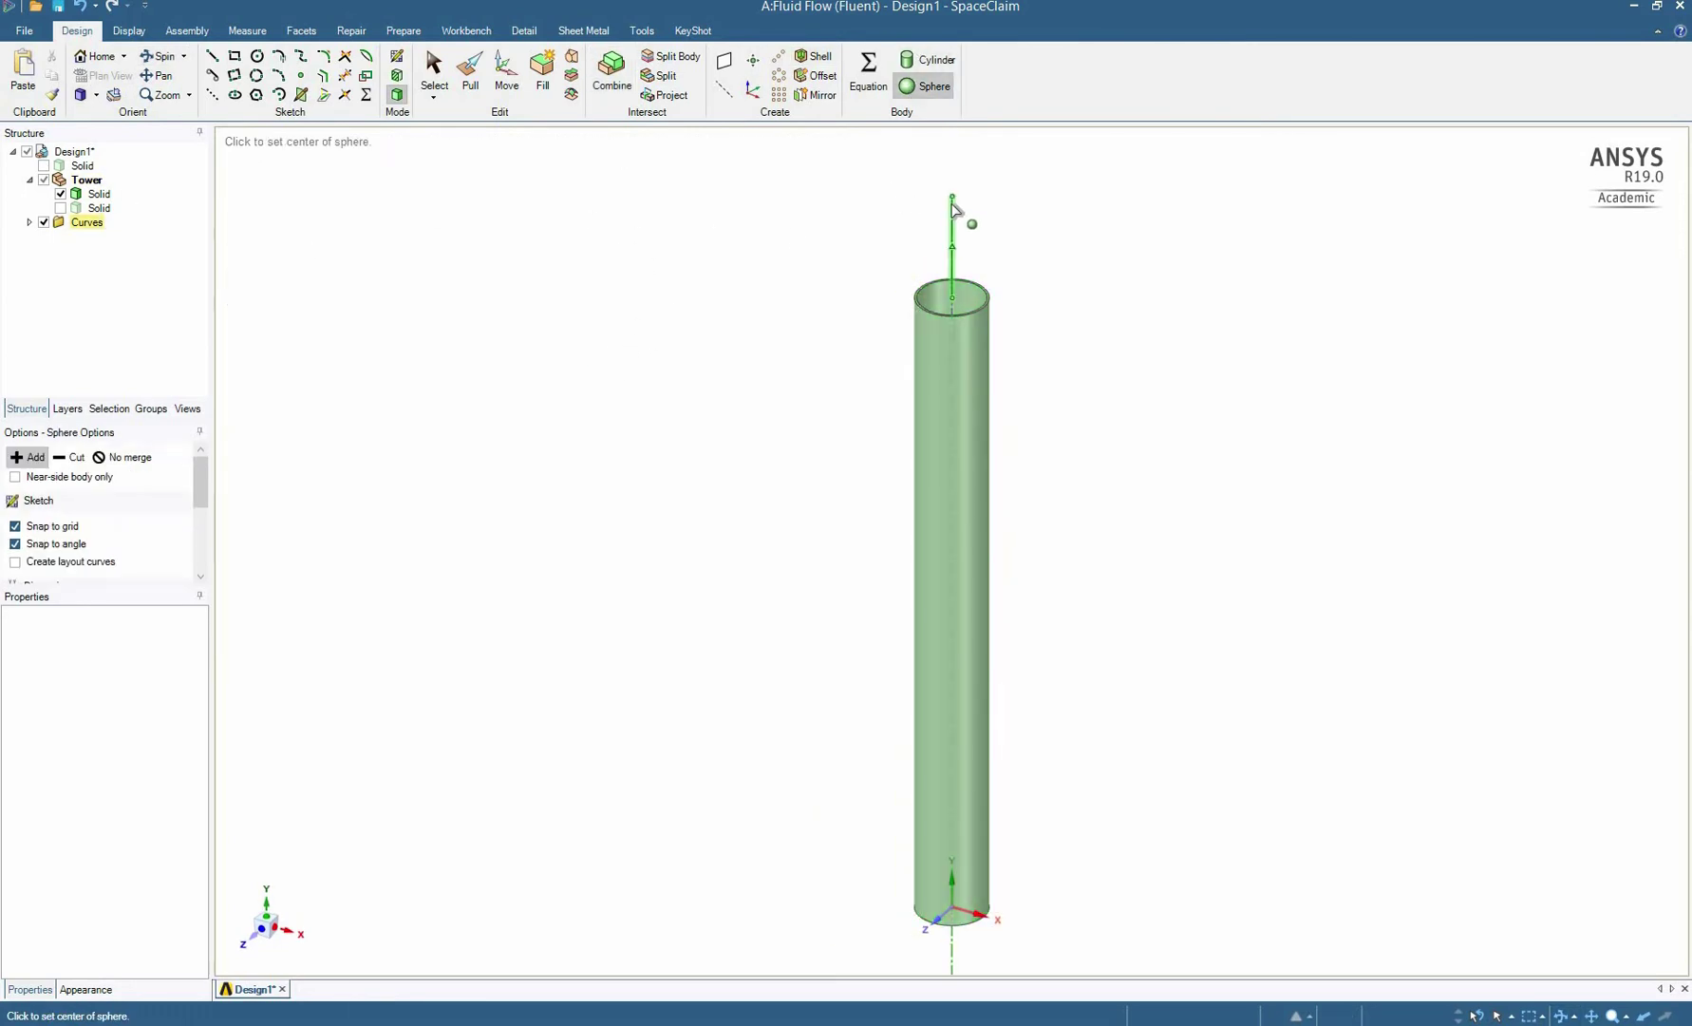
pyautogui.click(951, 196)
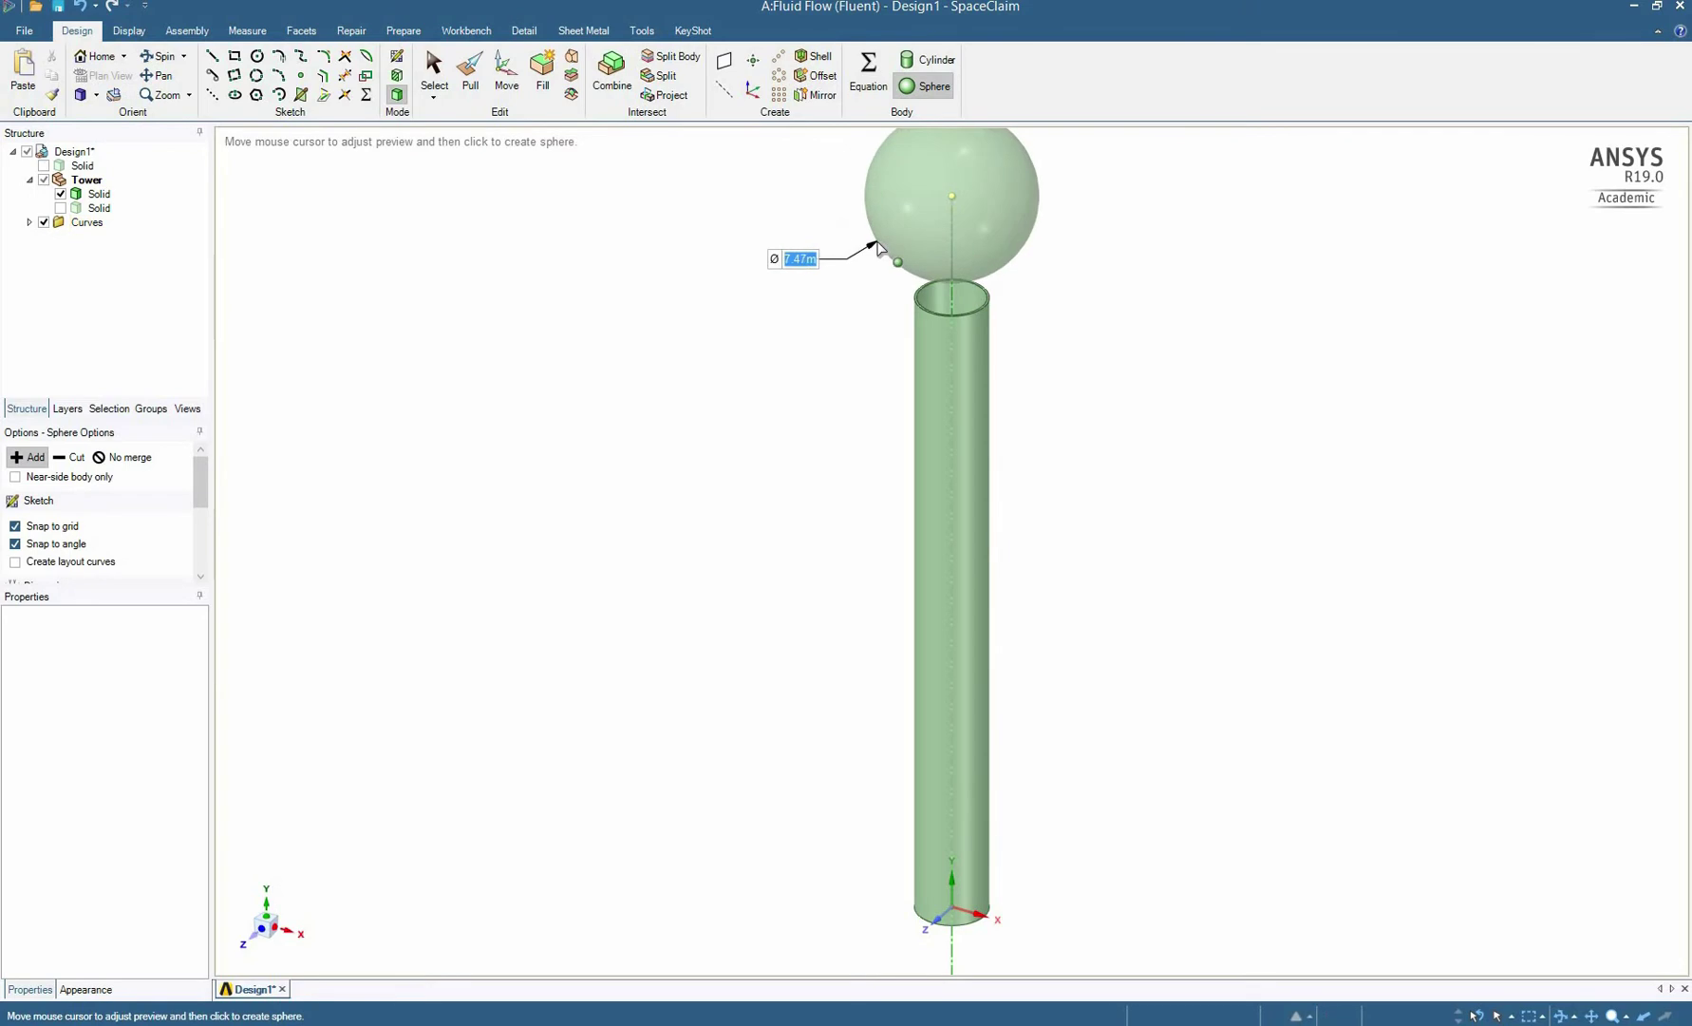
pyautogui.write('6')
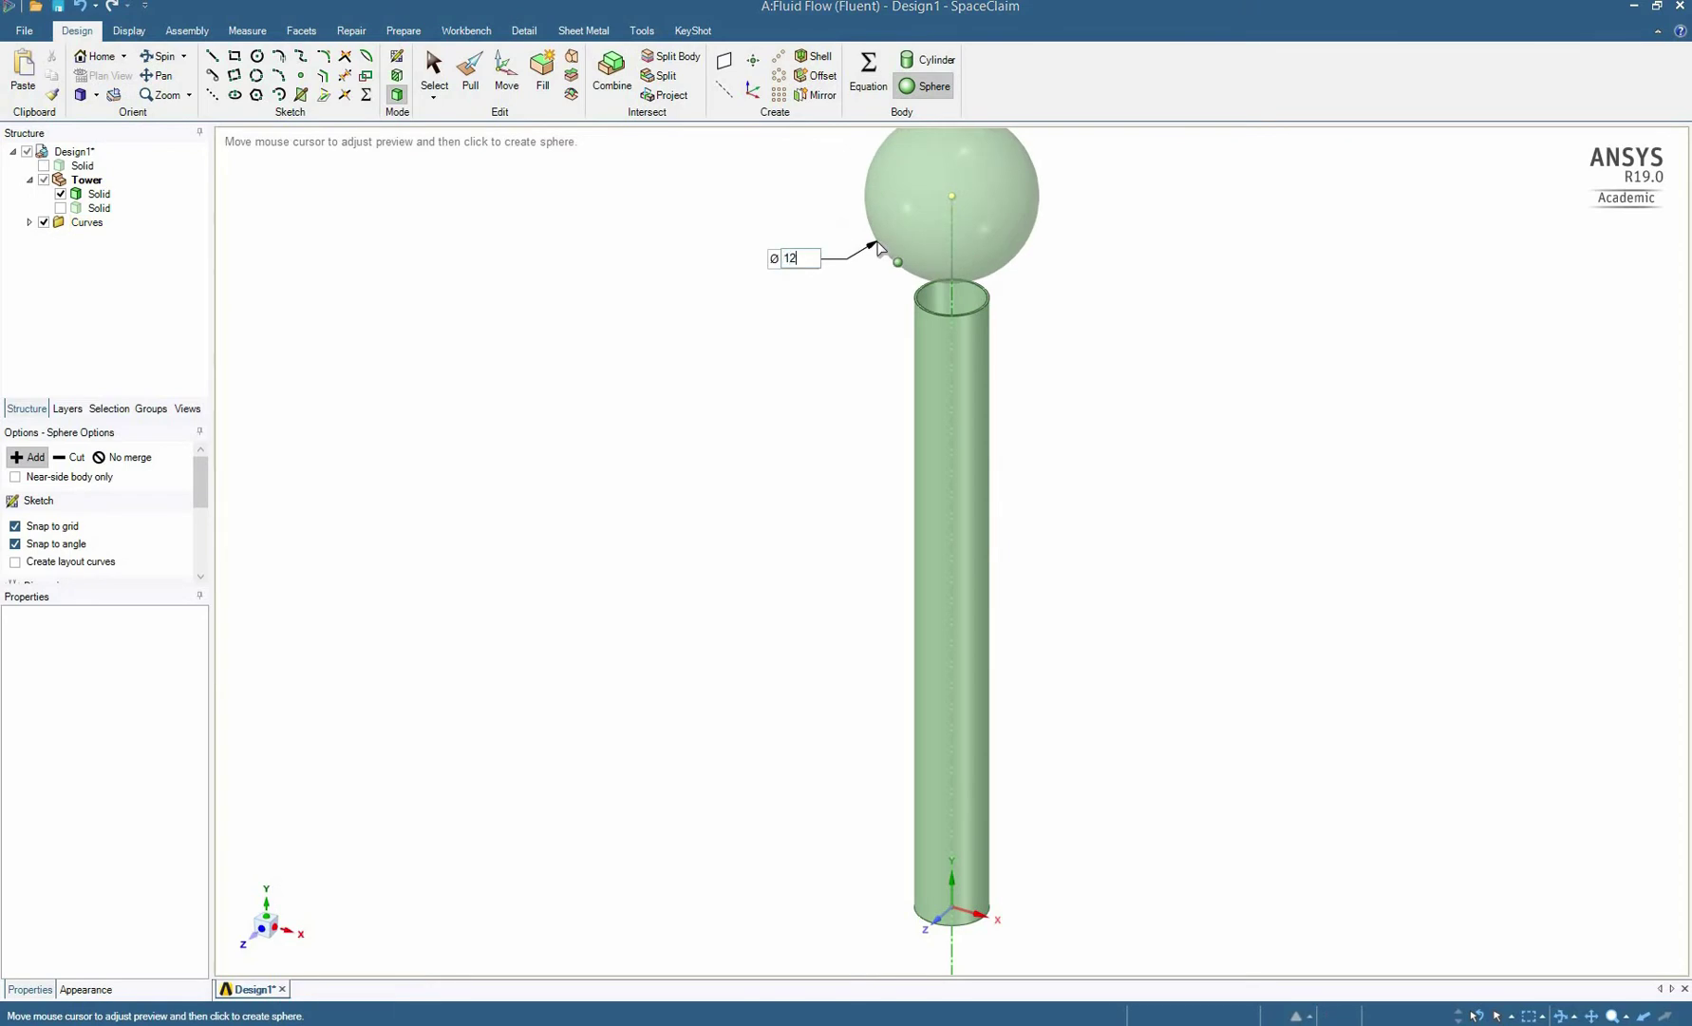
pyautogui.press('Return')
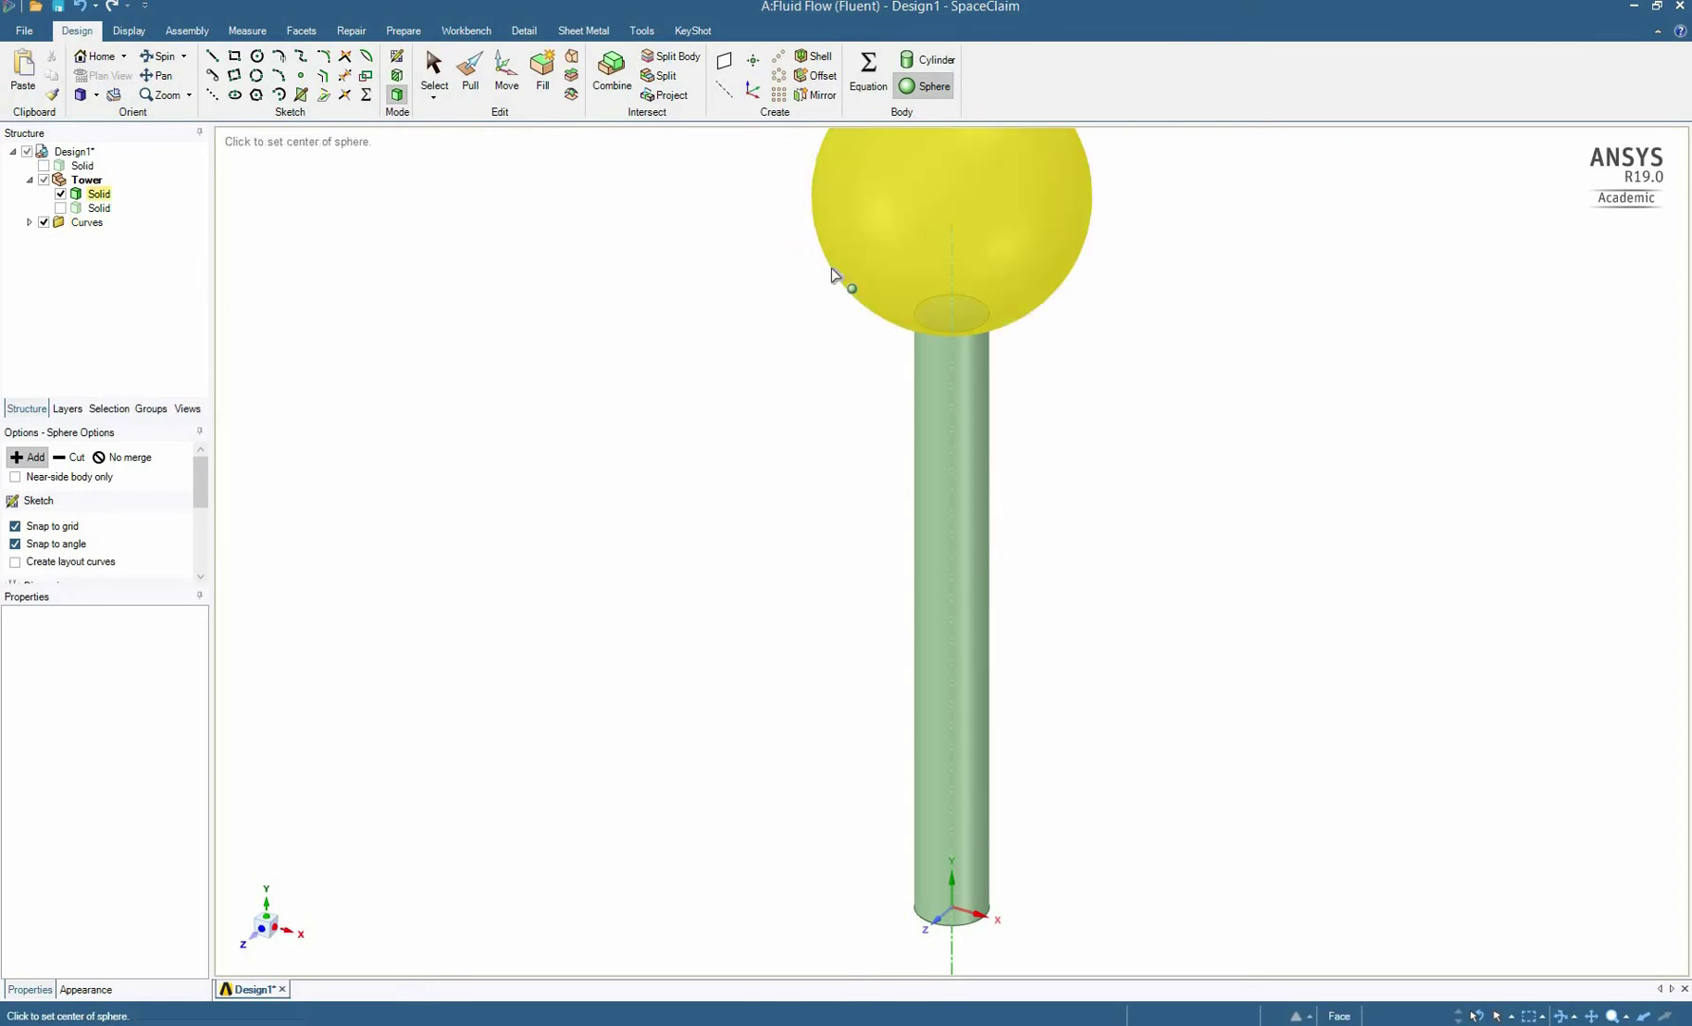
# Step: Delete the hidden inner core solid from the Tower component and the hidden original cylinder from Design1
pyautogui.click(101, 209)
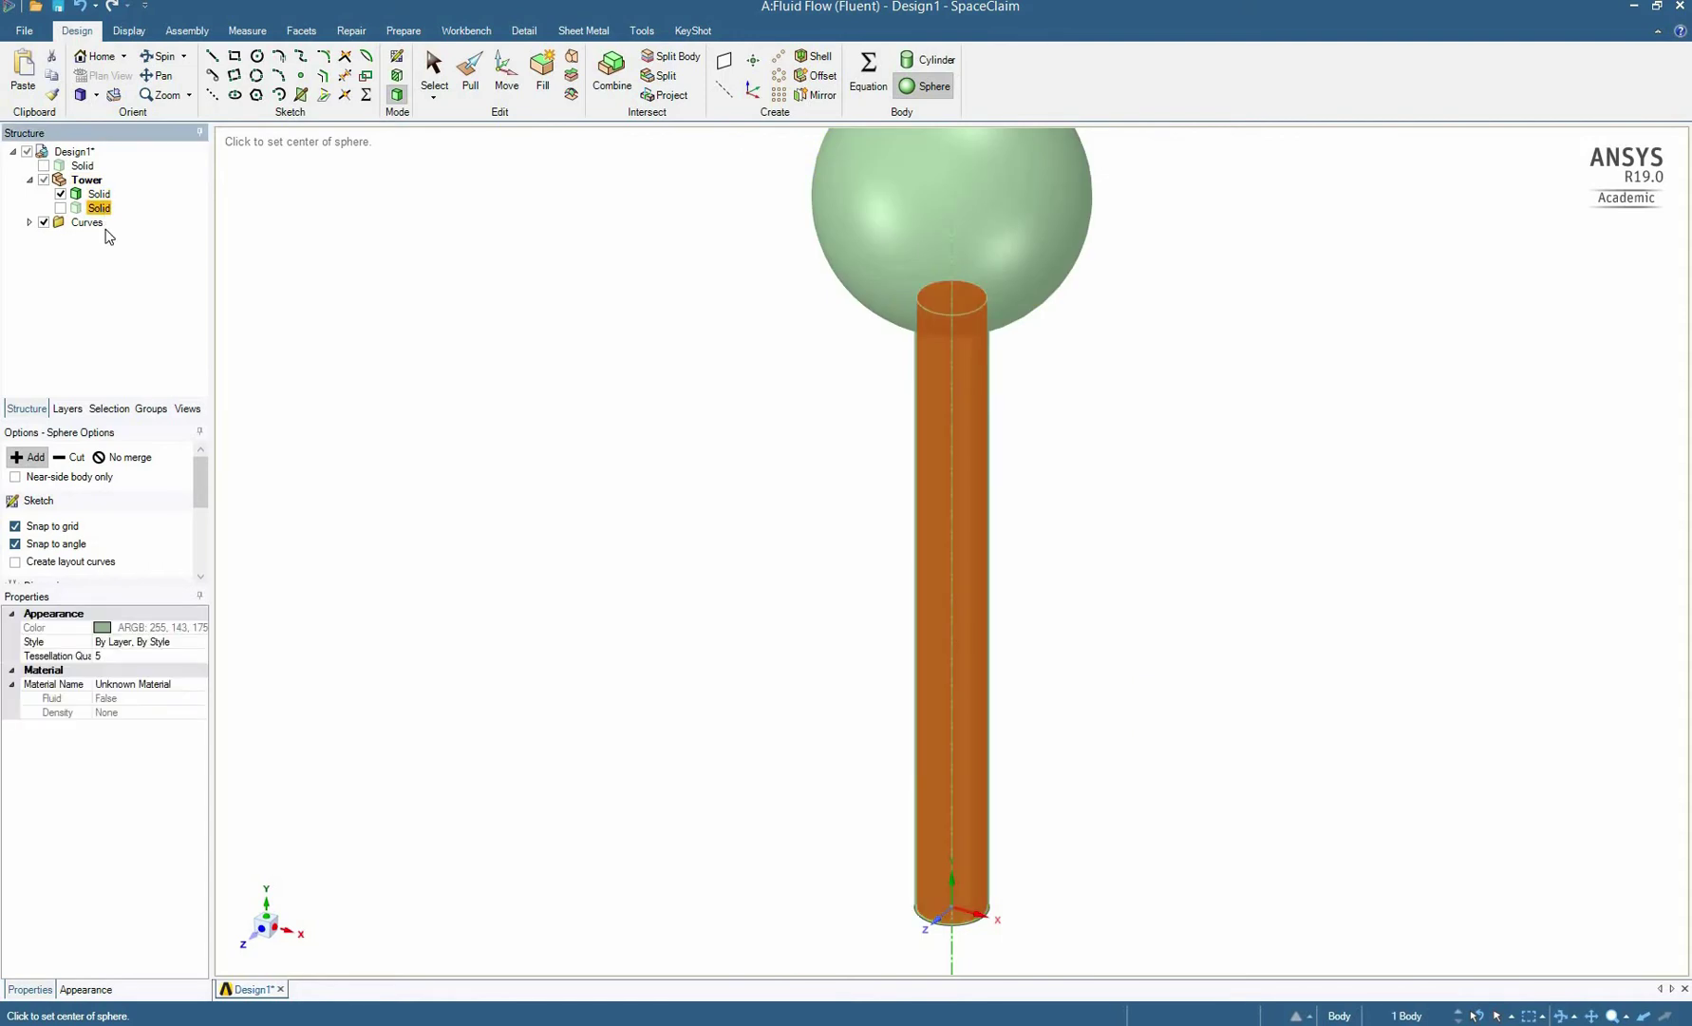
pyautogui.rightClick(99, 207)
pyautogui.click(143, 284)
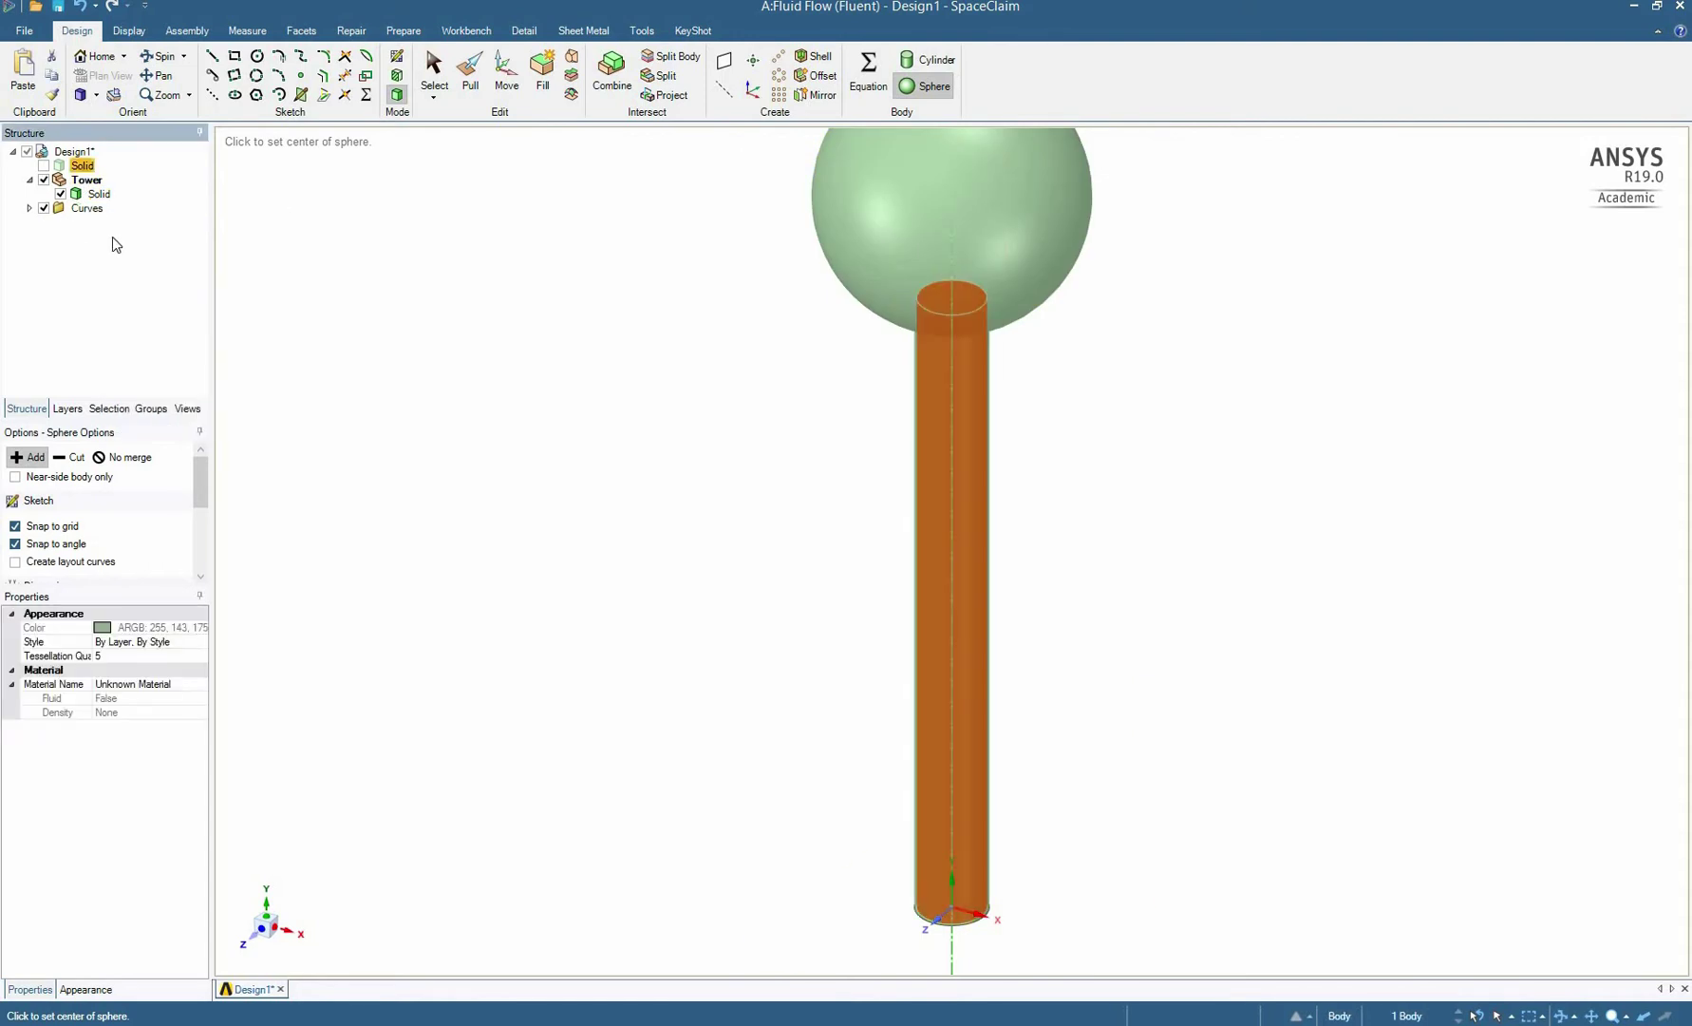
pyautogui.rightClick(81, 165)
pyautogui.click(114, 243)
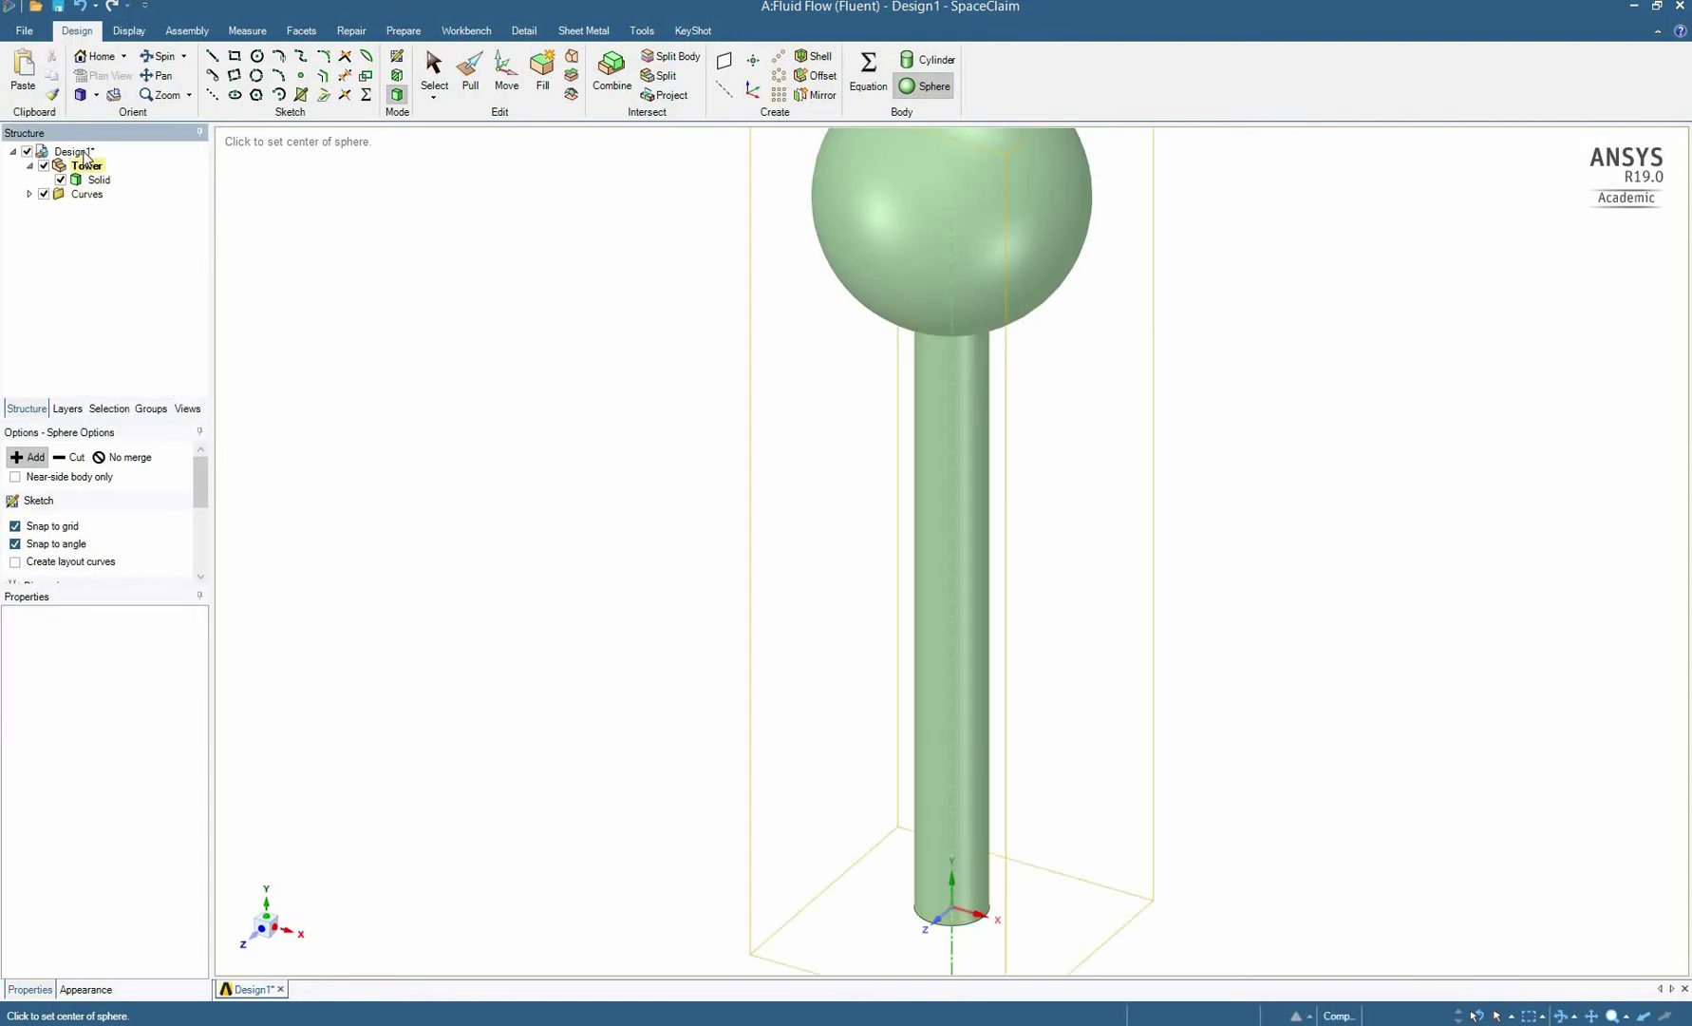
# Step: Add a new component named Air under Design1
pyautogui.rightClick(85, 157)
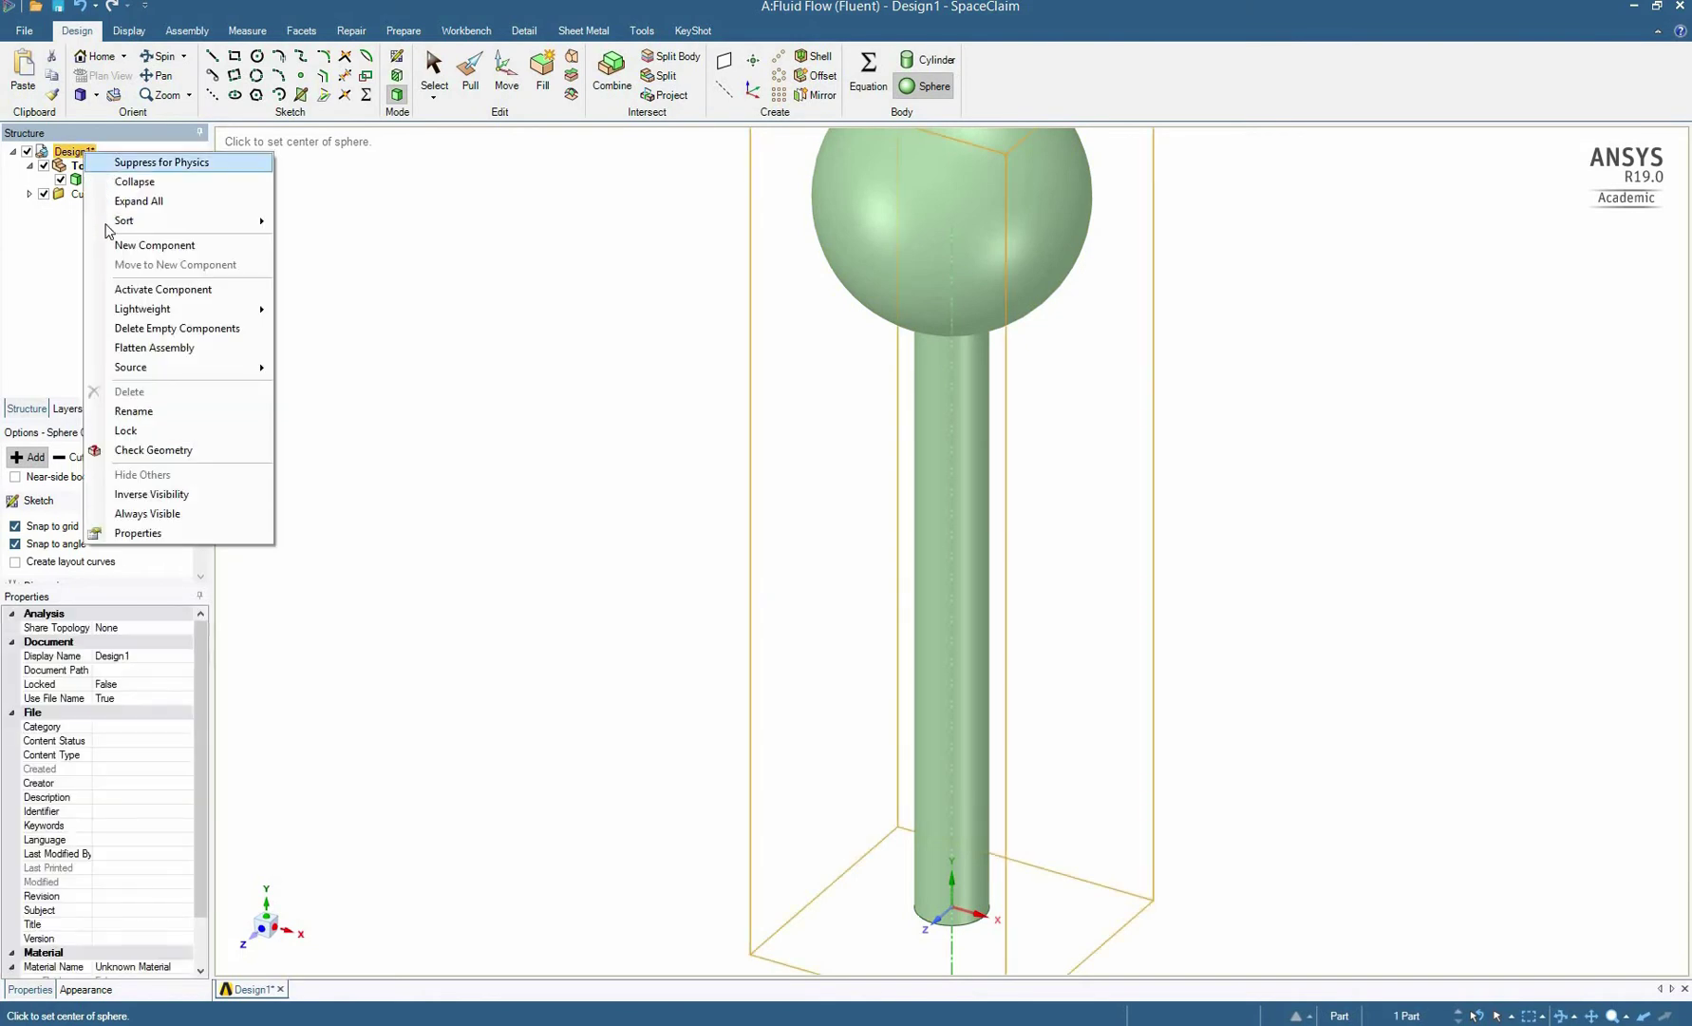
pyautogui.click(111, 244)
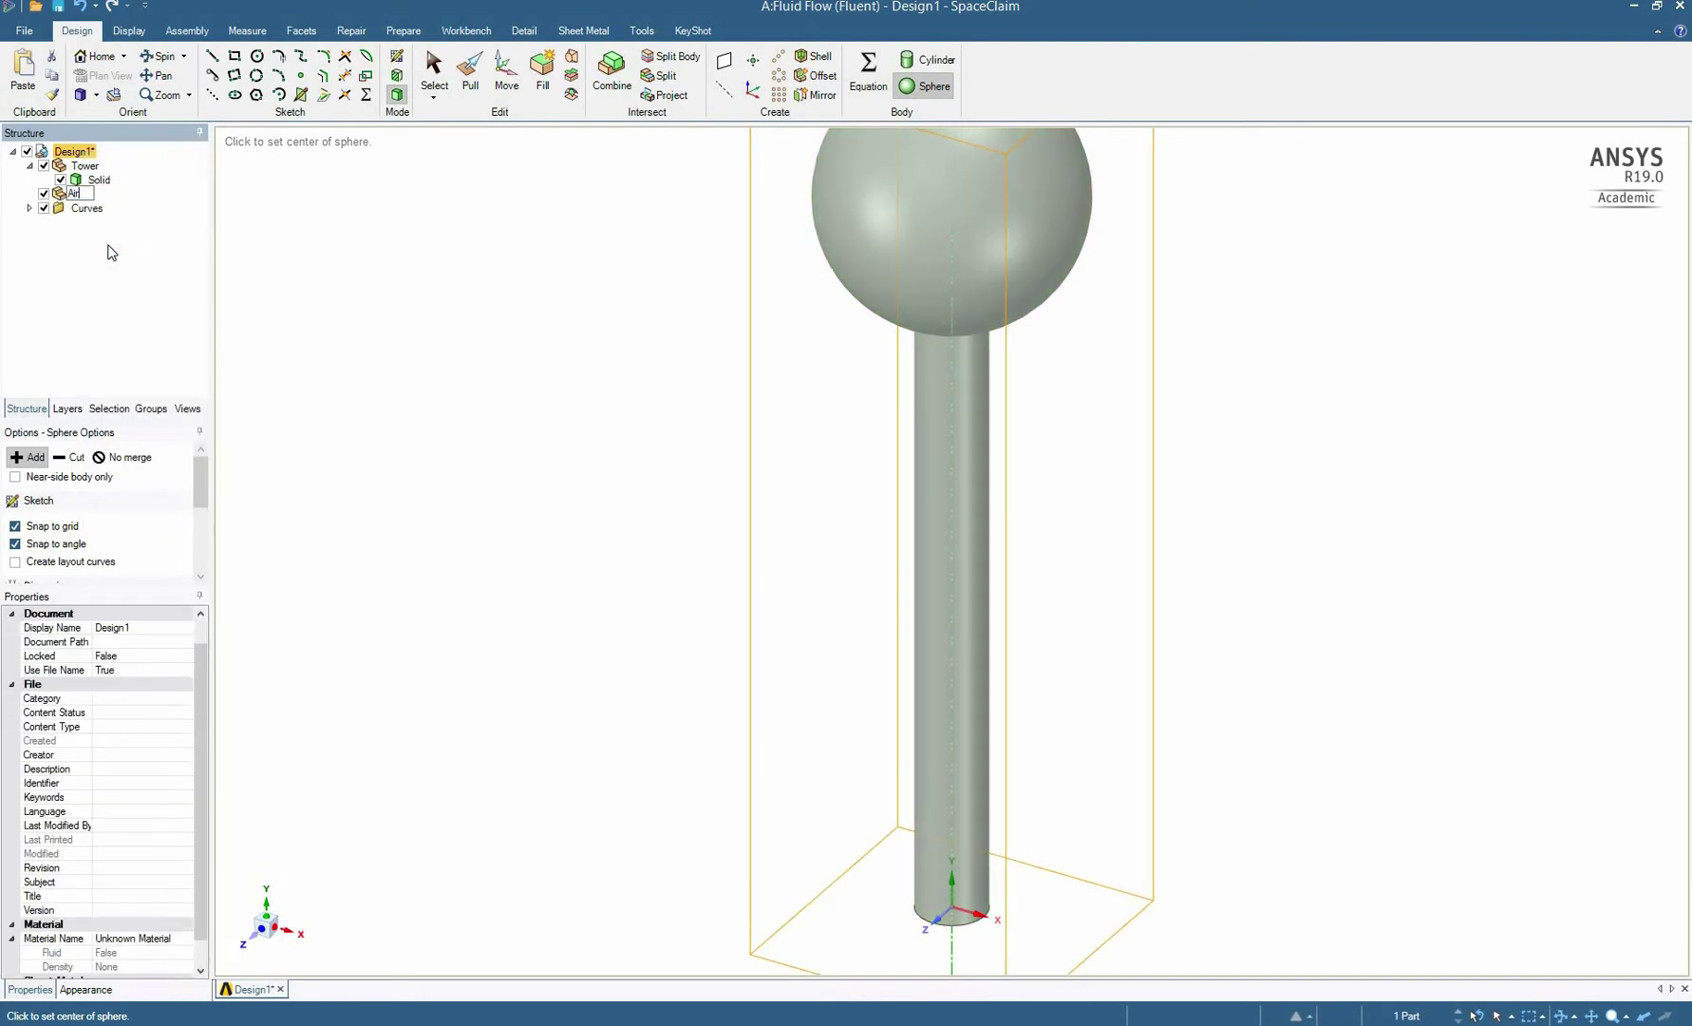
pyautogui.press('Return')
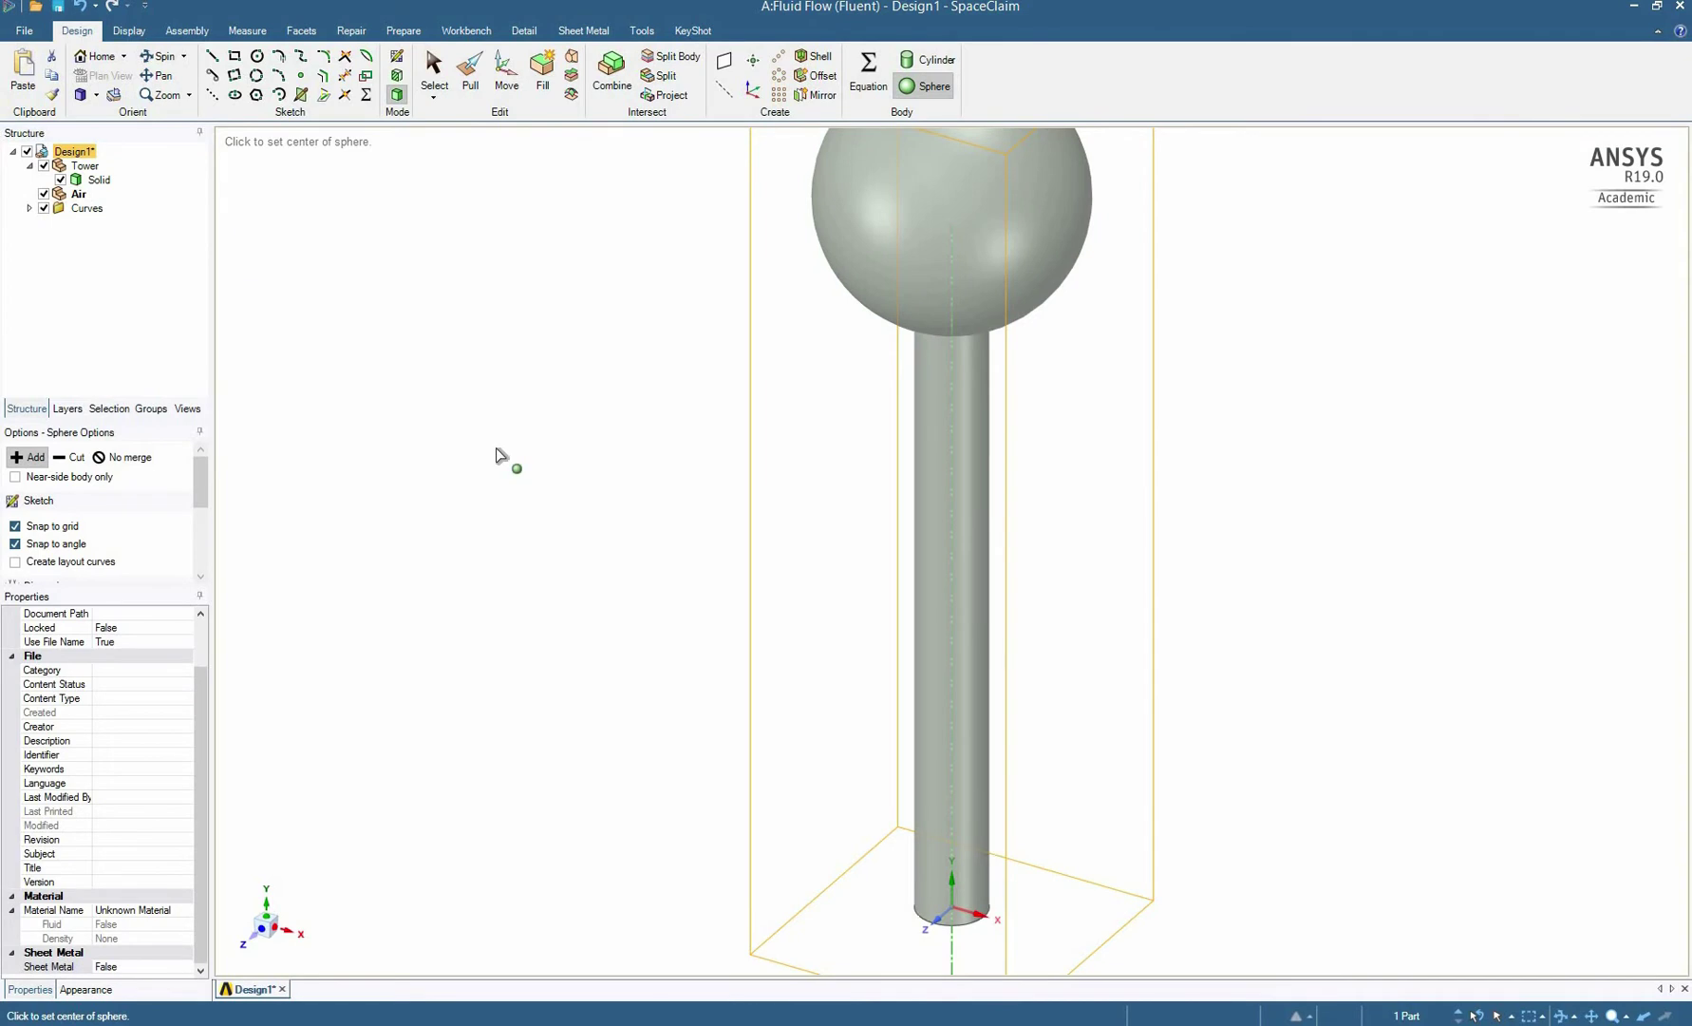
# Step: Sketch a 30 m by 100 m rectangle on the ground plane with one corner at the origin, and turn it into a surface
pyautogui.scroll(-5, 498, 456)
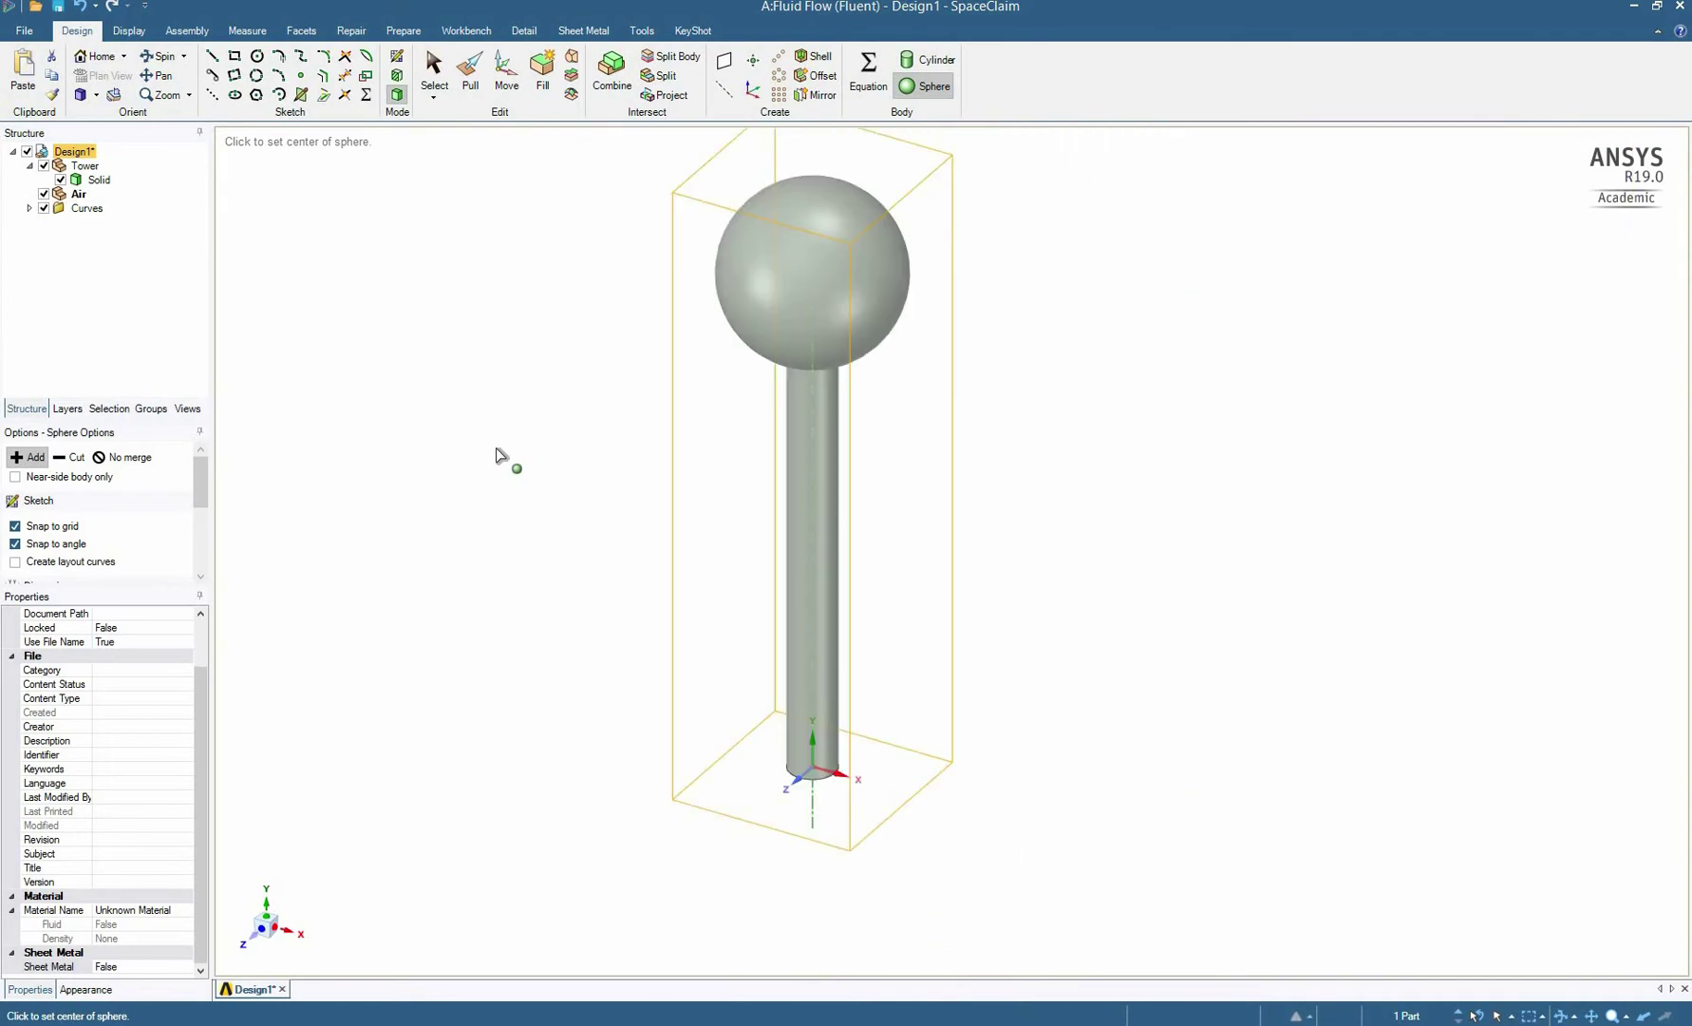
pyautogui.click(236, 57)
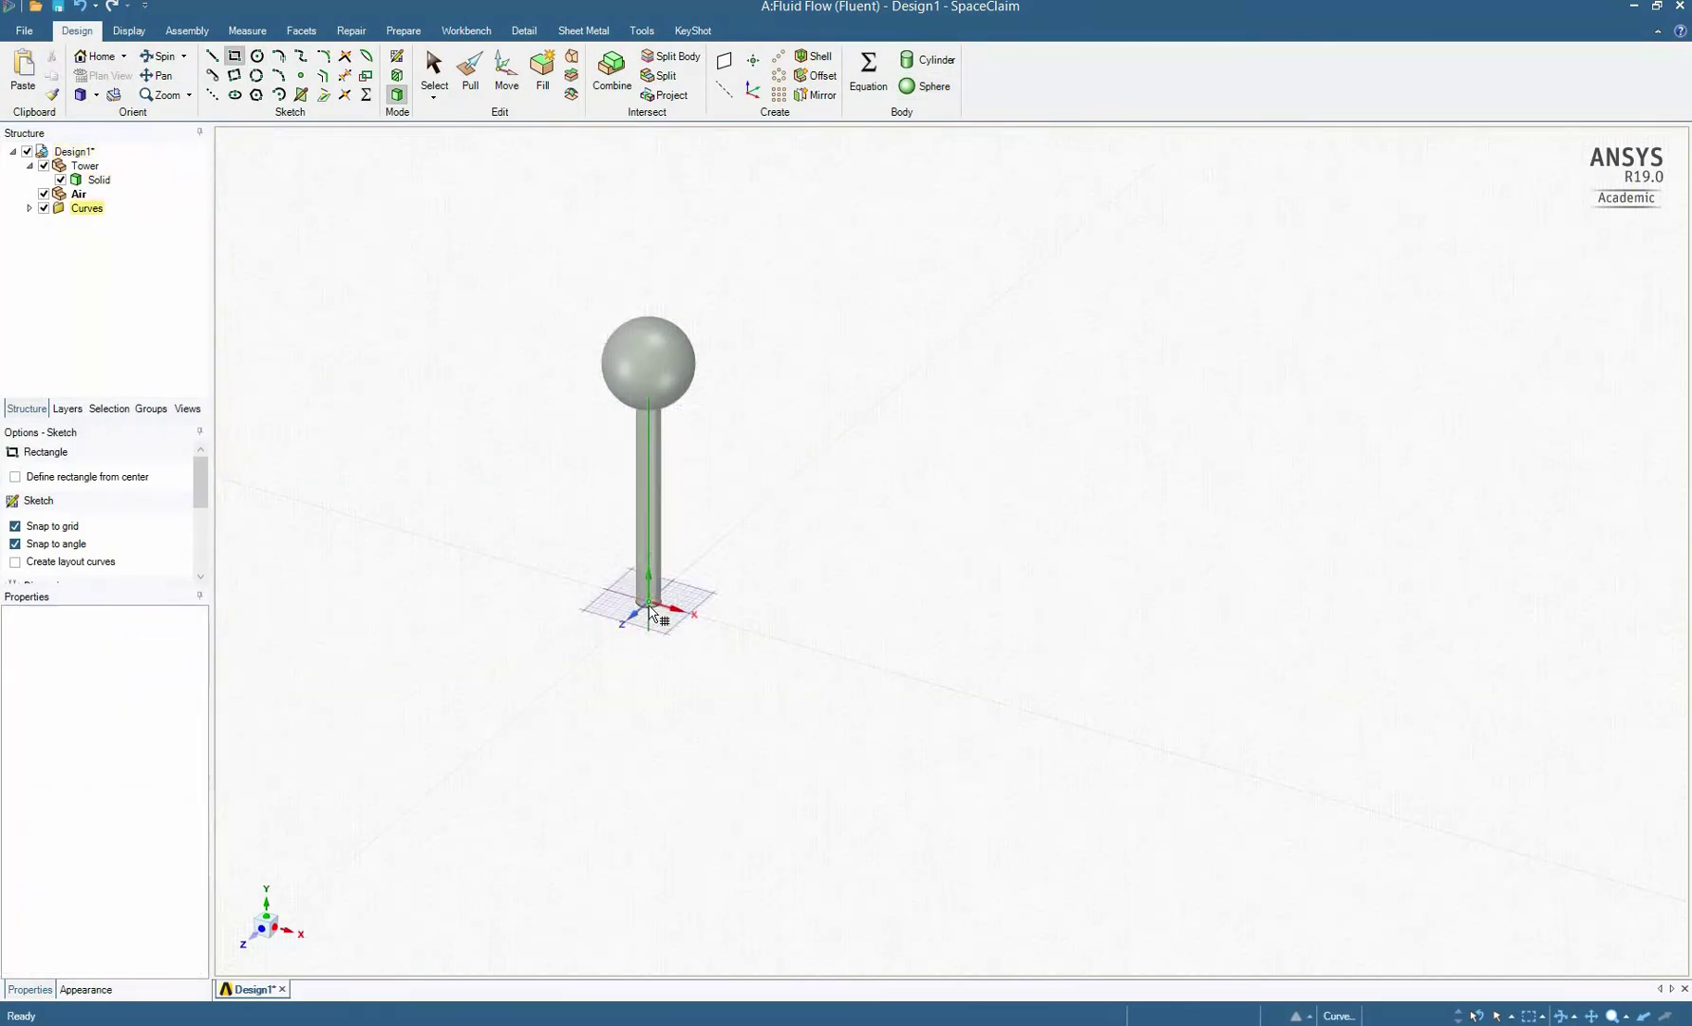
pyautogui.click(665, 634)
pyautogui.click(584, 699)
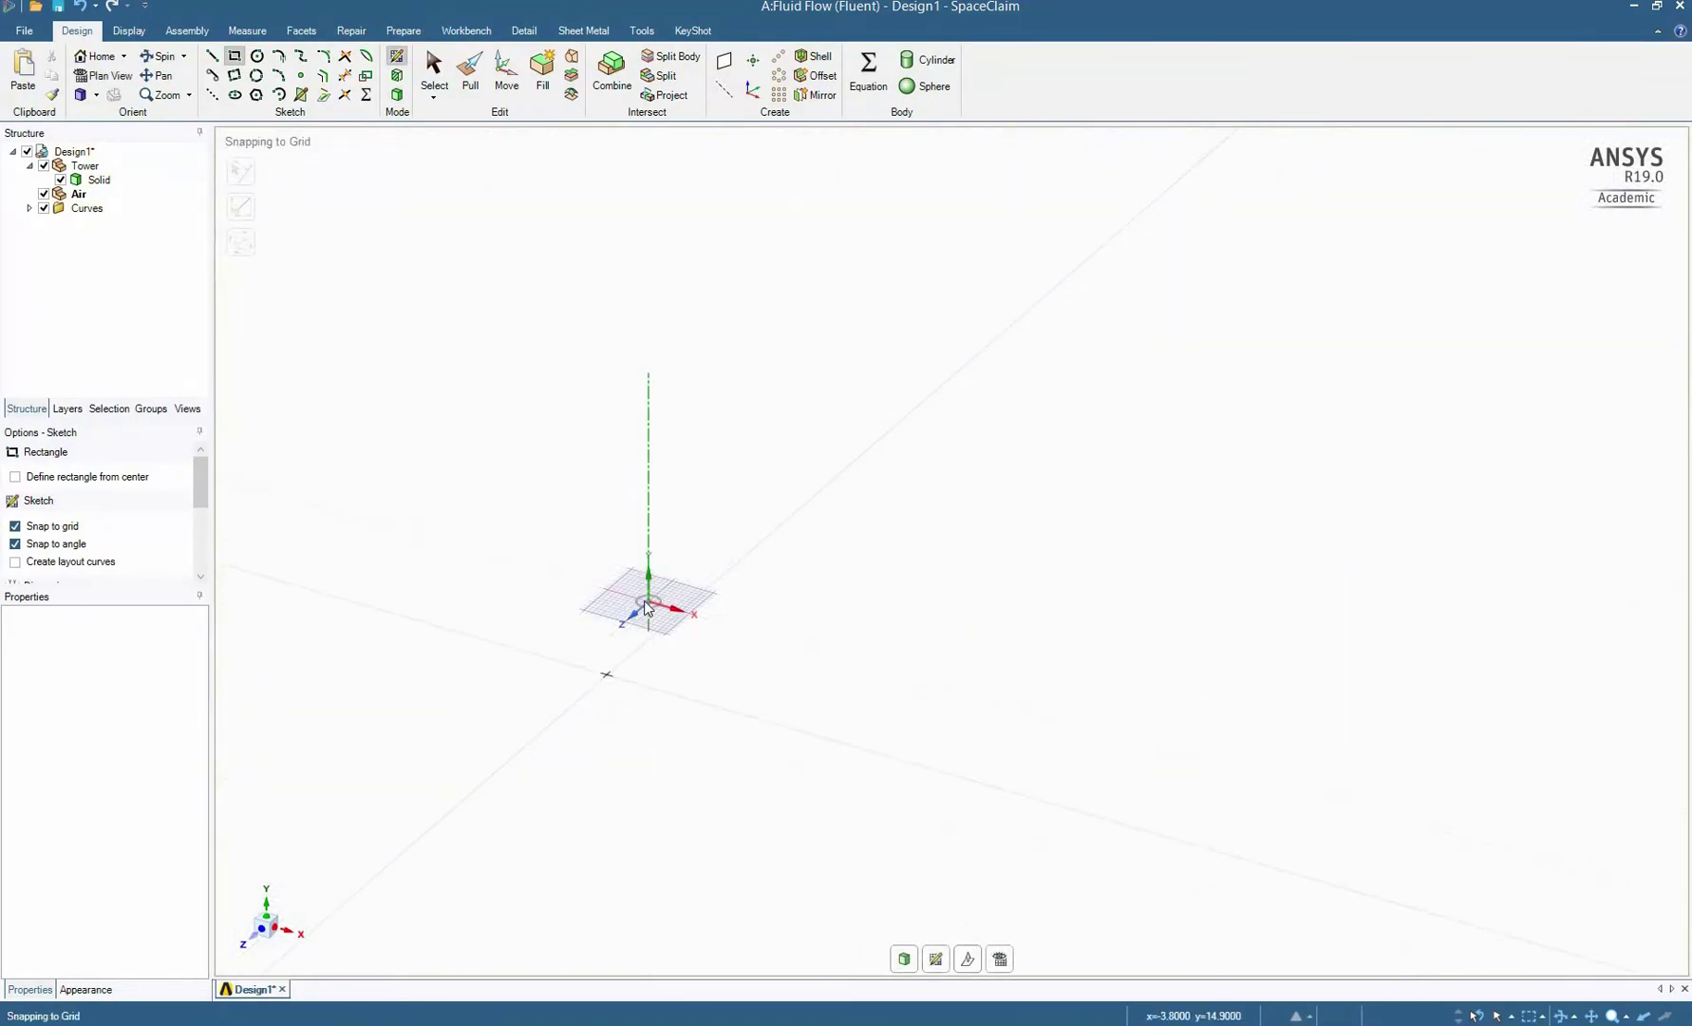
pyautogui.click(615, 632)
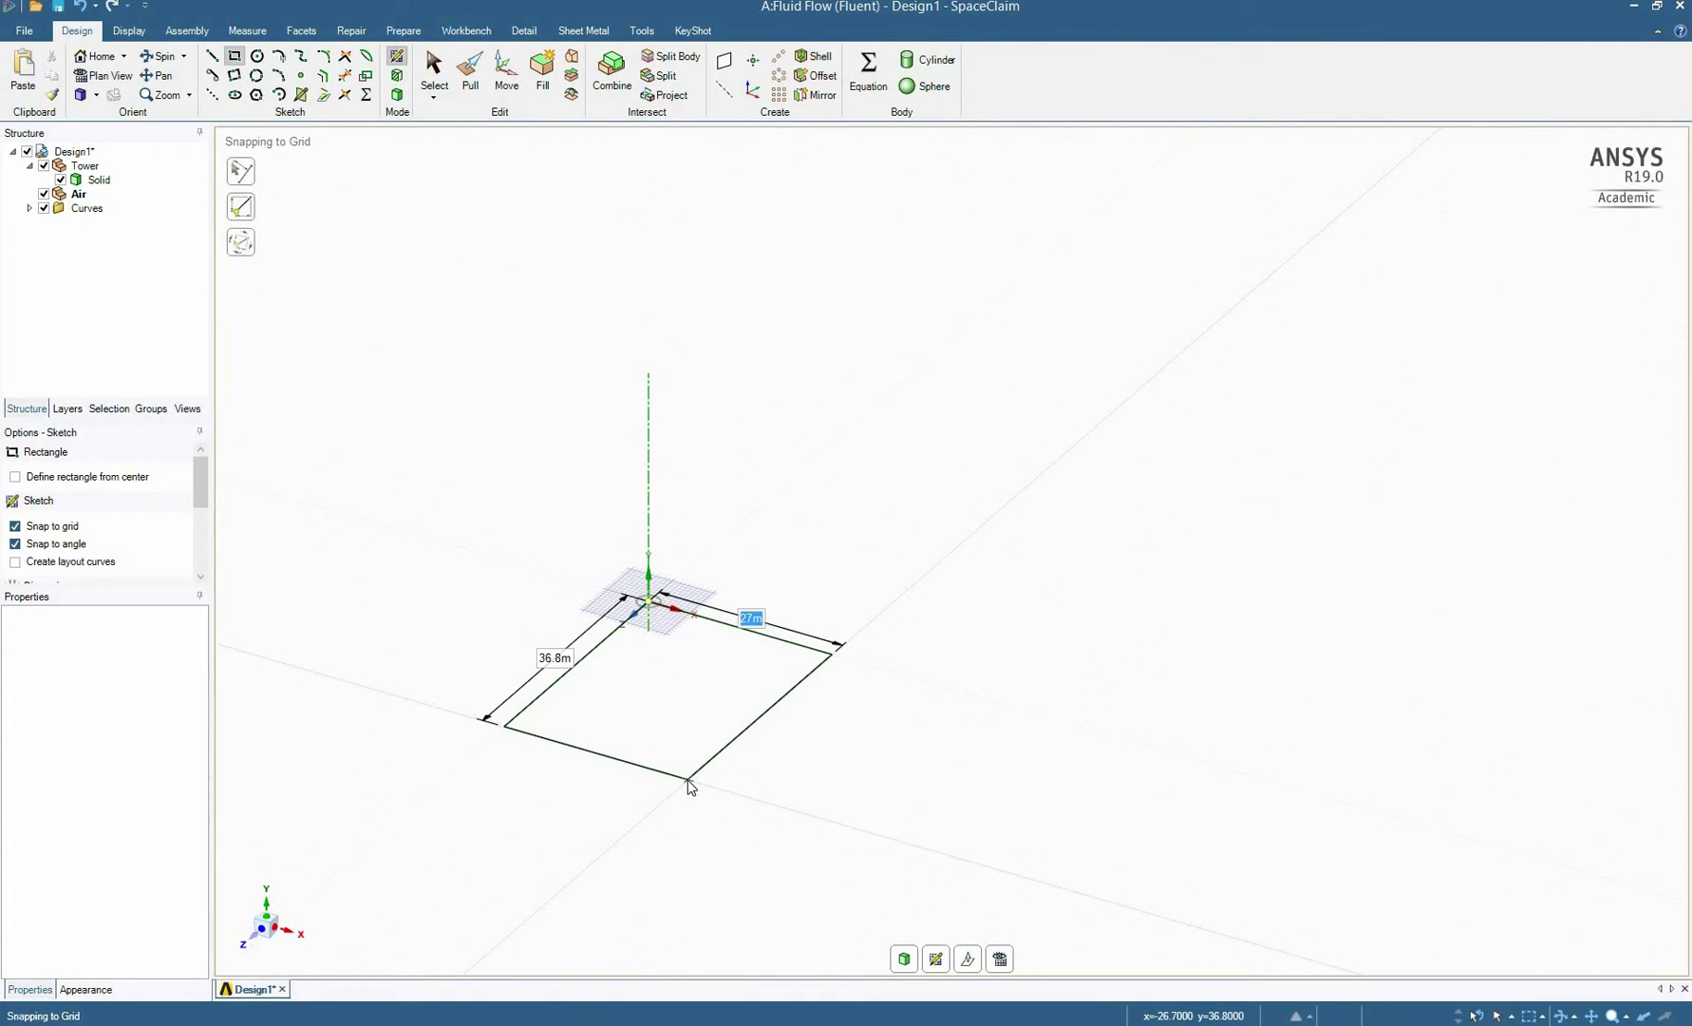
pyautogui.write('30')
pyautogui.press('Tab')
pyautogui.write('100')
pyautogui.press('Tab')
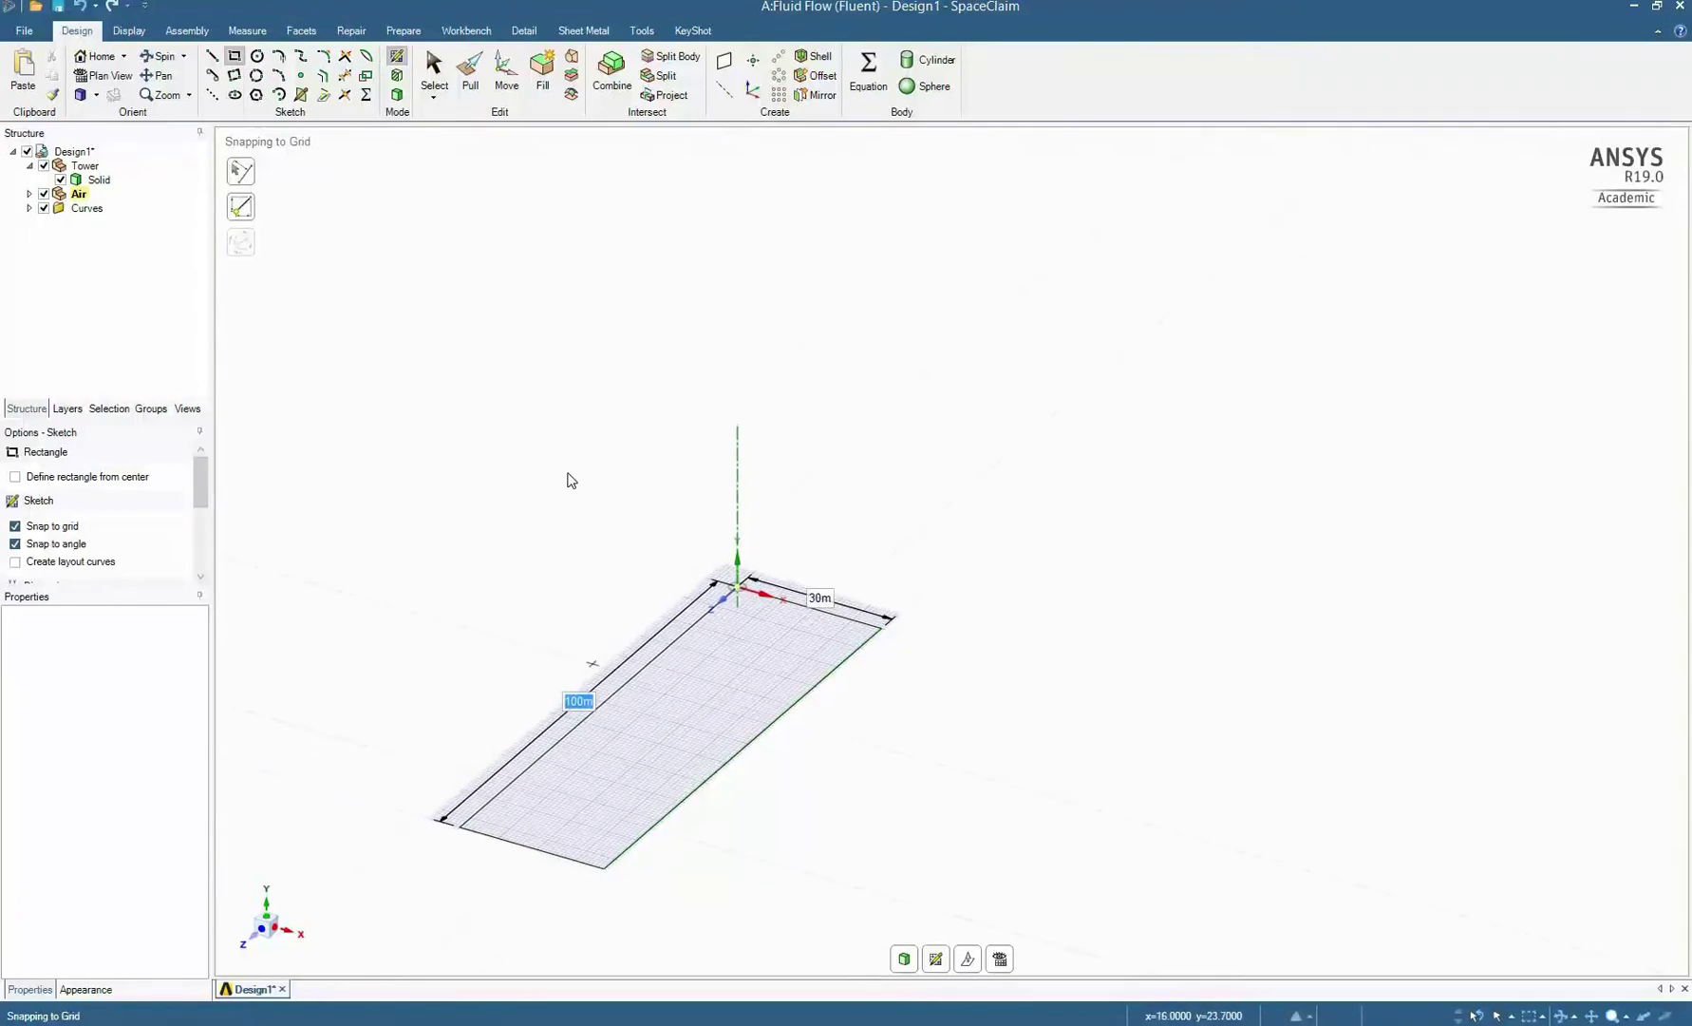
pyautogui.press('Escape')
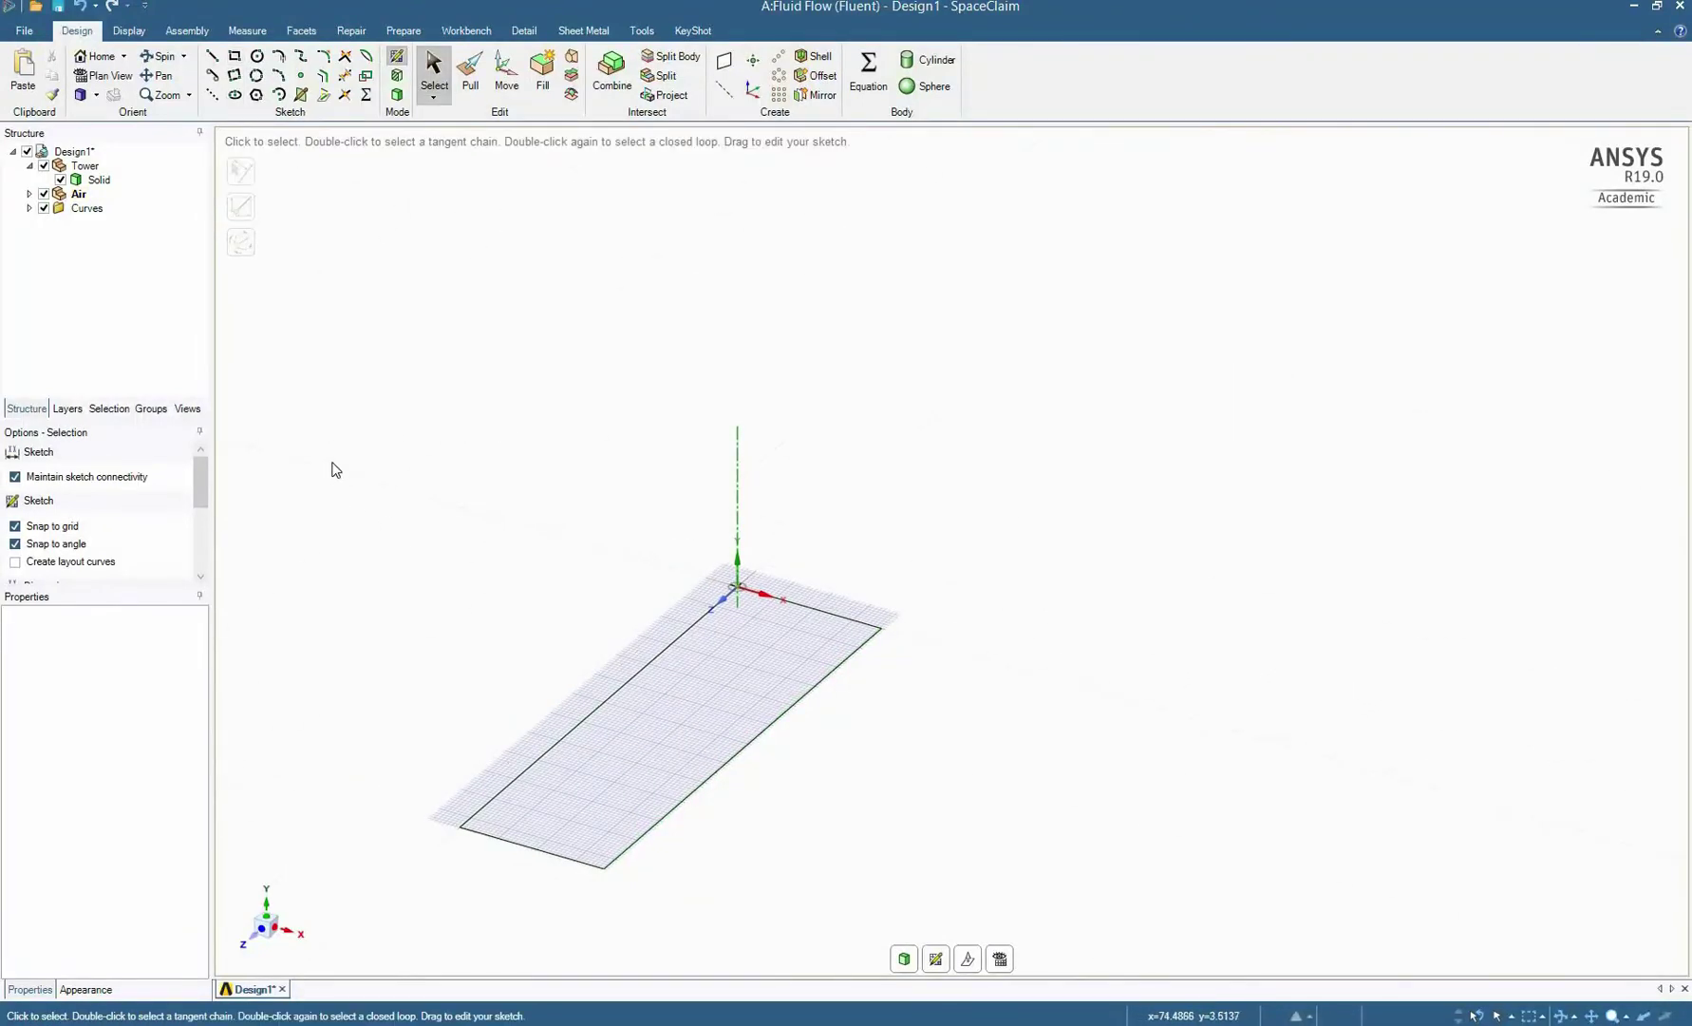
pyautogui.moveTo(560, 596)
pyautogui.mouseDown()
pyautogui.moveTo(861, 899)
pyautogui.moveTo(639, 912)
pyautogui.mouseUp()
pyautogui.click(545, 74)
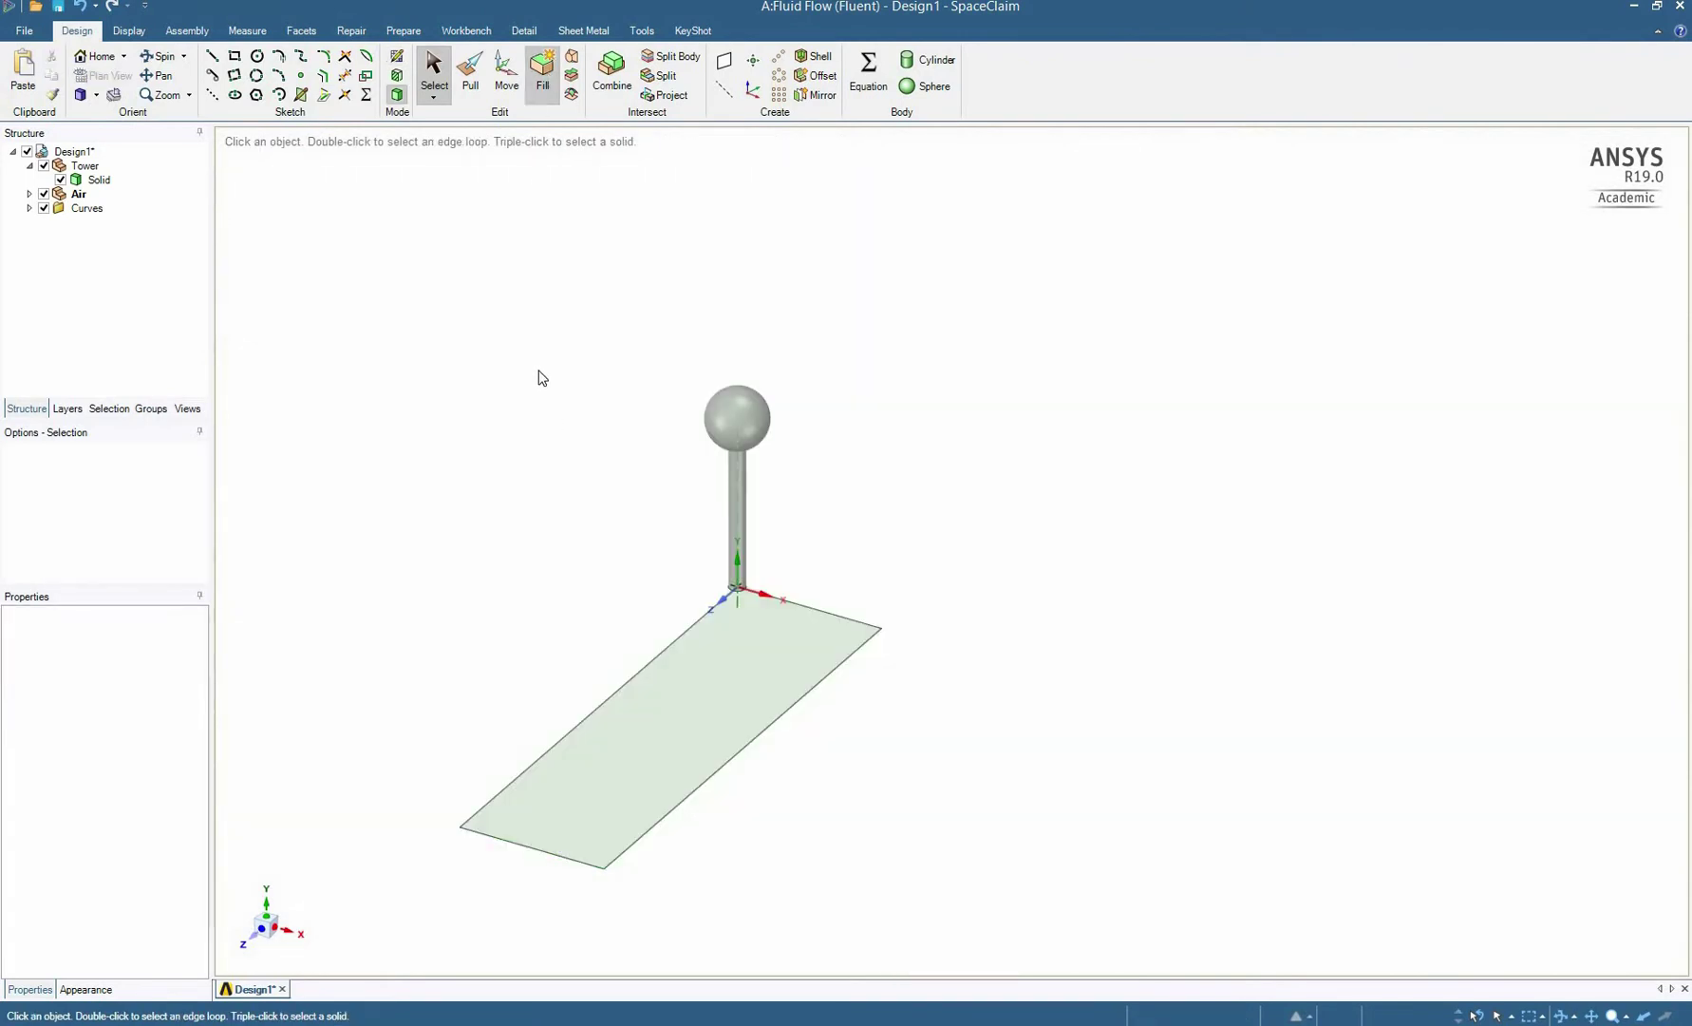
# Step: Move the rectangular surface 50 m along its length and 15 m along its width to centre it under the tower
pyautogui.click(506, 86)
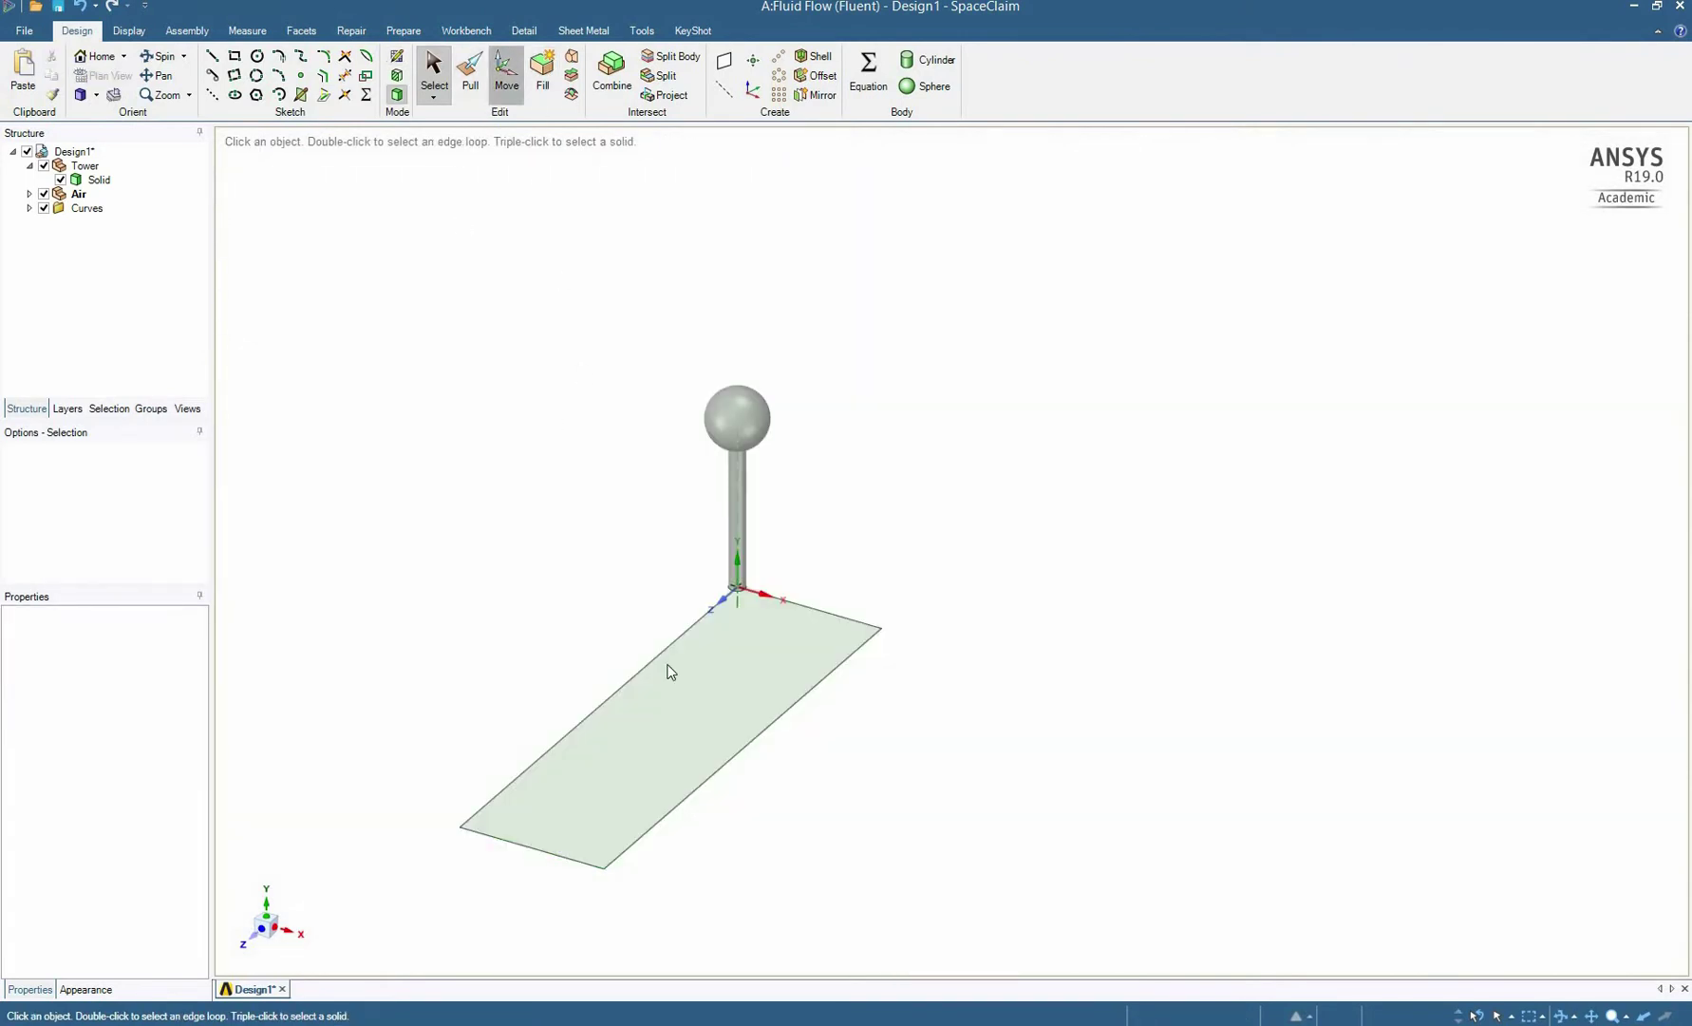
pyautogui.click(699, 729)
pyautogui.moveTo(717, 685); pyautogui.dragTo(733, 667)
pyautogui.write('50')
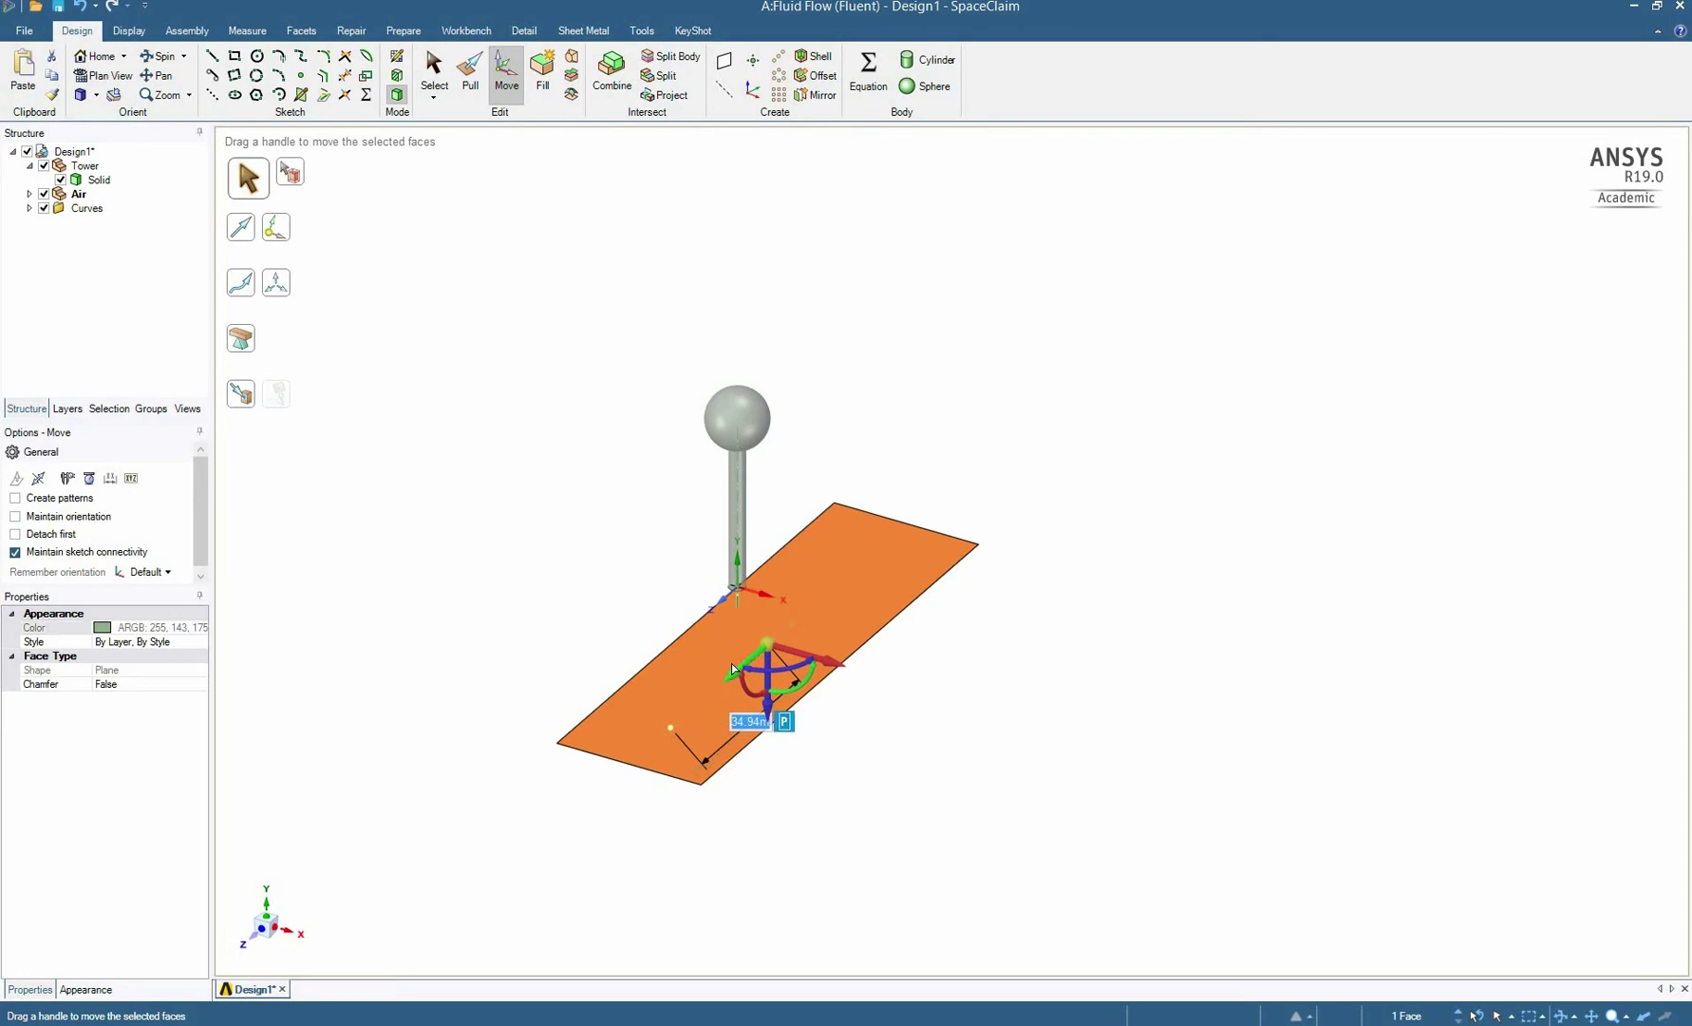
pyautogui.press('Return')
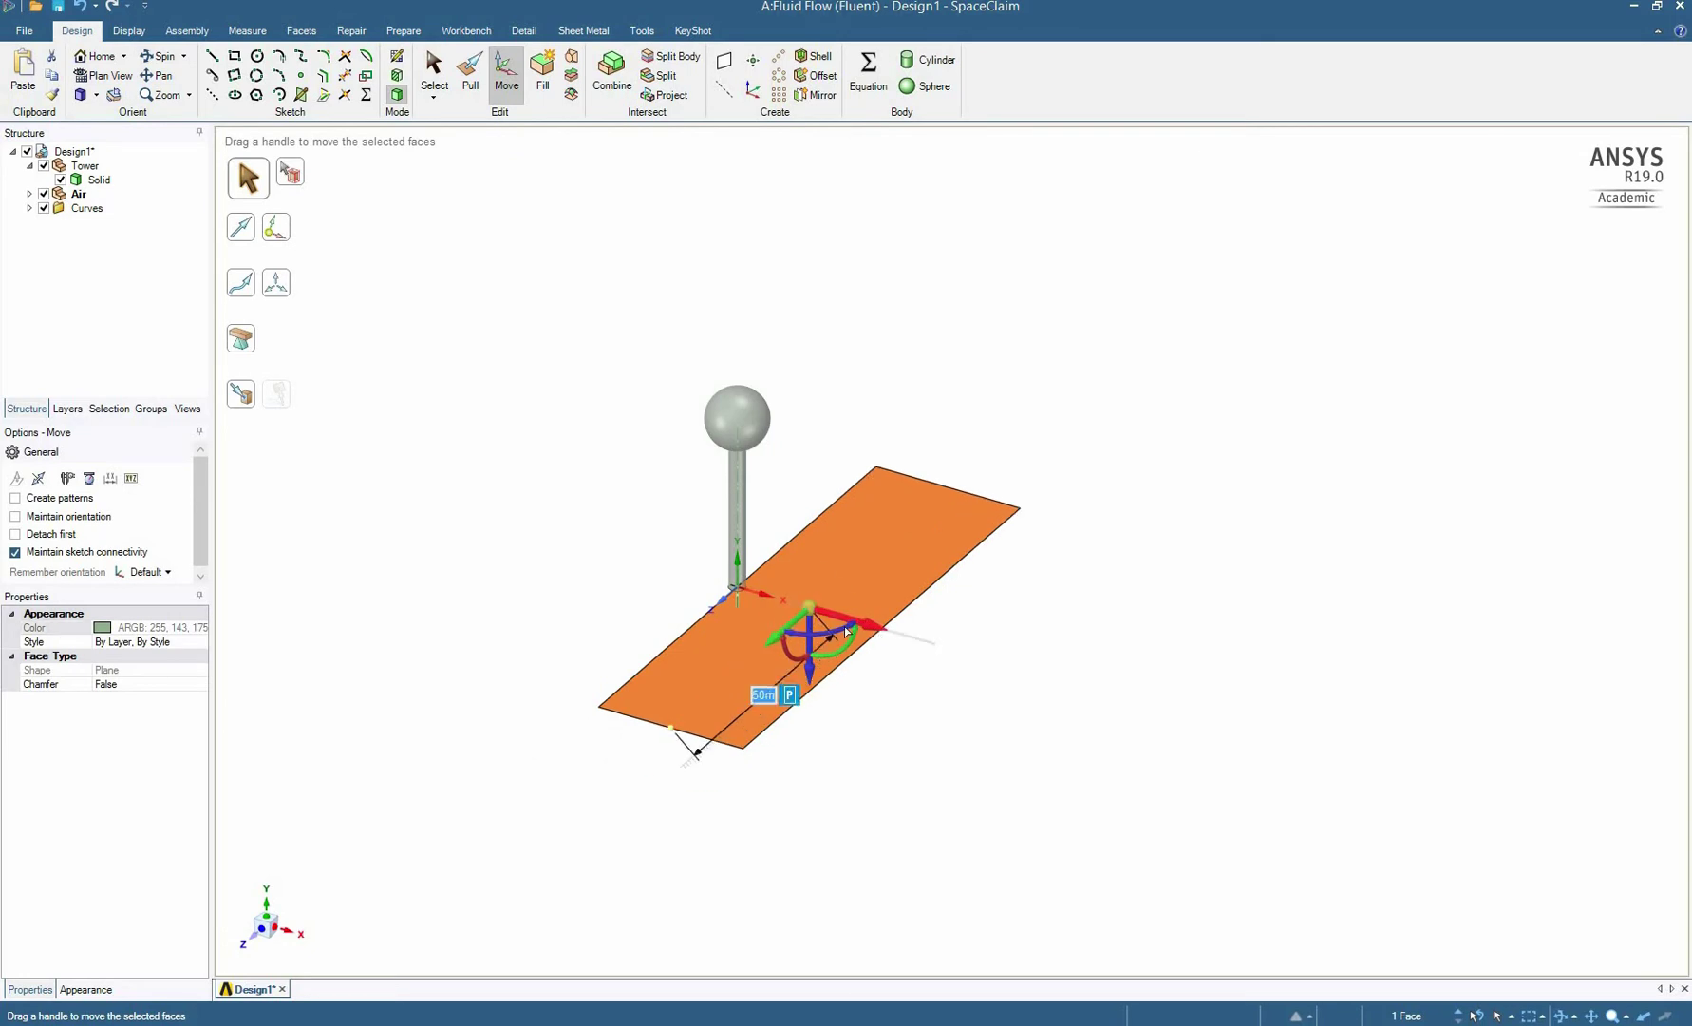
pyautogui.moveTo(830, 631); pyautogui.dragTo(802, 625)
pyautogui.write('15')
pyautogui.press('Return')
pyautogui.click(441, 64)
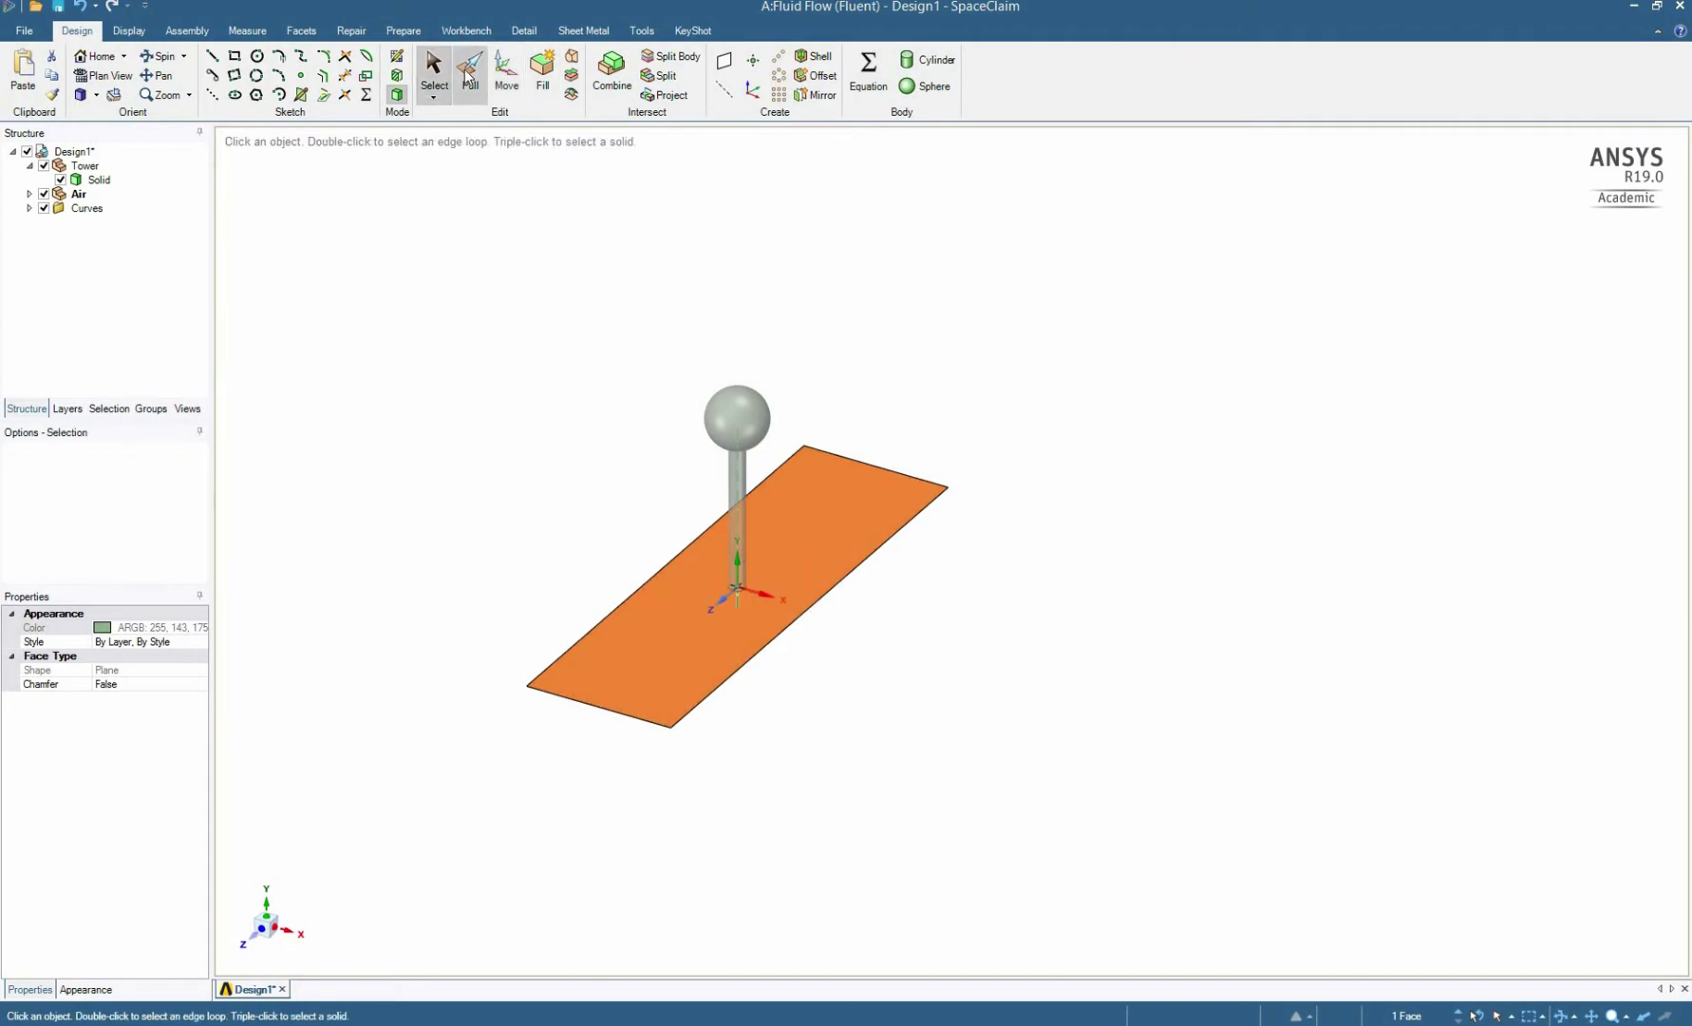
# Step: Pull the rectangular surface 50 m upward into a solid box enclosing the tower
pyautogui.press('p')
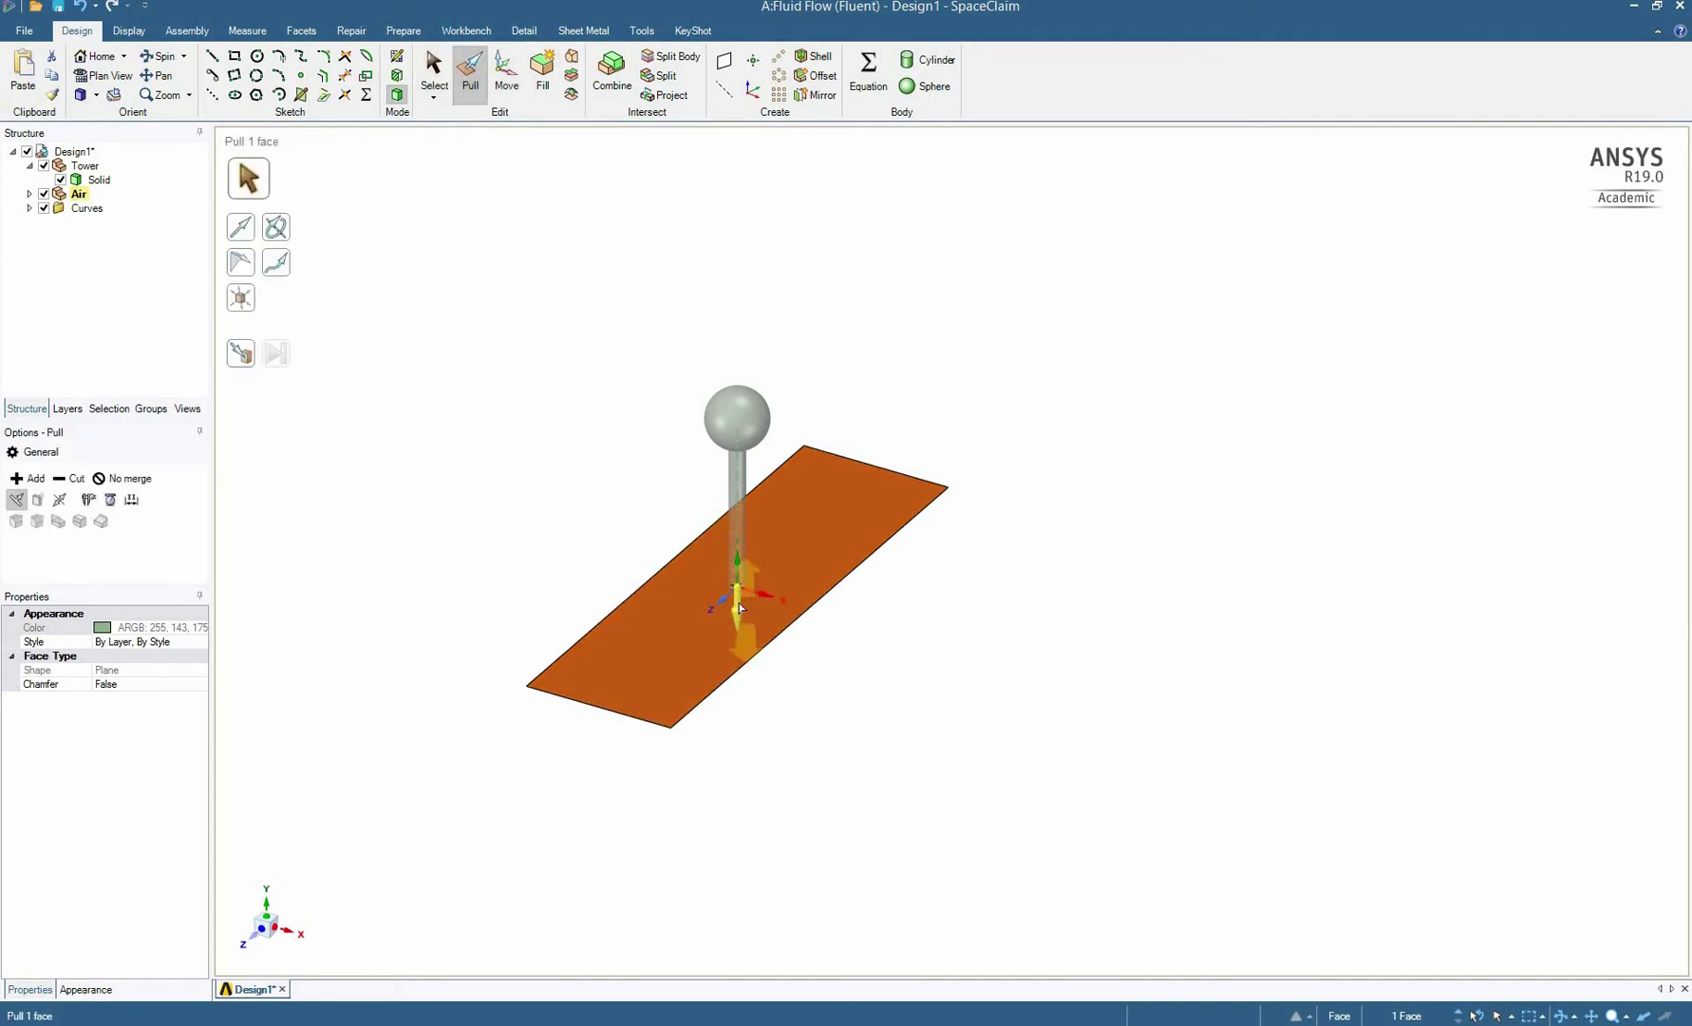
pyautogui.moveTo(738, 589); pyautogui.dragTo(732, 398)
pyautogui.write('50')
pyautogui.press('Return')
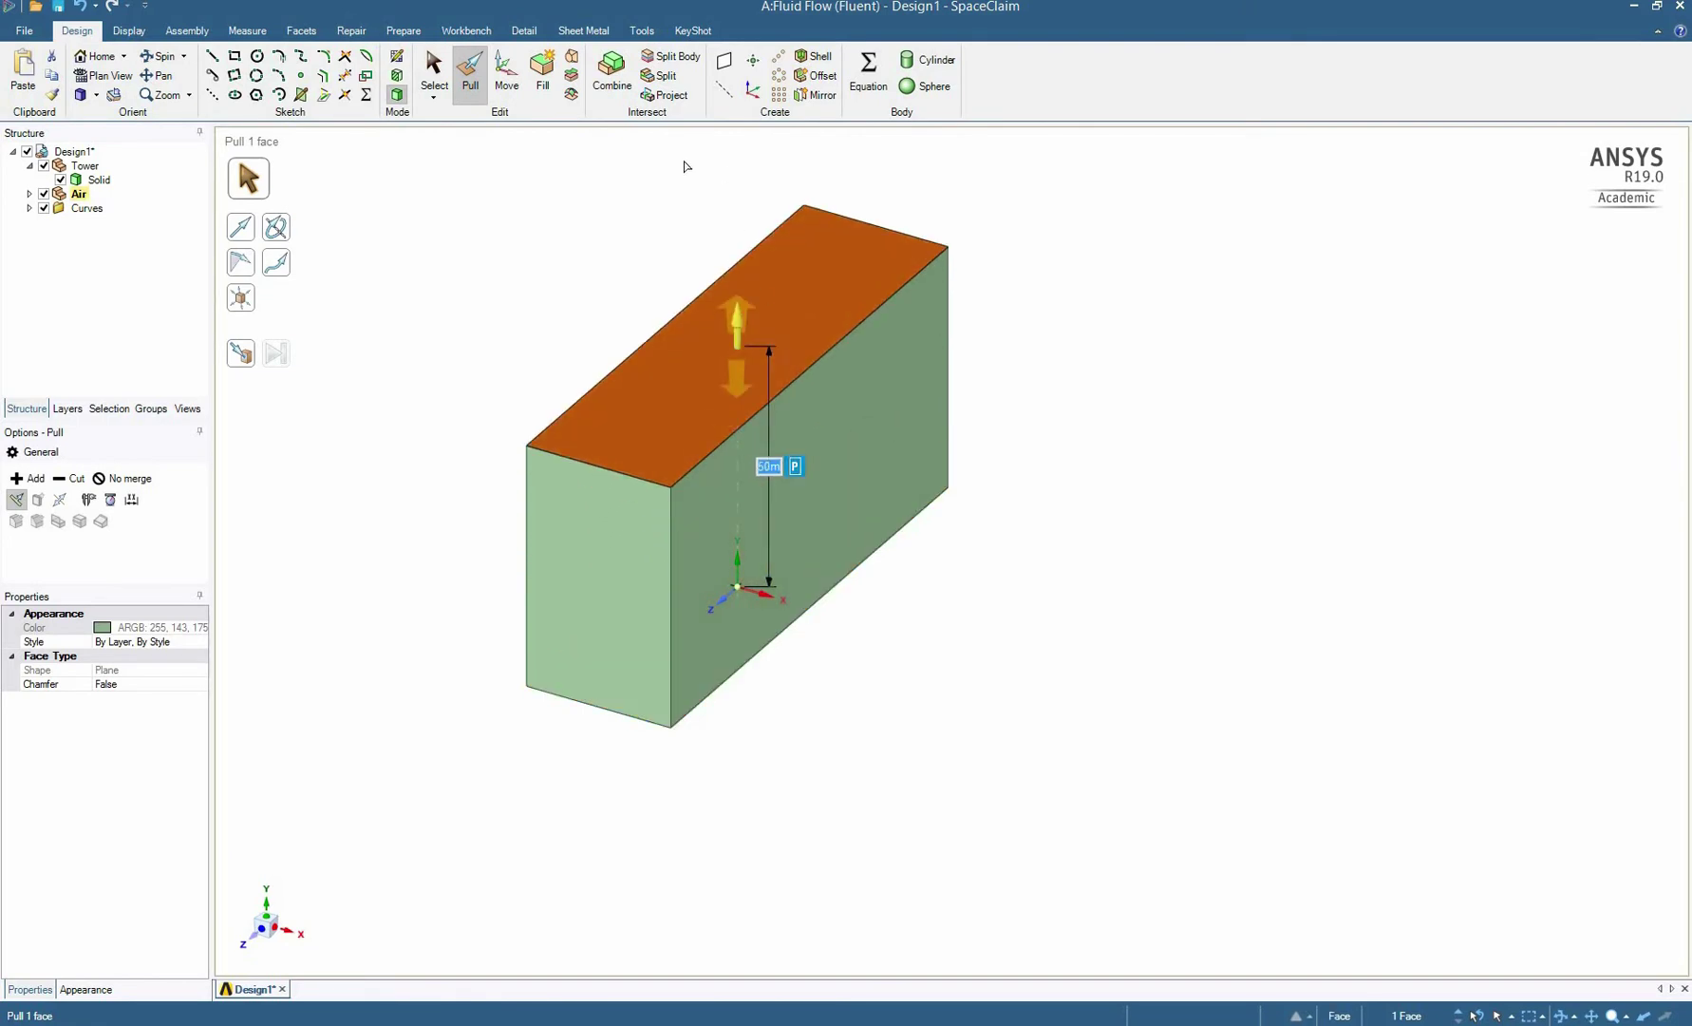
pyautogui.press('Escape')
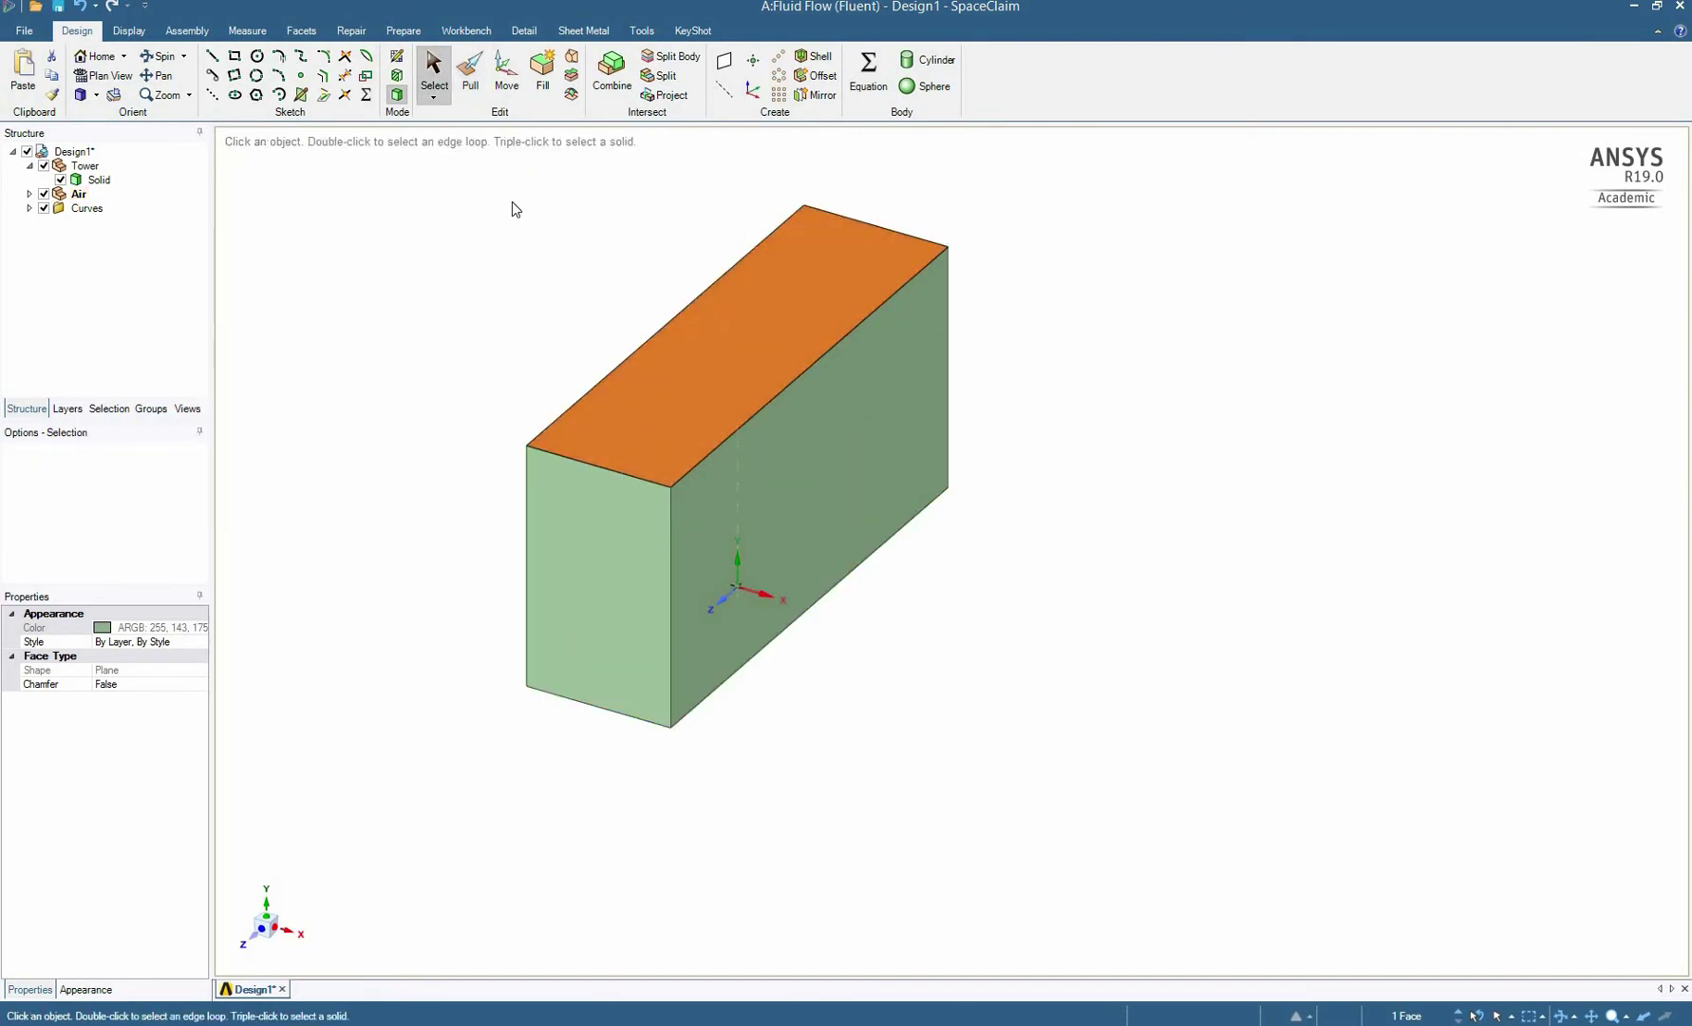
# Step: Cut the Air box with the Tower solid using Combine, keeping the cutter body
pyautogui.click(30, 207)
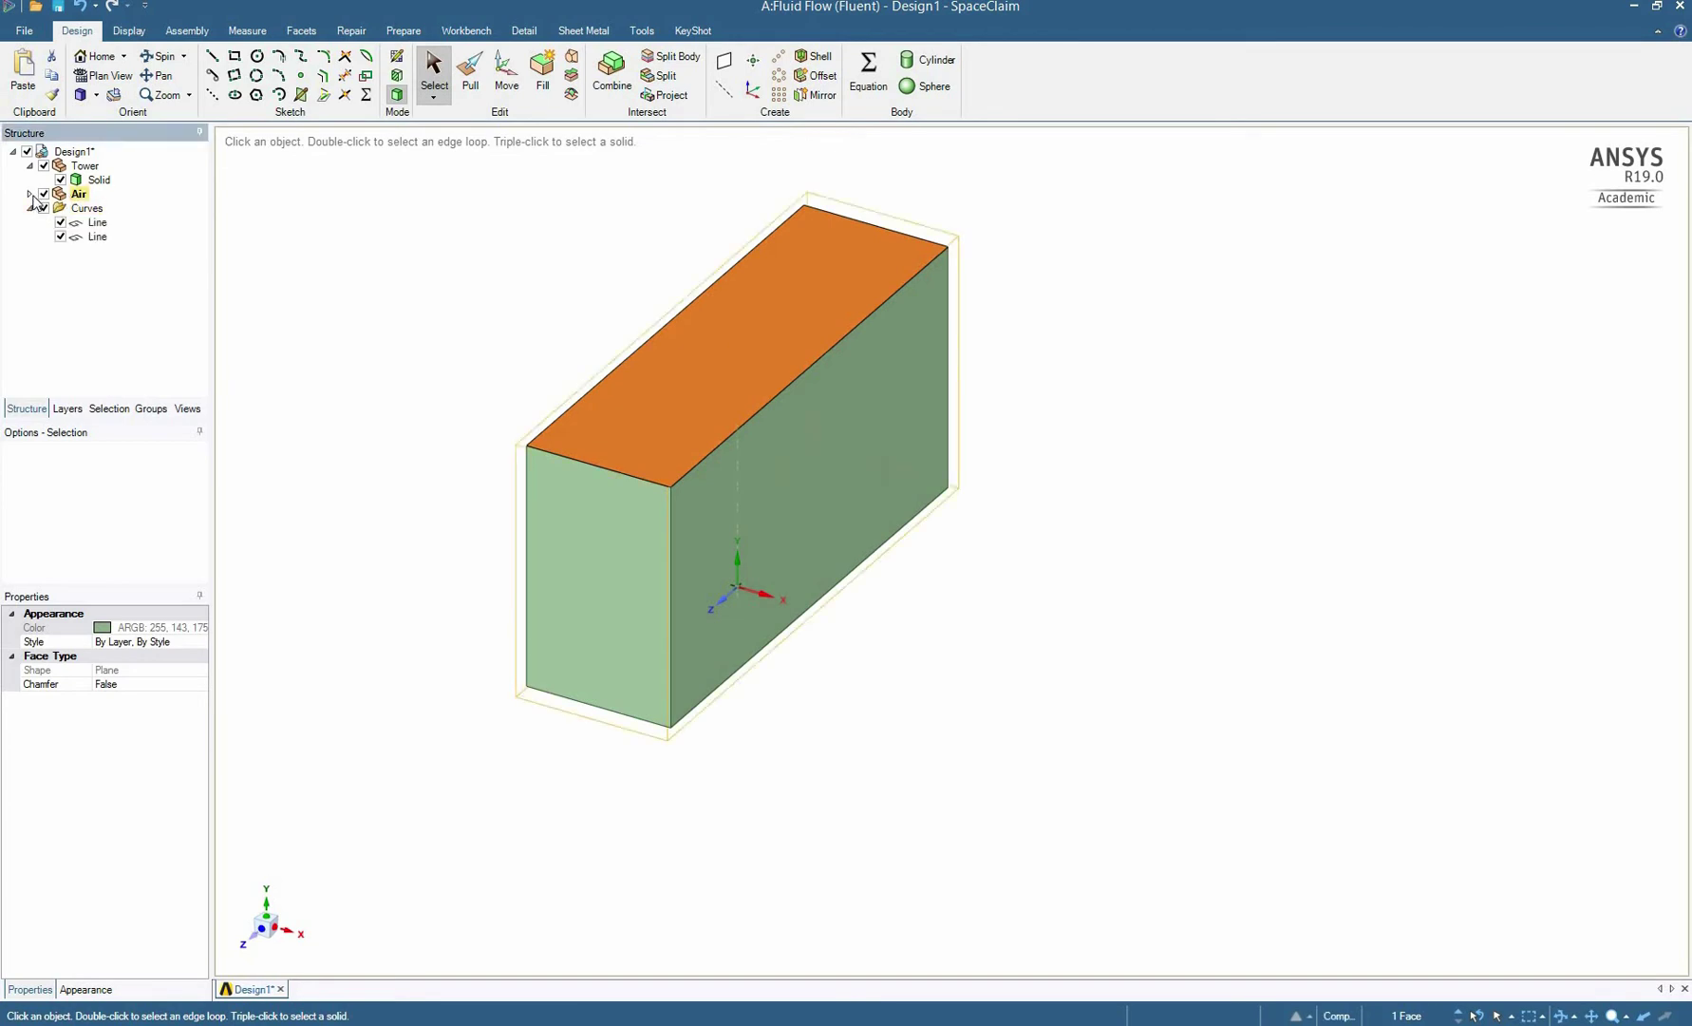
pyautogui.click(76, 196)
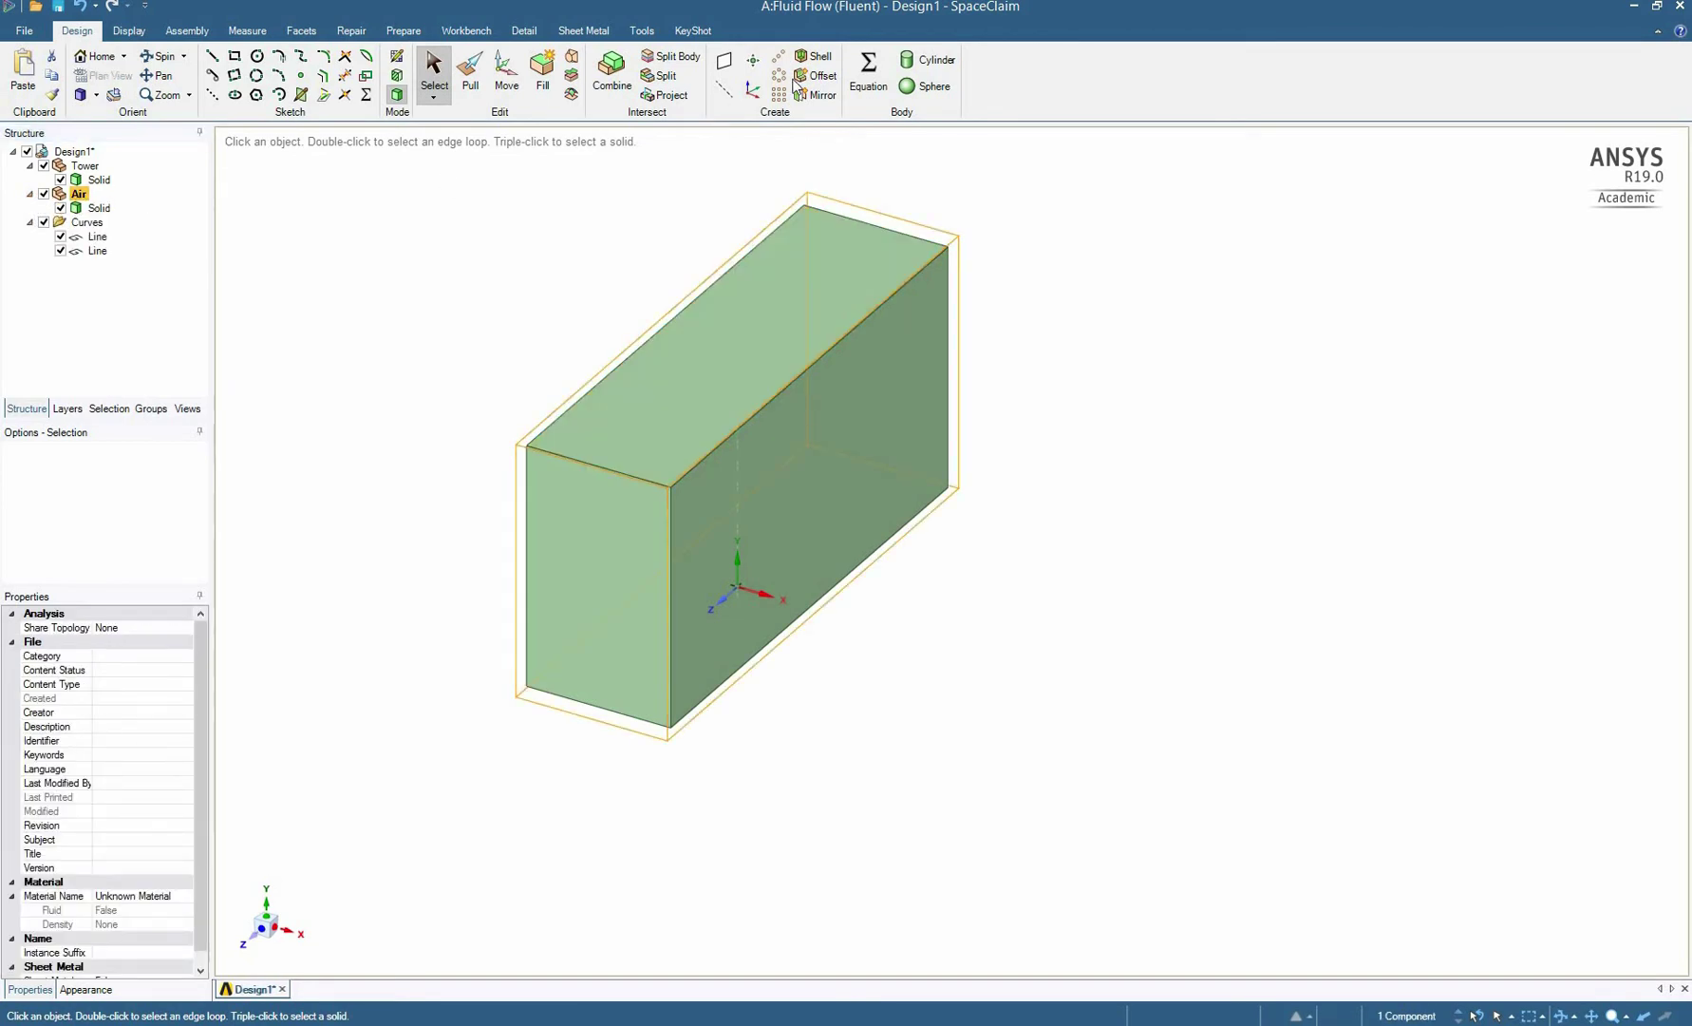
pyautogui.click(613, 71)
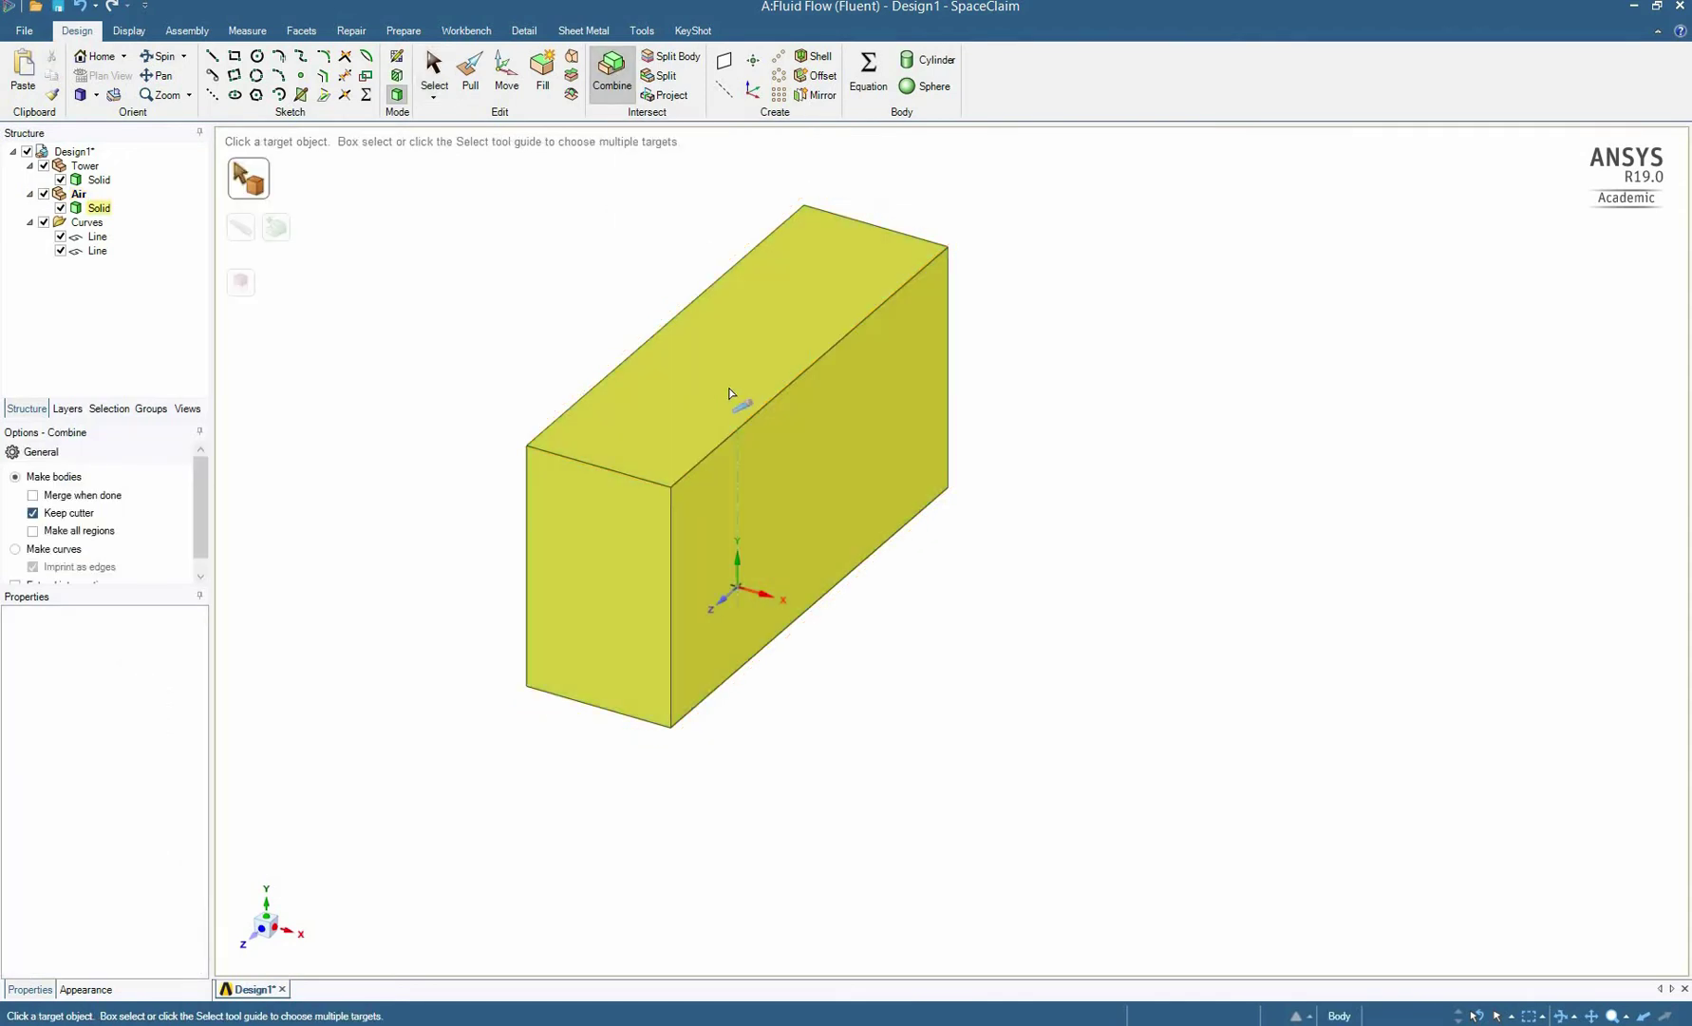
pyautogui.click(759, 397)
pyautogui.click(751, 431)
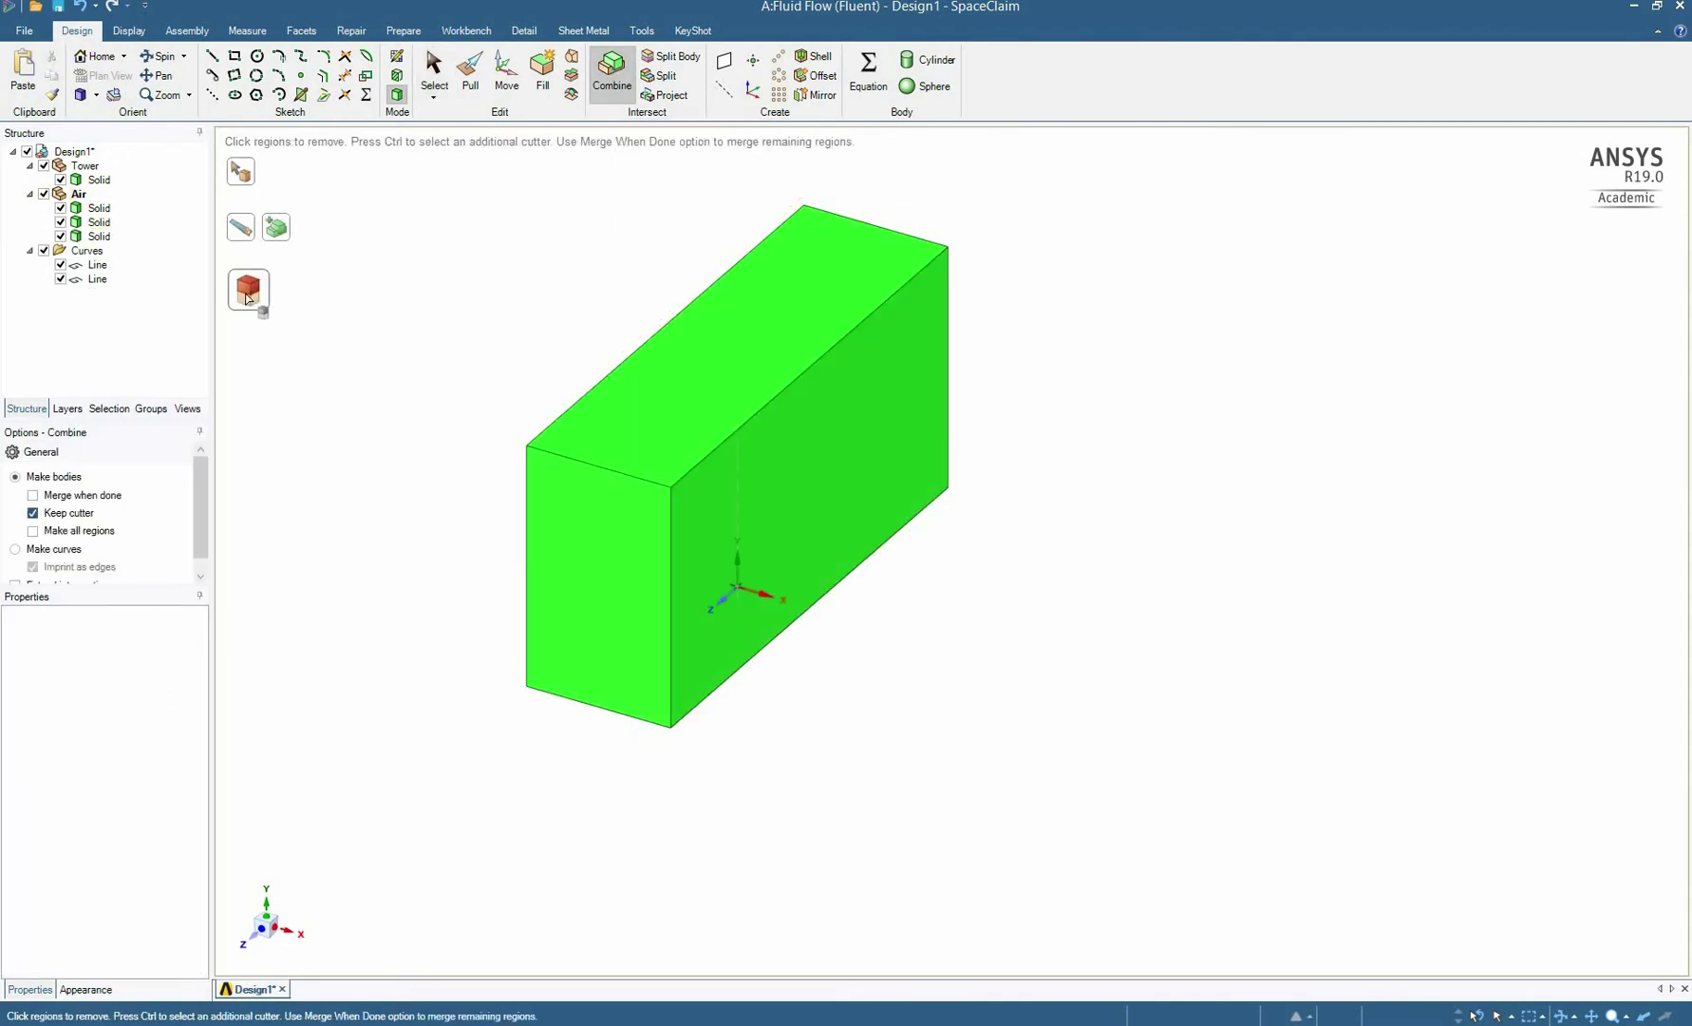
pyautogui.press('Escape')
# Step: Hide and delete the leftover inner column and tower-shaped solids from the Air component, keeping only the outer box
pyautogui.click(60, 208)
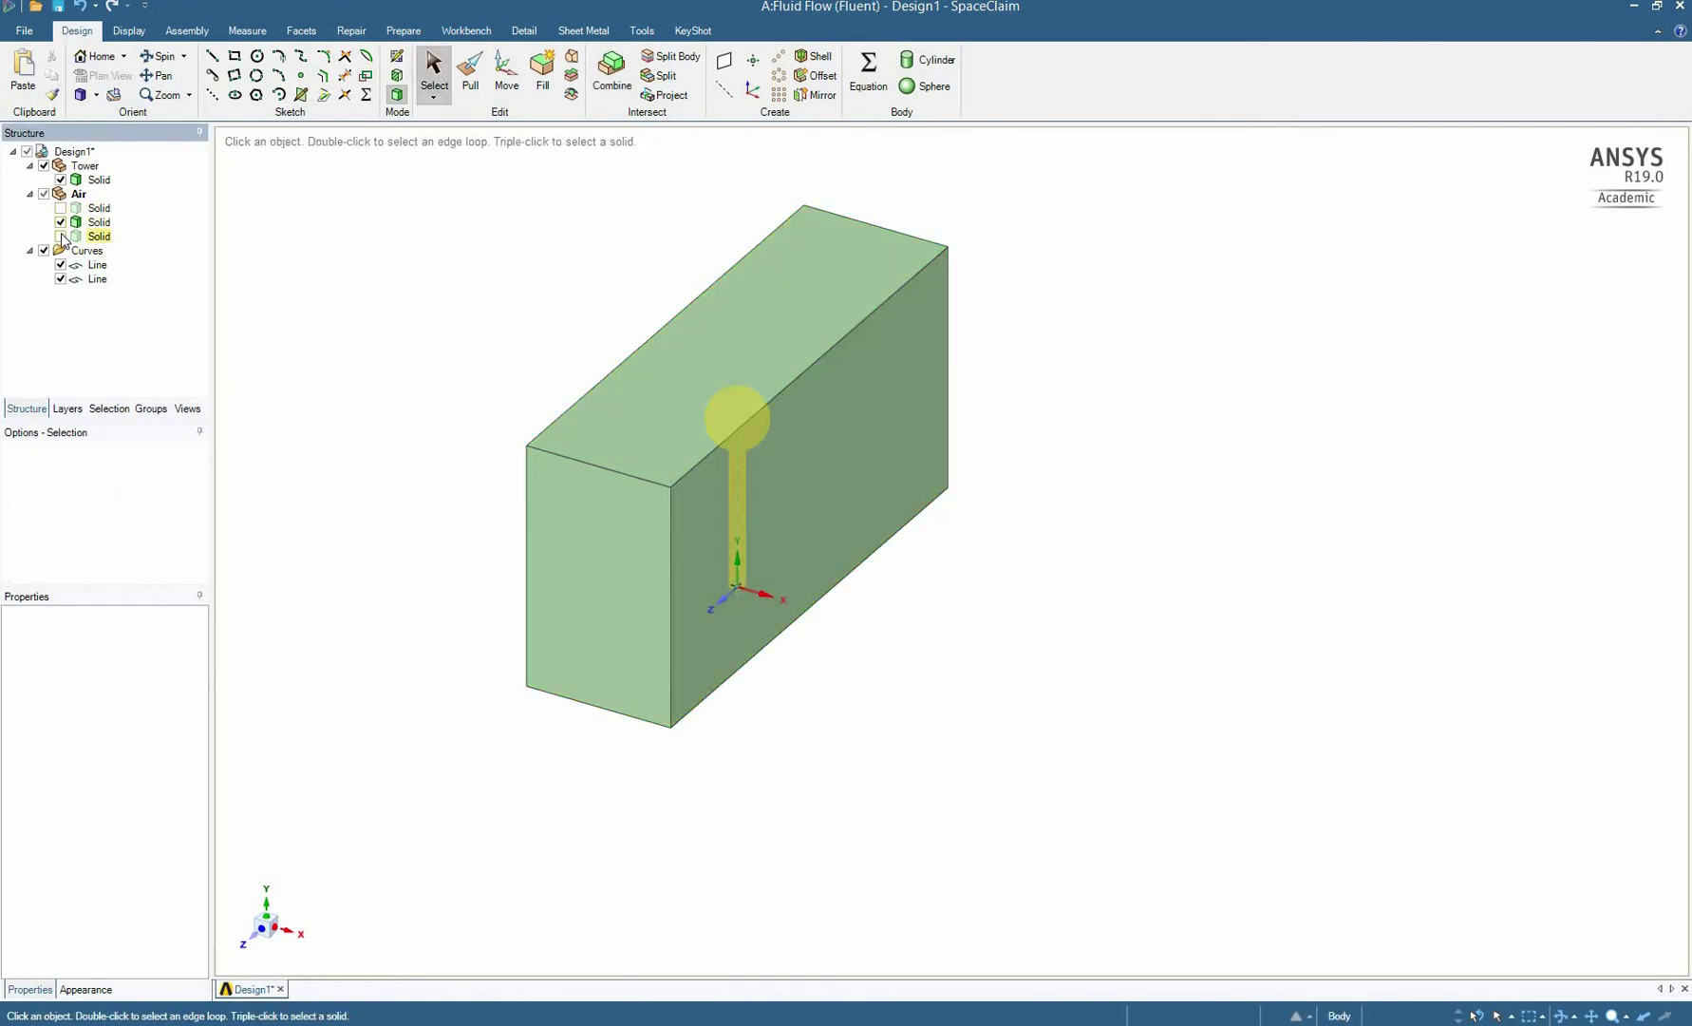
pyautogui.click(95, 211)
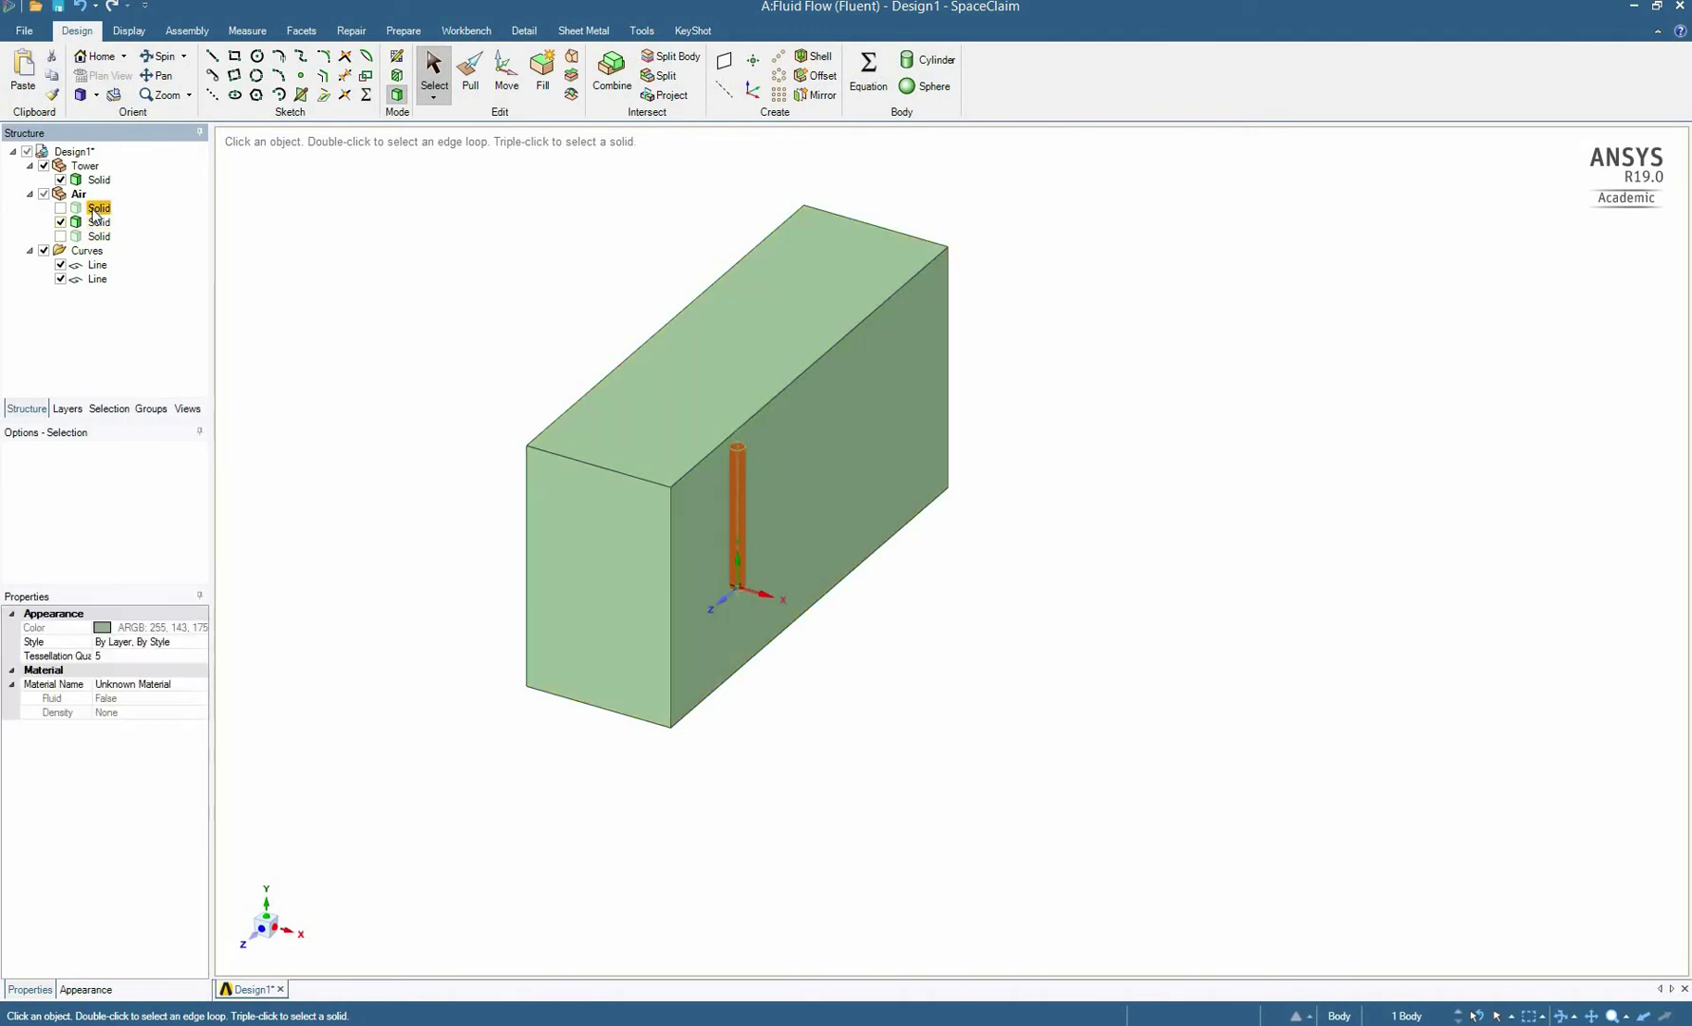
pyautogui.rightClick(92, 209)
pyautogui.press('Delete')
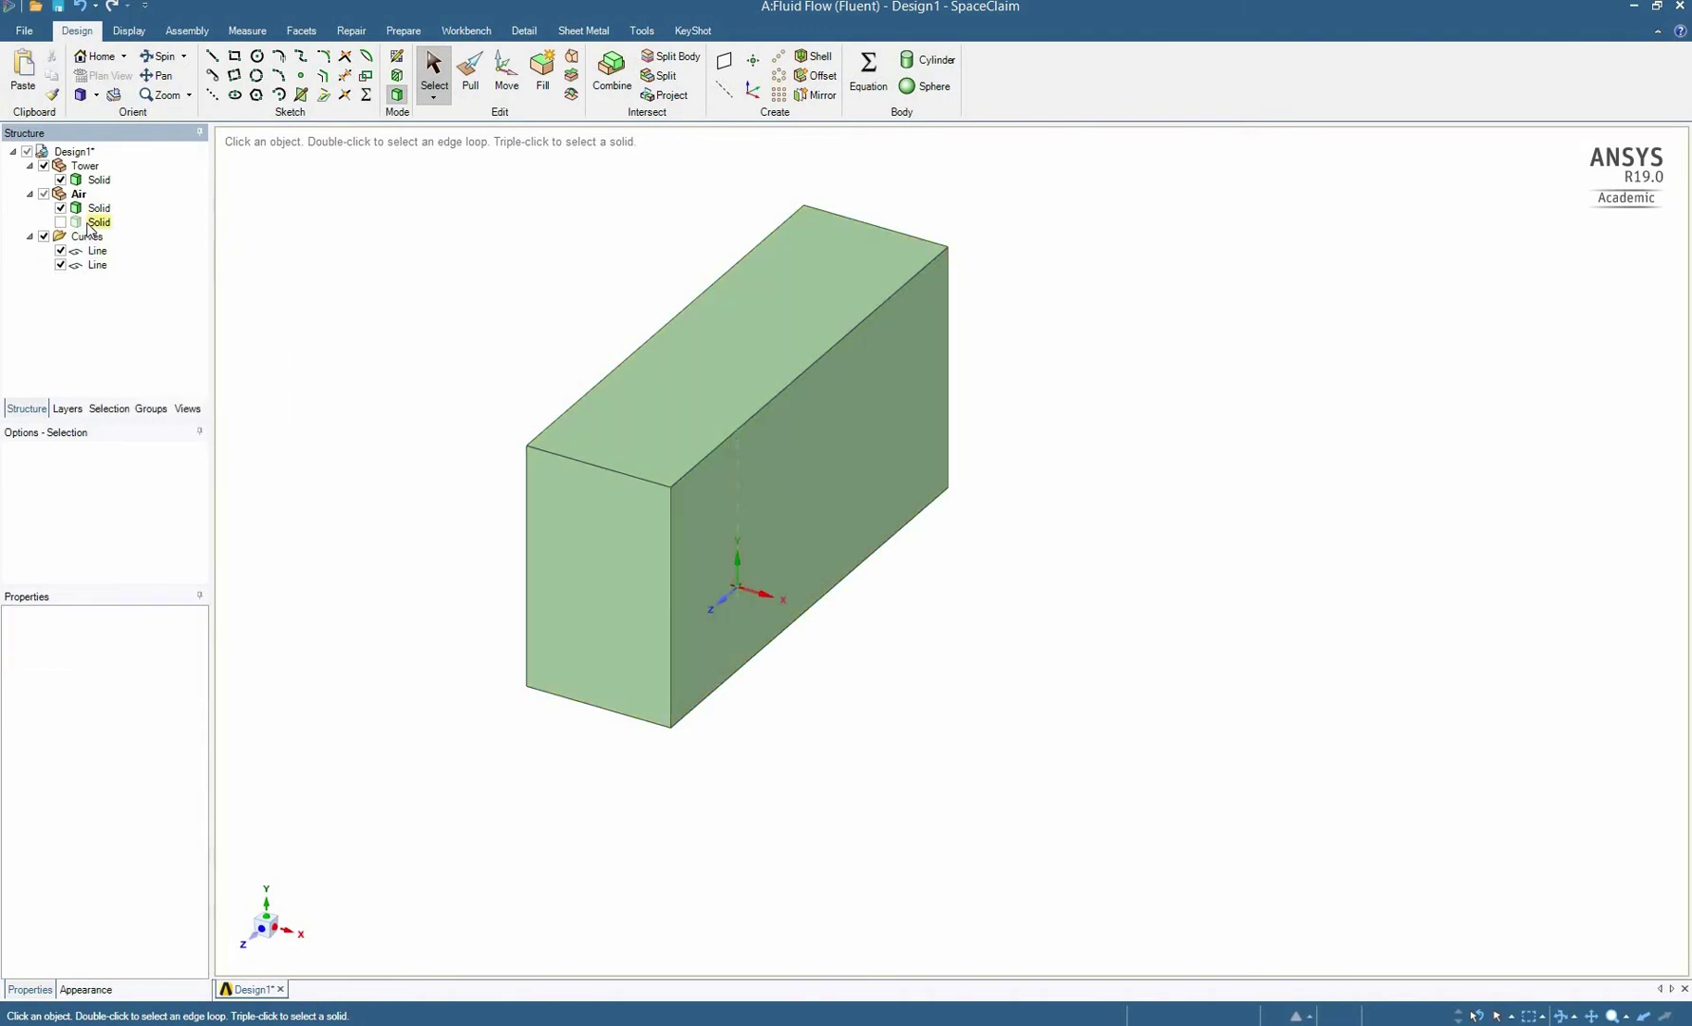
pyautogui.click(95, 222)
pyautogui.rightClick(90, 223)
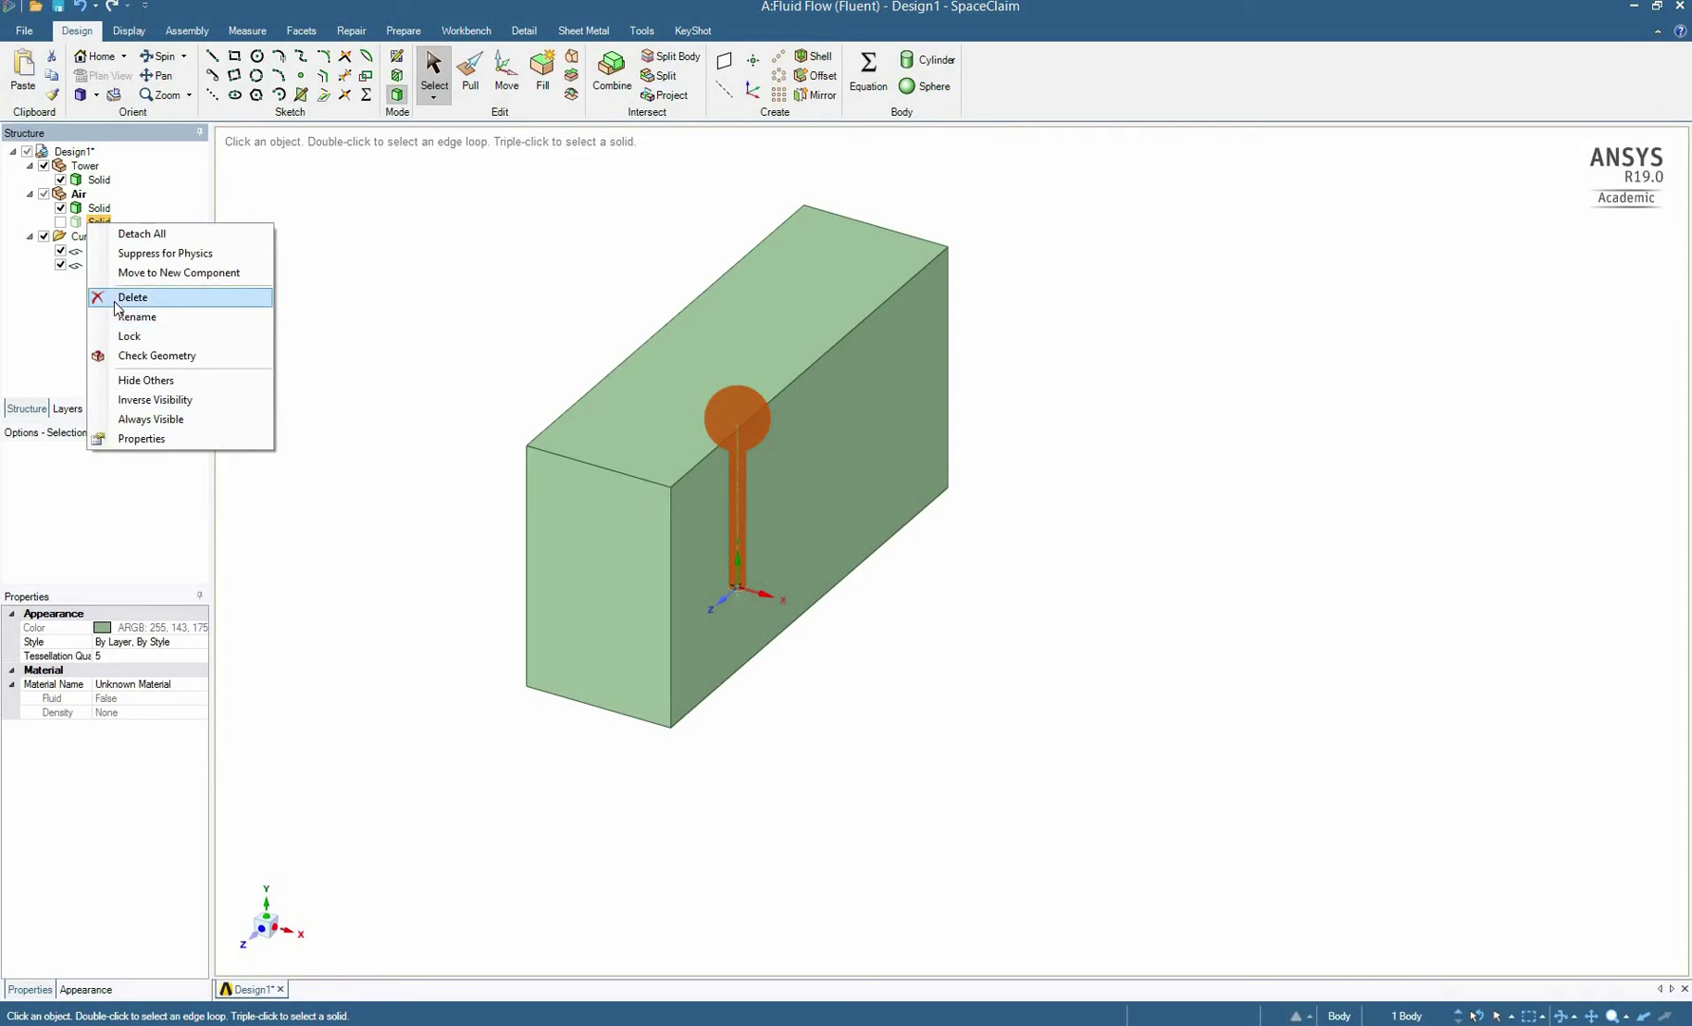
pyautogui.click(114, 284)
# Step: Rename the solid inside the Tower component as tower
pyautogui.click(95, 180)
pyautogui.rightClick(98, 179)
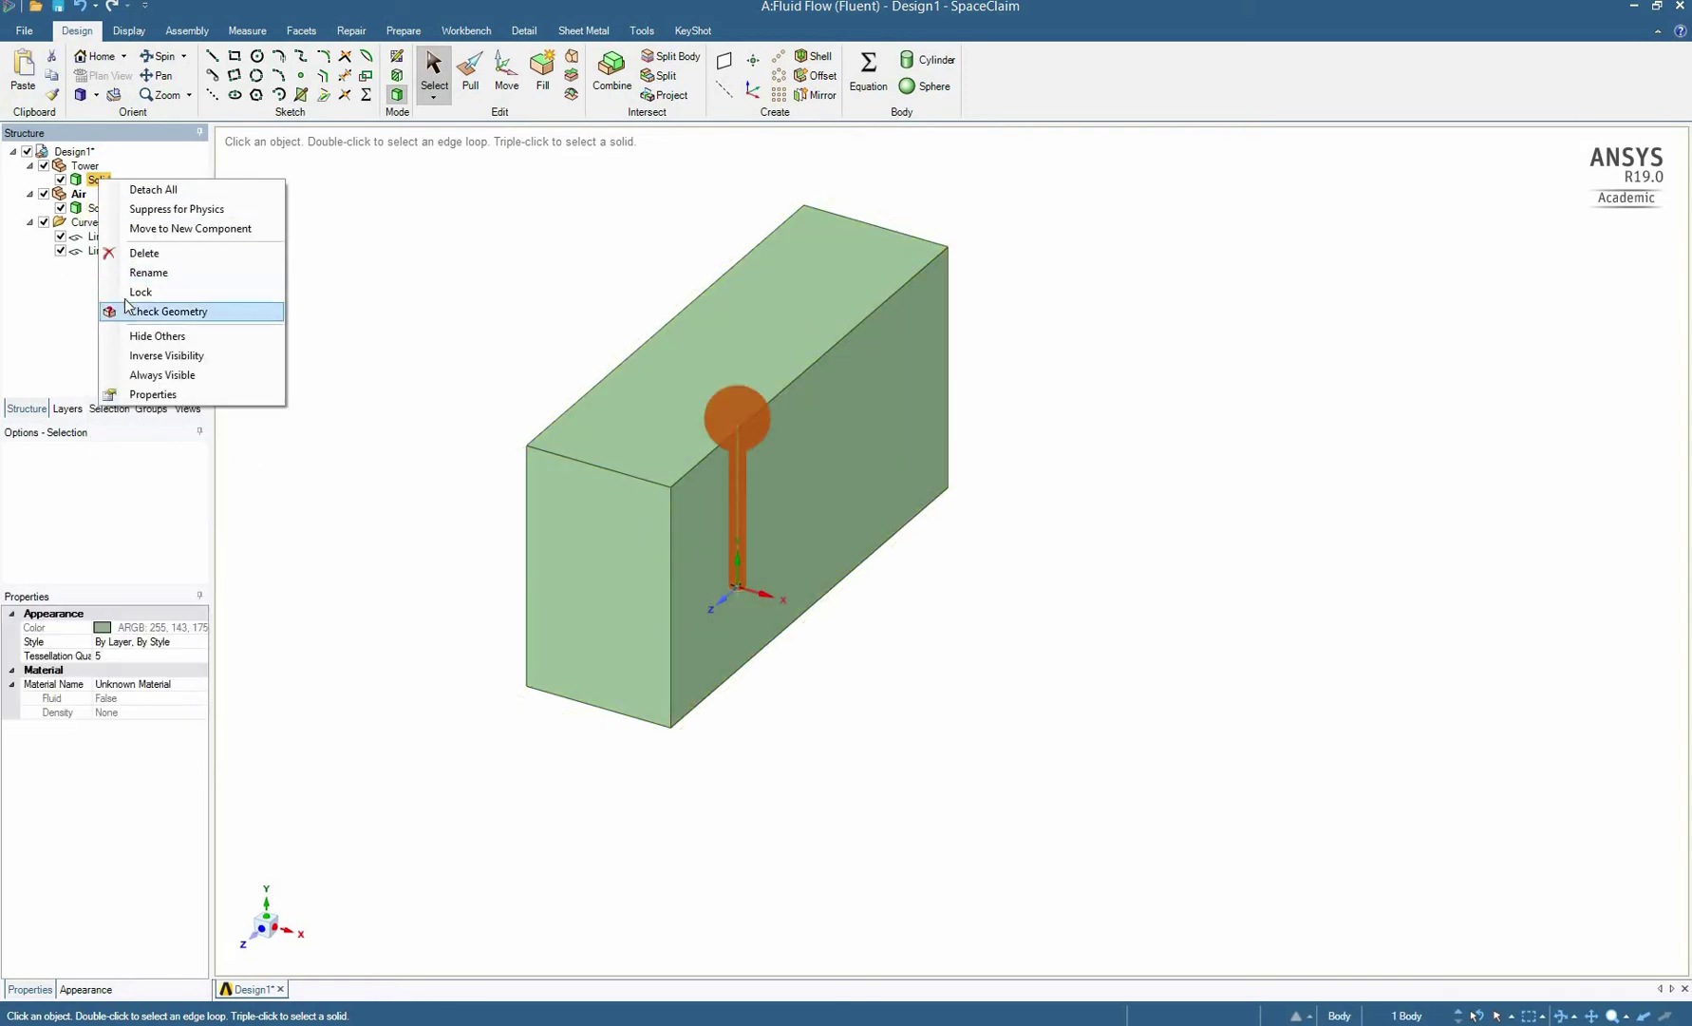
pyautogui.click(133, 273)
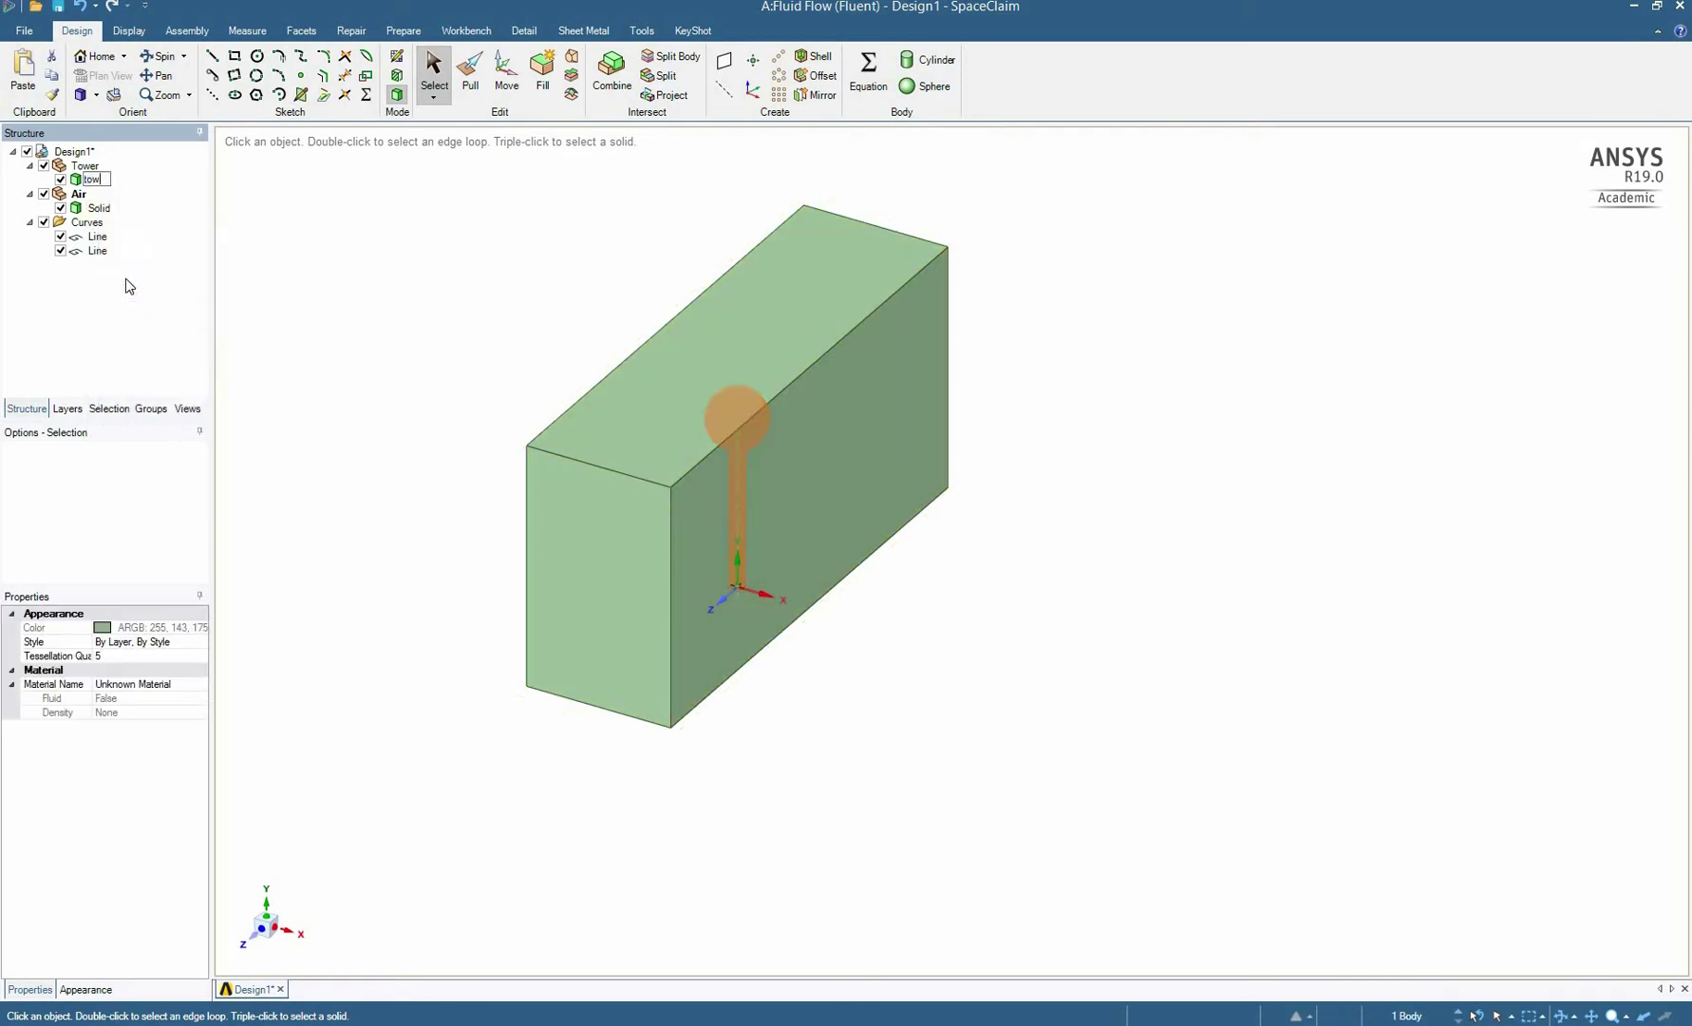
pyautogui.press('Return')
# Step: Rename the solid inside the Air component as Air
pyautogui.click(98, 208)
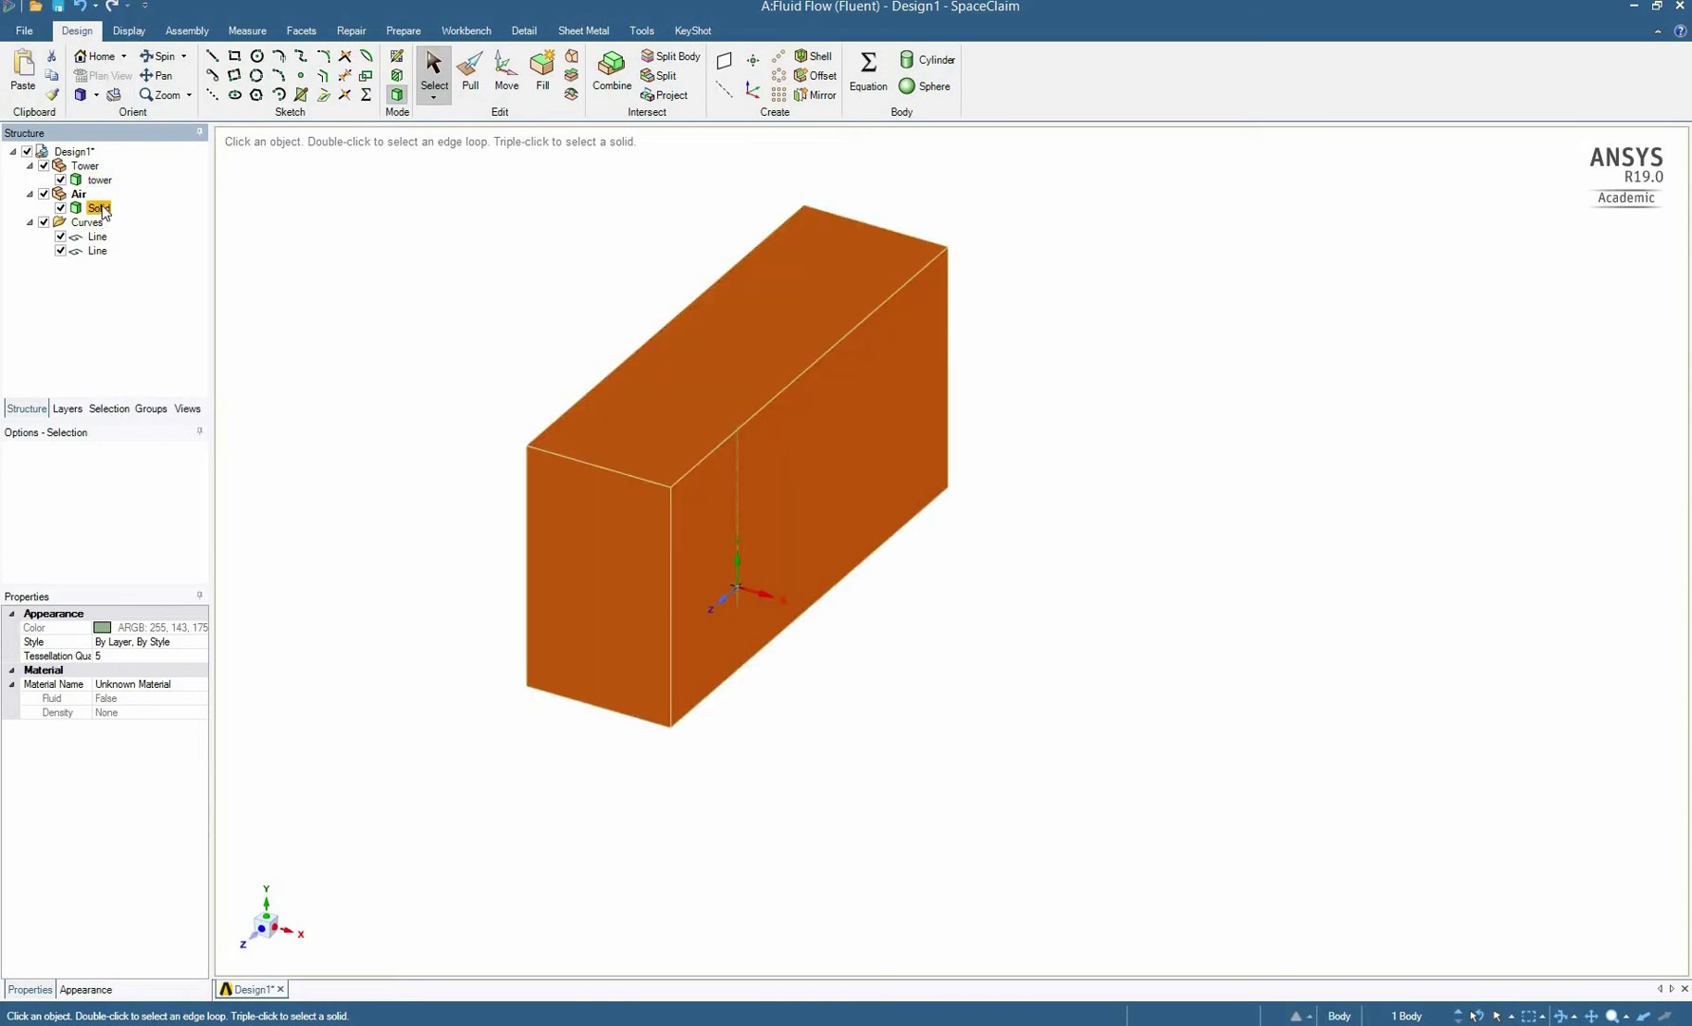
pyautogui.rightClick(101, 209)
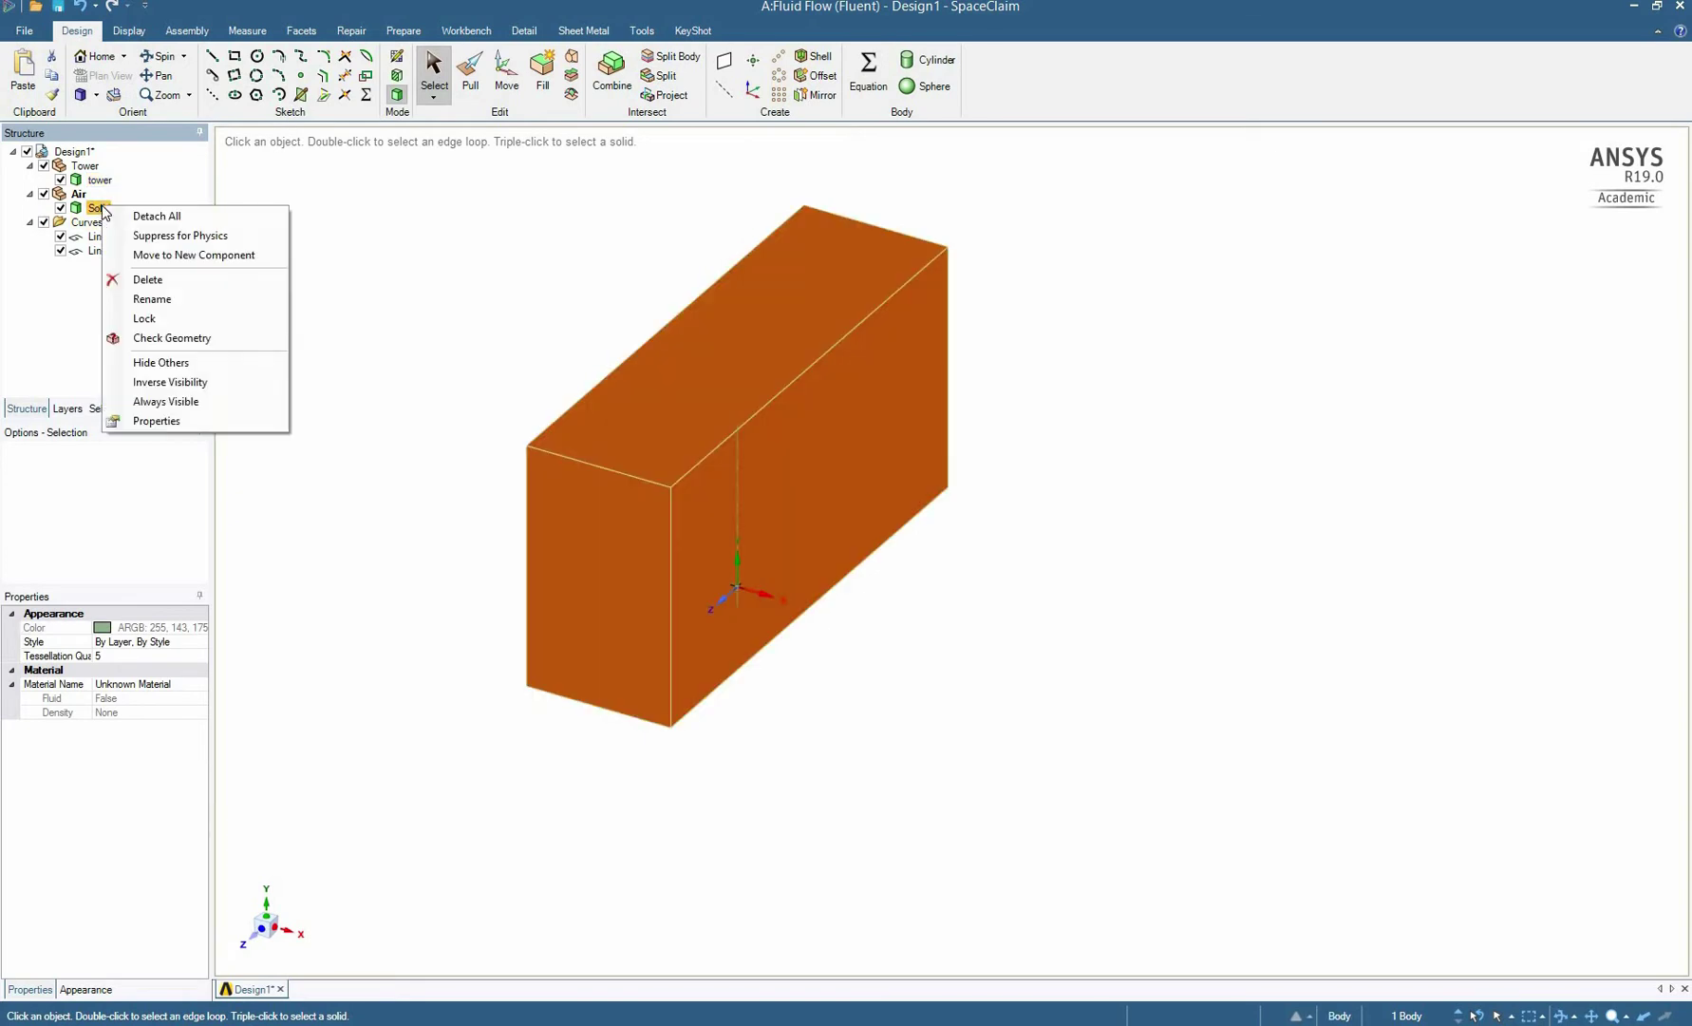
pyautogui.click(121, 301)
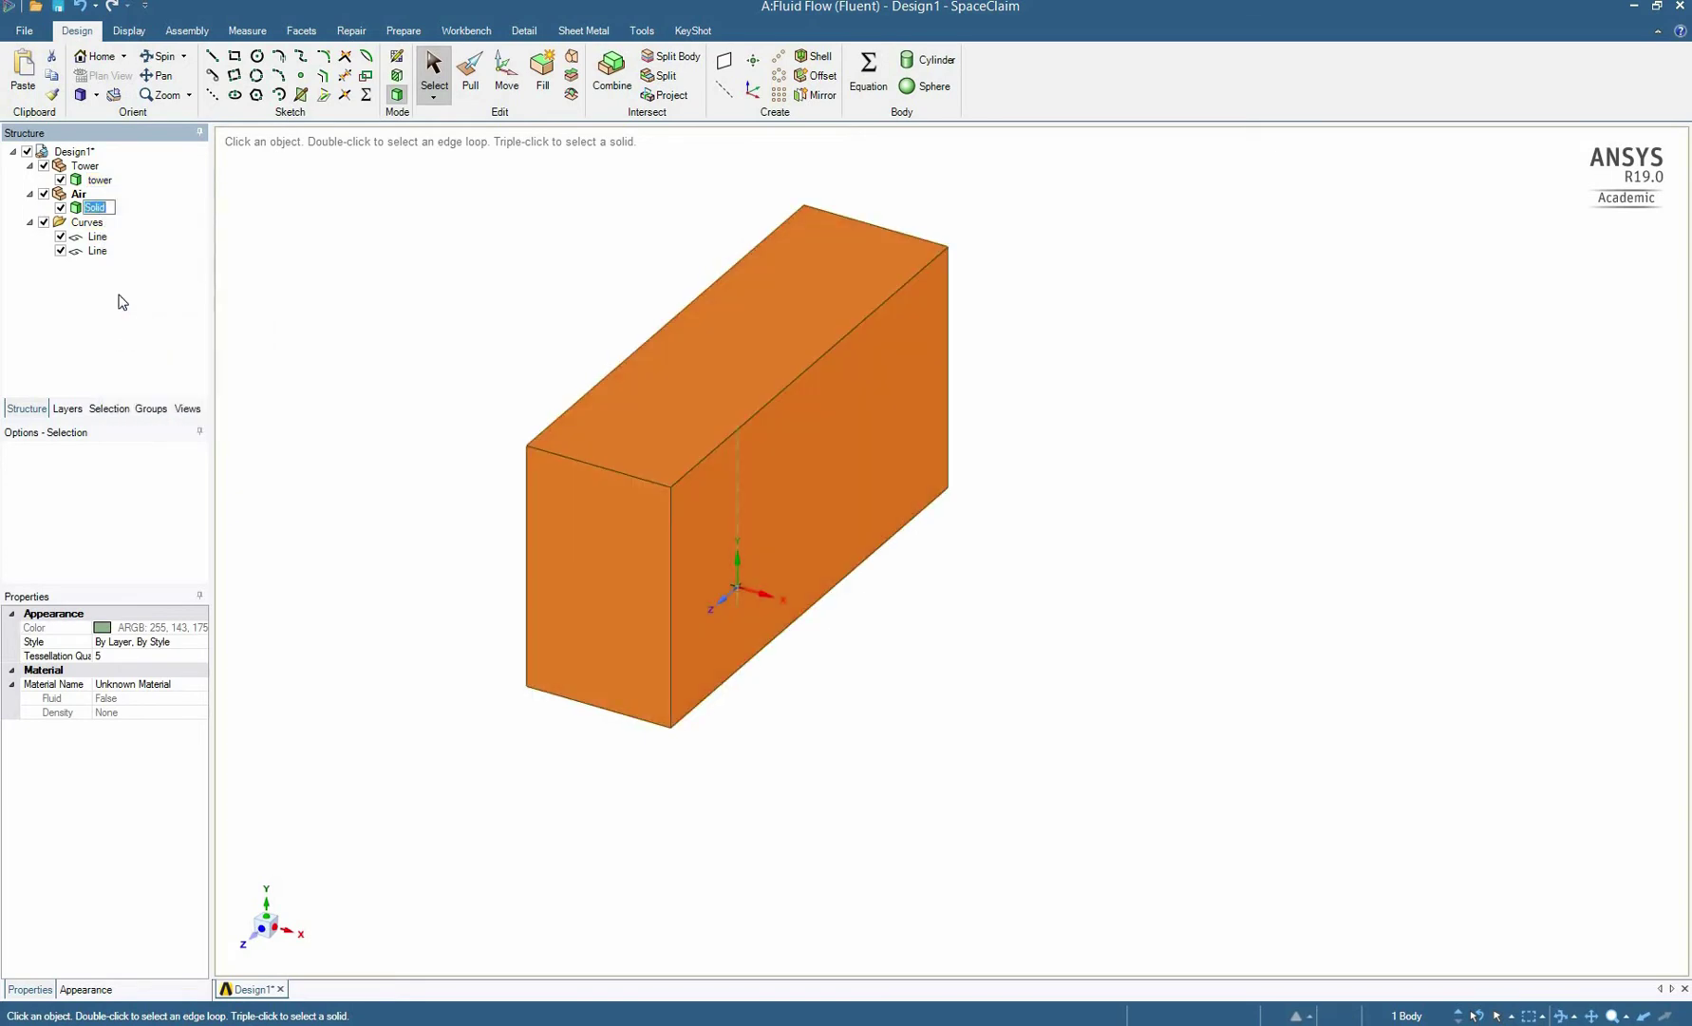
pyautogui.press('Return')
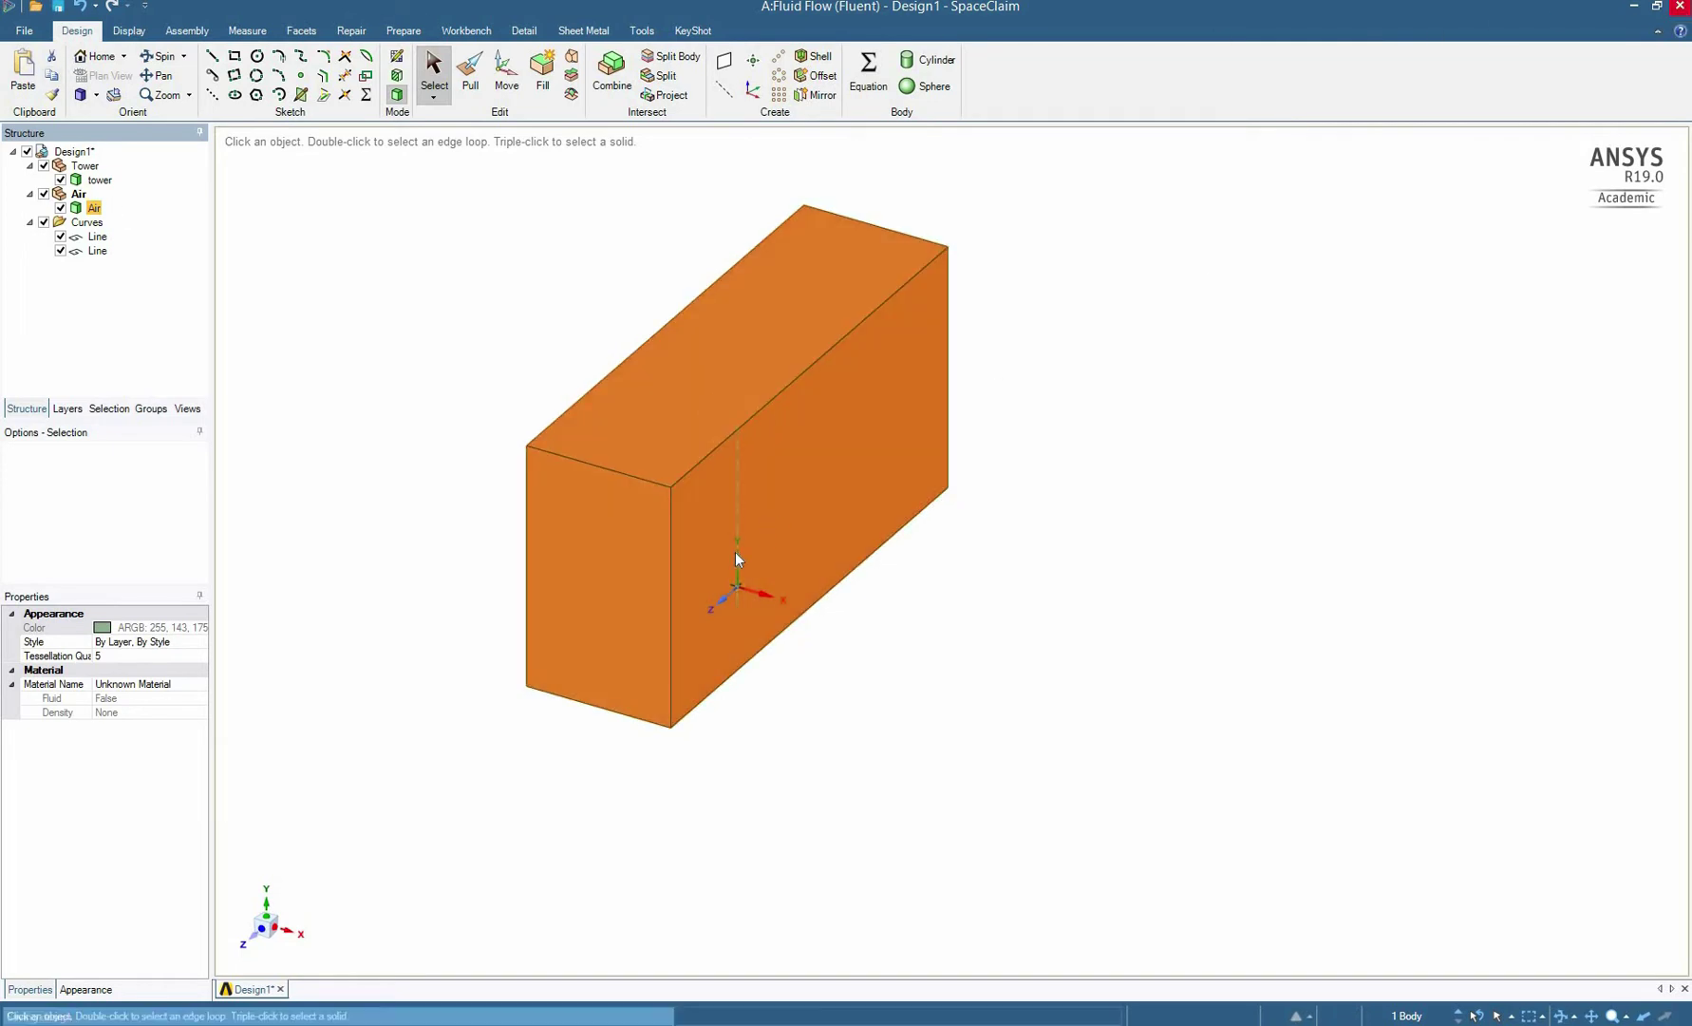
# Step: Close the geometry editor and open the Fluid Flow (Fluent) system's mesh in the Meshing application
pyautogui.click(1681, 7)
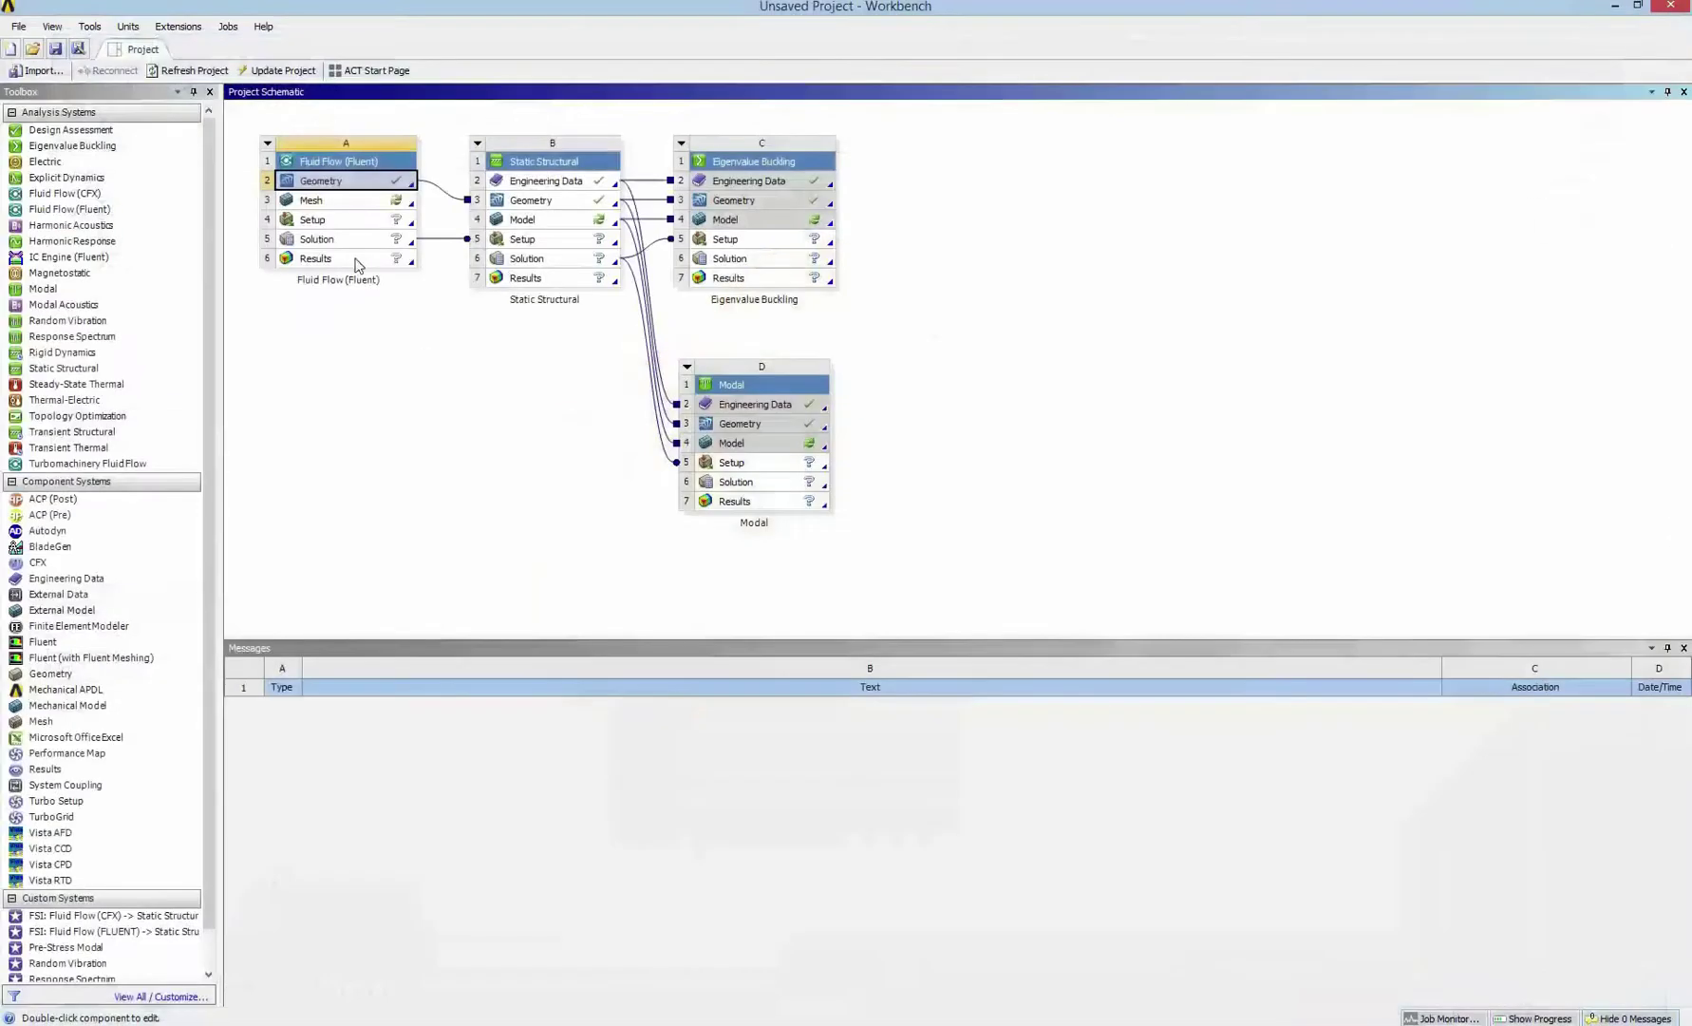
pyautogui.doubleClick(338, 202)
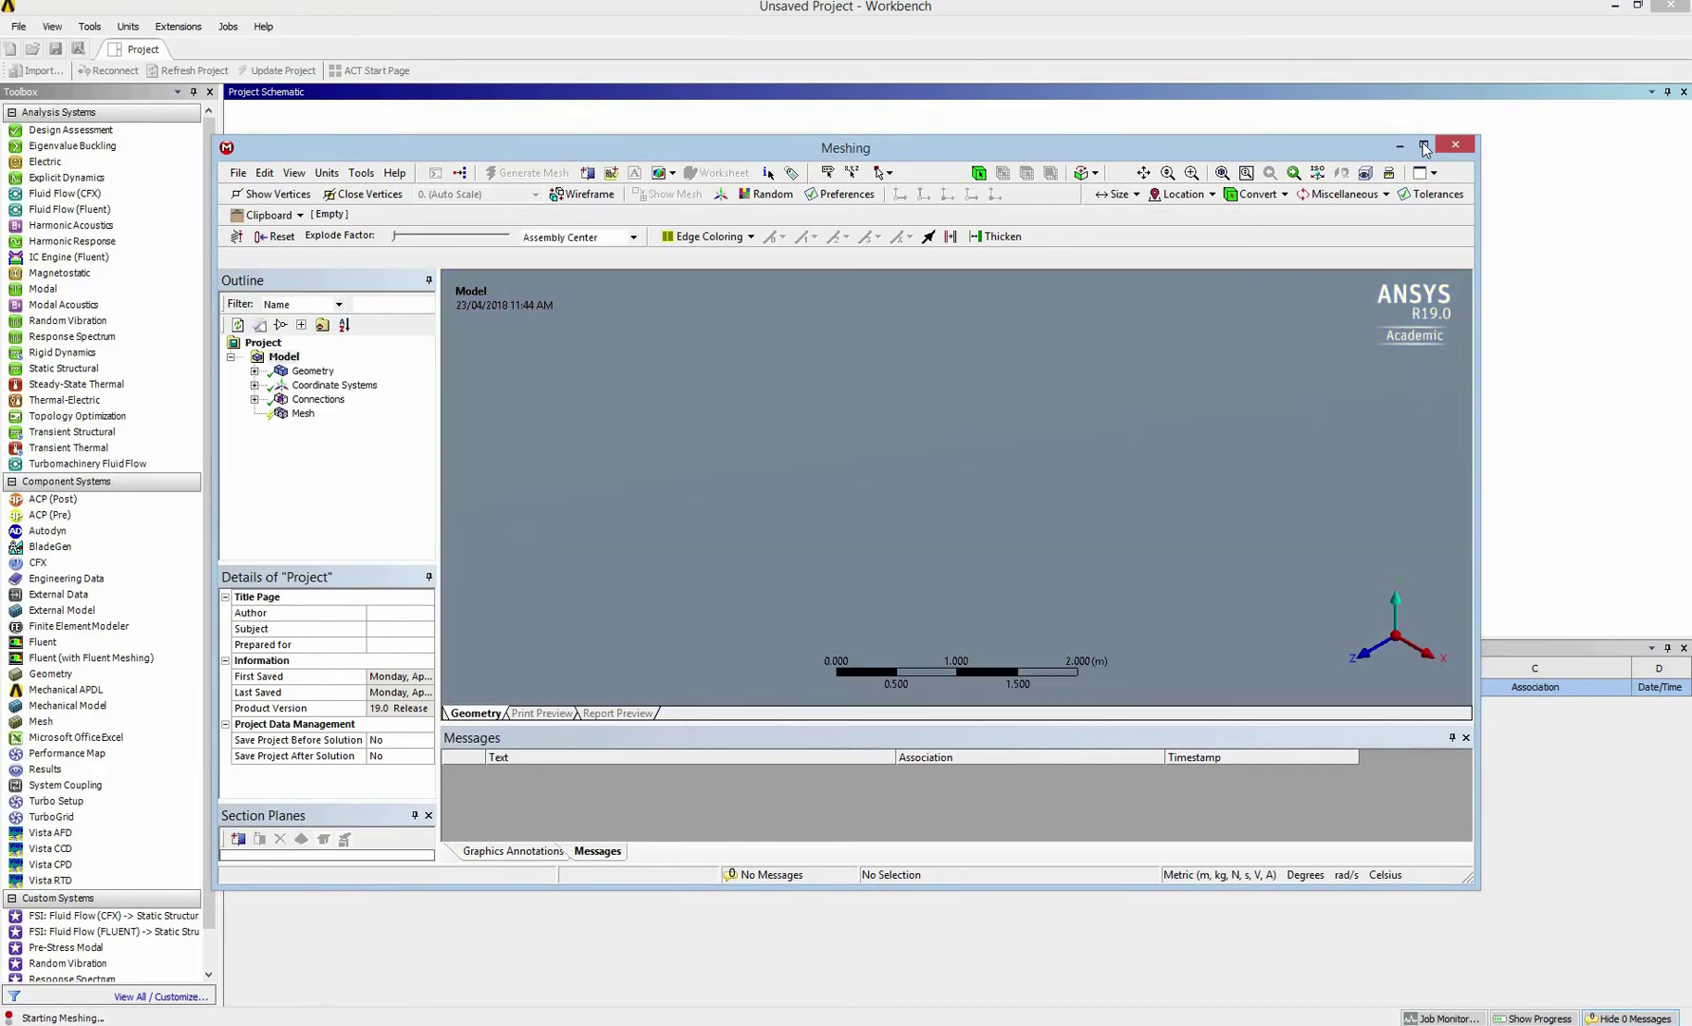
pyautogui.click(1400, 147)
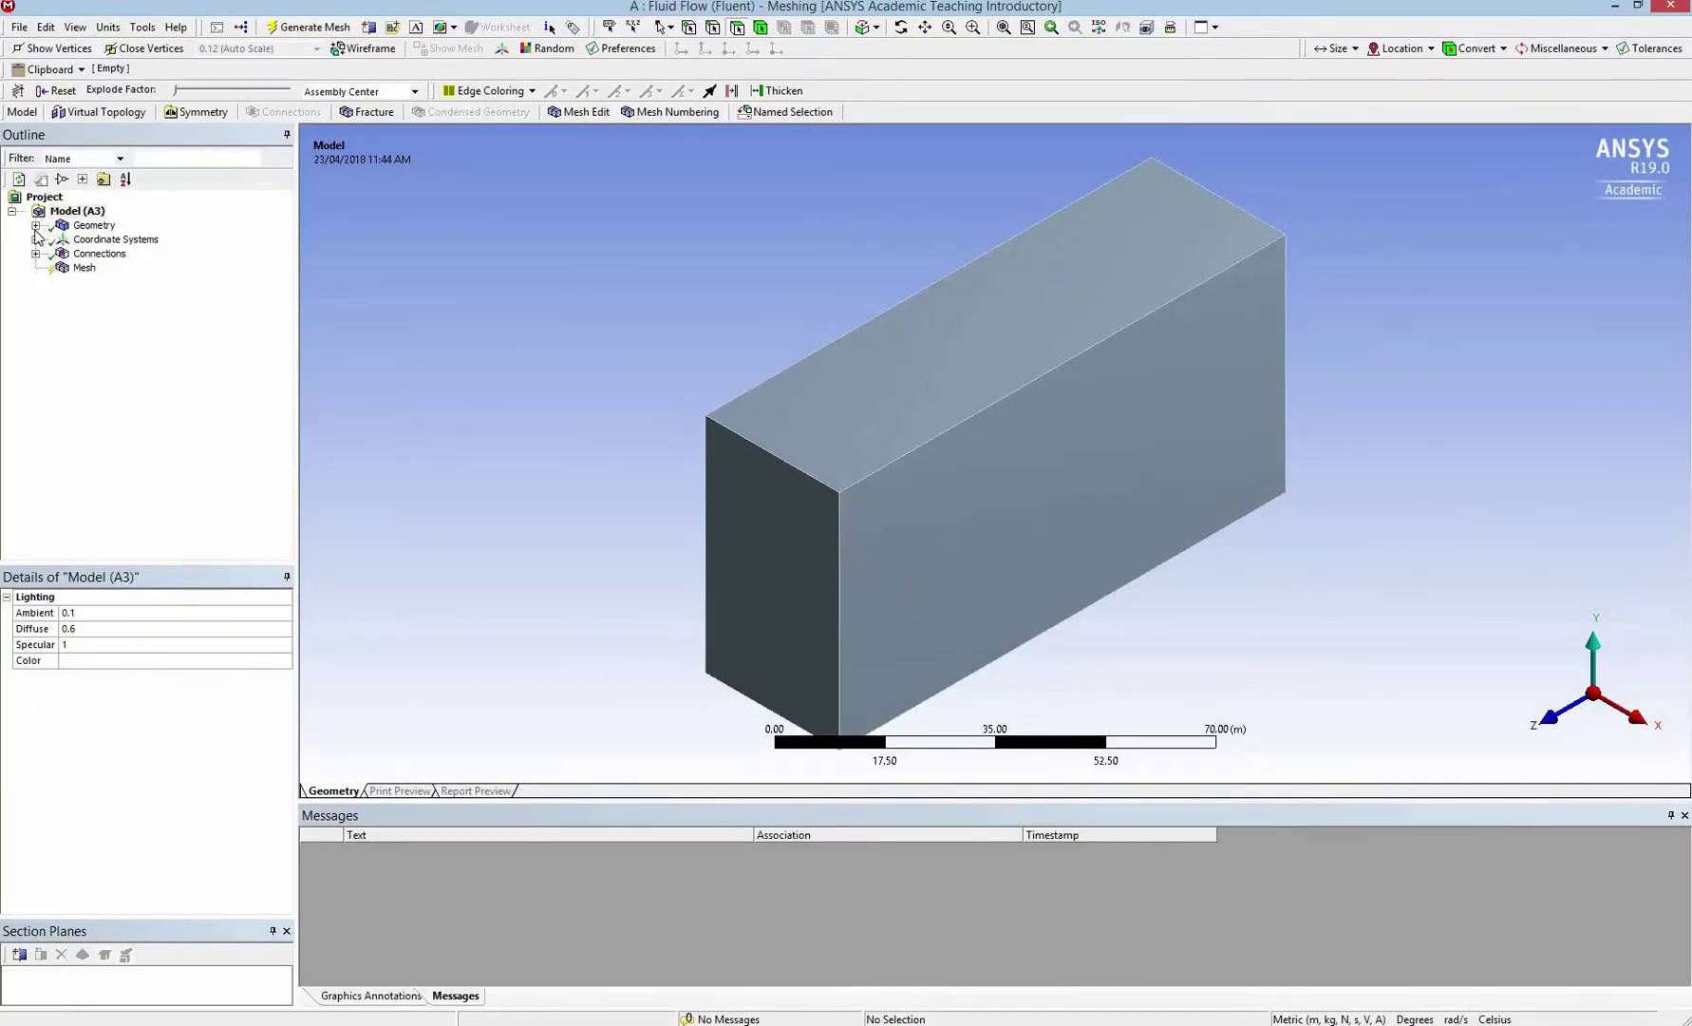
# Step: Suppress the tower body and generate the mesh on the Air body with the default settings
pyautogui.click(35, 225)
pyautogui.click(124, 239)
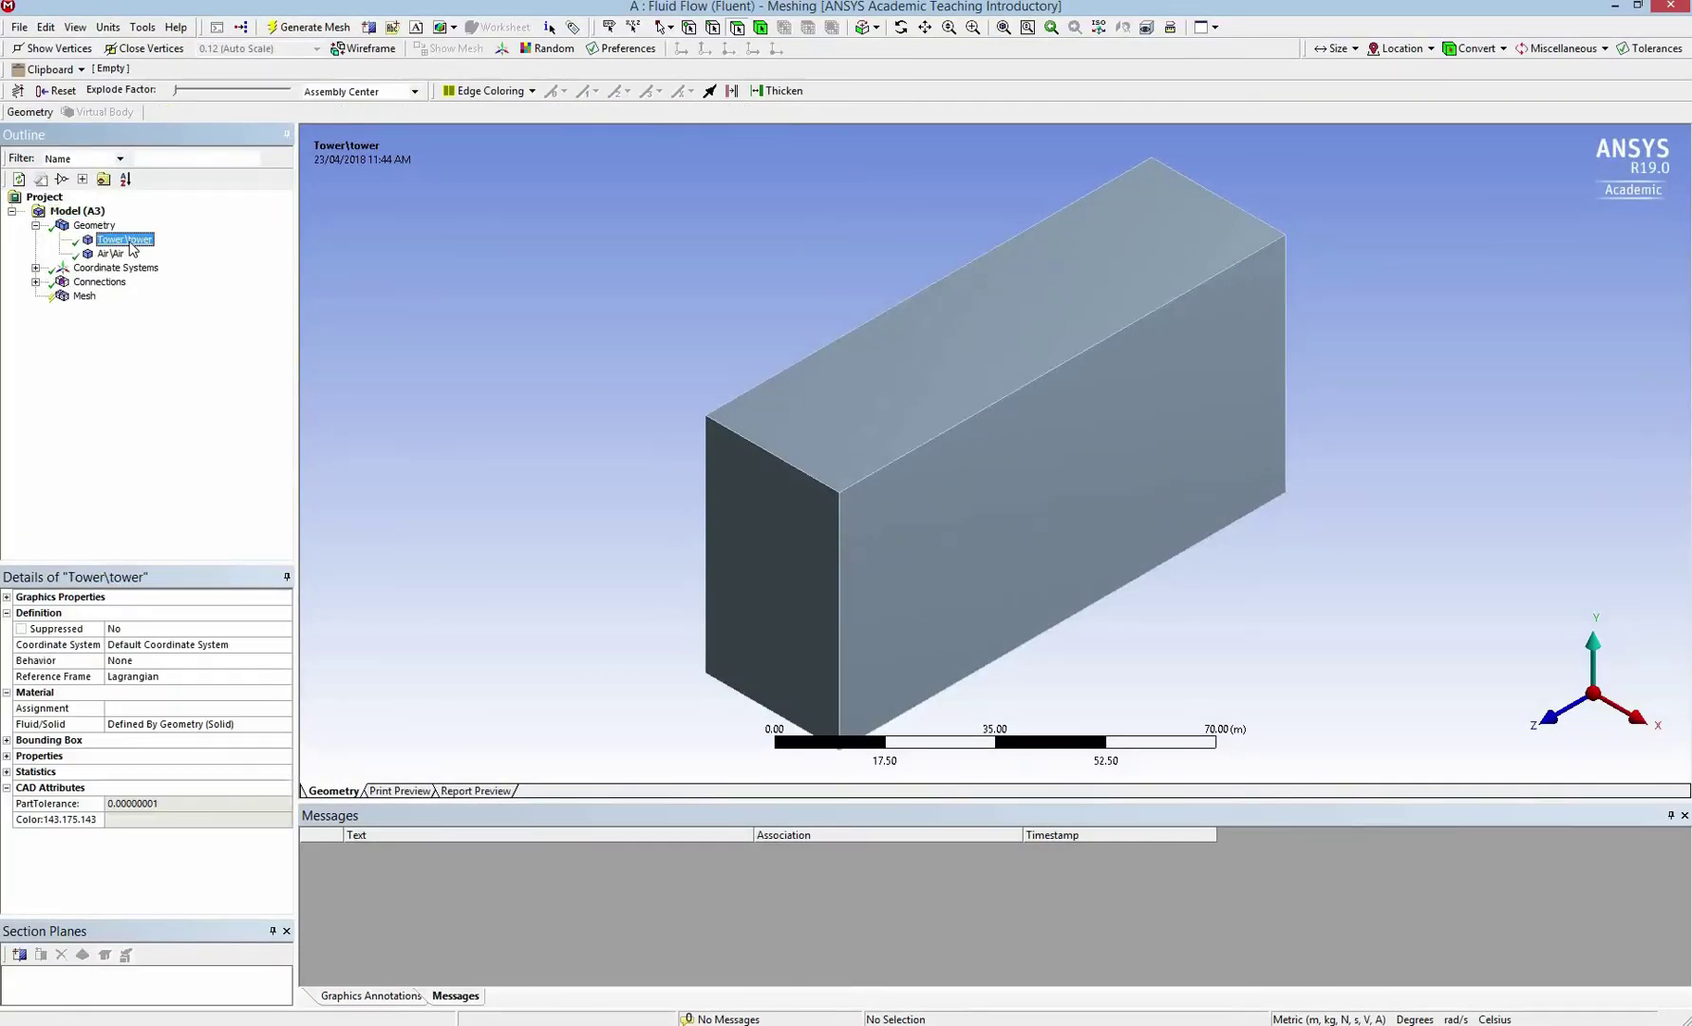
pyautogui.rightClick(130, 242)
pyautogui.click(185, 398)
pyautogui.click(133, 112)
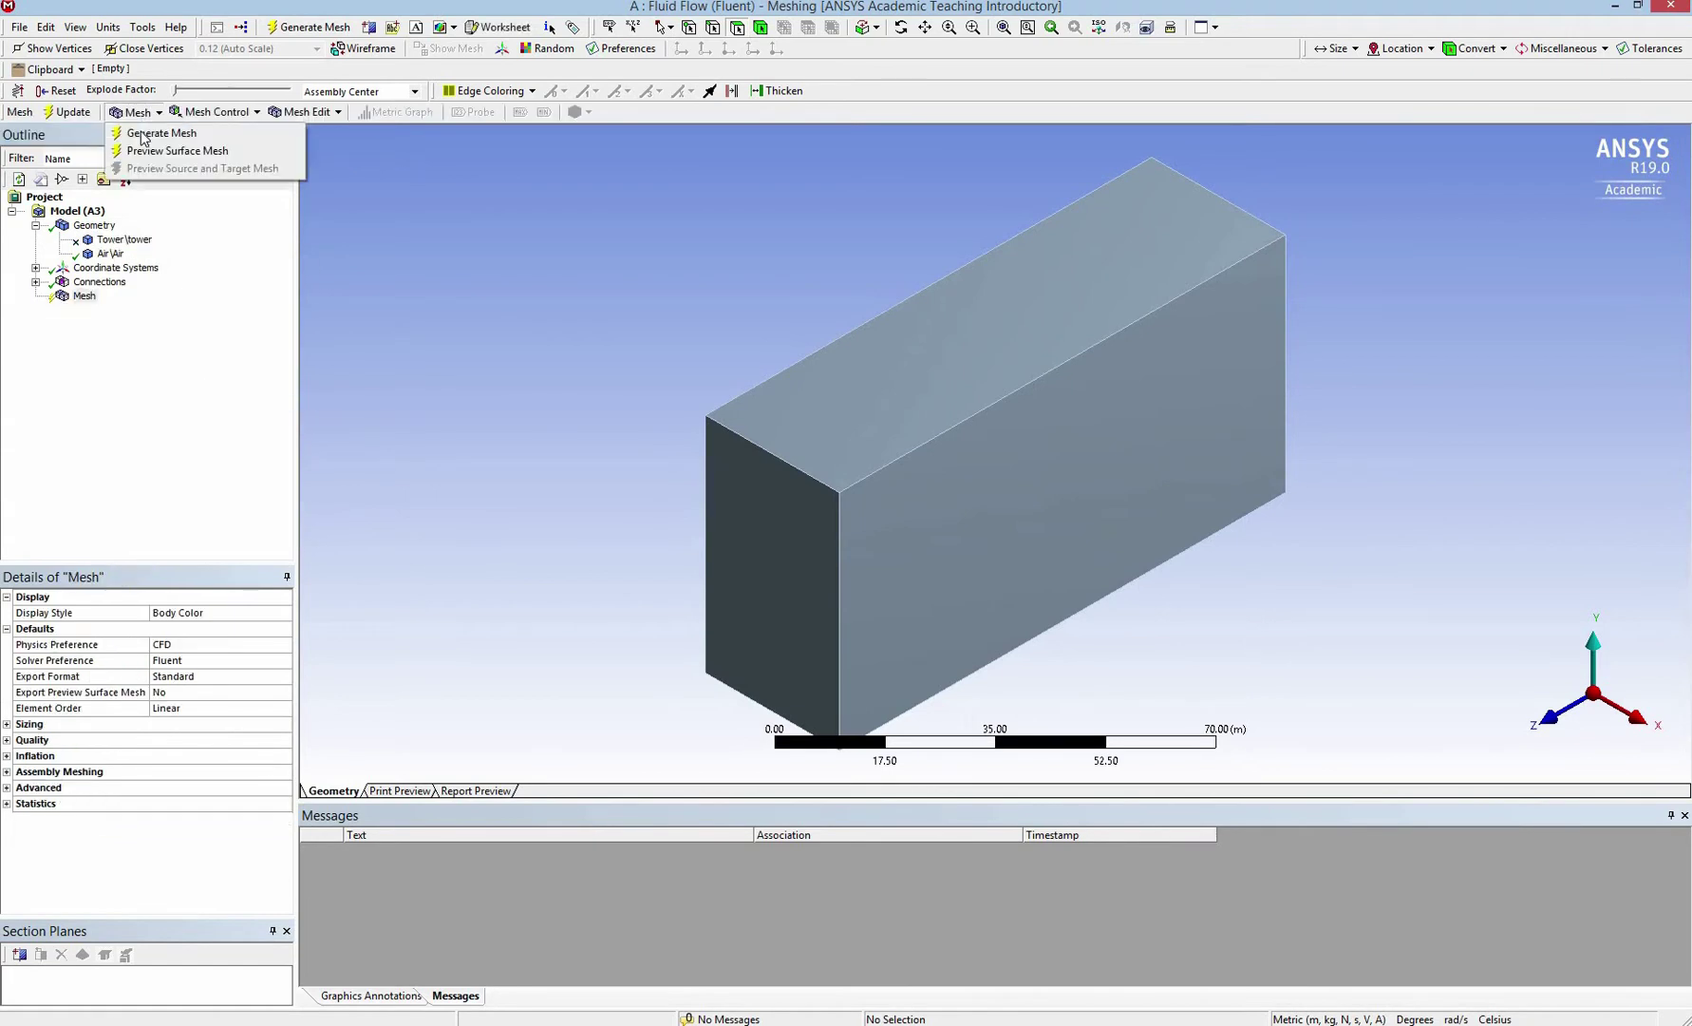
pyautogui.click(142, 135)
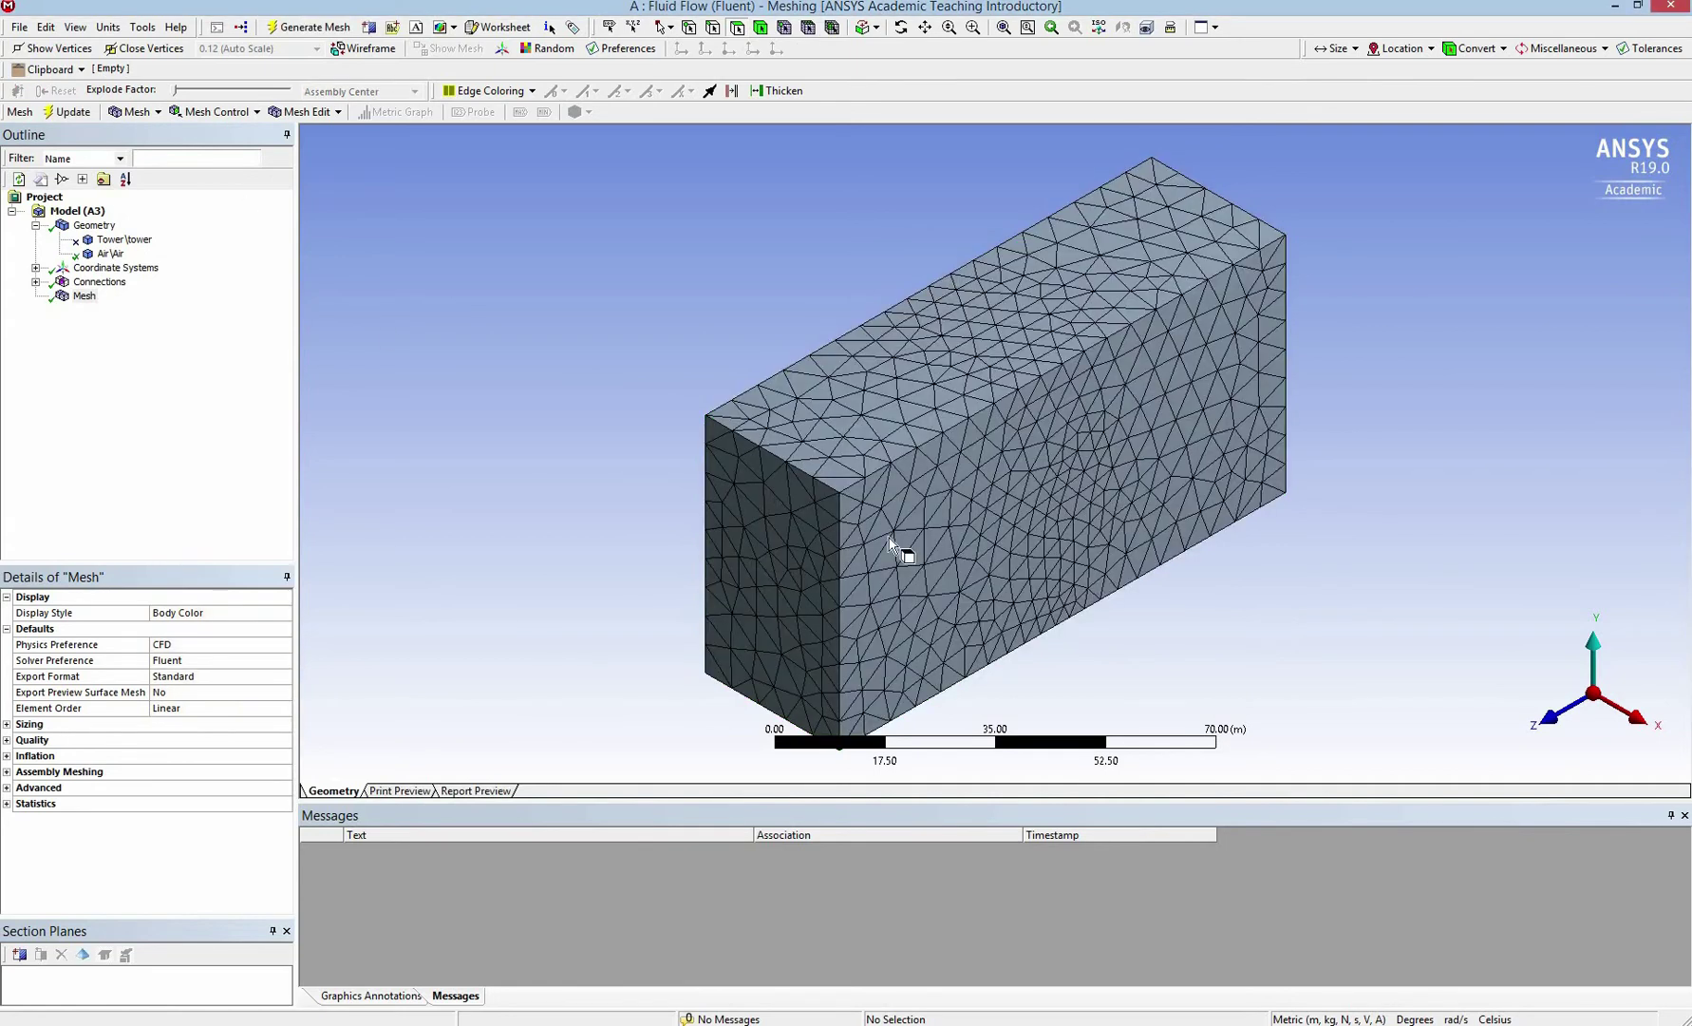
# Step: Cut a vertical section plane through the middle of the meshed air box, examine the interior, and delete the plane
pyautogui.click(1639, 716)
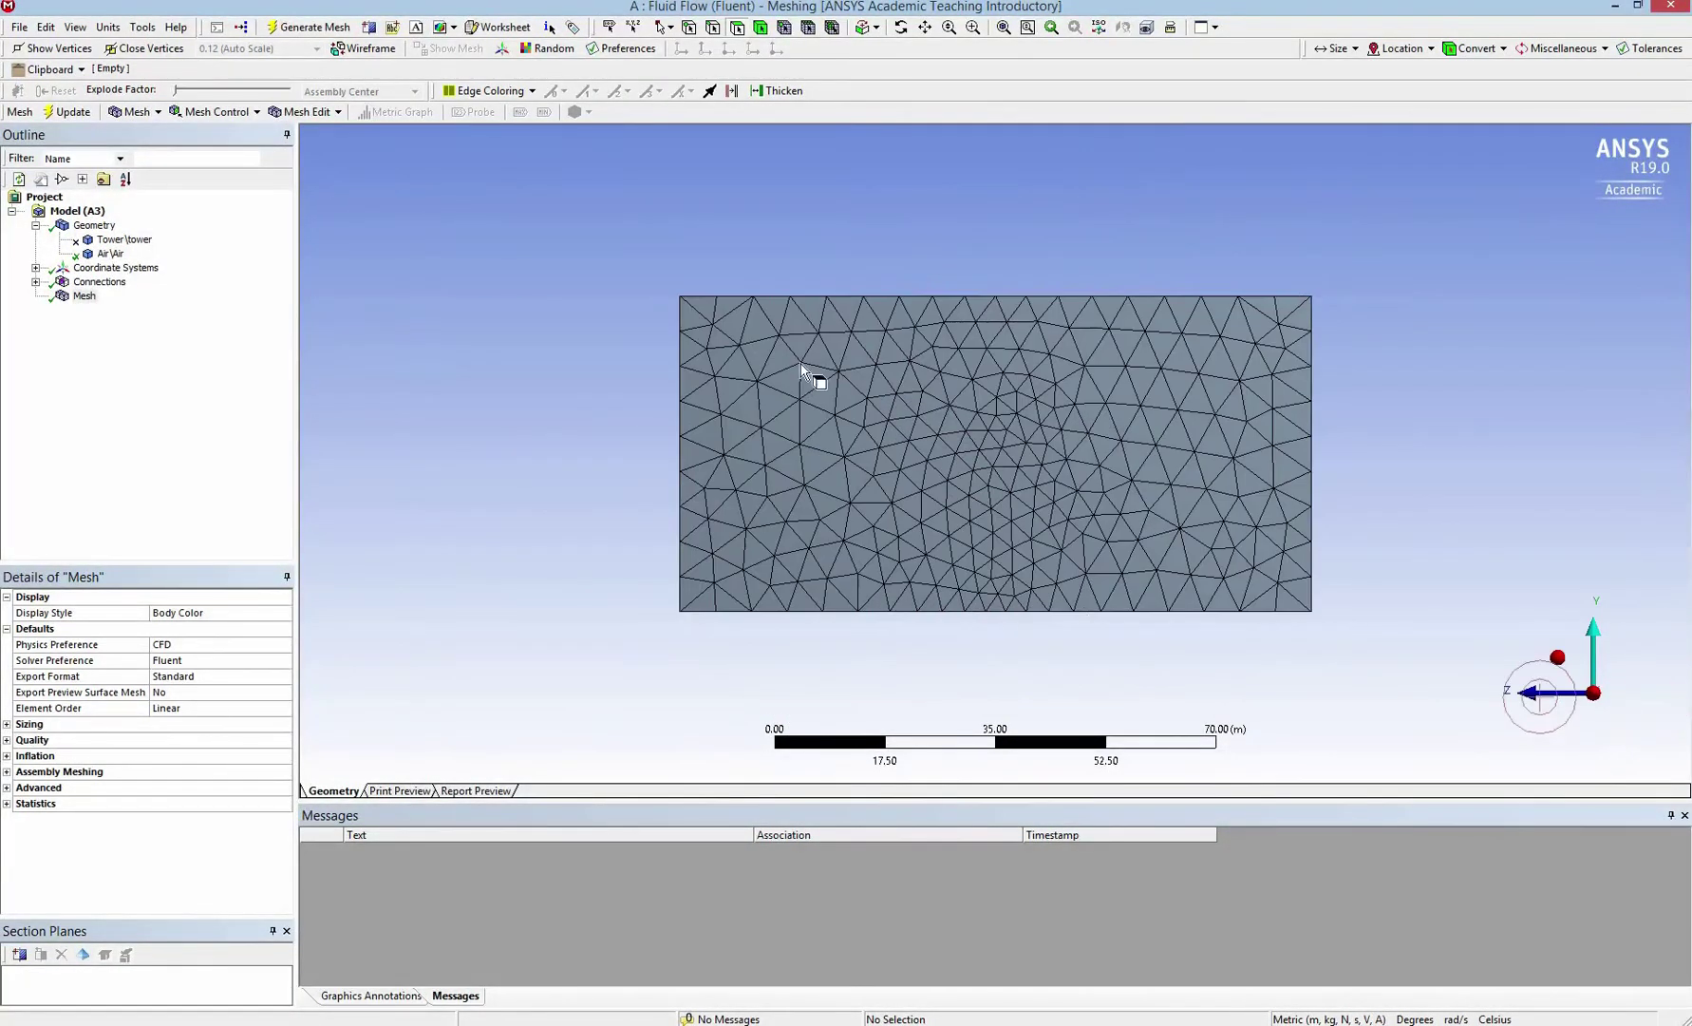
pyautogui.click(369, 26)
pyautogui.moveTo(978, 245); pyautogui.dragTo(997, 622)
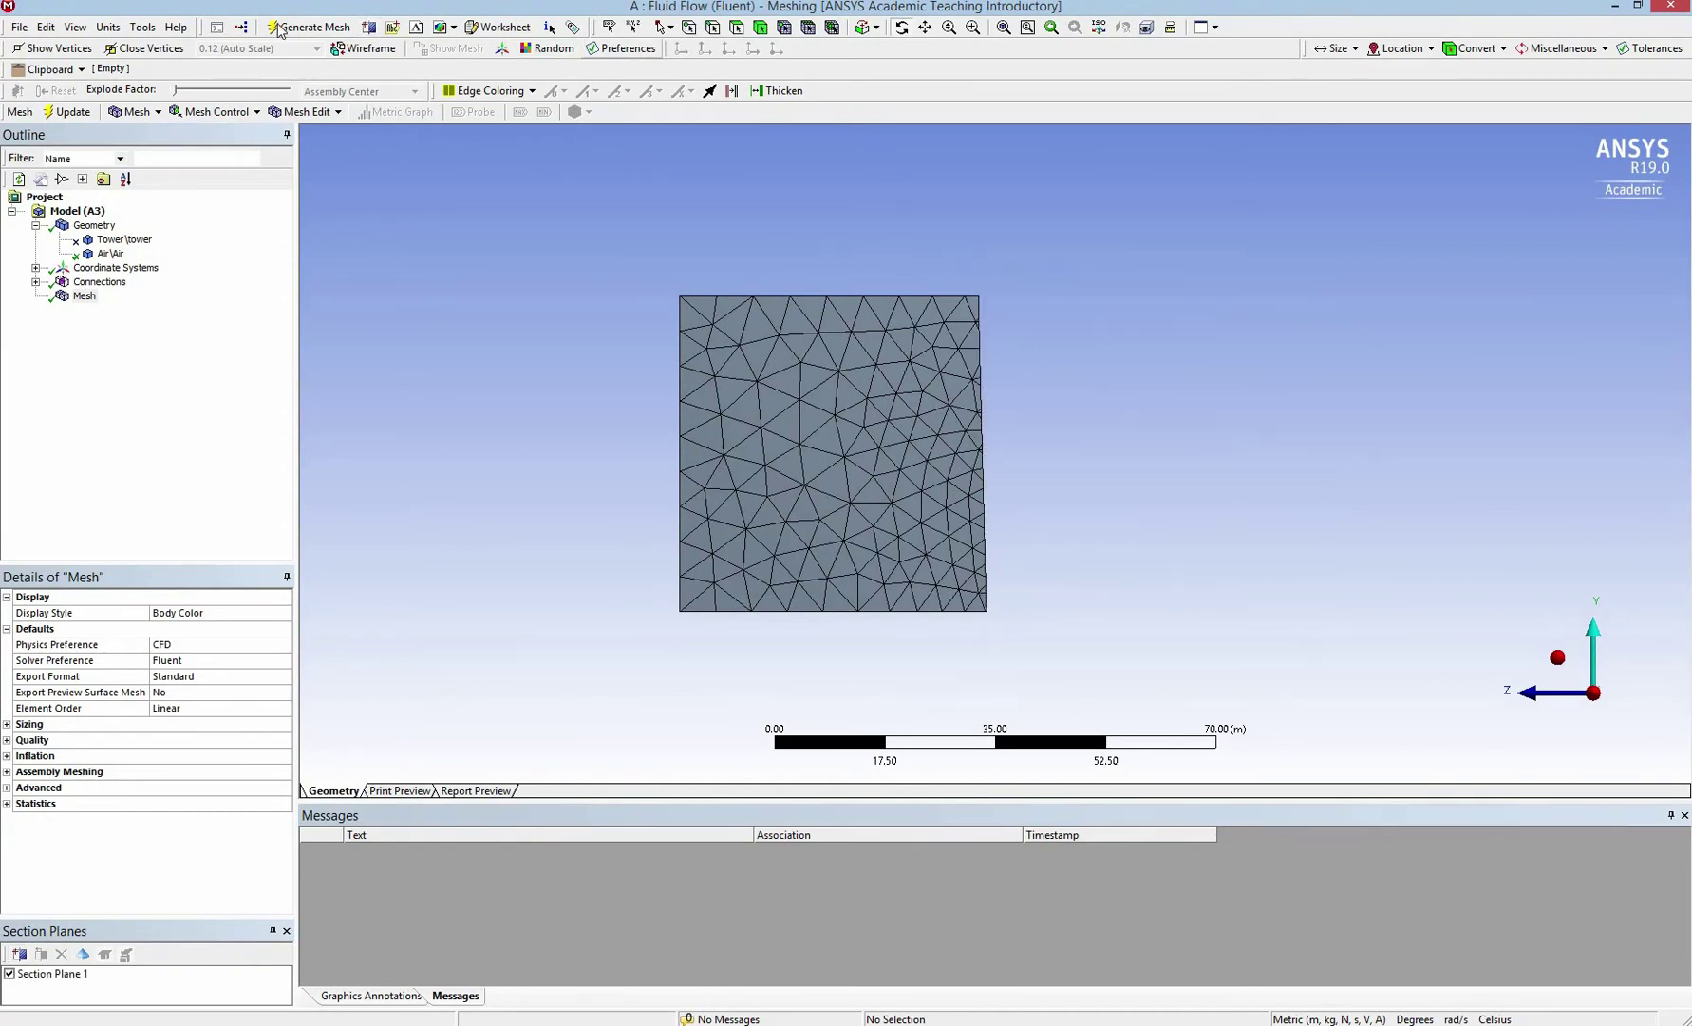
pyautogui.click(903, 27)
pyautogui.moveTo(994, 276); pyautogui.dragTo(1063, 499)
pyautogui.click(46, 972)
pyautogui.click(61, 954)
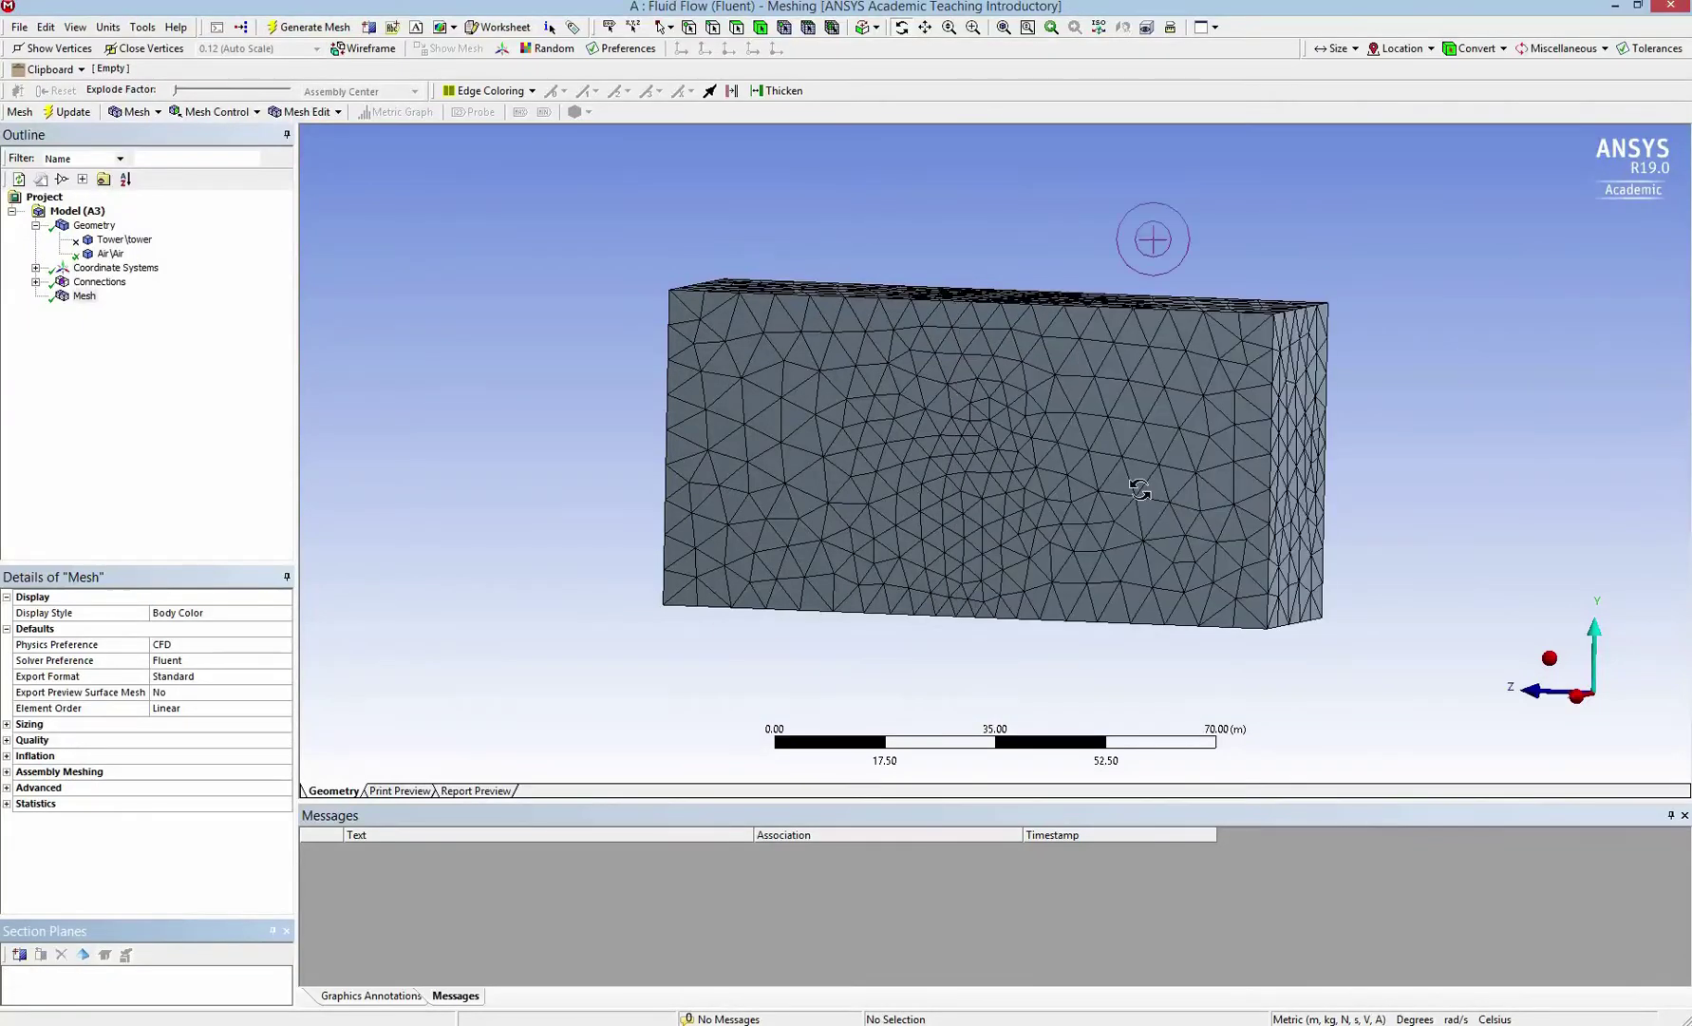
# Step: Section the mesh vertically again near the tower to inspect the cells around it, and remove that section plane
pyautogui.click(1576, 703)
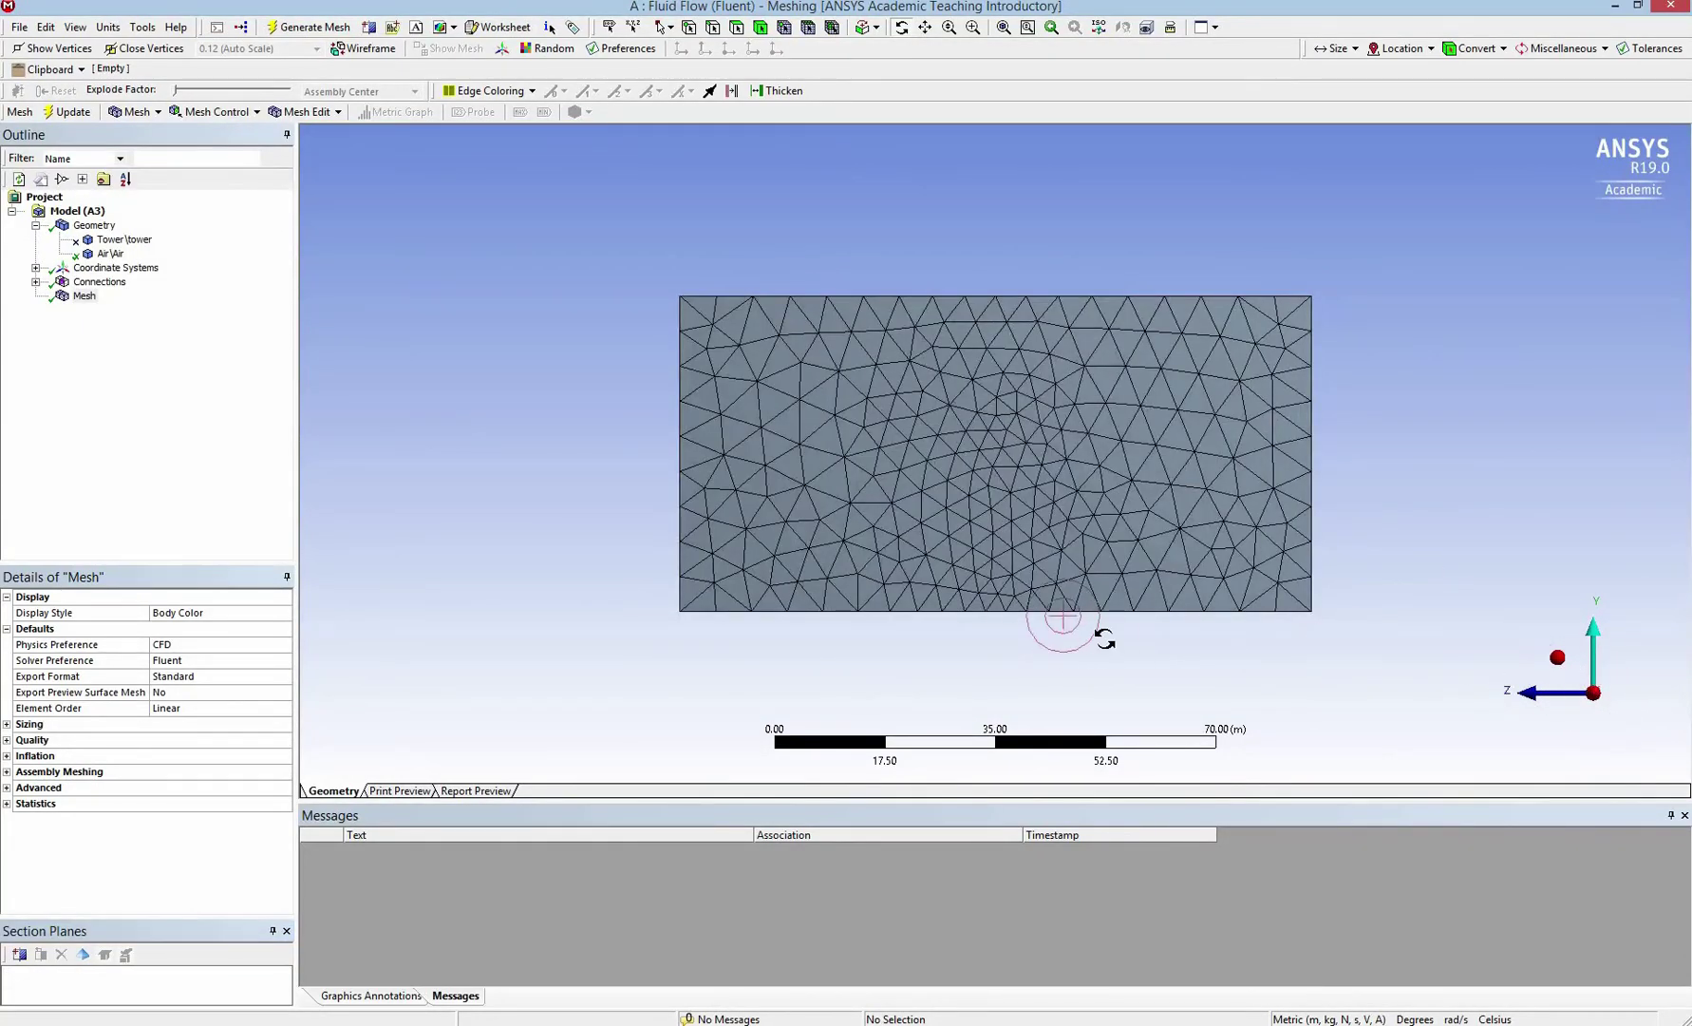
pyautogui.moveTo(1054, 626); pyautogui.dragTo(982, 379)
pyautogui.click(370, 26)
pyautogui.moveTo(998, 304)
pyautogui.mouseDown()
pyautogui.moveTo(997, 543)
pyautogui.moveTo(1016, 574)
pyautogui.mouseUp()
pyautogui.moveTo(1045, 423); pyautogui.dragTo(788, 258)
pyautogui.click(53, 972)
pyautogui.press('Delete')
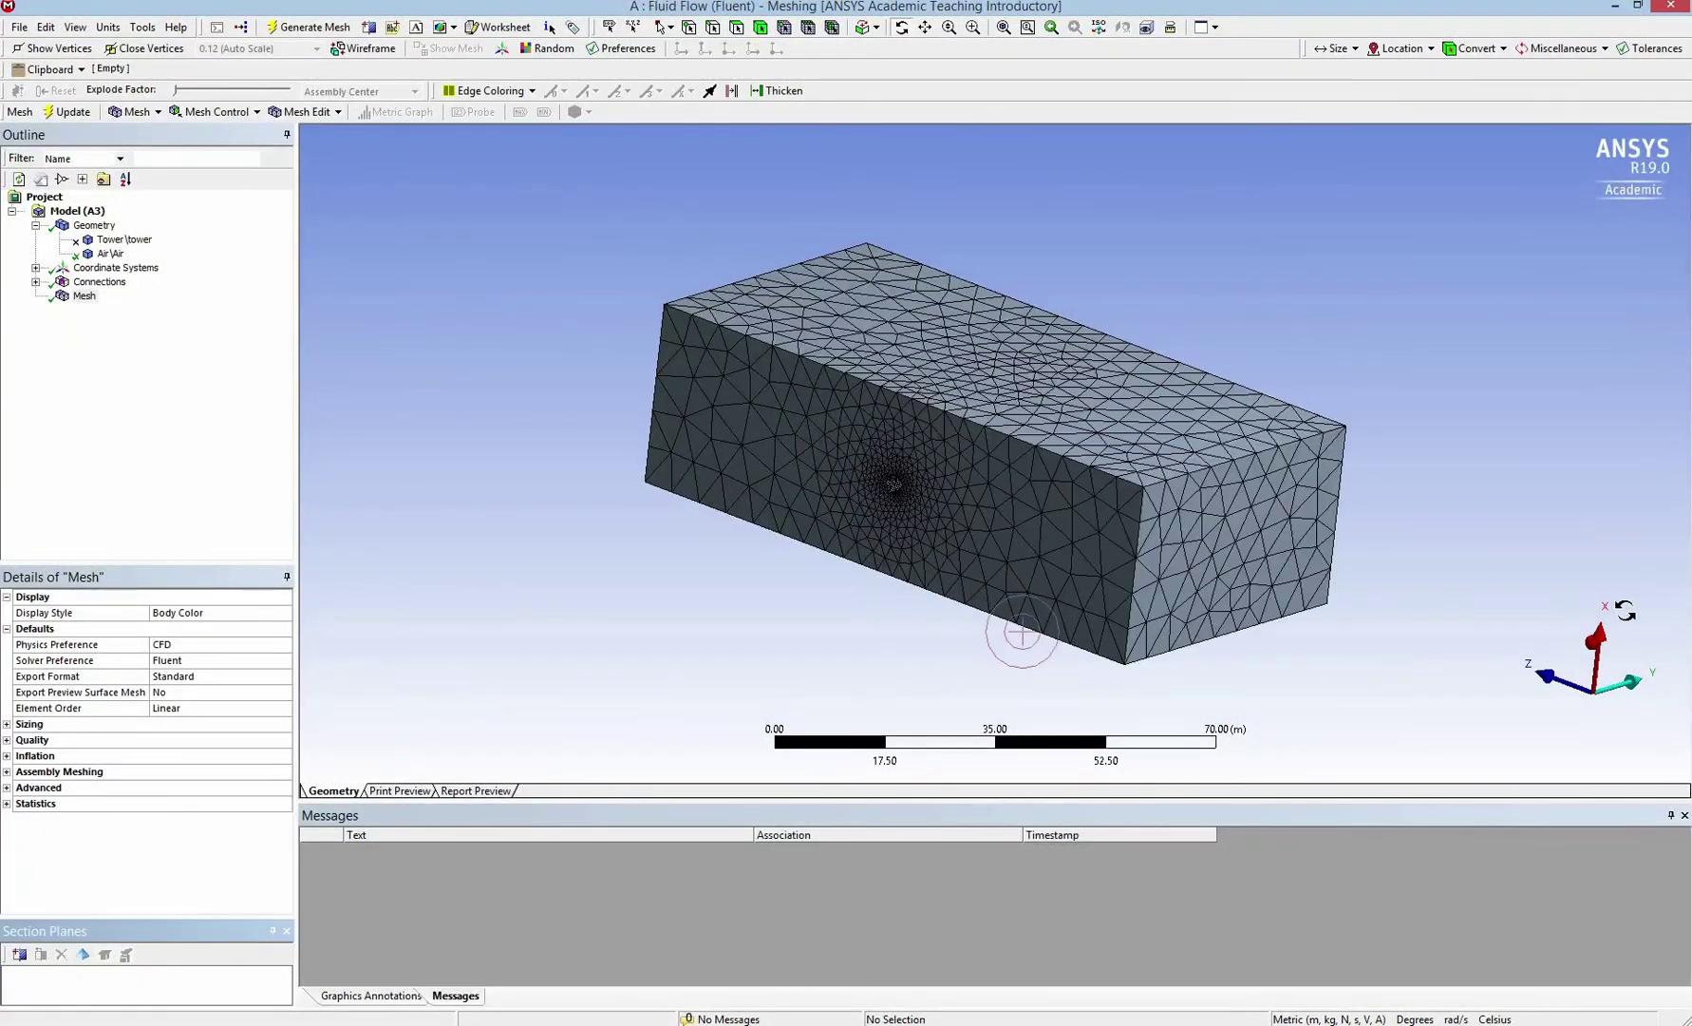
# Step: Create a named selection called Inlet on the air box's small end face at the positive Z side
pyautogui.click(1601, 630)
pyautogui.click(1556, 657)
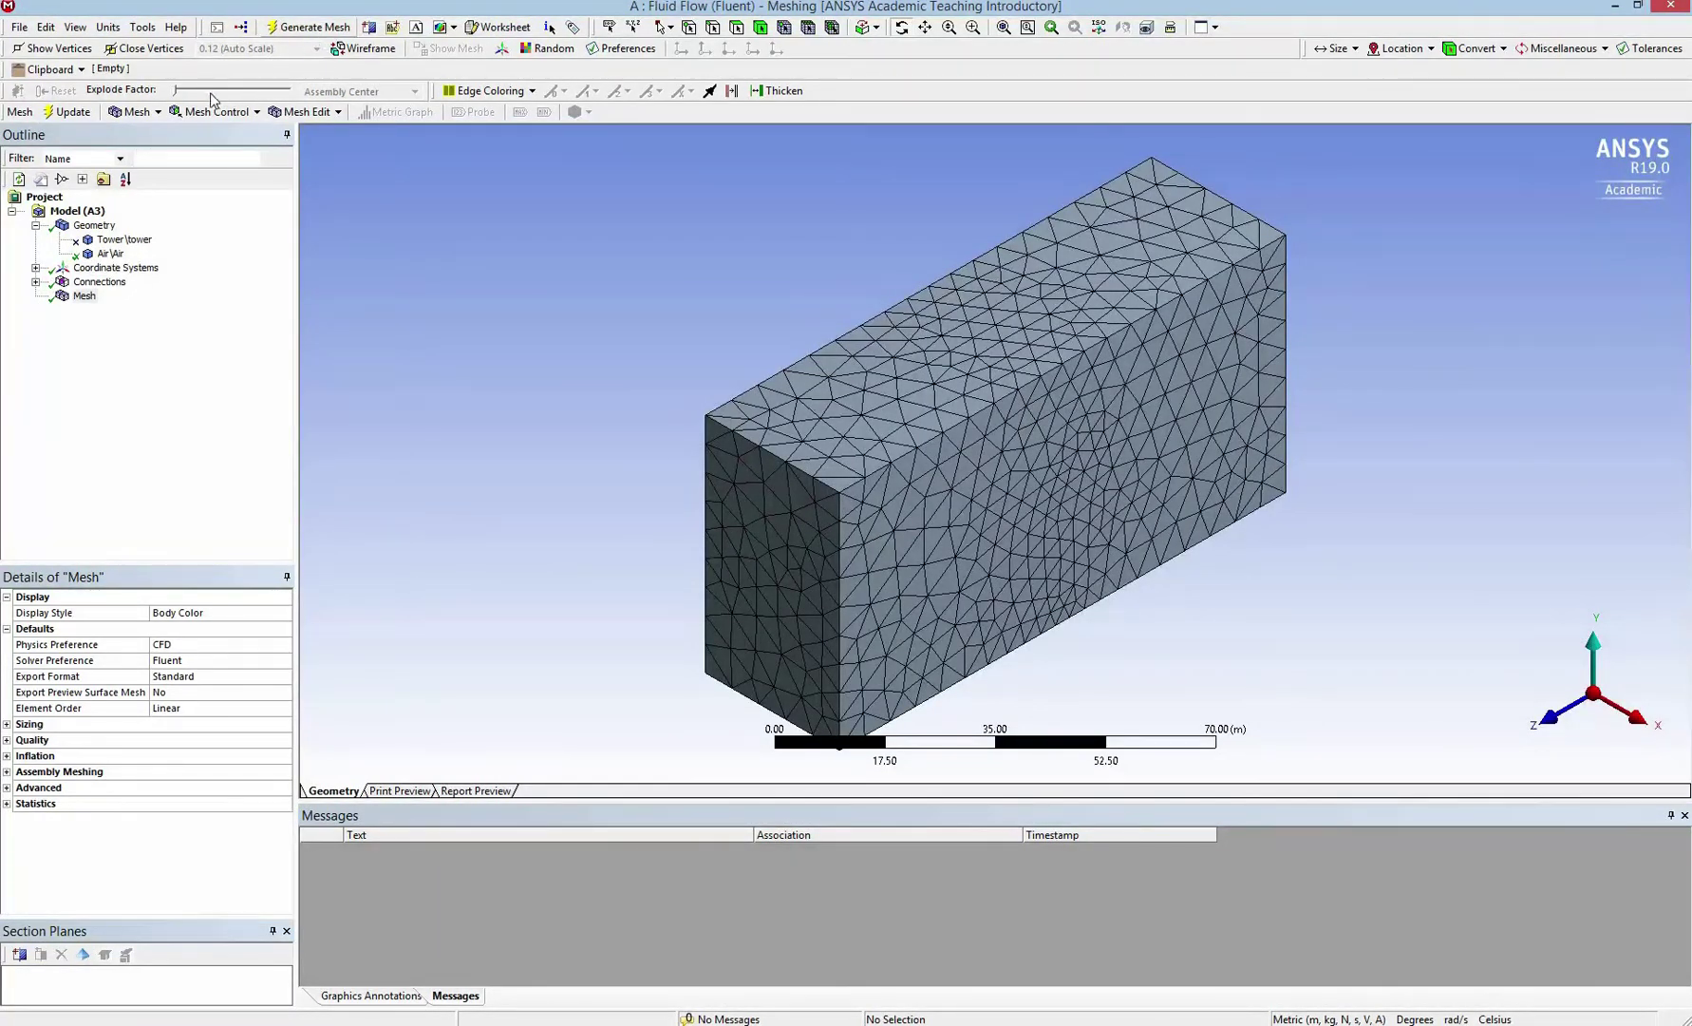
pyautogui.click(737, 29)
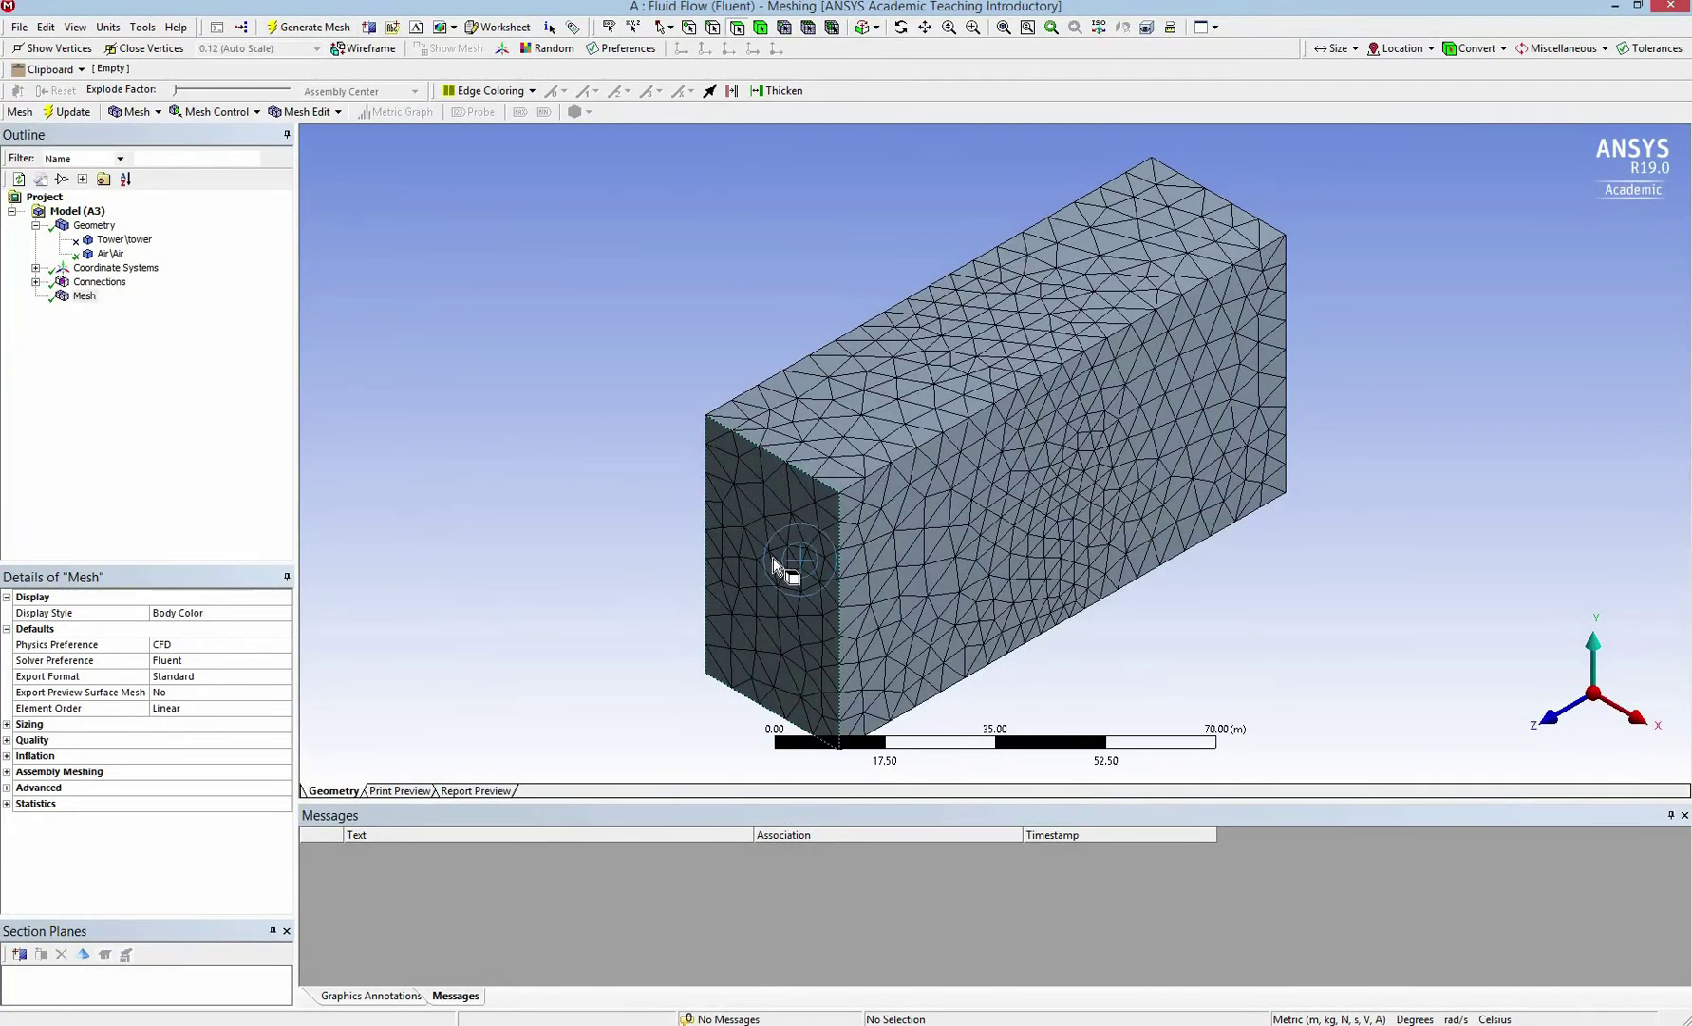
pyautogui.click(774, 563)
pyautogui.rightClick(779, 584)
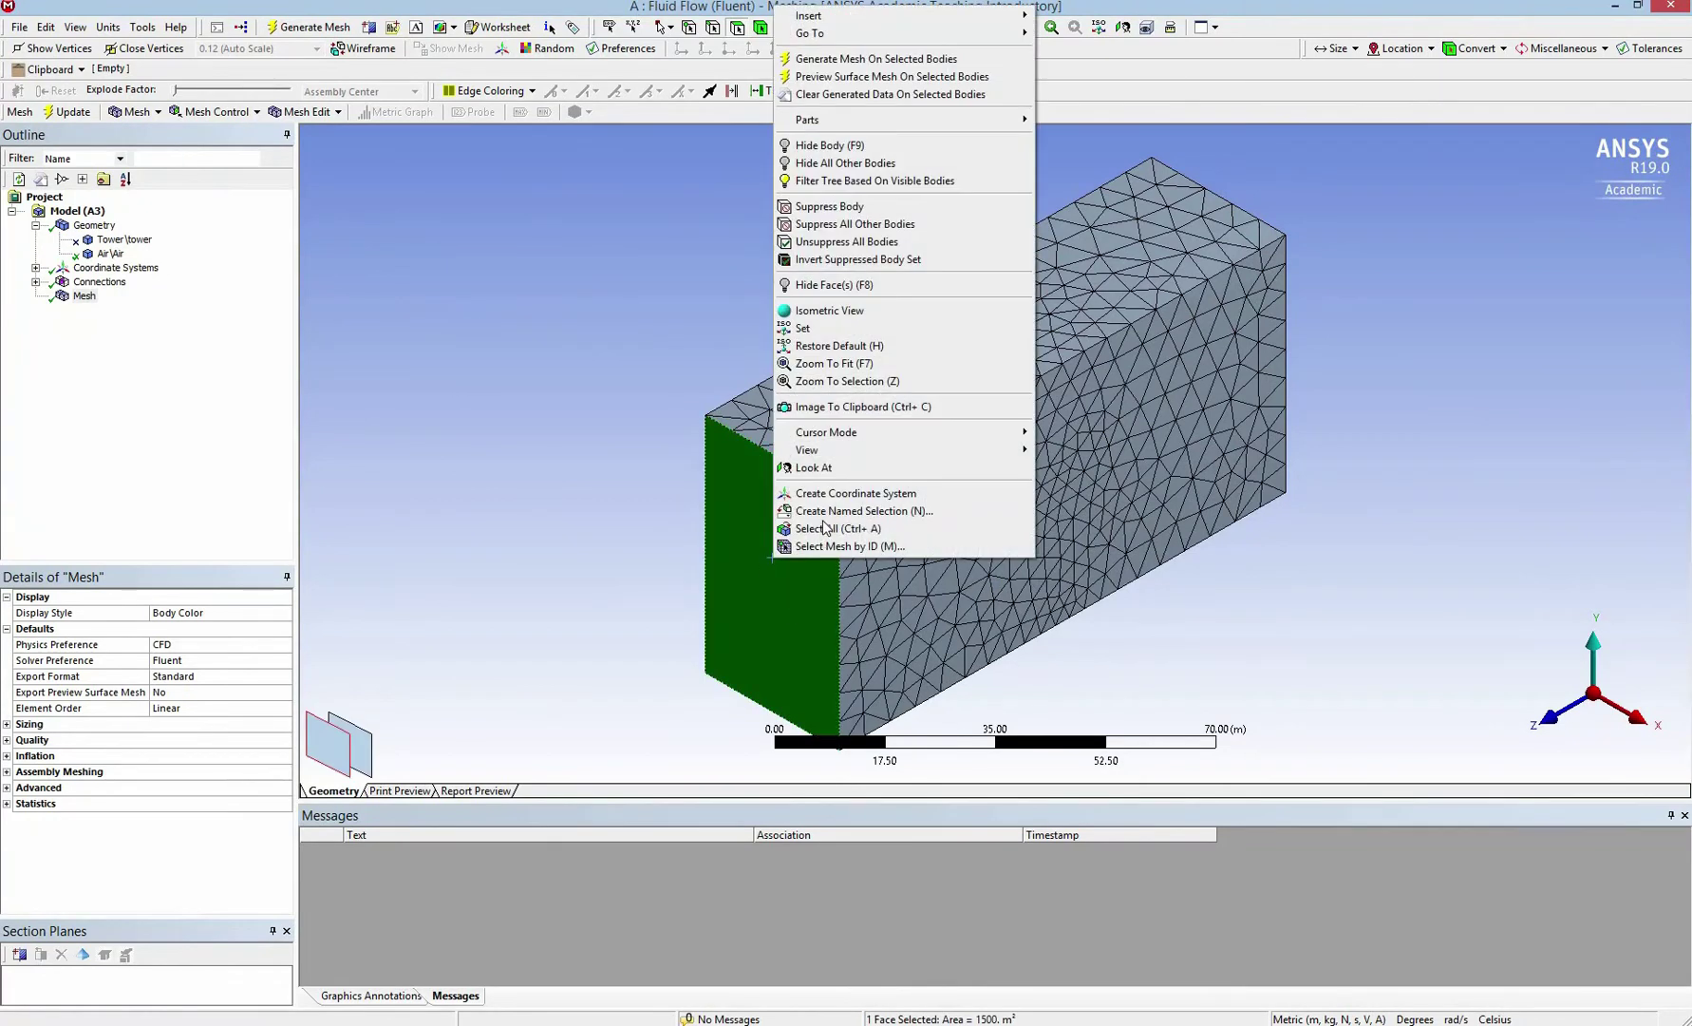
pyautogui.click(830, 517)
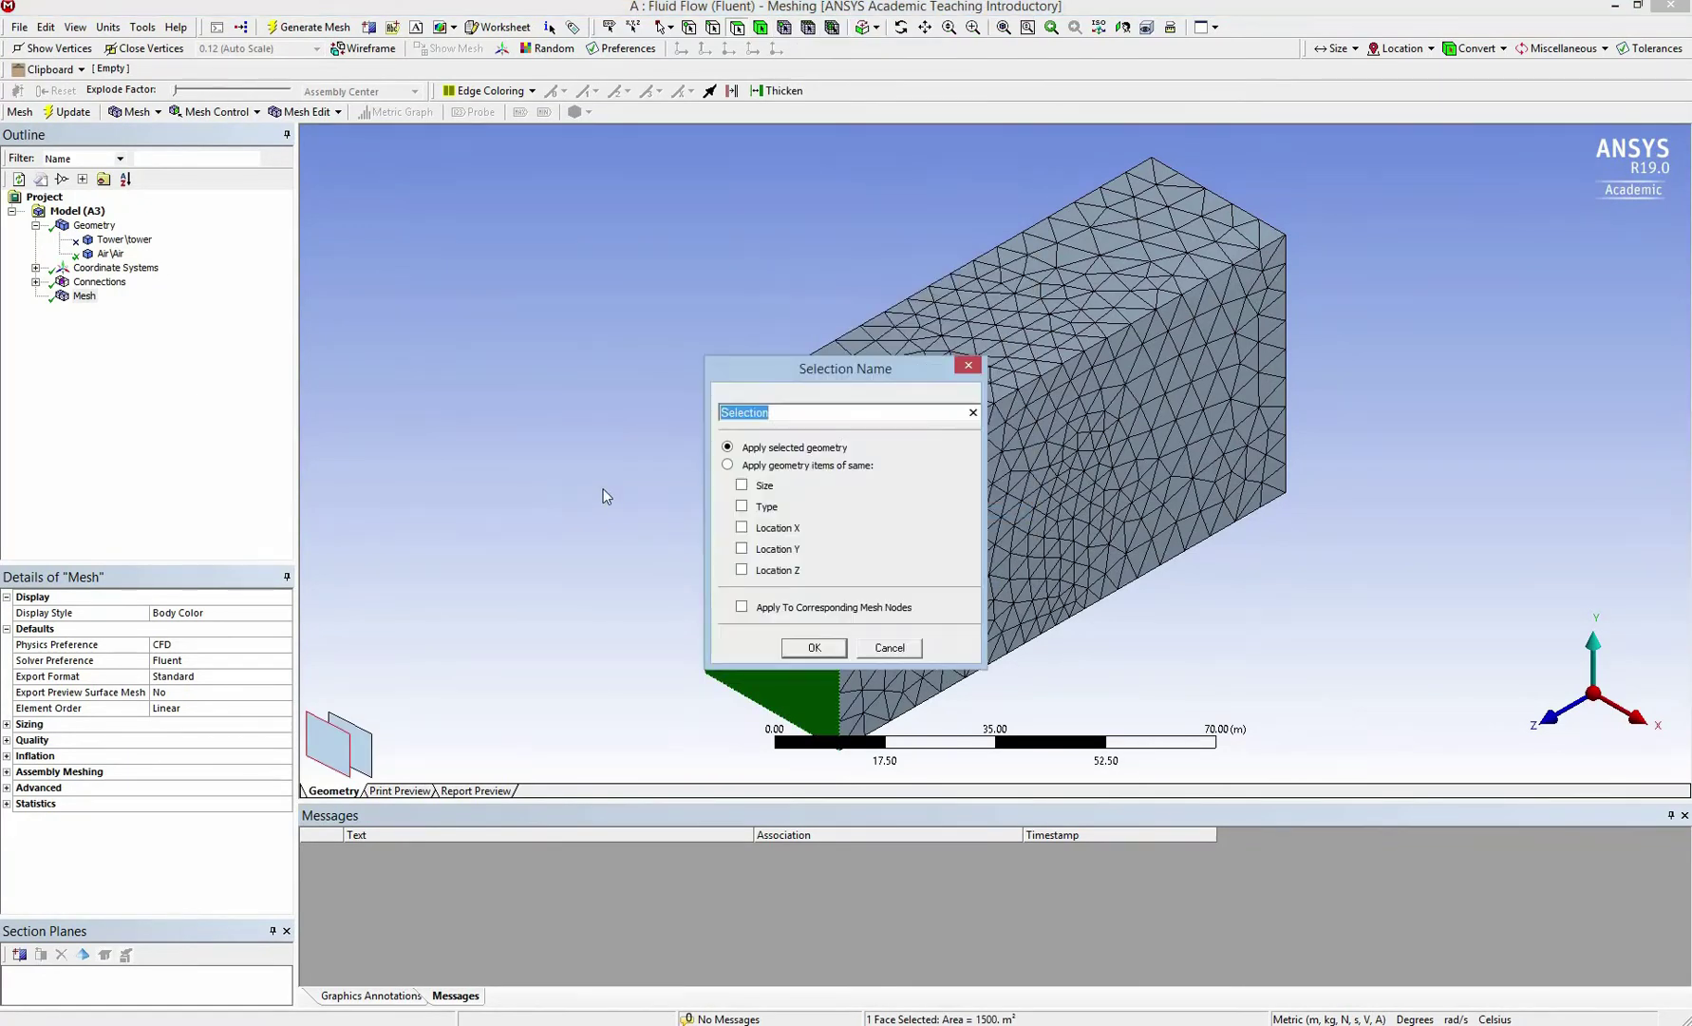
pyautogui.write('Inlet')
pyautogui.click(813, 648)
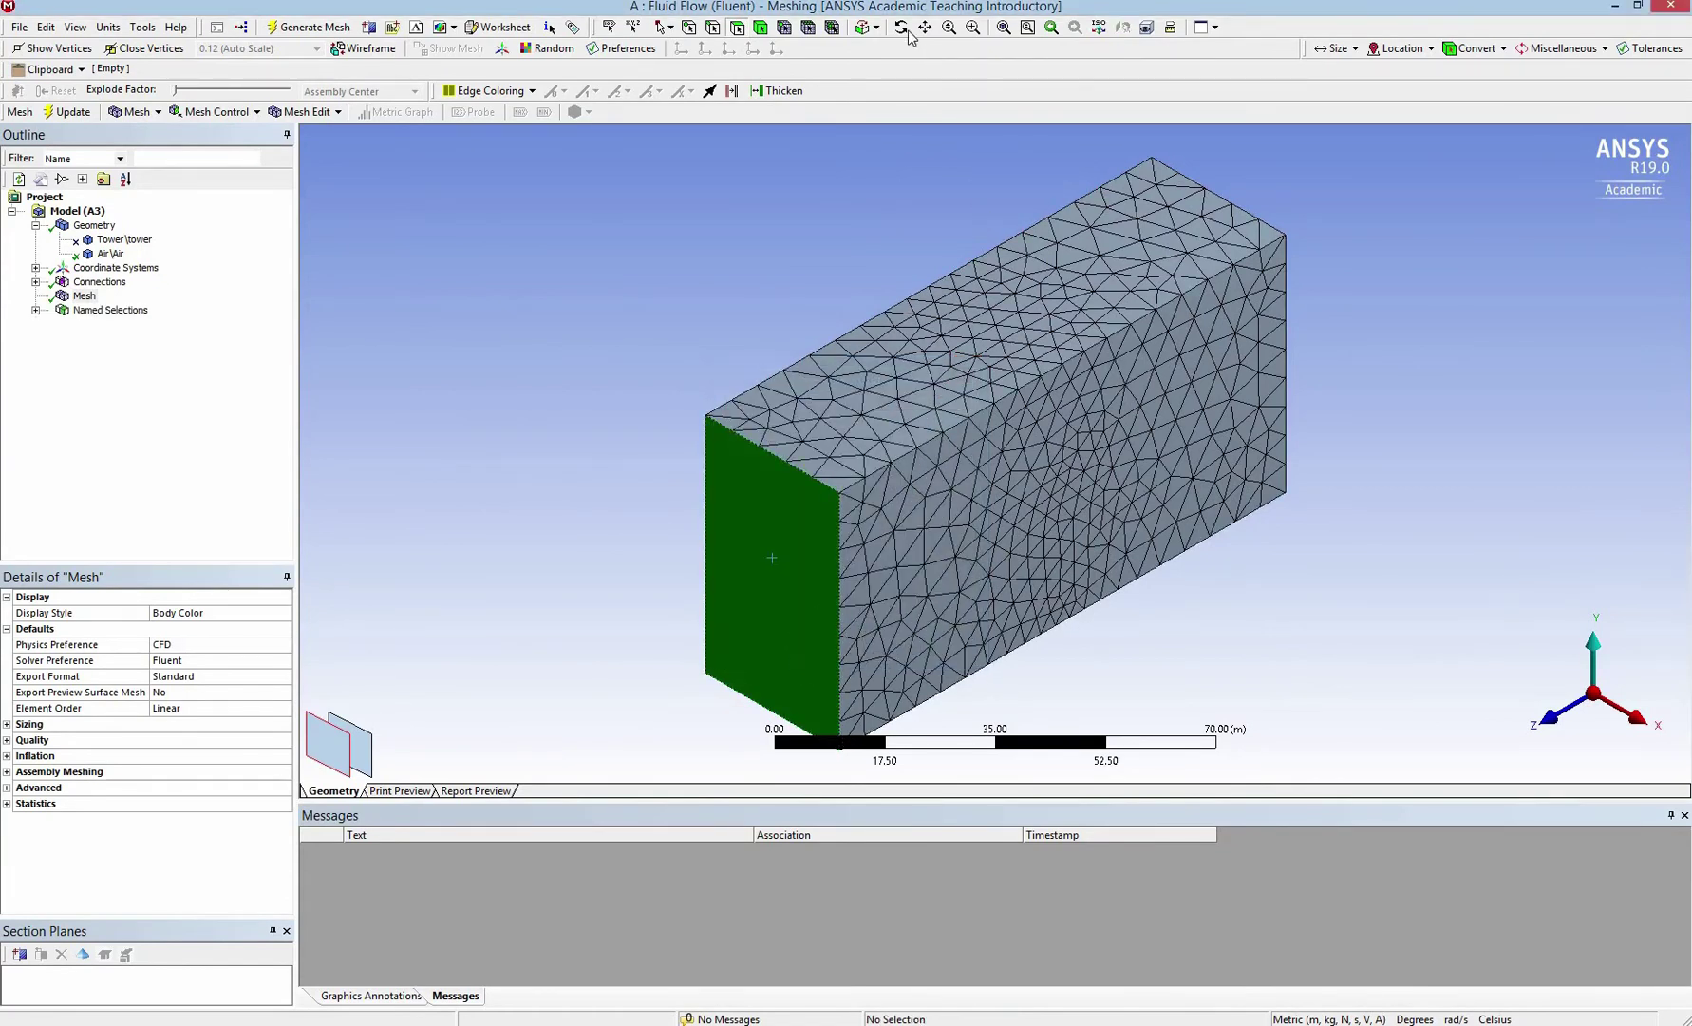
# Step: Create a named selection called Outlet on the end face opposite the inlet
pyautogui.click(1007, 158)
pyautogui.moveTo(1260, 285); pyautogui.dragTo(933, 302)
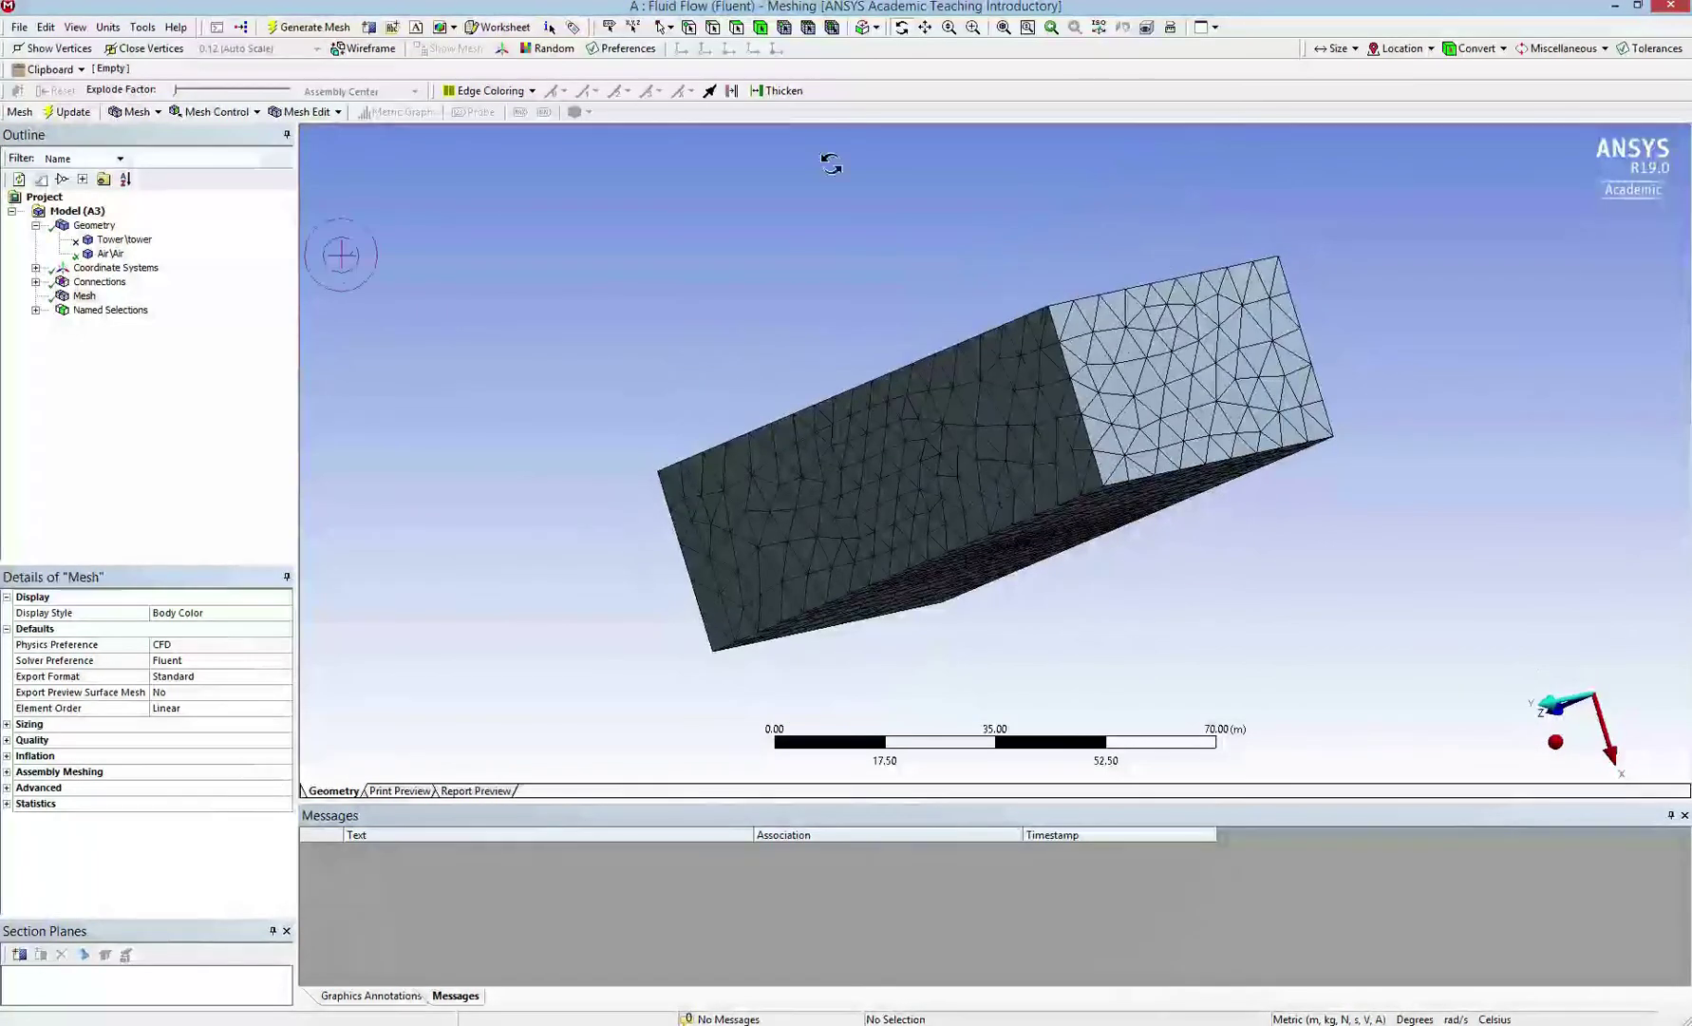
pyautogui.click(1178, 381)
pyautogui.rightClick(1154, 372)
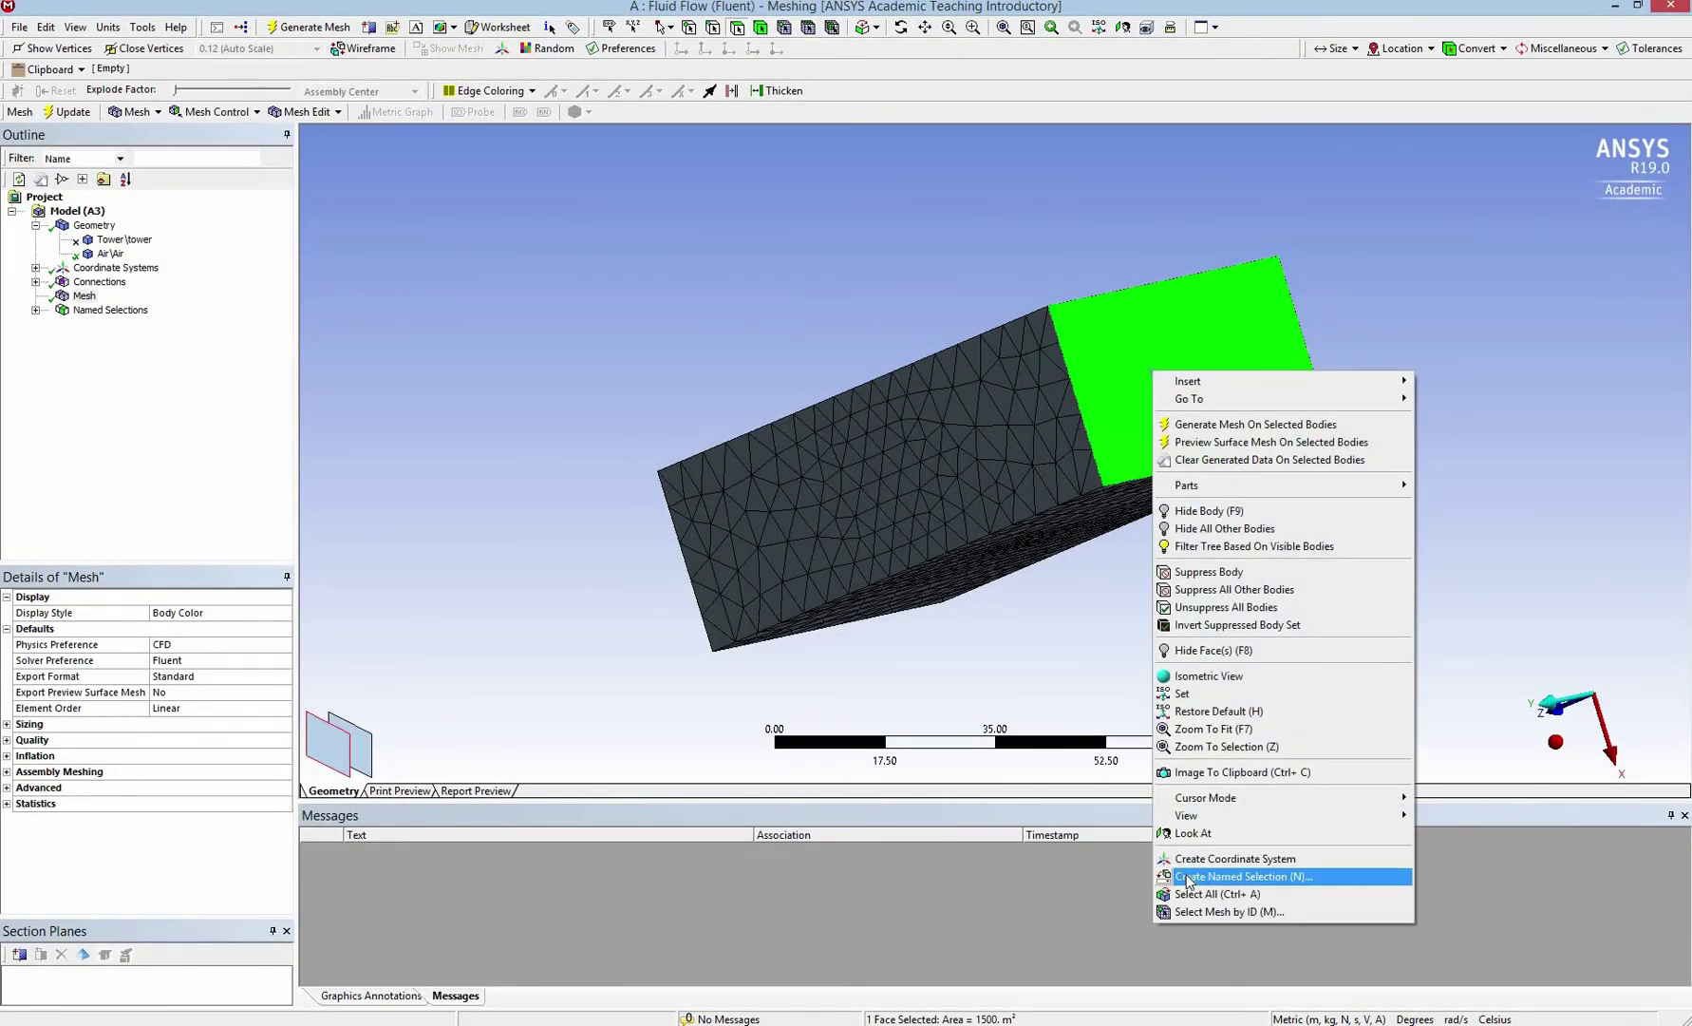
pyautogui.write('n')
pyautogui.write('Outlet')
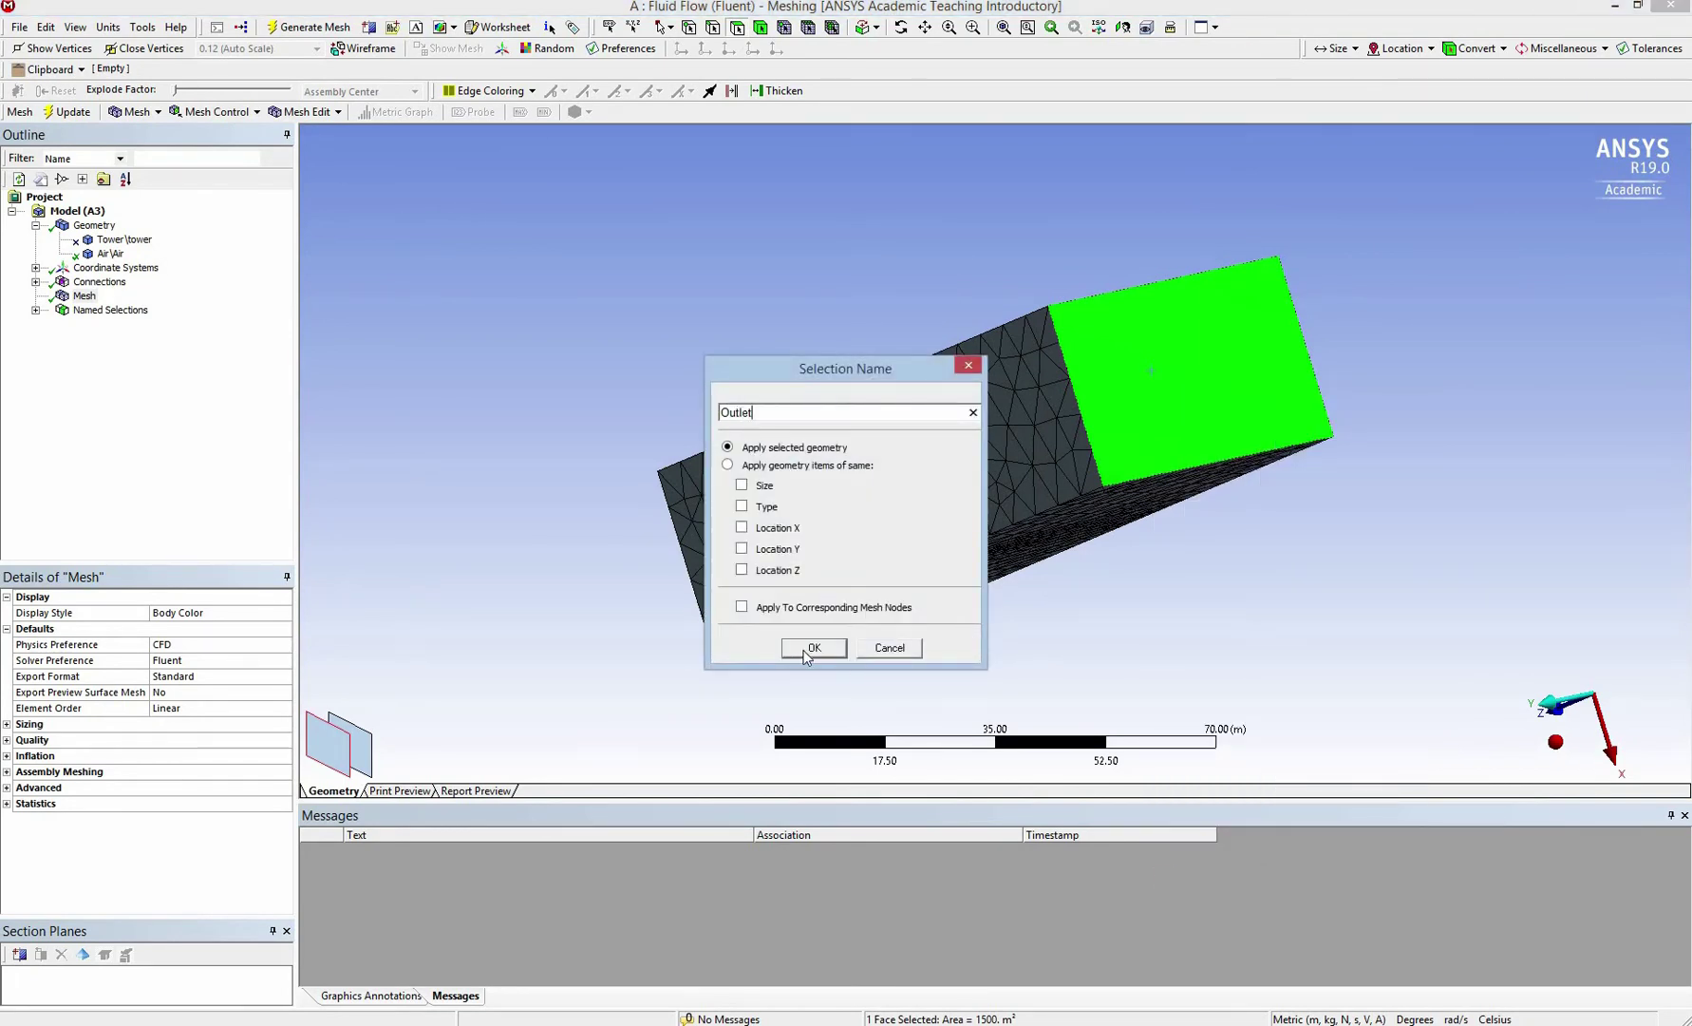
pyautogui.click(814, 647)
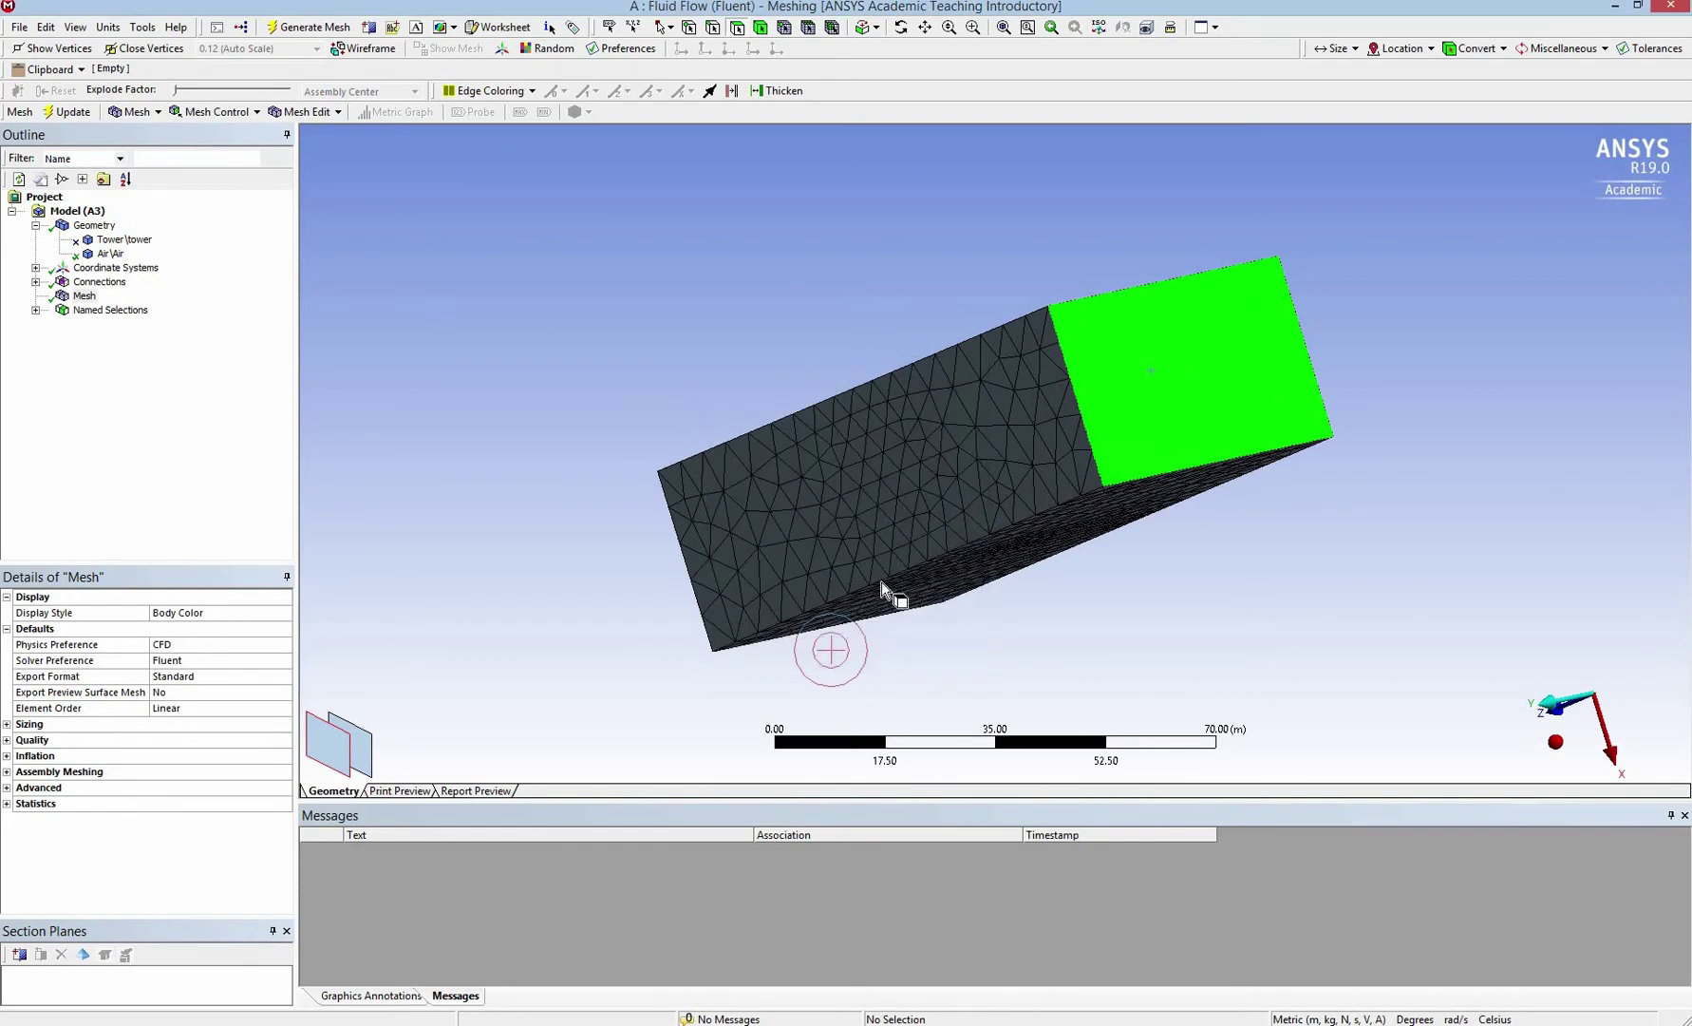
# Step: Create a named selection called Air from the air box's top face and its two long side faces
pyautogui.click(967, 556)
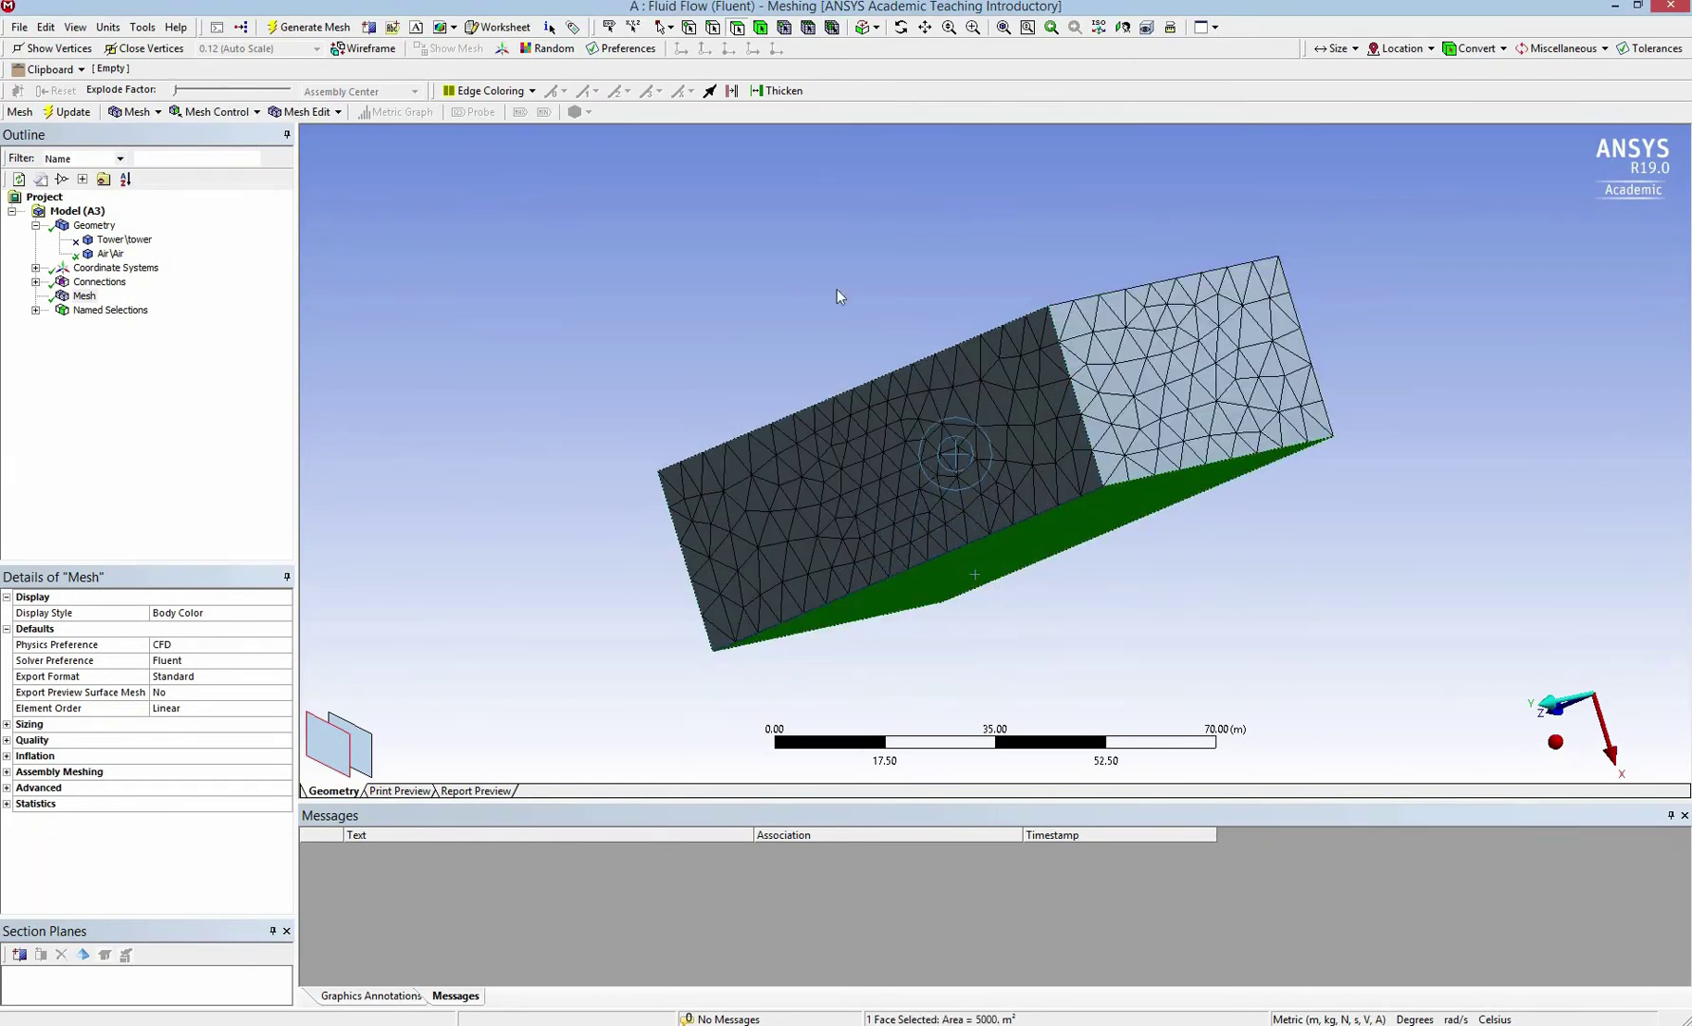
pyautogui.keyDown('ctrl'); pyautogui.click(926, 456); pyautogui.keyUp('ctrl')
pyautogui.click(900, 26)
pyautogui.moveTo(913, 254); pyautogui.dragTo(883, 274)
pyautogui.keyDown('ctrl'); pyautogui.click(956, 368); pyautogui.keyUp('ctrl')
pyautogui.rightClick(955, 365)
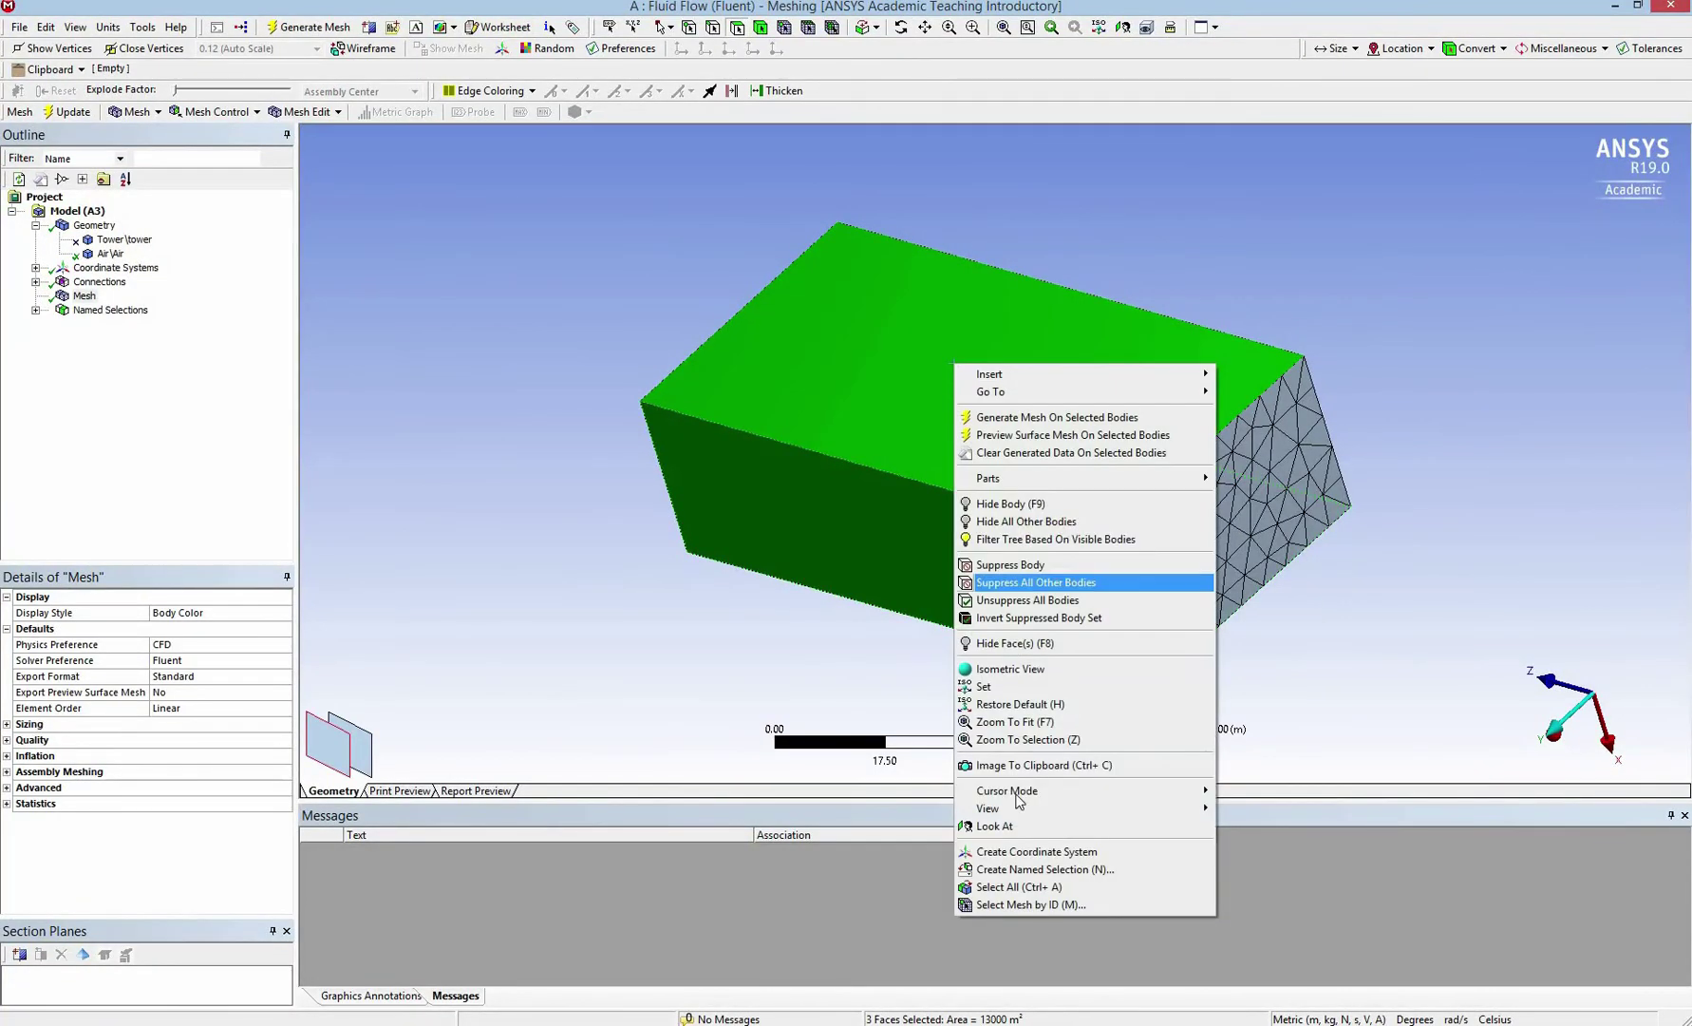
pyautogui.click(1022, 871)
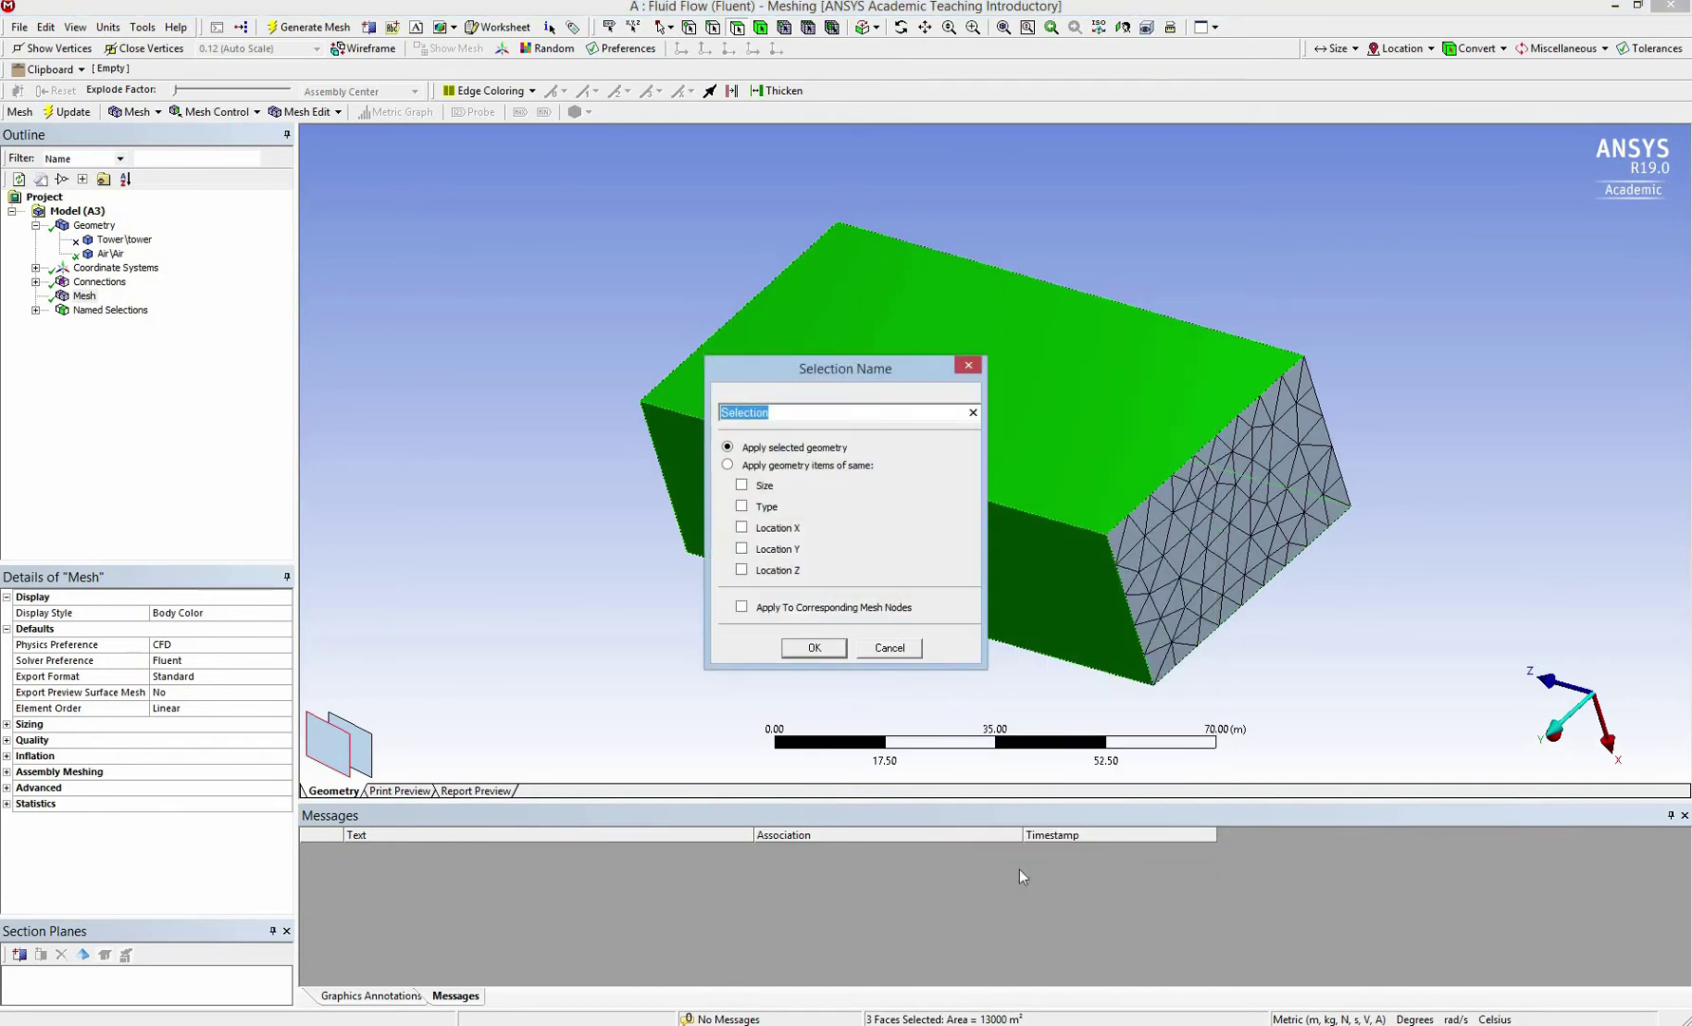
pyautogui.write('Air')
pyautogui.click(815, 648)
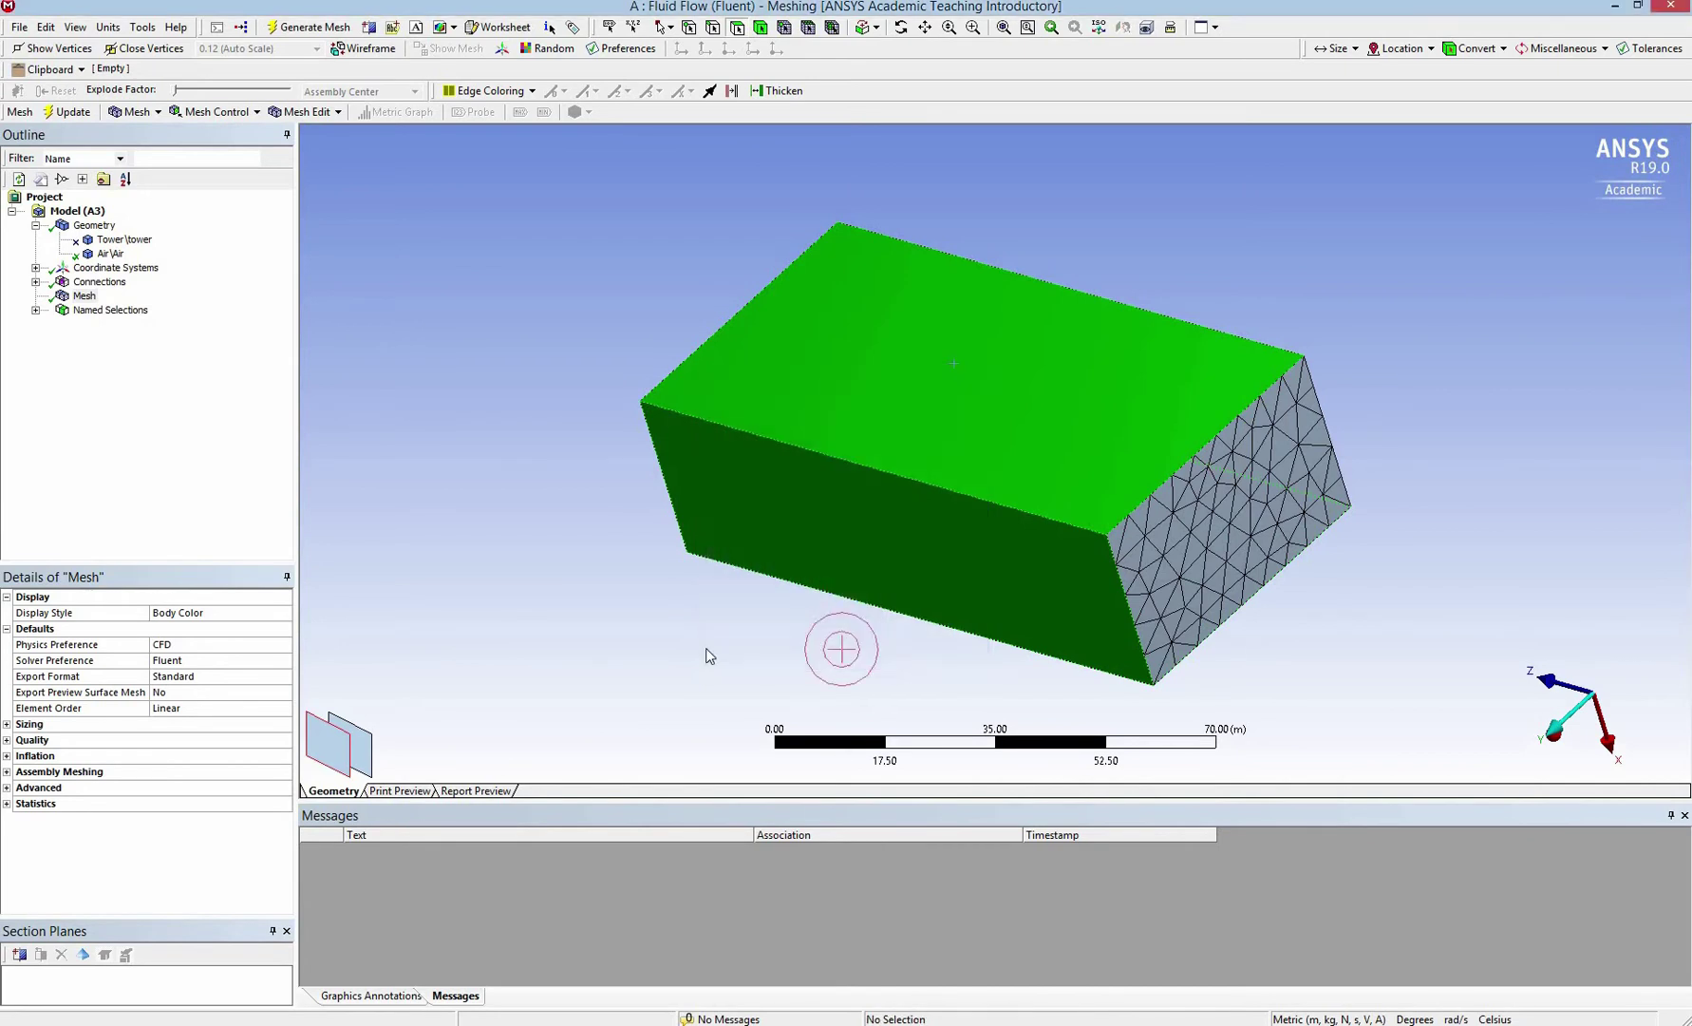
# Step: Create a named selection called Ground on the underside face of the air box
pyautogui.click(1554, 739)
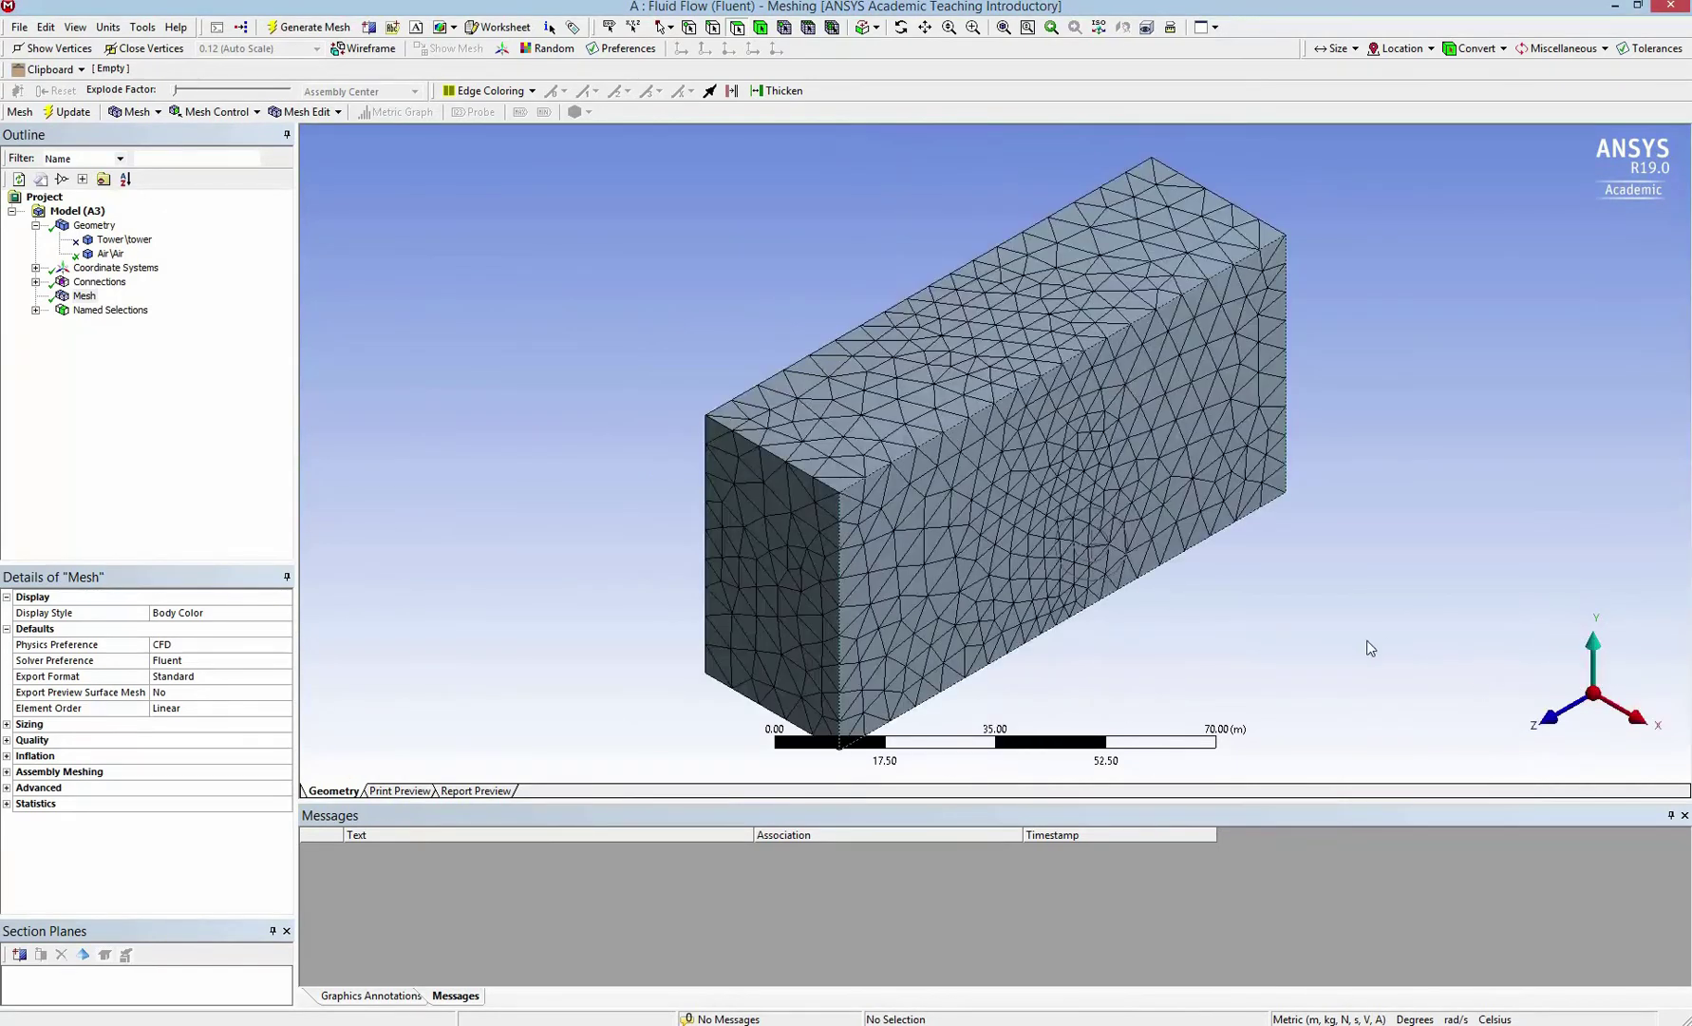
pyautogui.click(902, 26)
pyautogui.moveTo(1130, 499); pyautogui.dragTo(1100, 340)
pyautogui.click(876, 434)
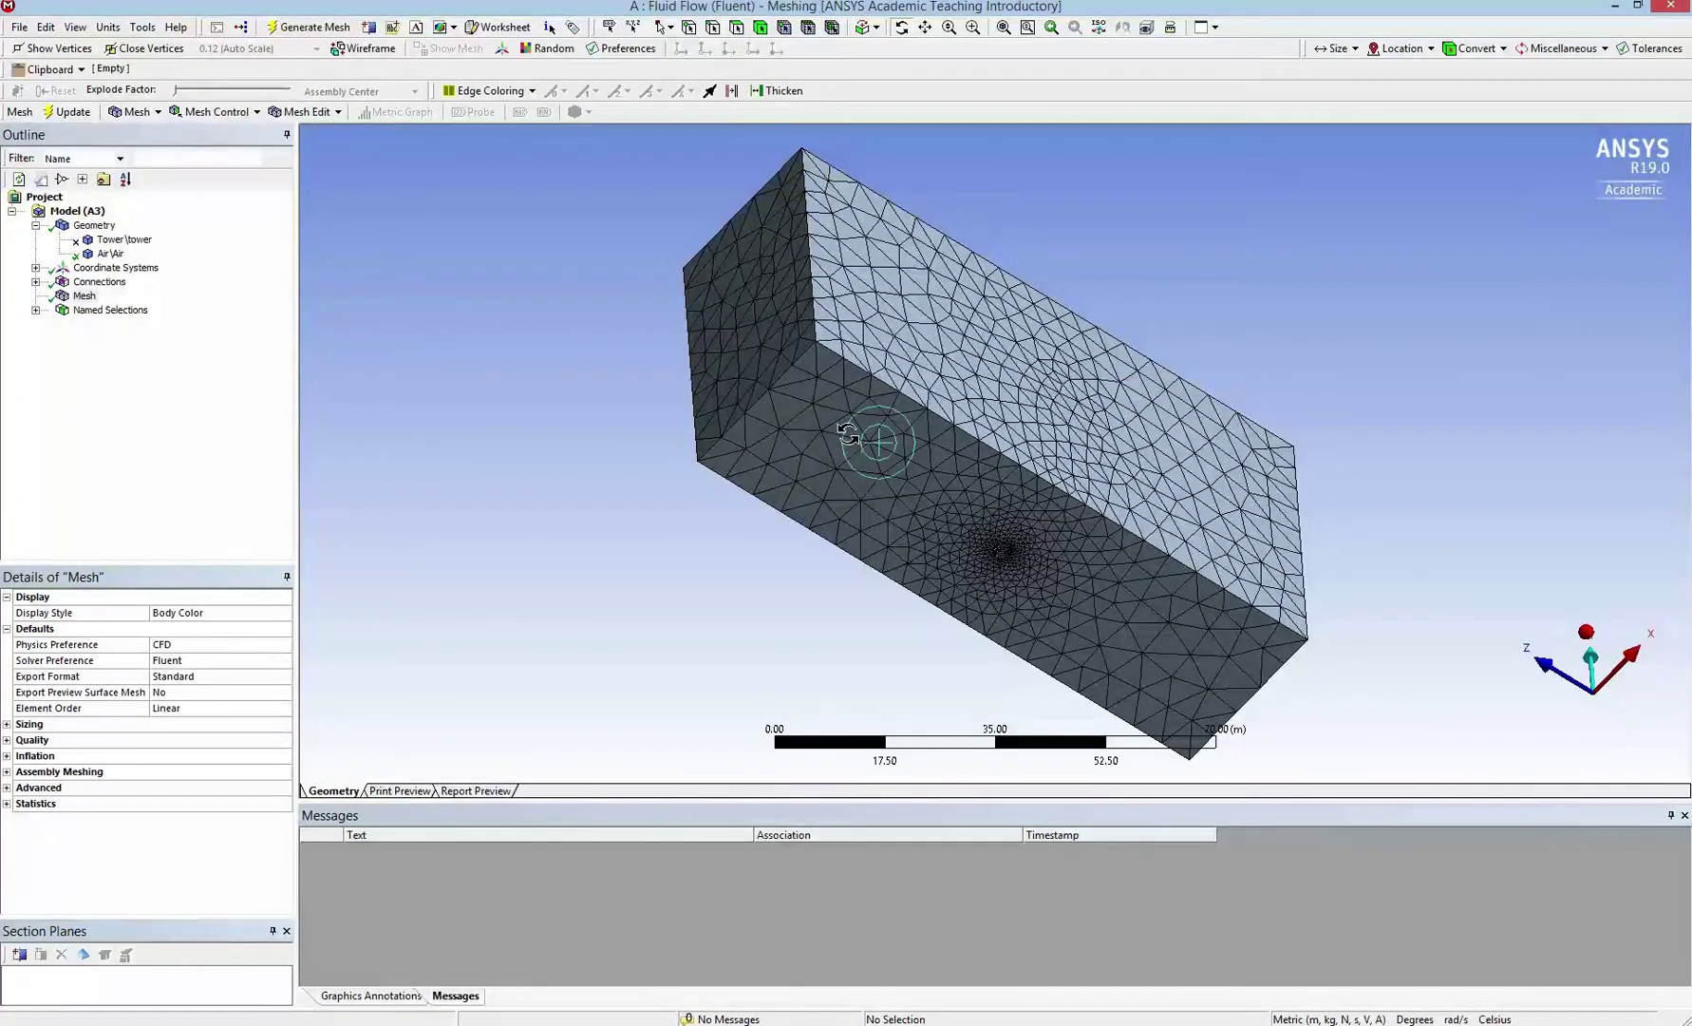
pyautogui.click(917, 489)
pyautogui.rightClick(917, 486)
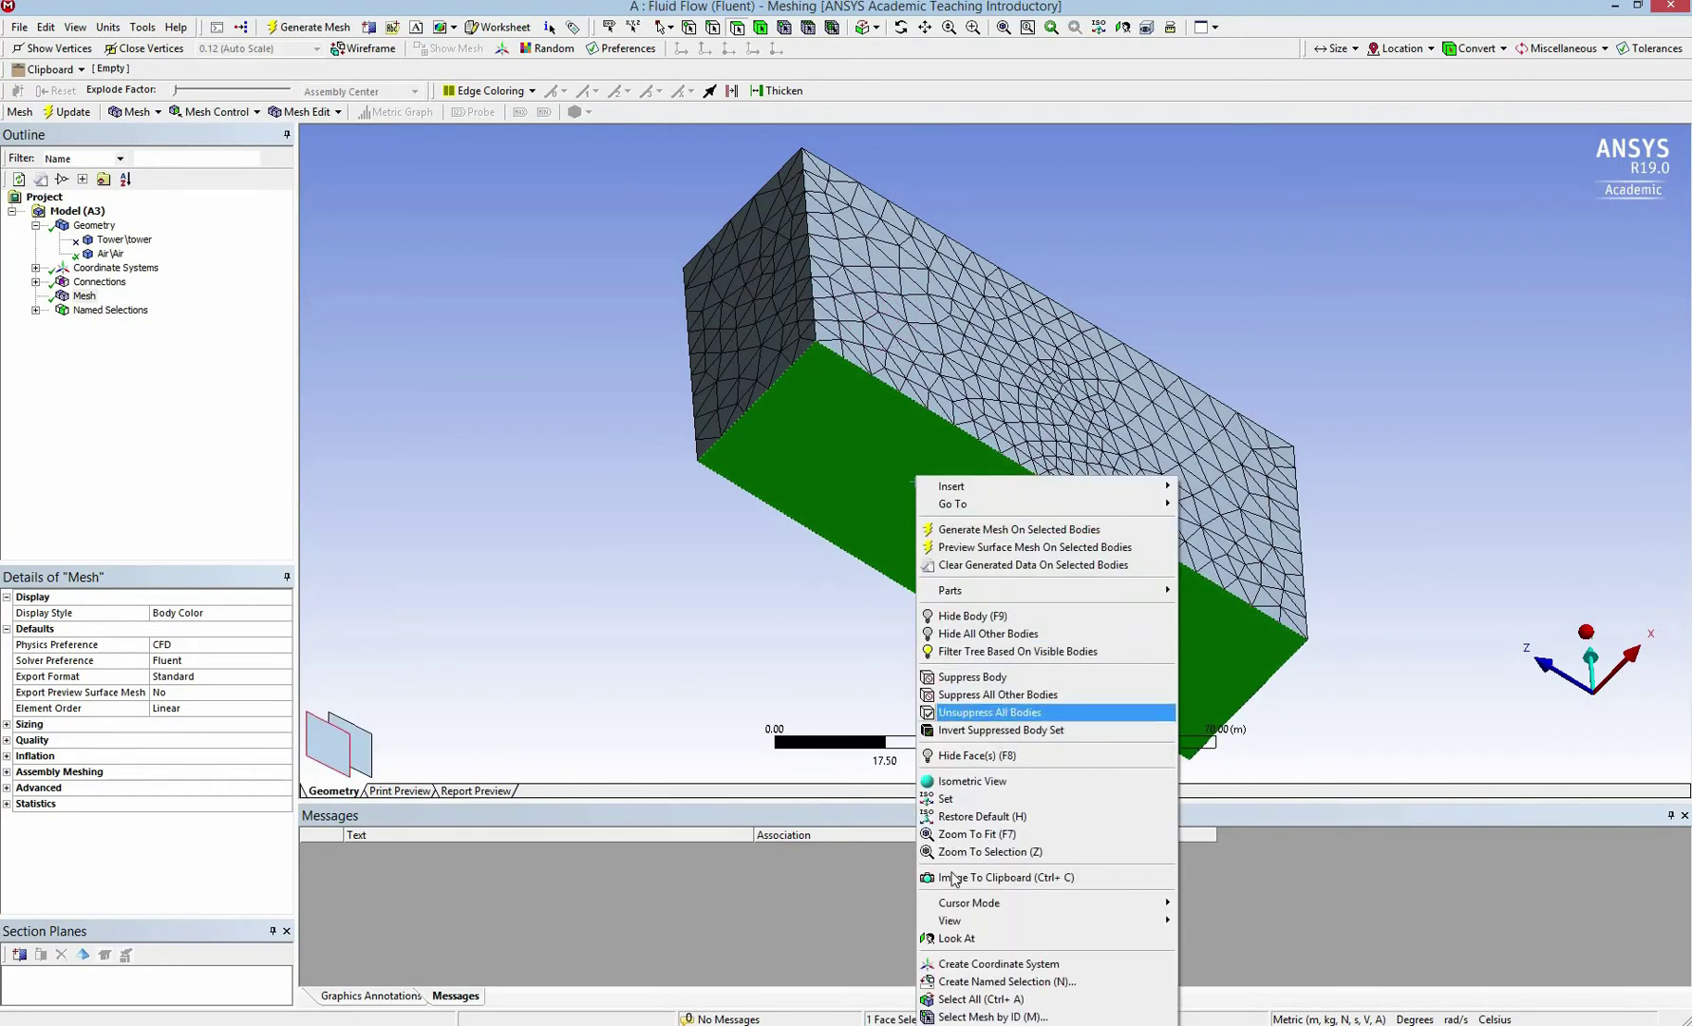
pyautogui.click(955, 983)
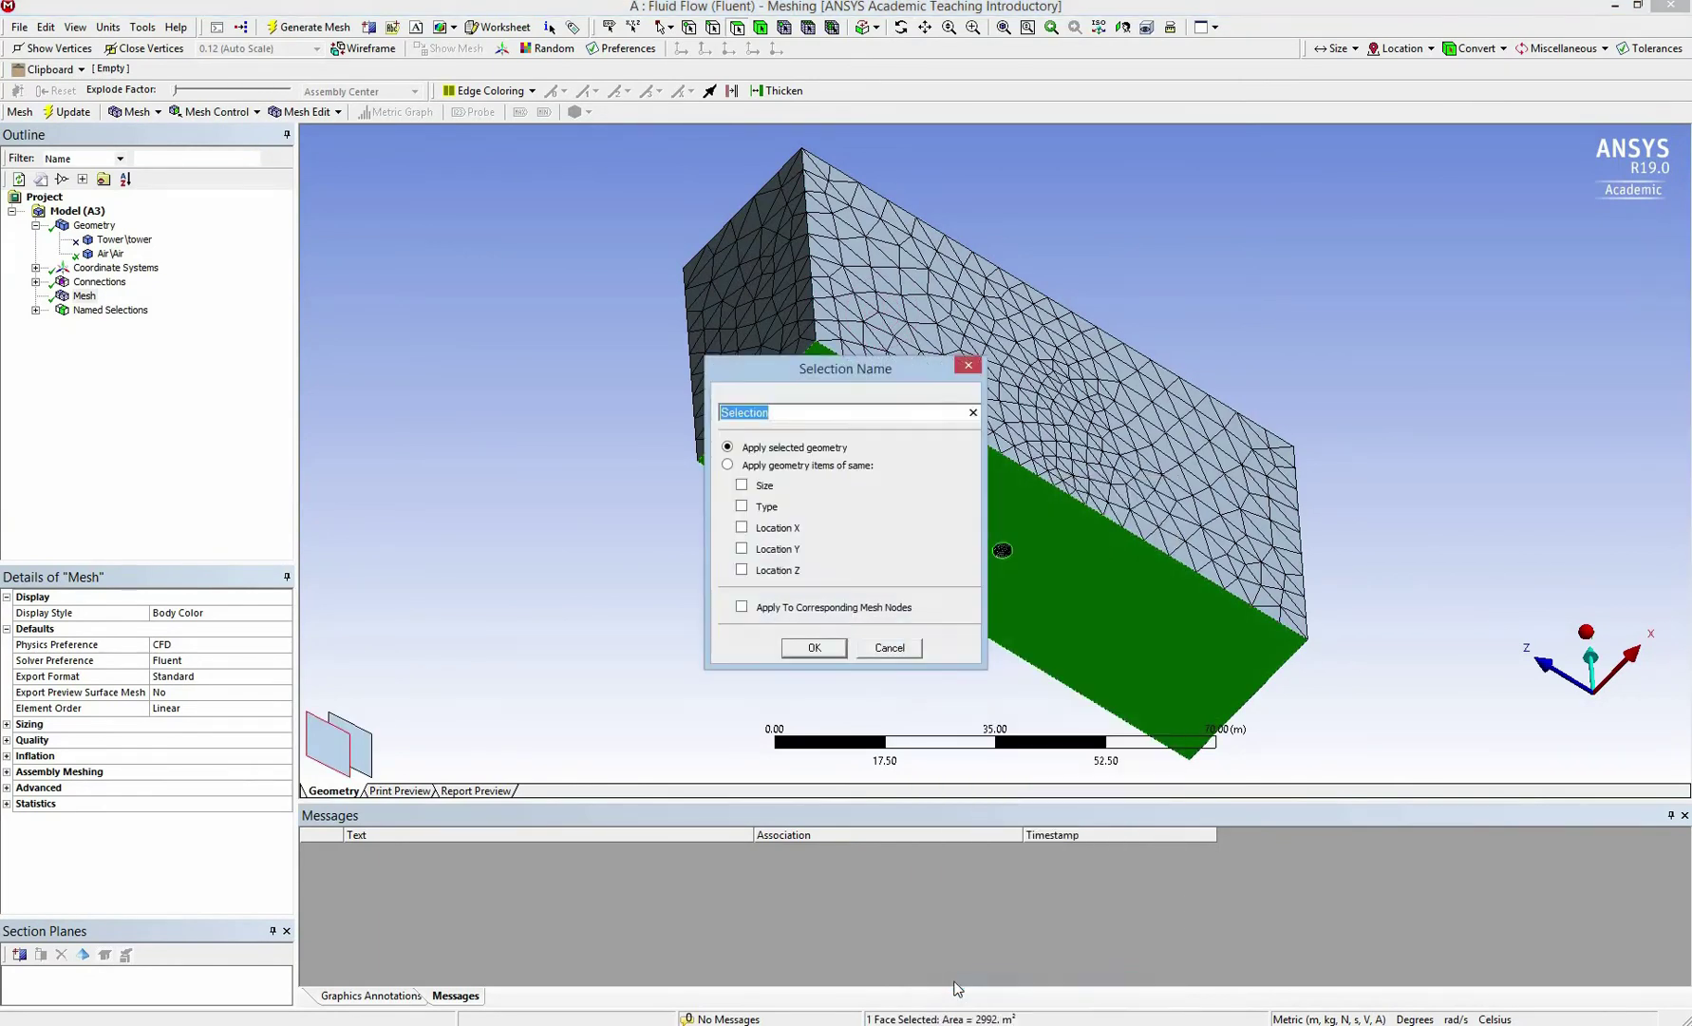
pyautogui.write('Ground')
pyautogui.click(813, 648)
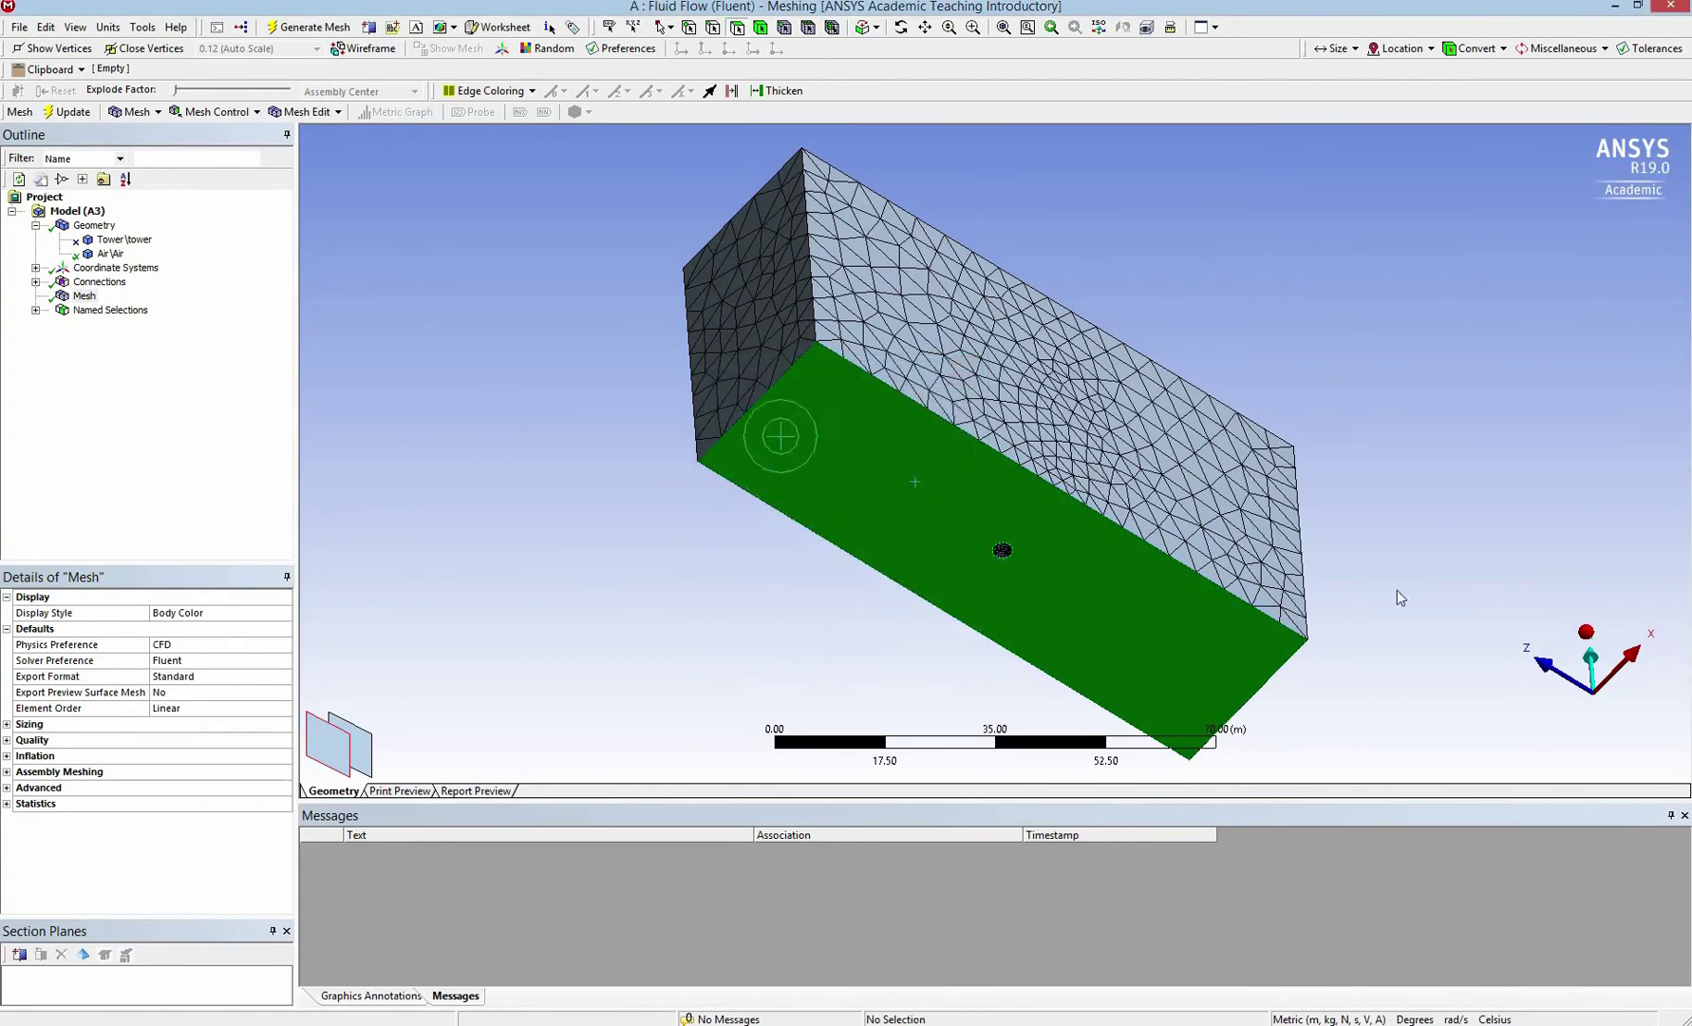
# Step: Update the mesh for Fluent and switch back to the Workbench project schematic
pyautogui.click(1584, 637)
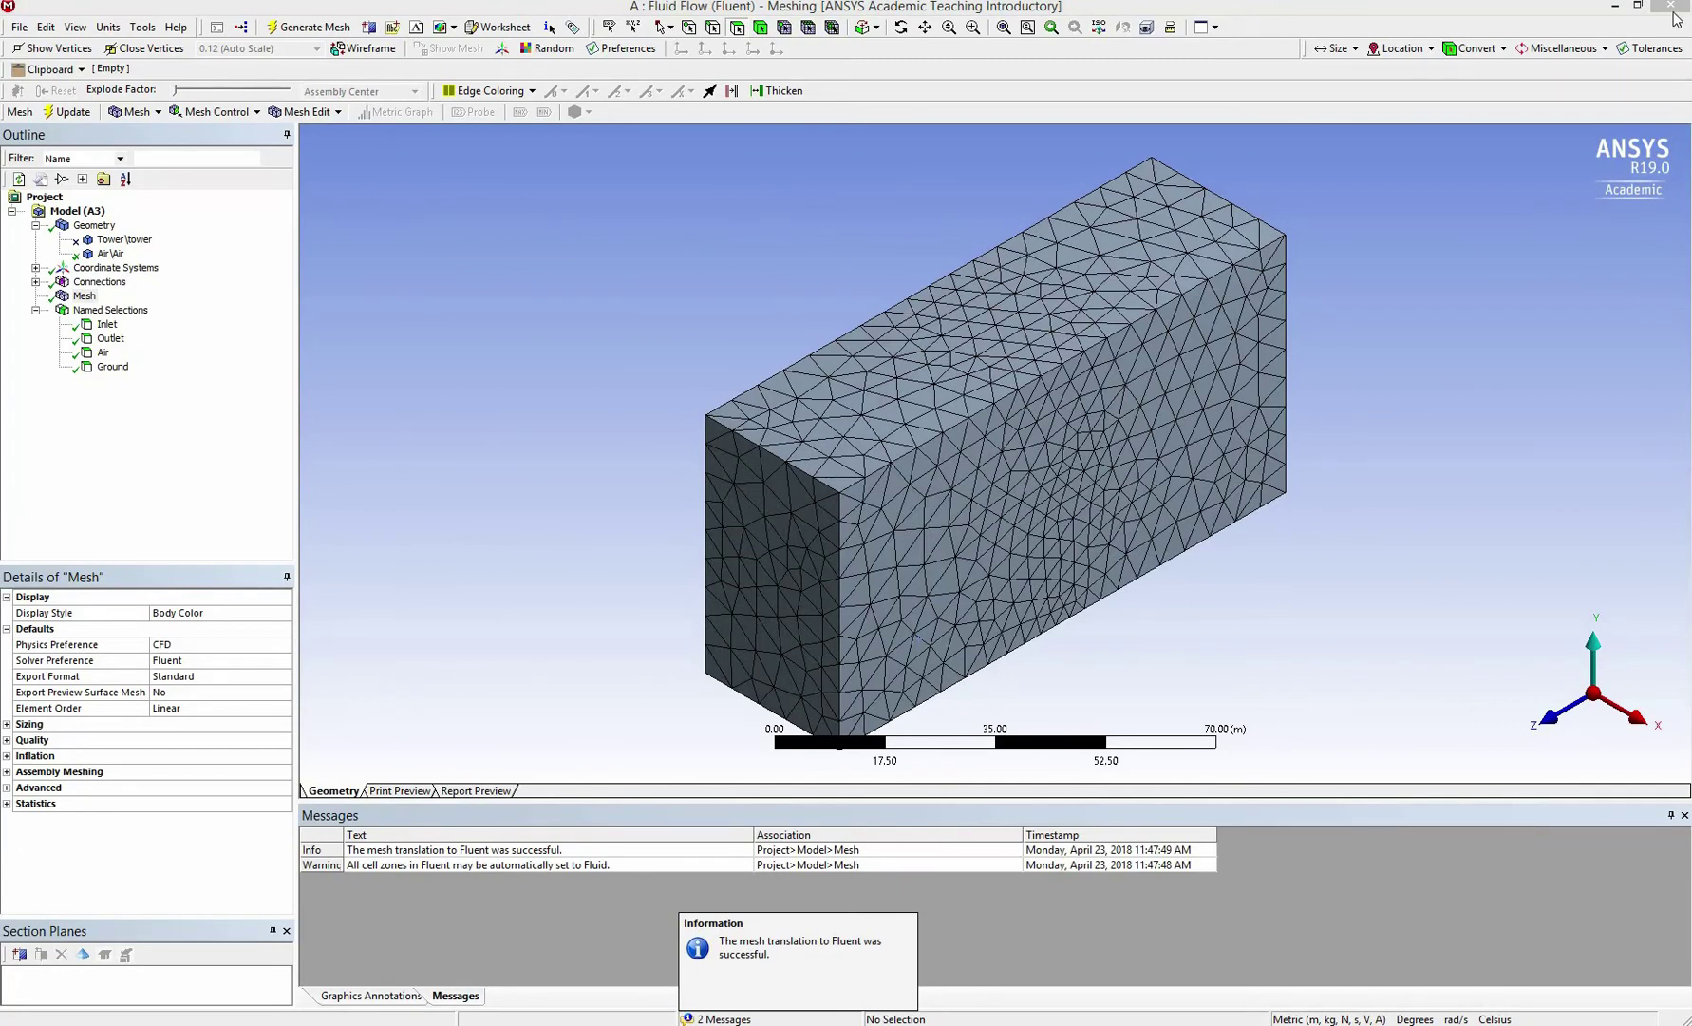
pyautogui.hotkey('alt', 'Tab')
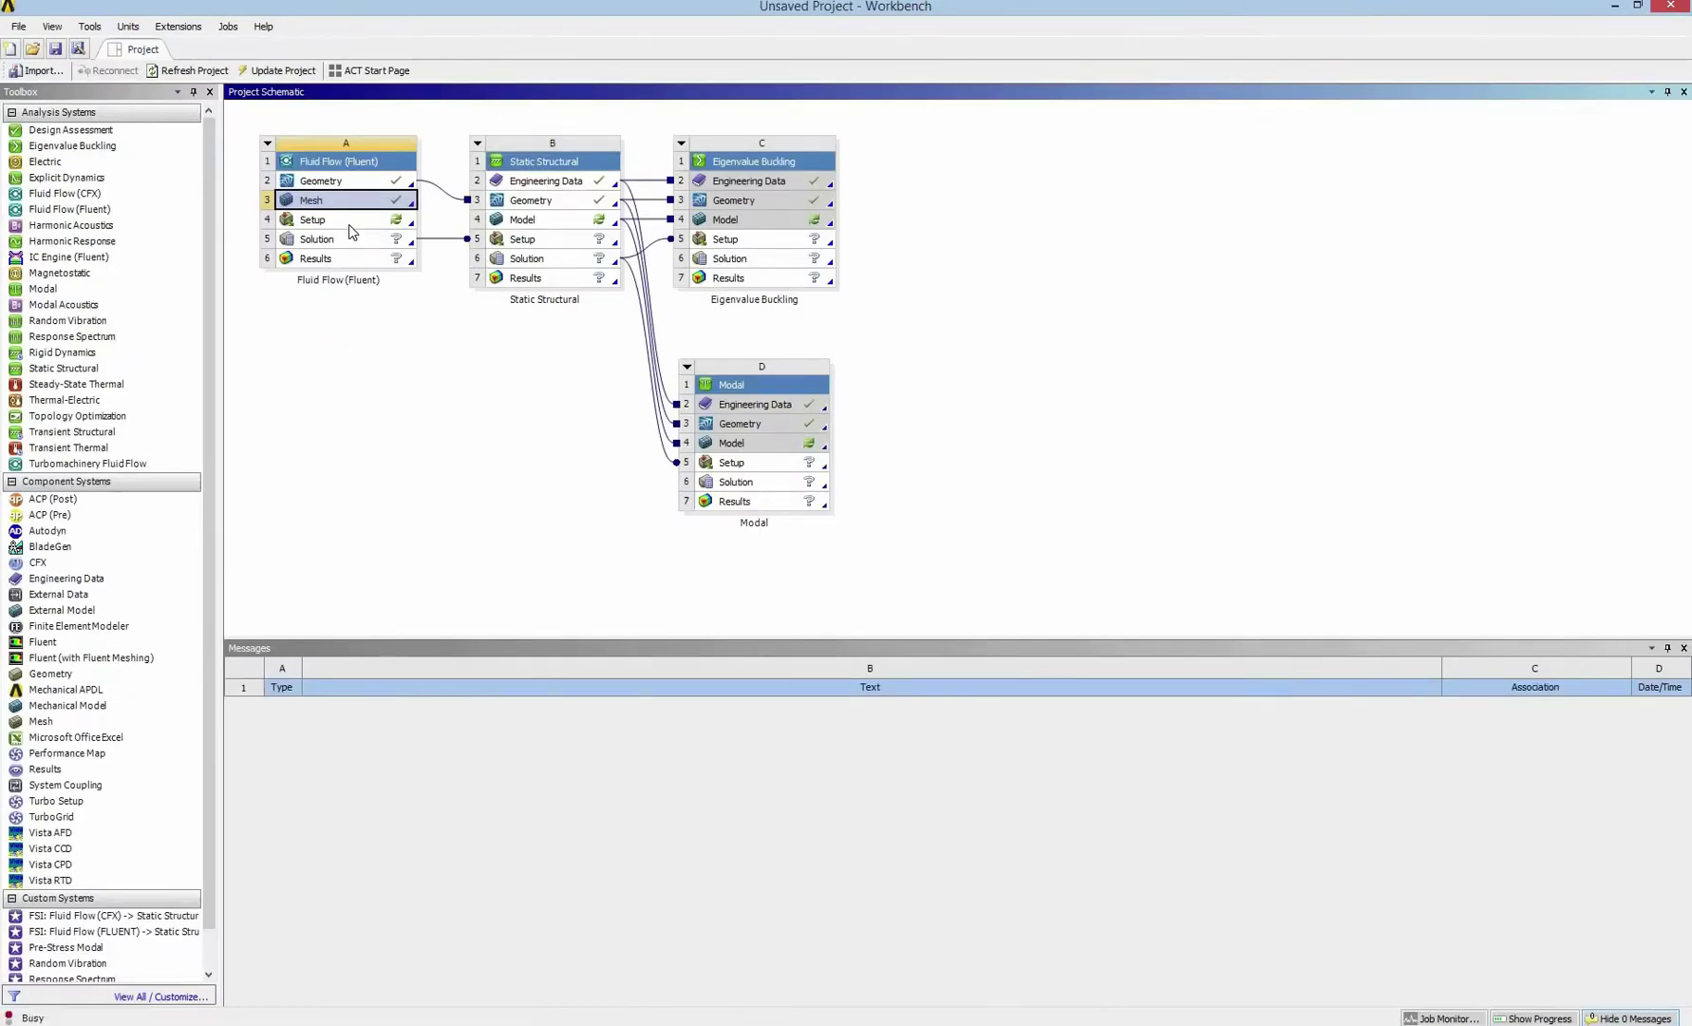
# Step: Launch the Fluent setup of the fluid flow system in double precision with serial processing
pyautogui.doubleClick(350, 225)
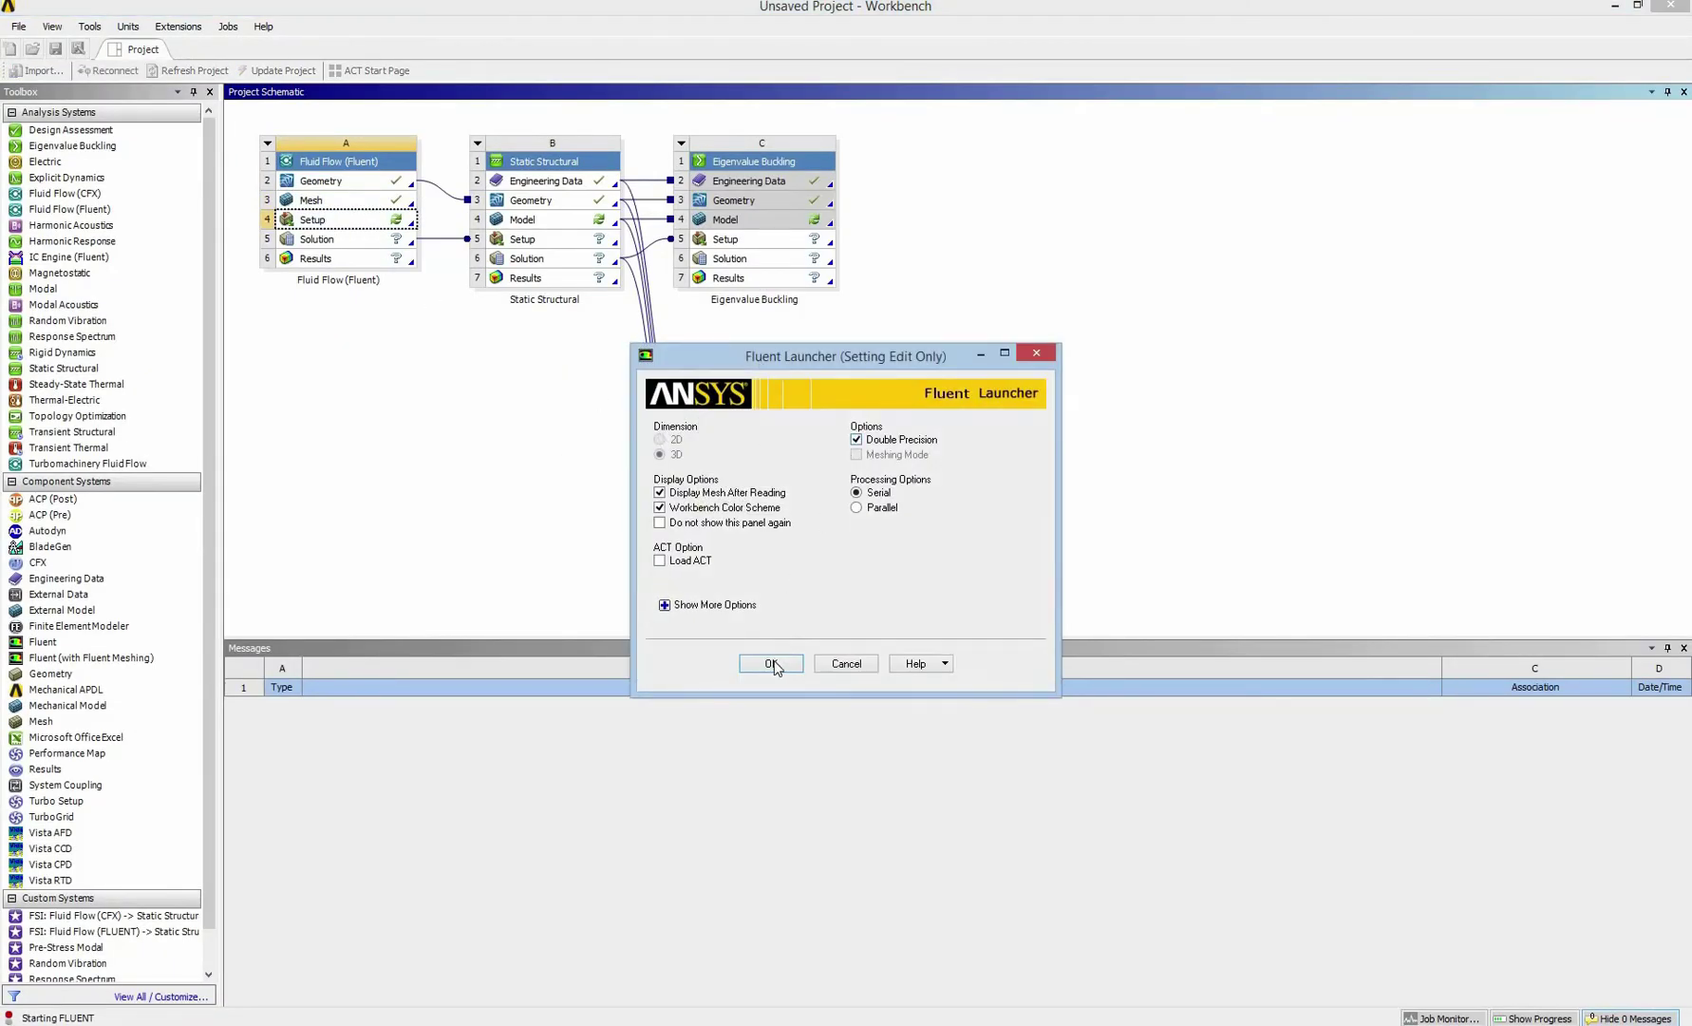
pyautogui.click(770, 663)
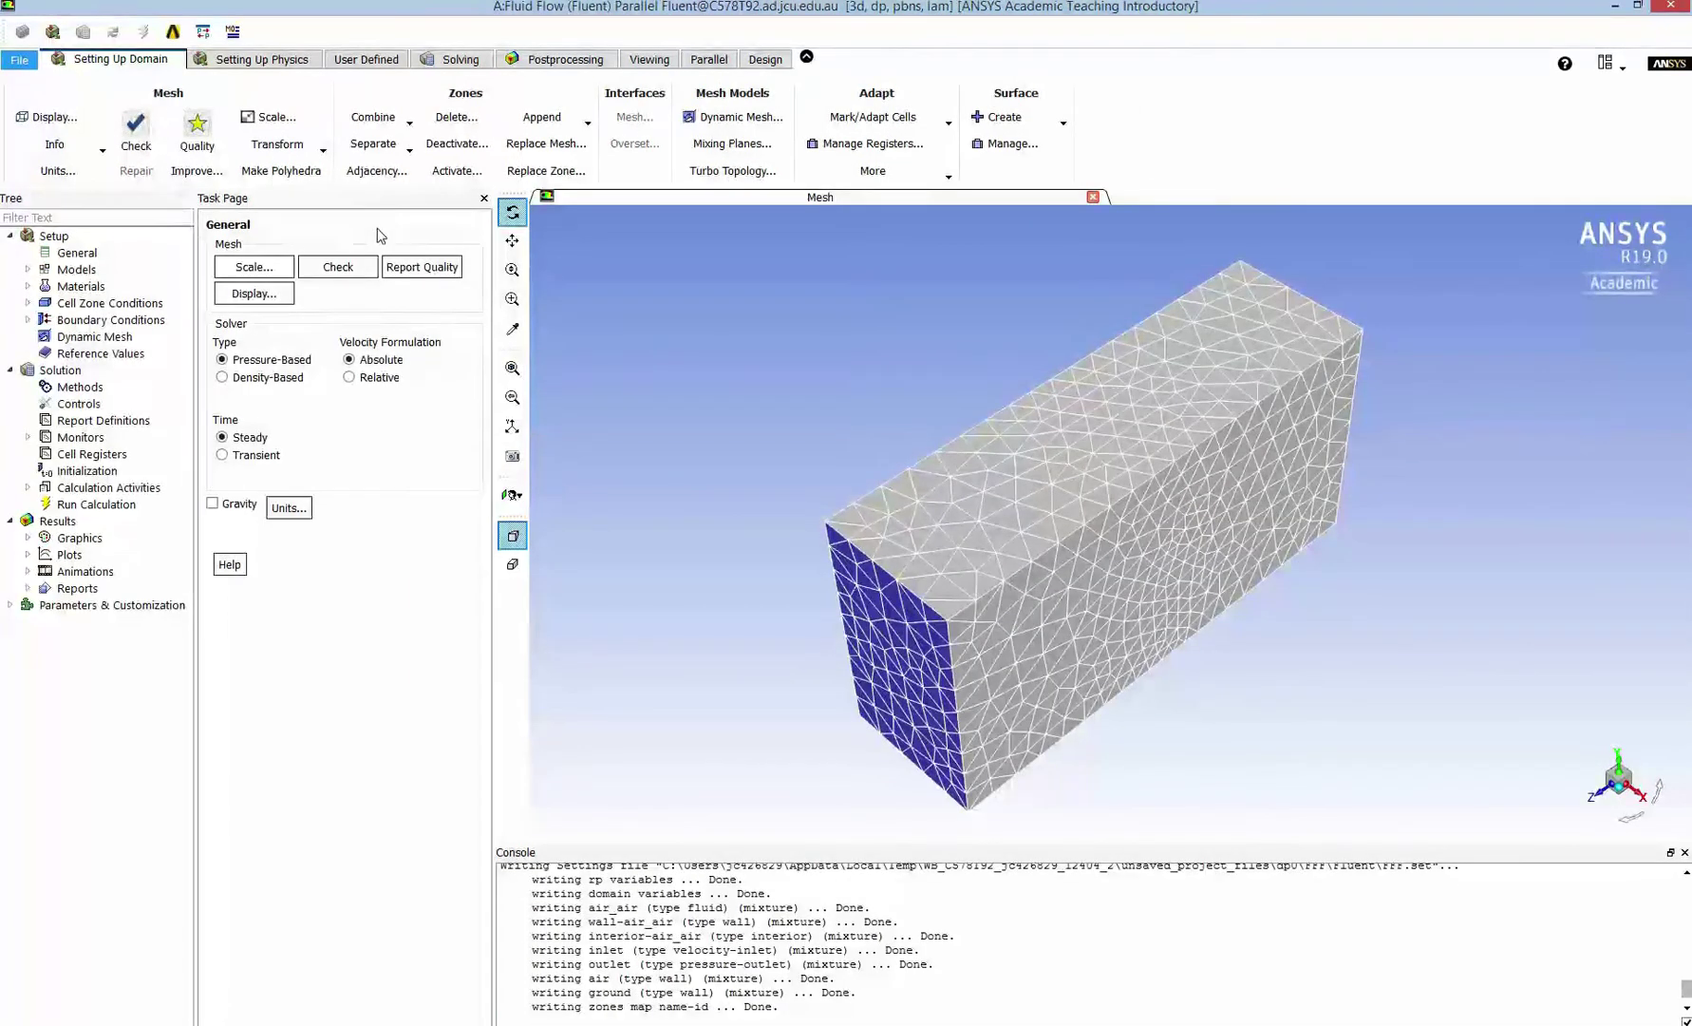
pyautogui.click(213, 504)
pyautogui.click(214, 505)
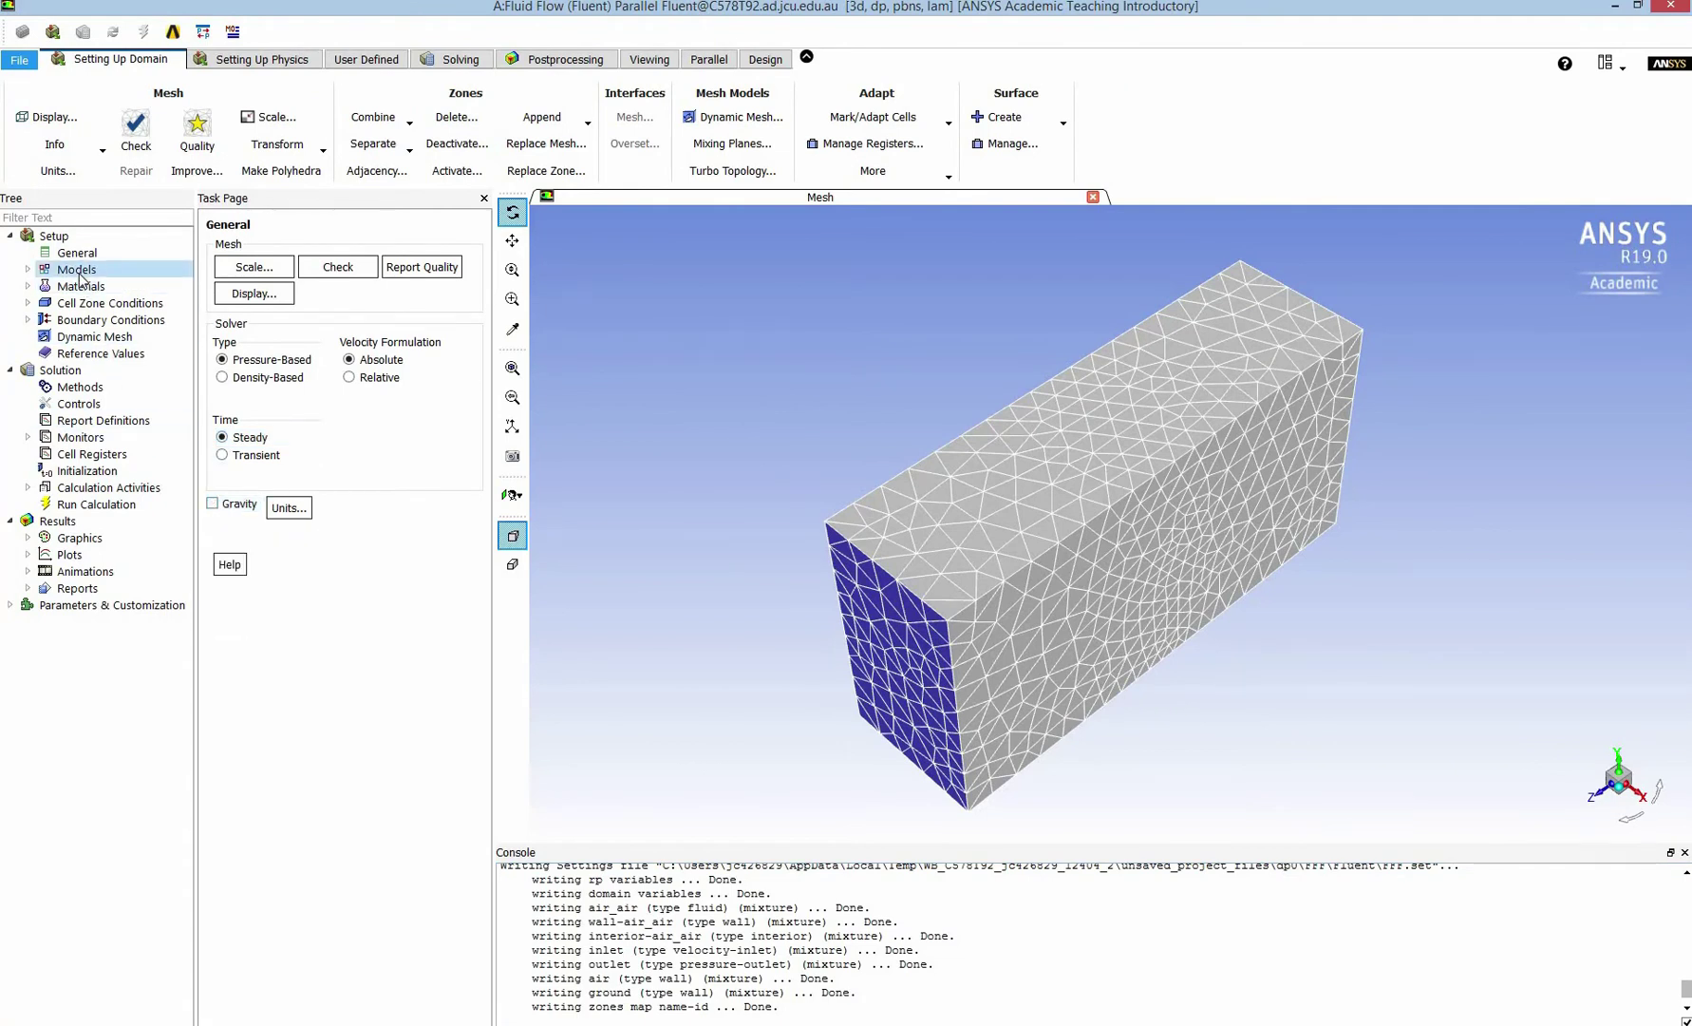
# Step: Set the viscous model to standard k-epsilon (2 eqn) with standard wall functions
pyautogui.click(27, 270)
pyautogui.click(77, 320)
pyautogui.doubleClick(78, 320)
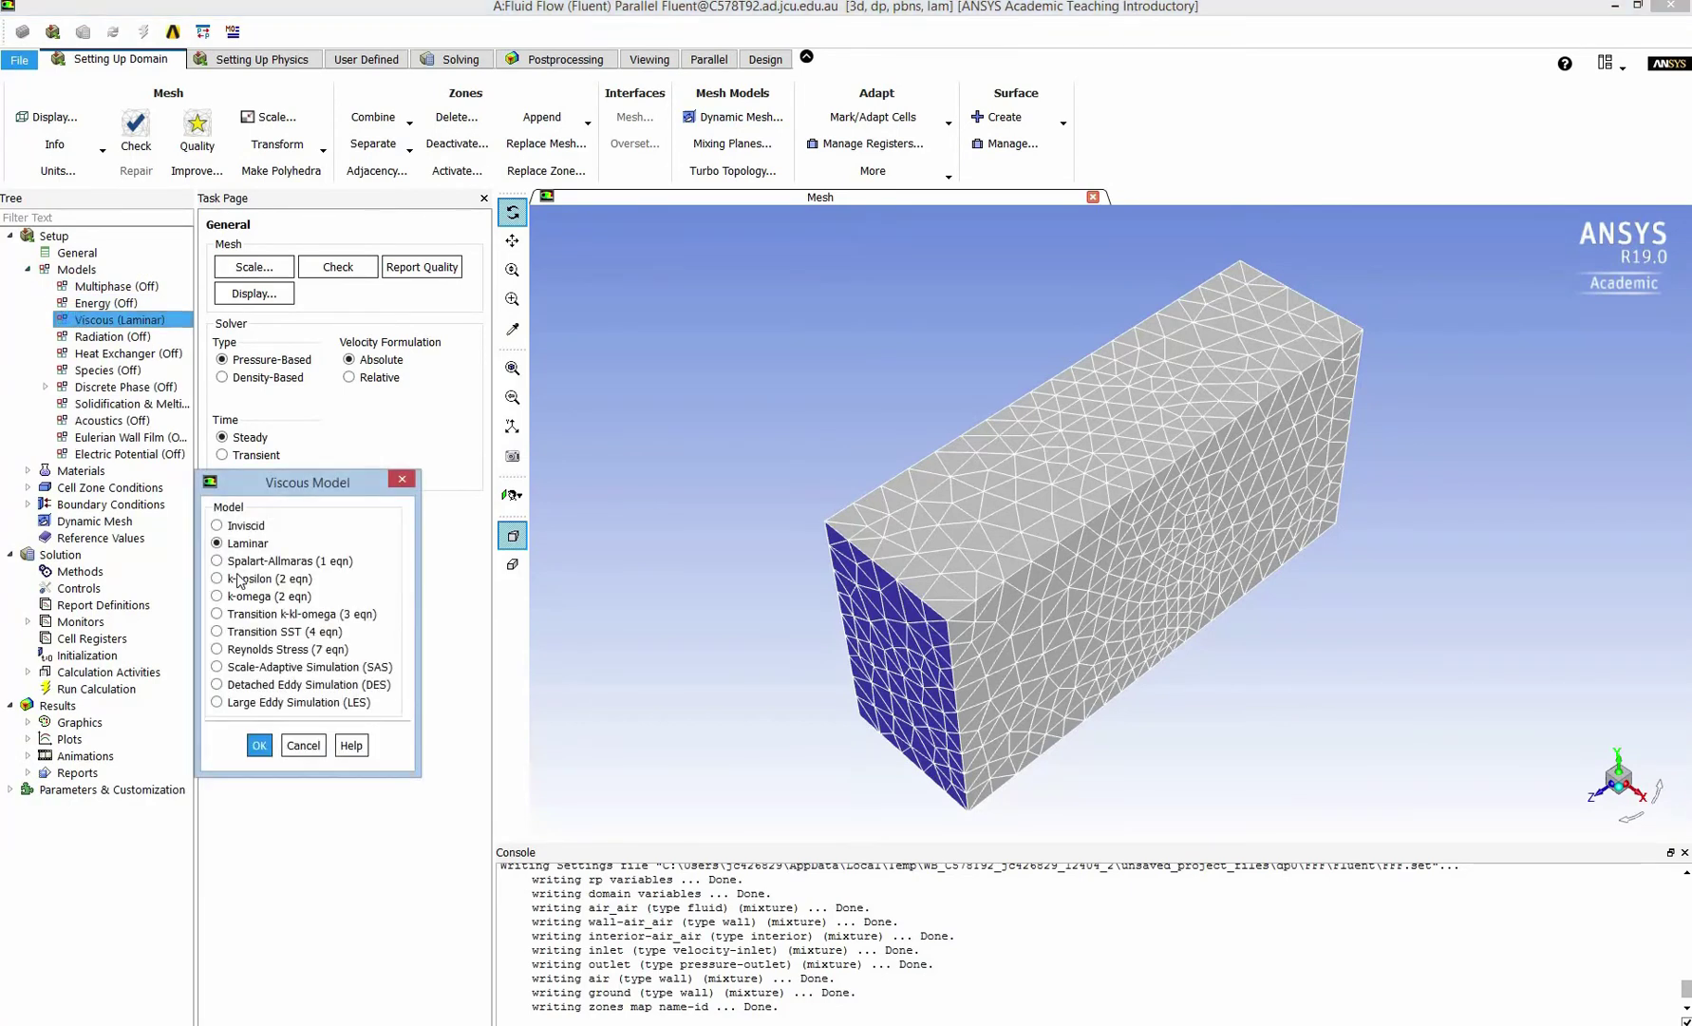
pyautogui.click(218, 578)
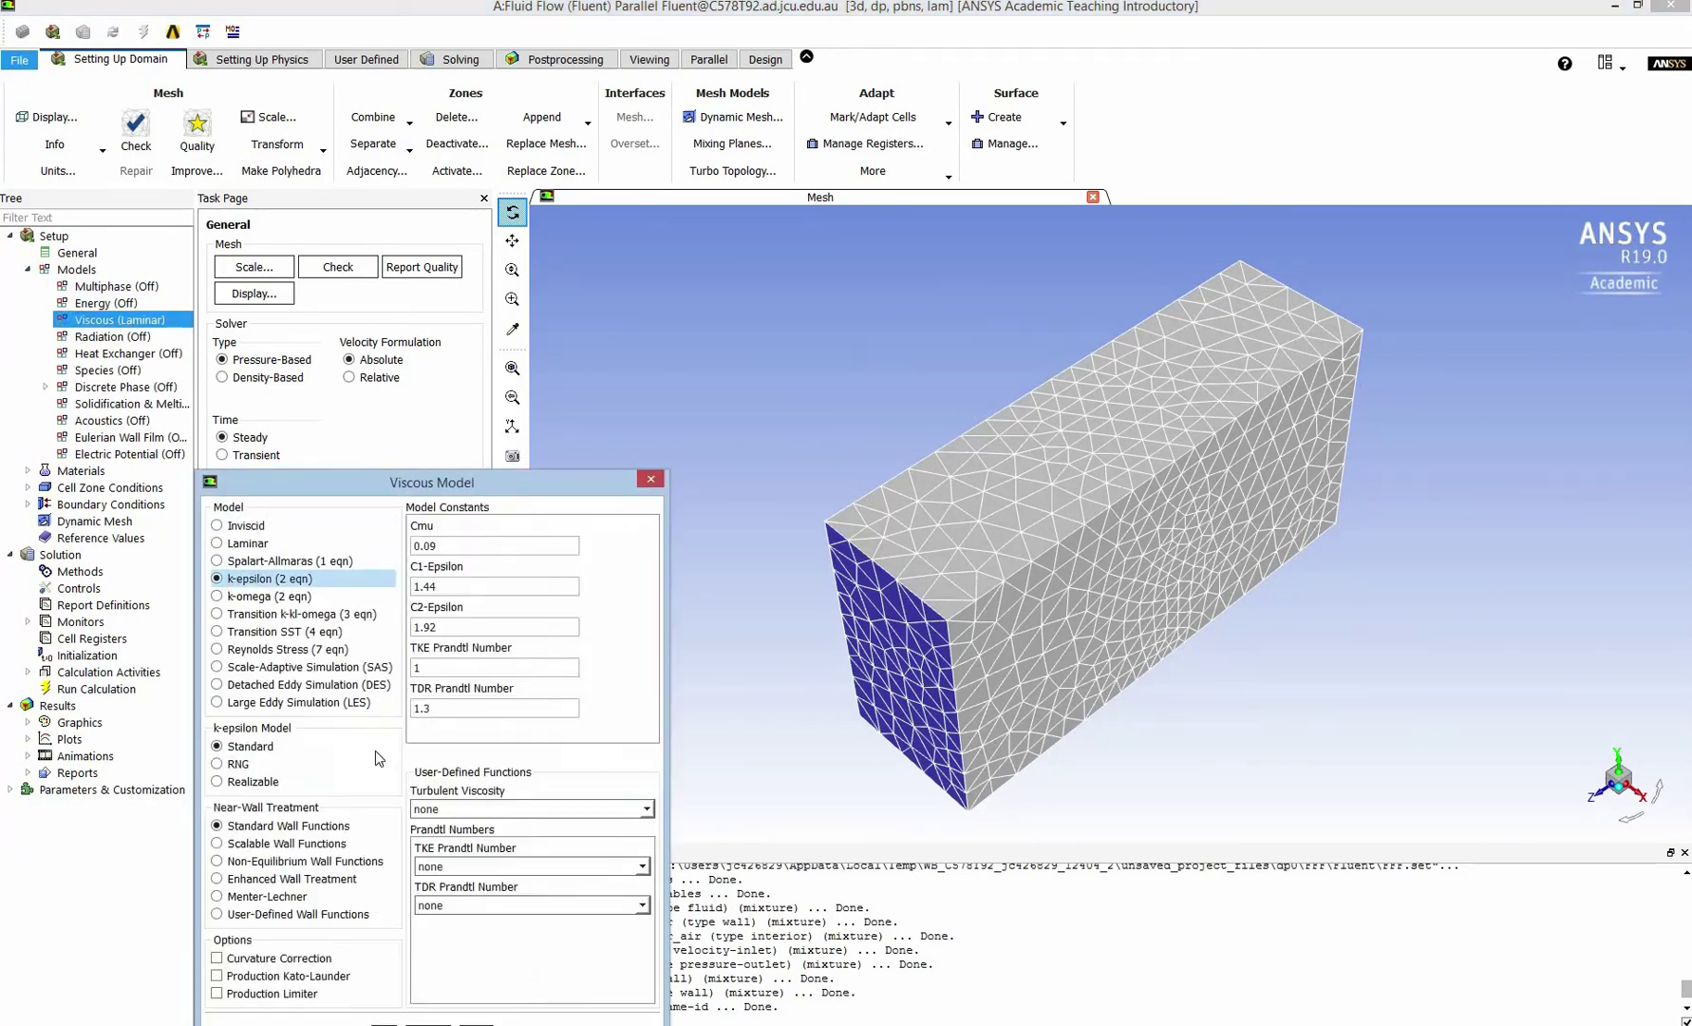
pyautogui.moveTo(439, 489); pyautogui.dragTo(439, 315)
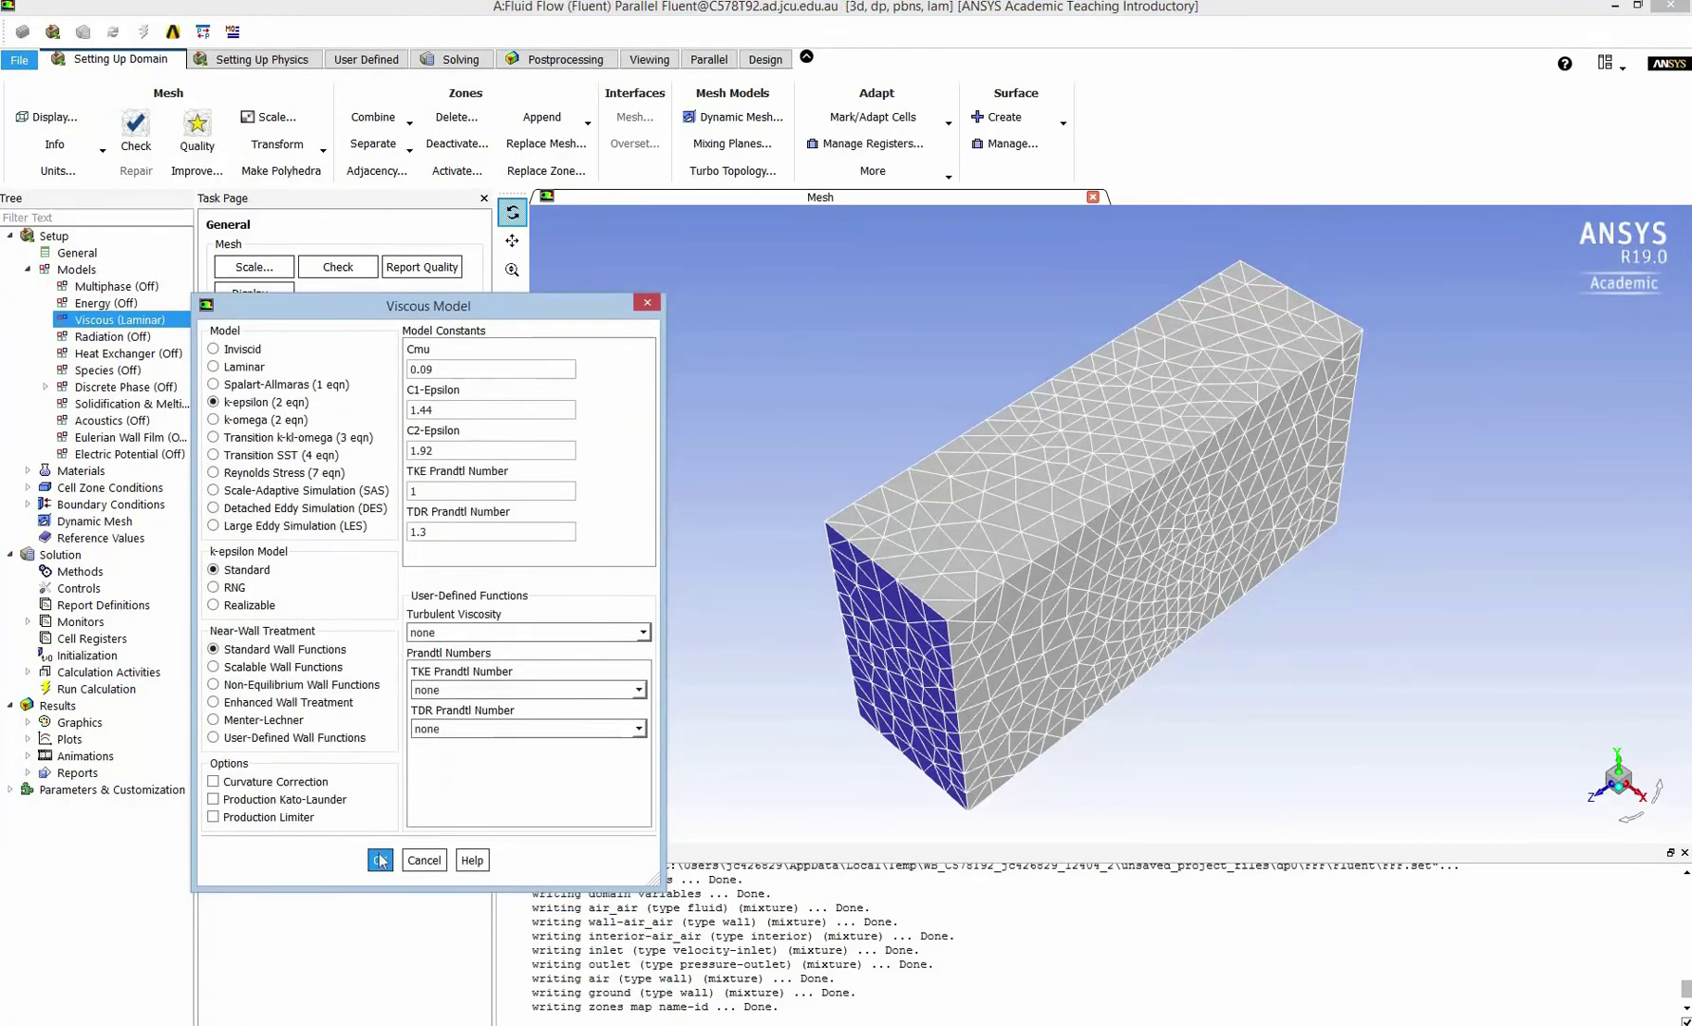
pyautogui.click(380, 852)
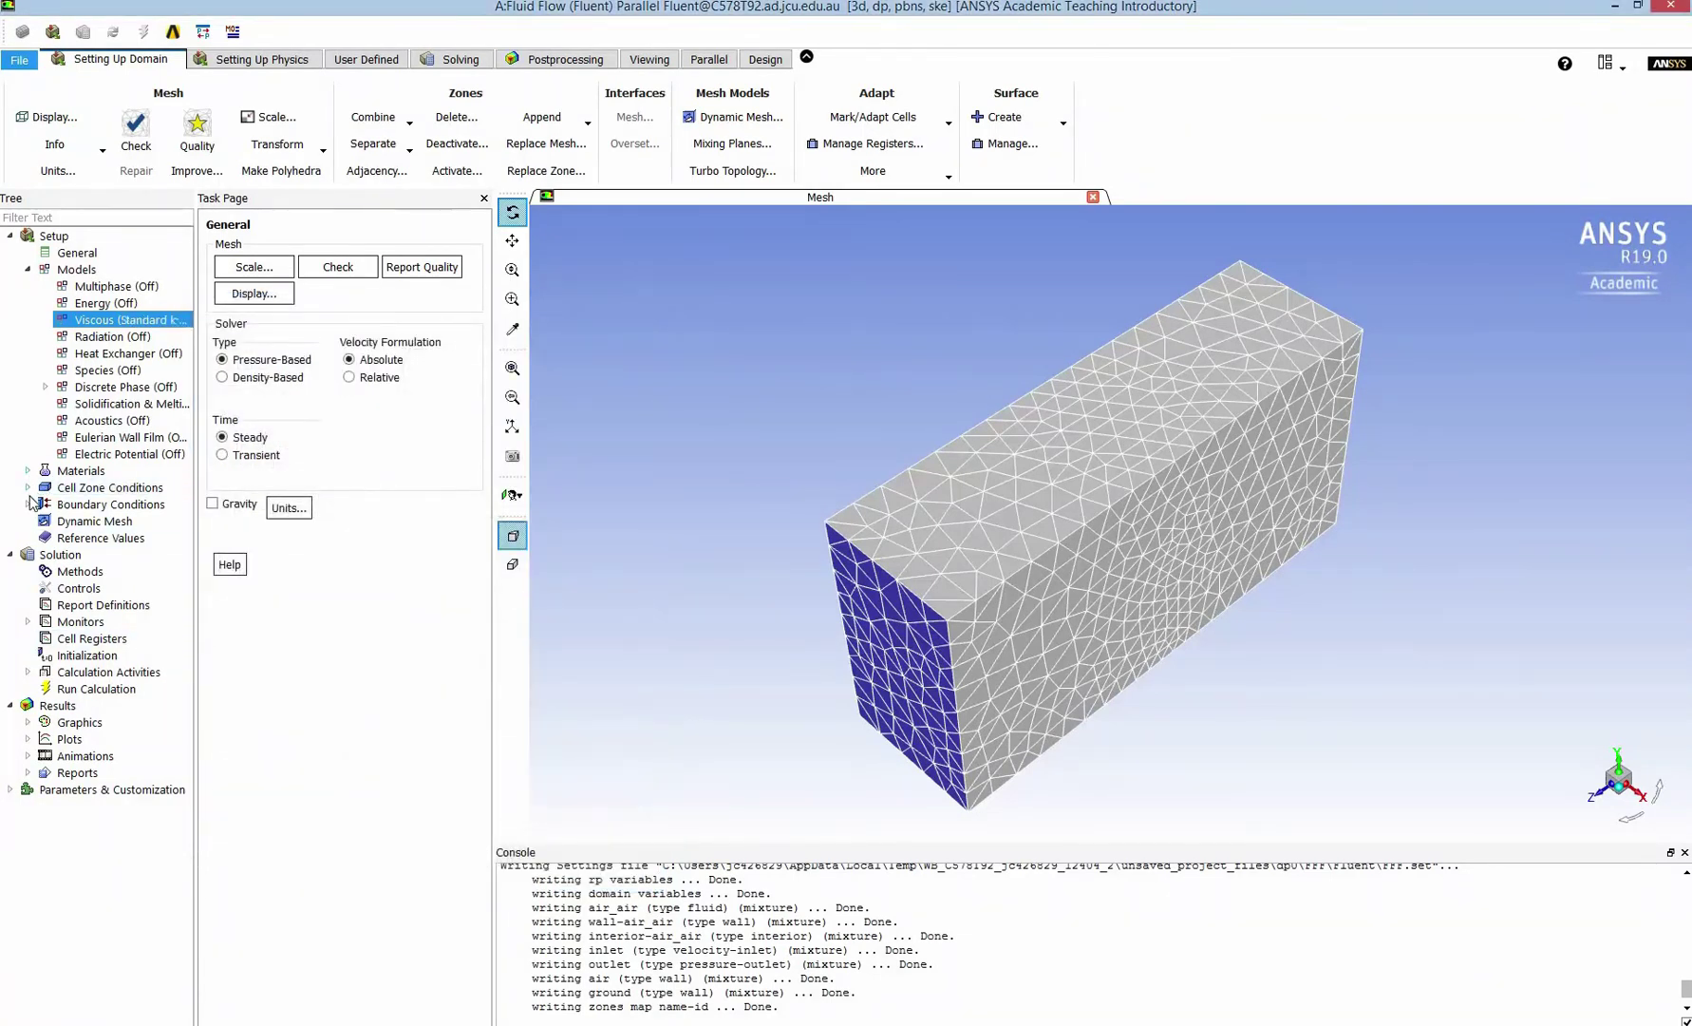
# Step: Set the velocity magnitude of the inlet boundary condition to 60 m/s
pyautogui.click(28, 504)
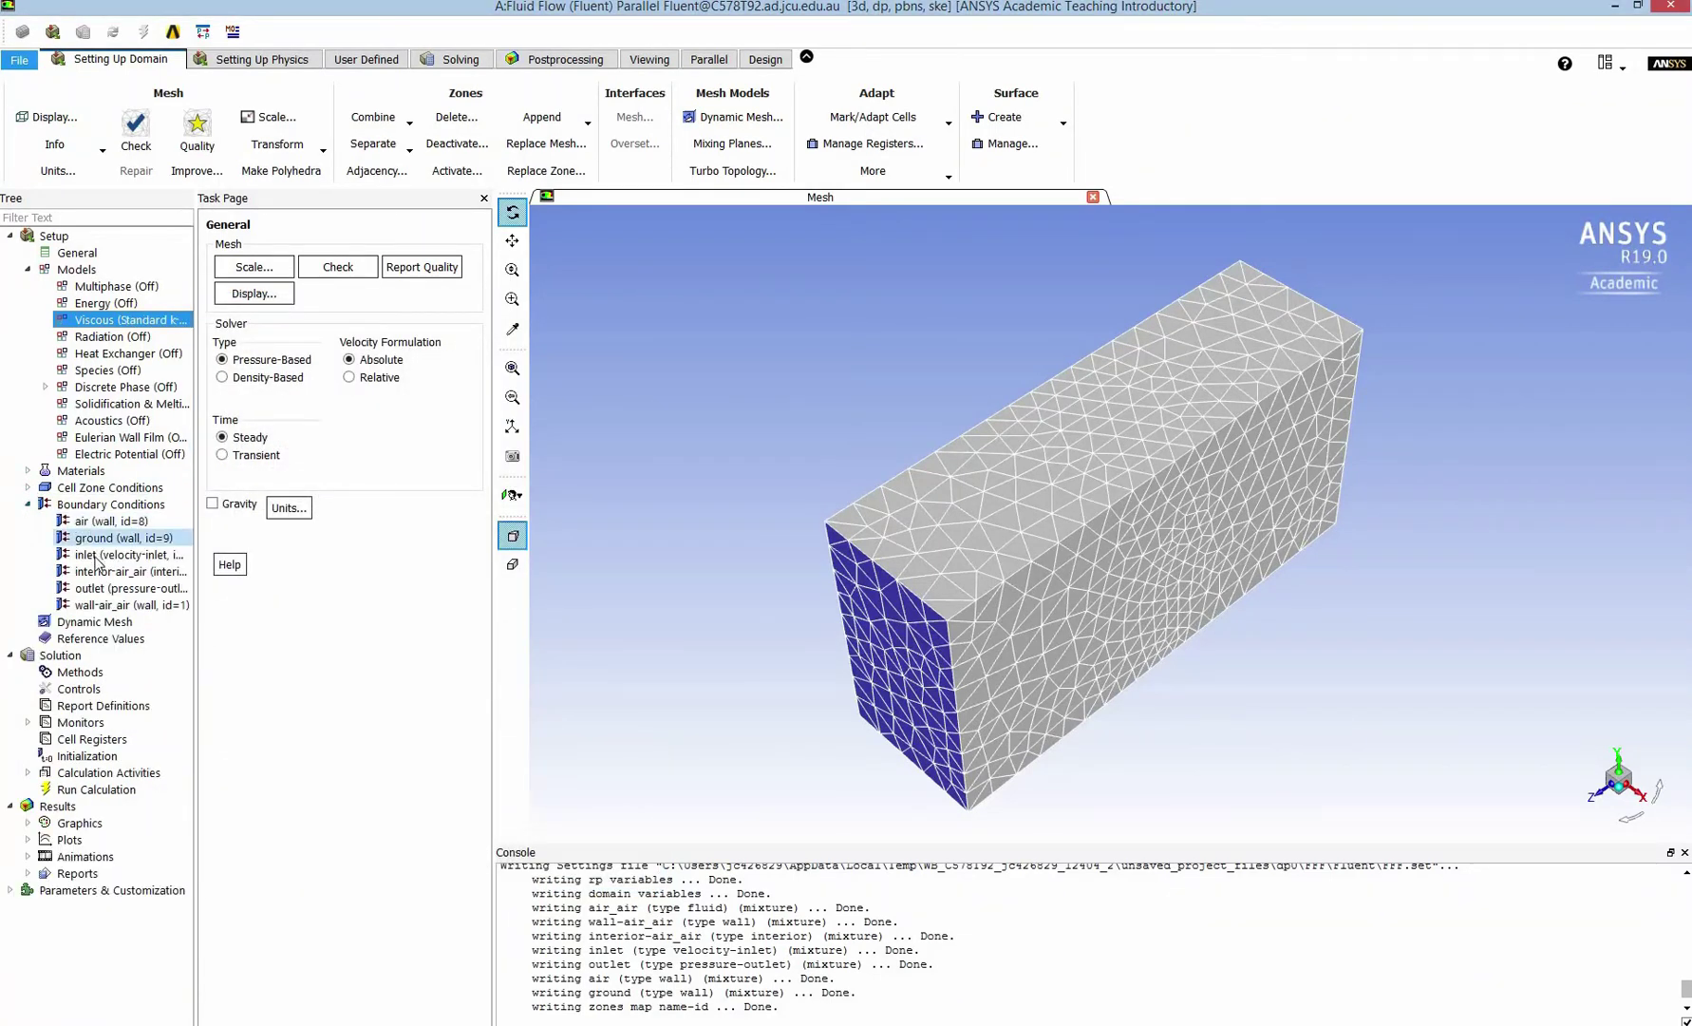
pyautogui.click(96, 558)
pyautogui.doubleClick(94, 555)
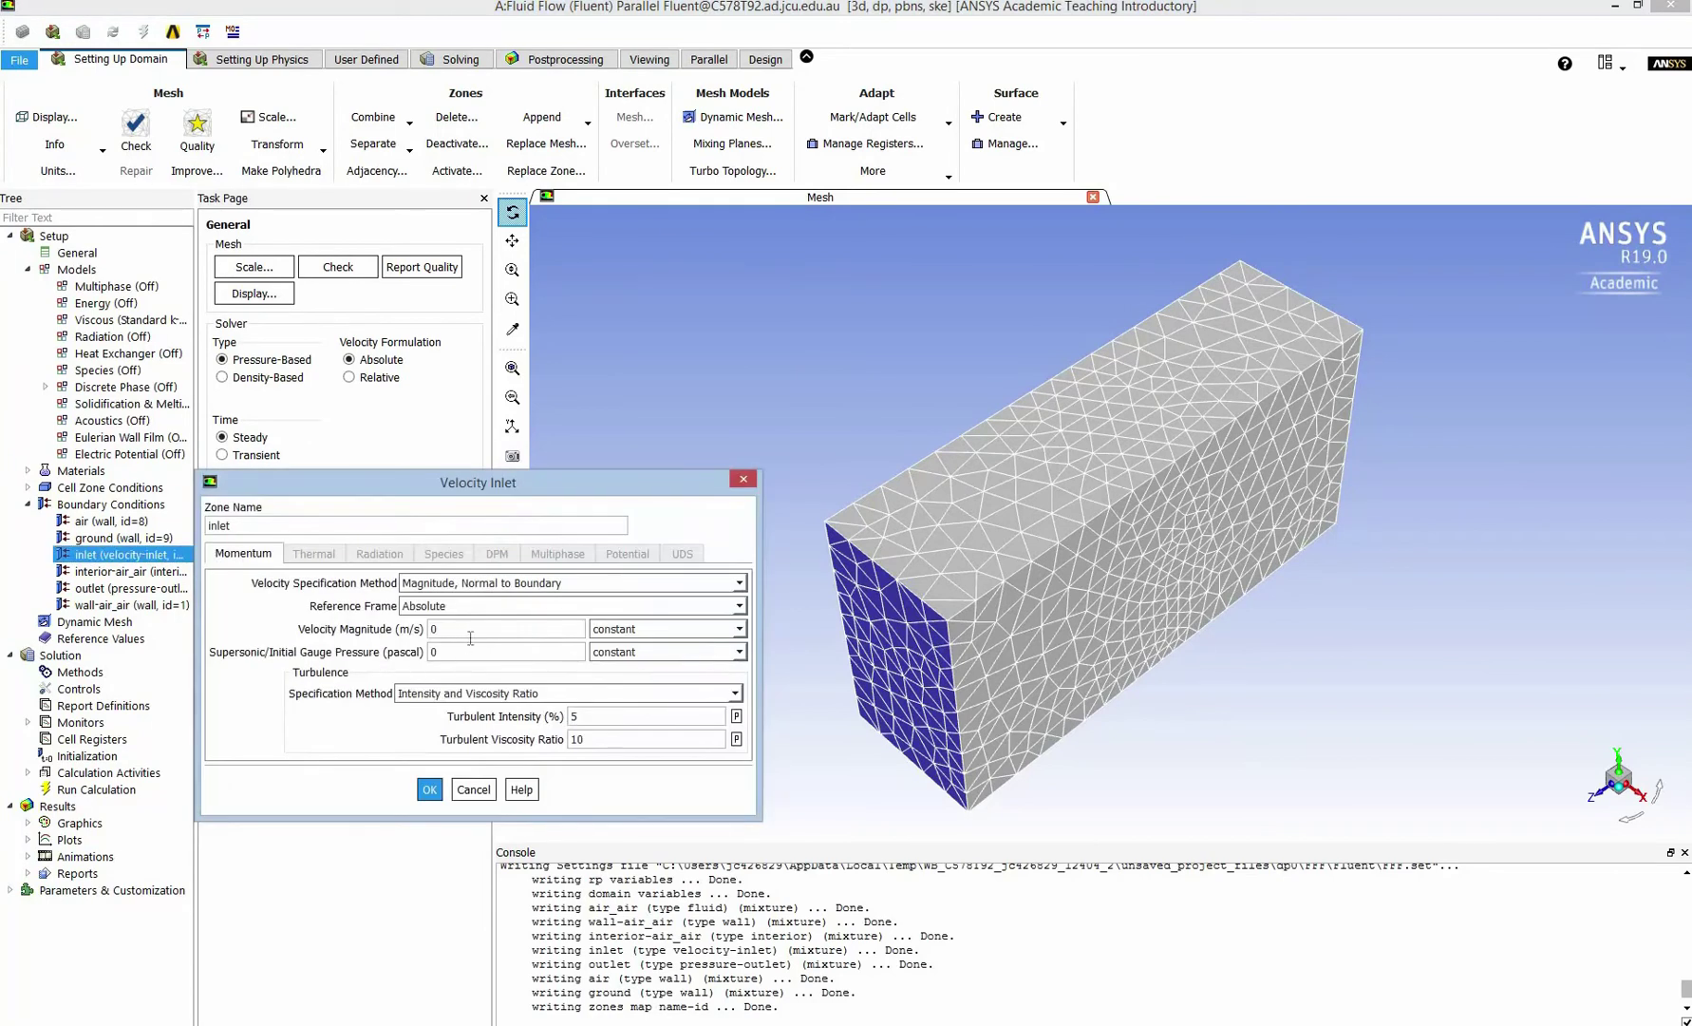
pyautogui.write('60')
pyautogui.click(428, 791)
pyautogui.click(121, 573)
pyautogui.click(122, 604)
pyautogui.click(119, 555)
pyautogui.click(120, 539)
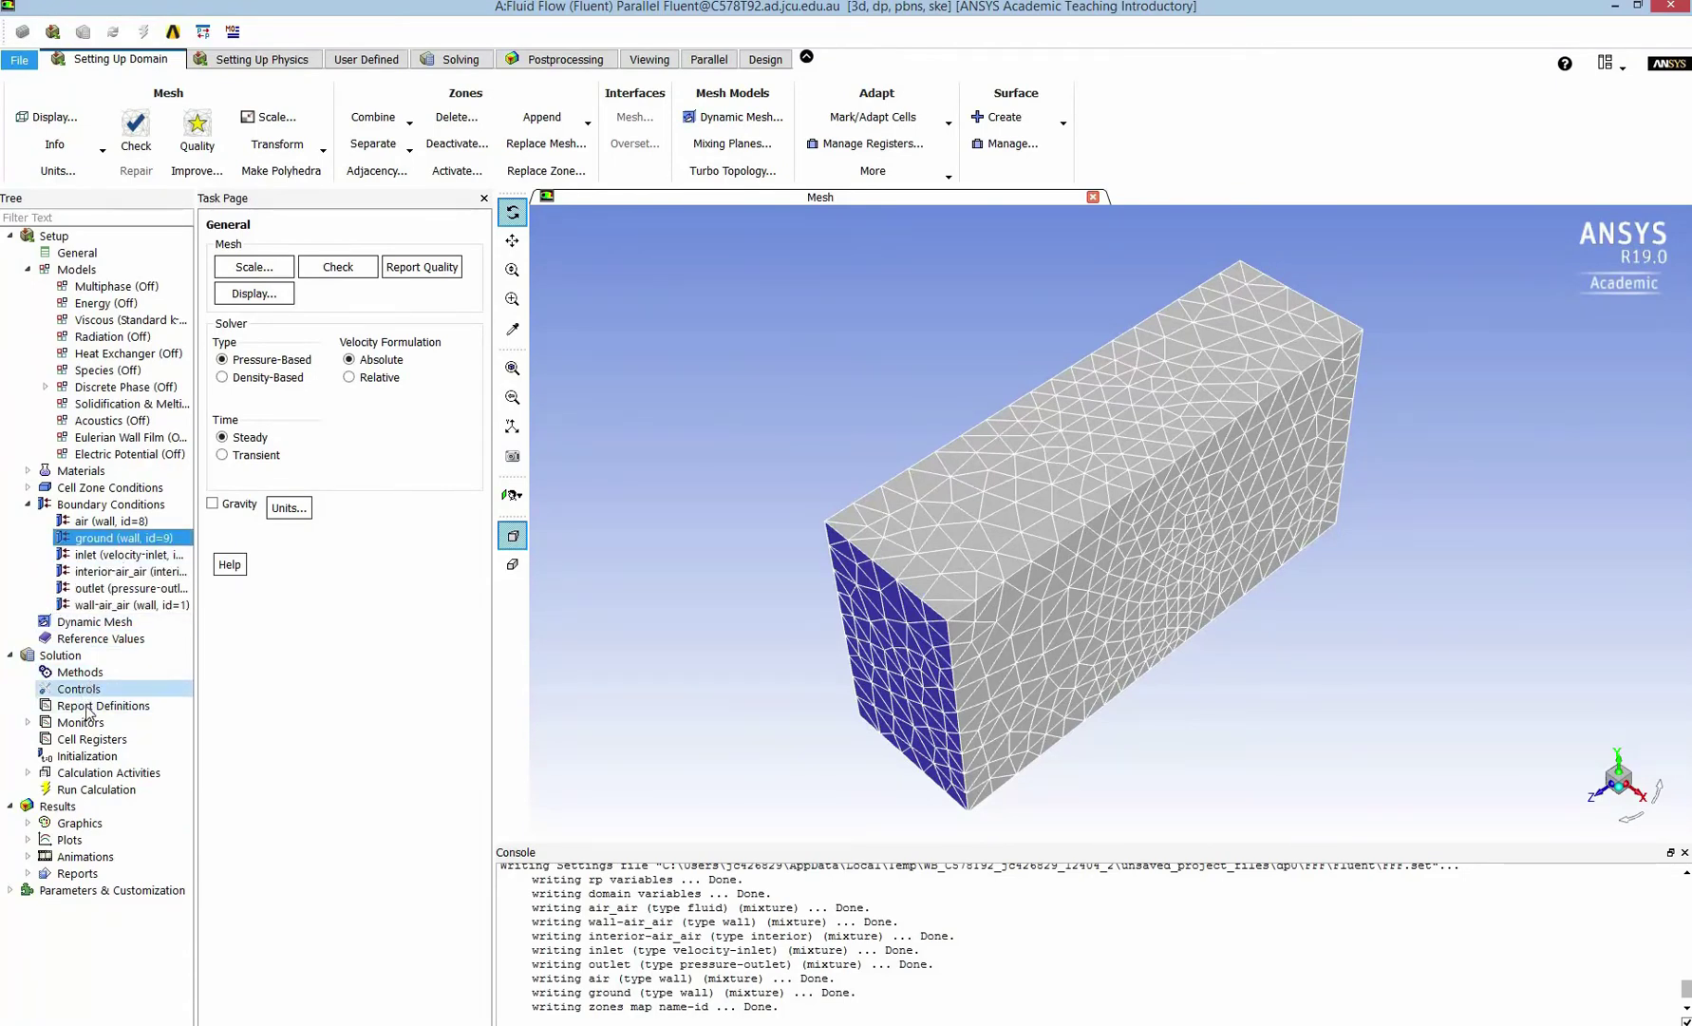
# Step: Initialize the solution with standard initialization, computing the initial values from the inlet
pyautogui.click(86, 755)
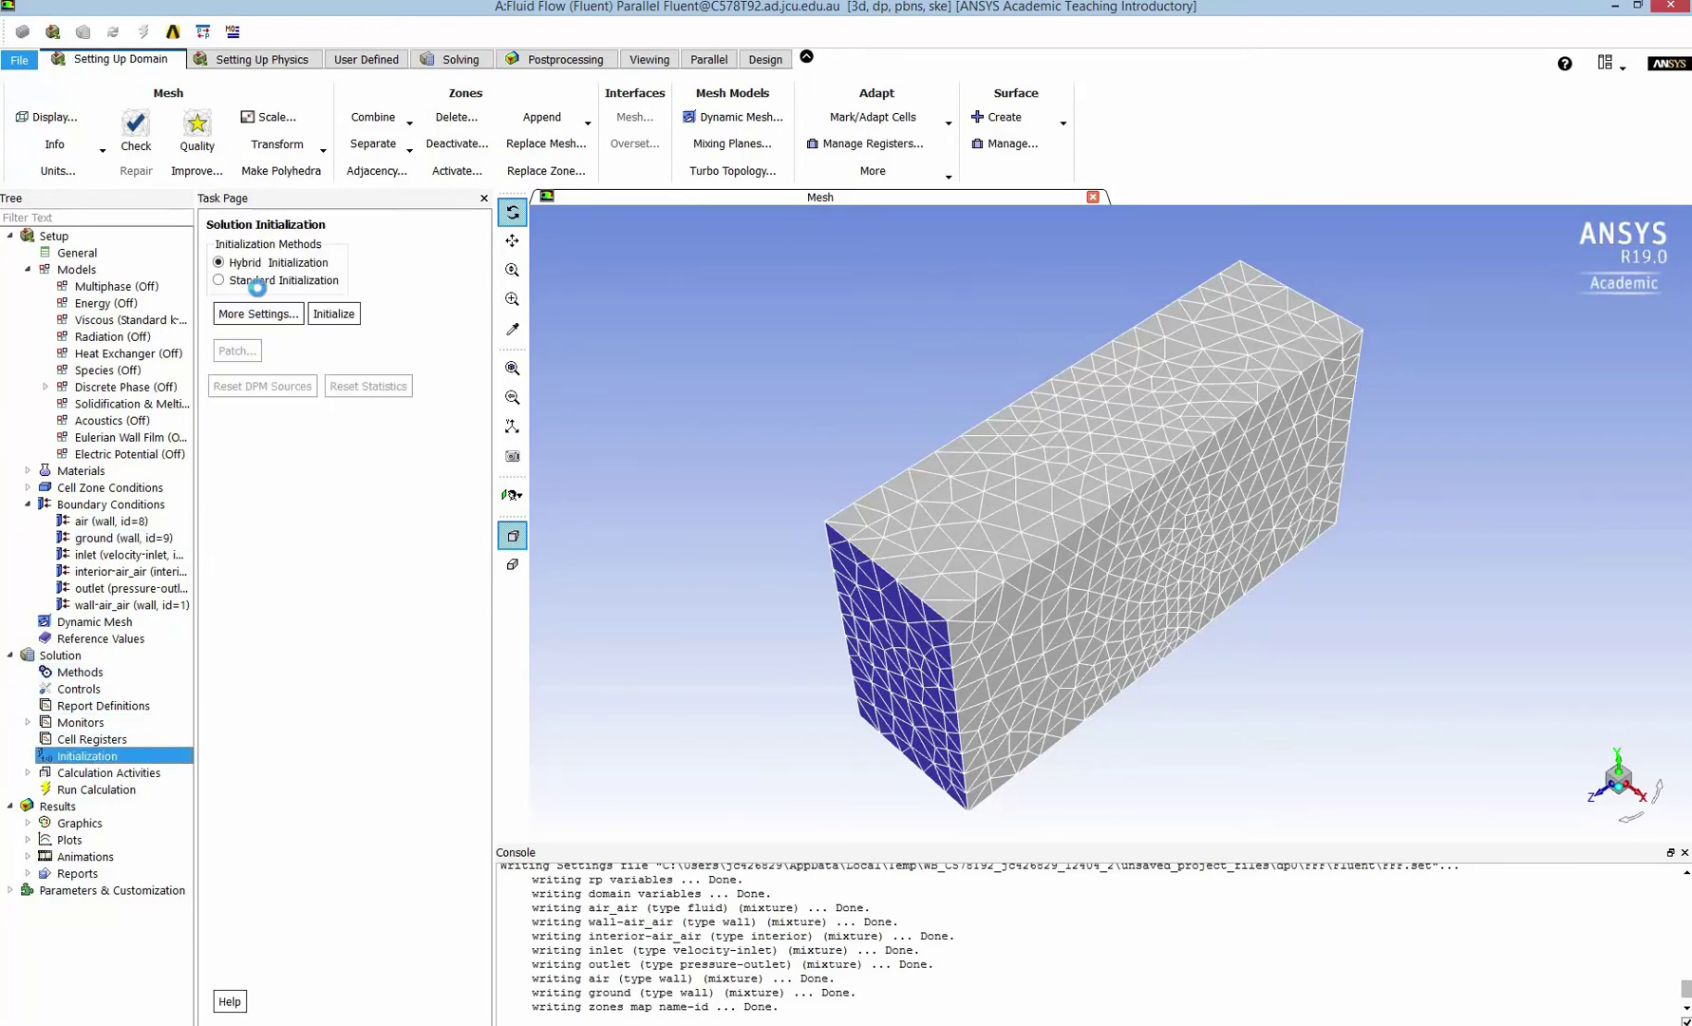
pyautogui.click(256, 280)
pyautogui.click(452, 323)
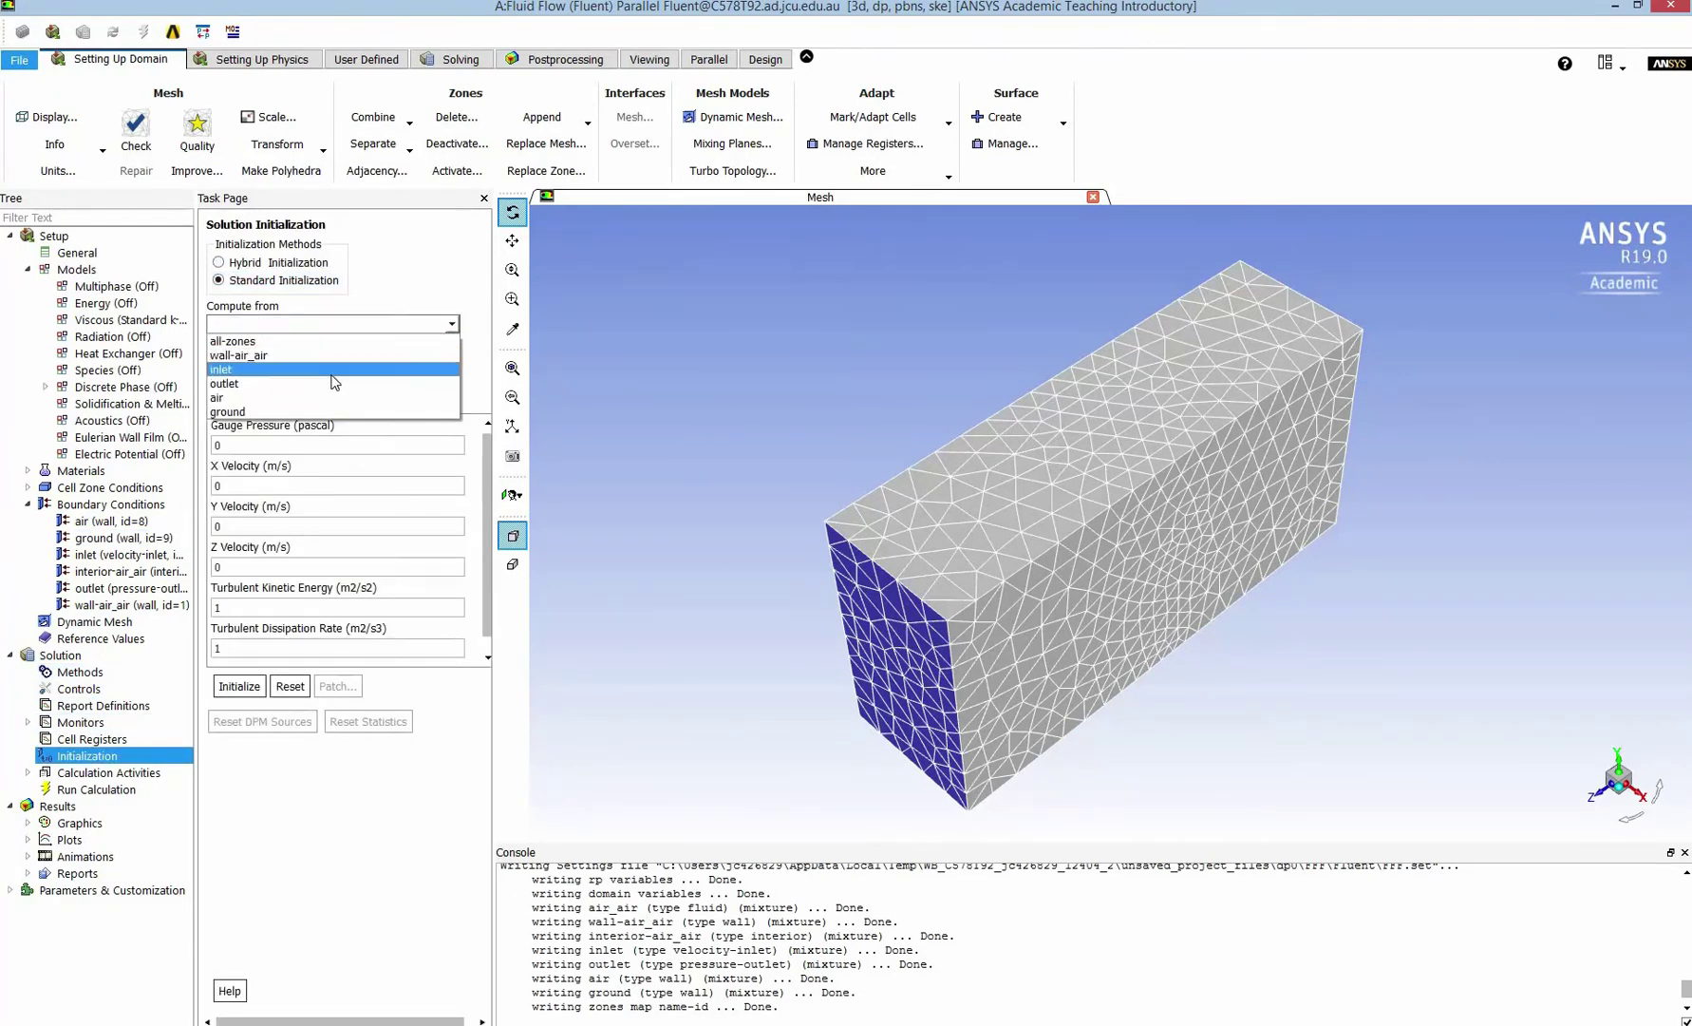
pyautogui.click(331, 371)
pyautogui.click(239, 686)
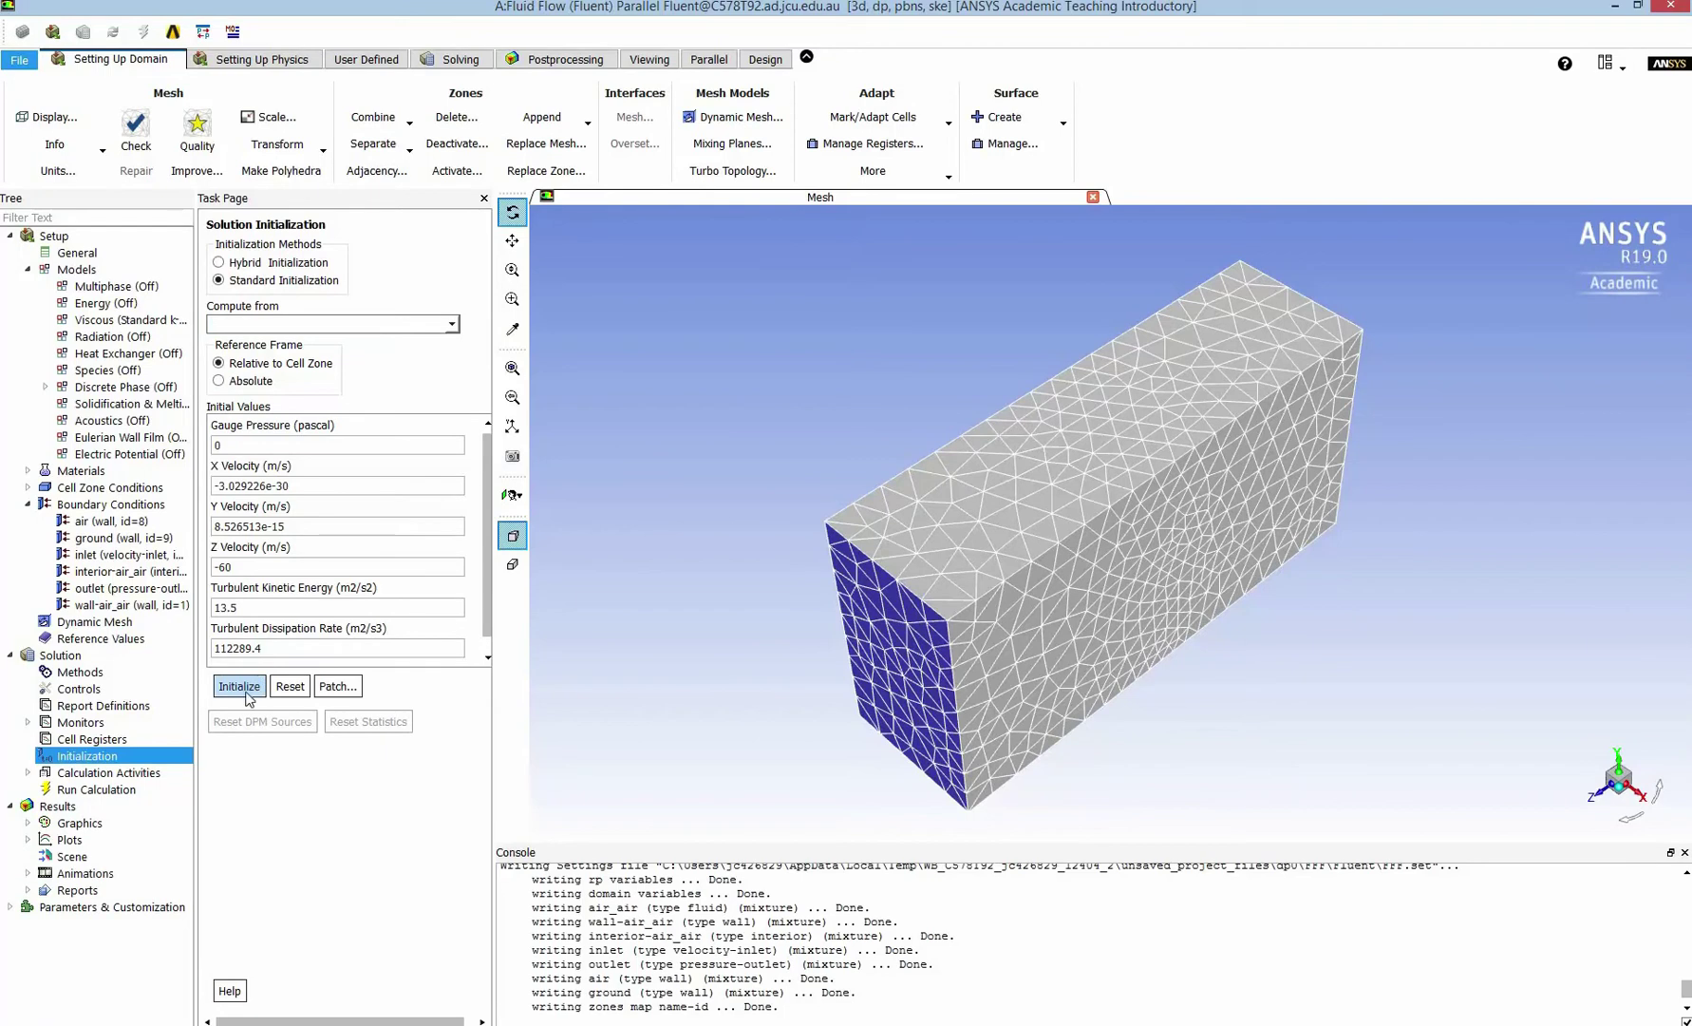
# Step: Run the flow calculation for 50 iterations and dismiss the completion notice
pyautogui.click(71, 792)
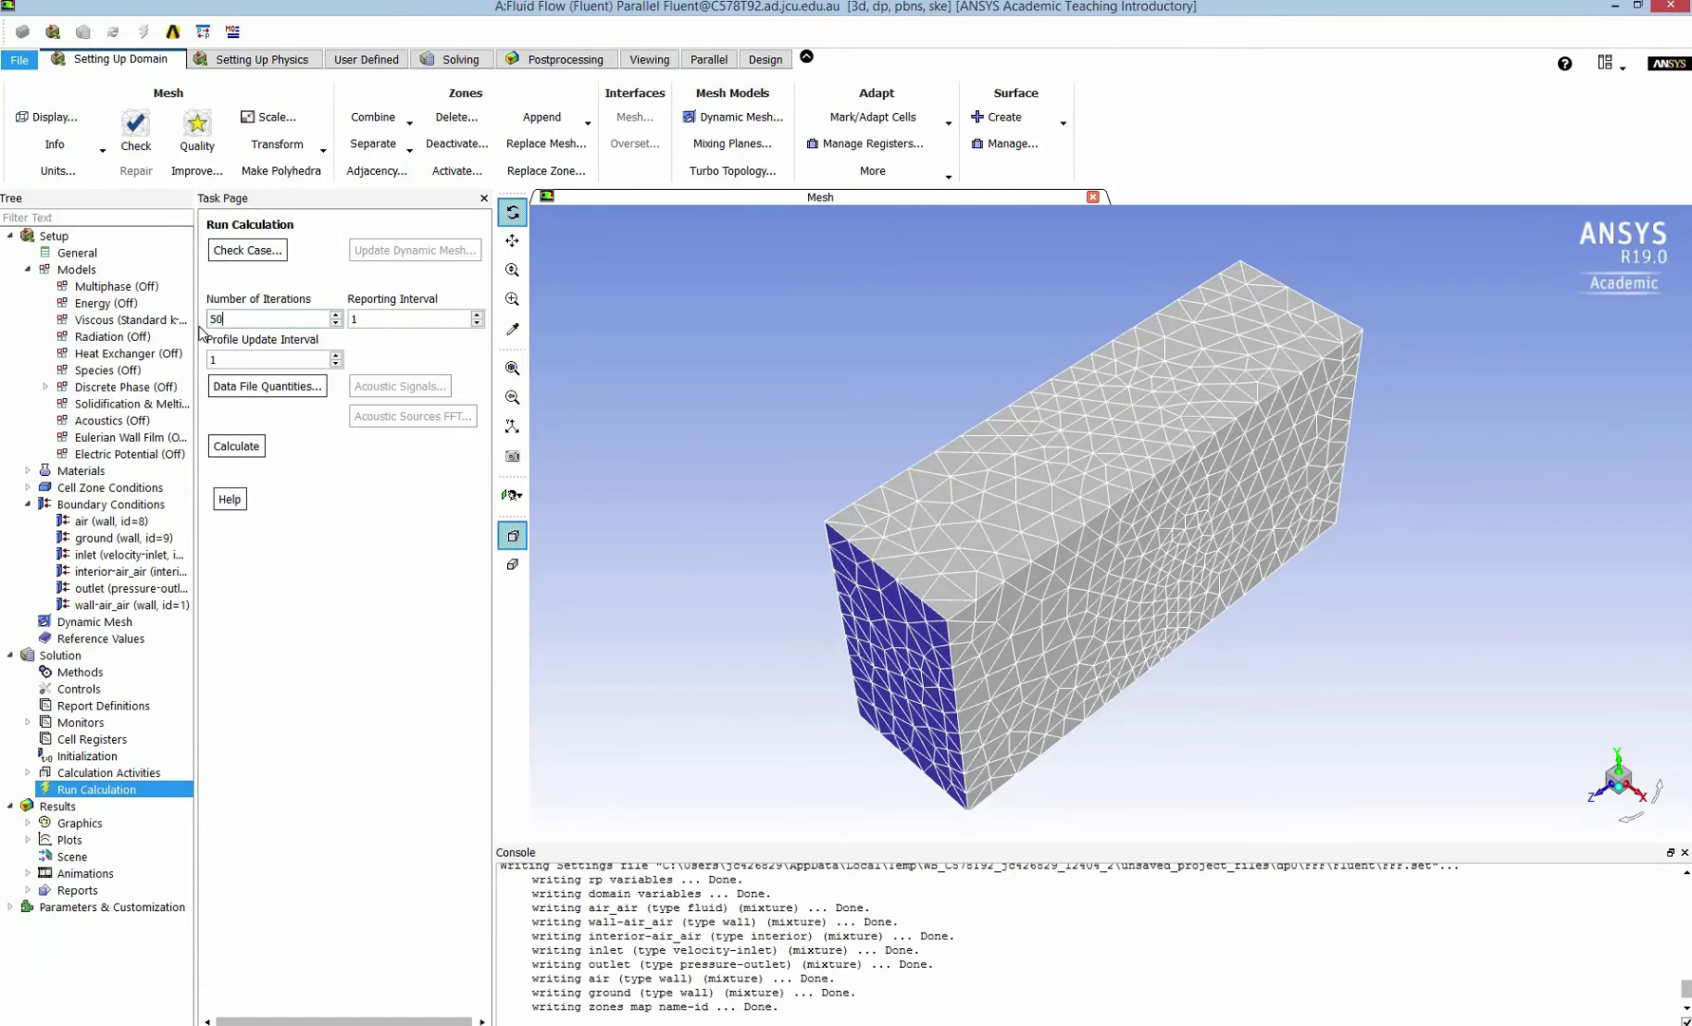
pyautogui.write('50')
pyautogui.click(228, 445)
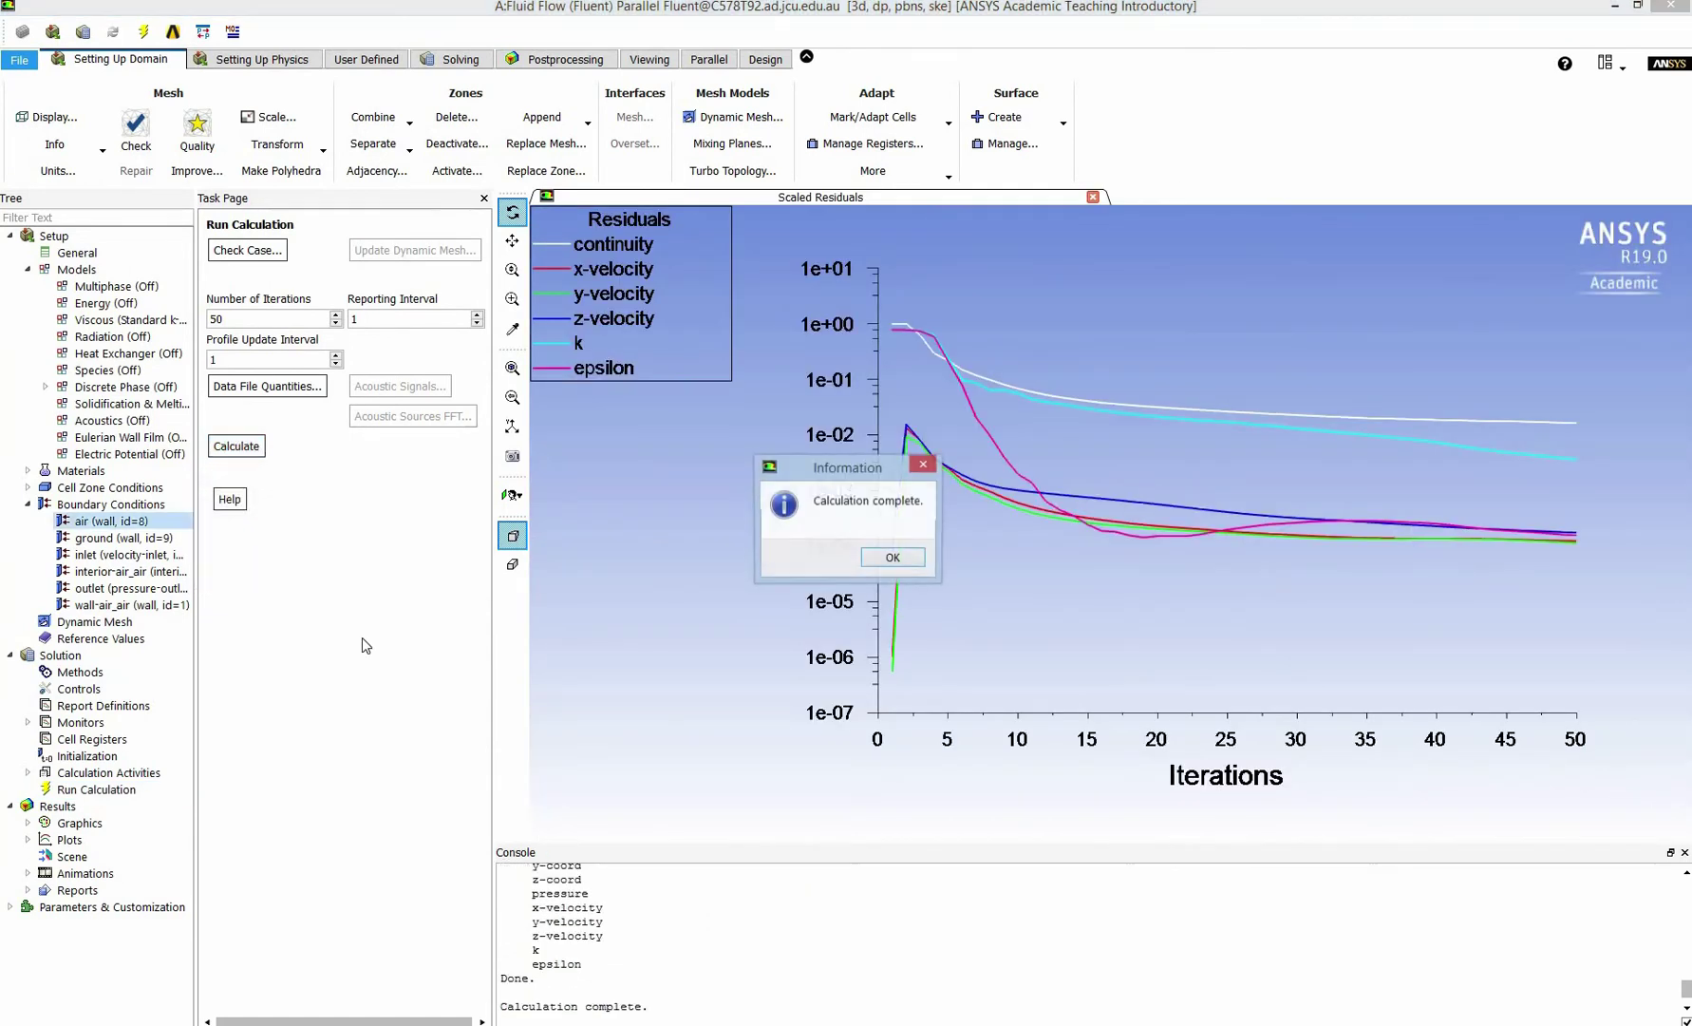
pyautogui.click(893, 557)
# Step: Display velocity vectors coloured by velocity magnitude on the interior-air_air surface, inspect them from several angles and close the vector settings
pyautogui.doubleClick(93, 874)
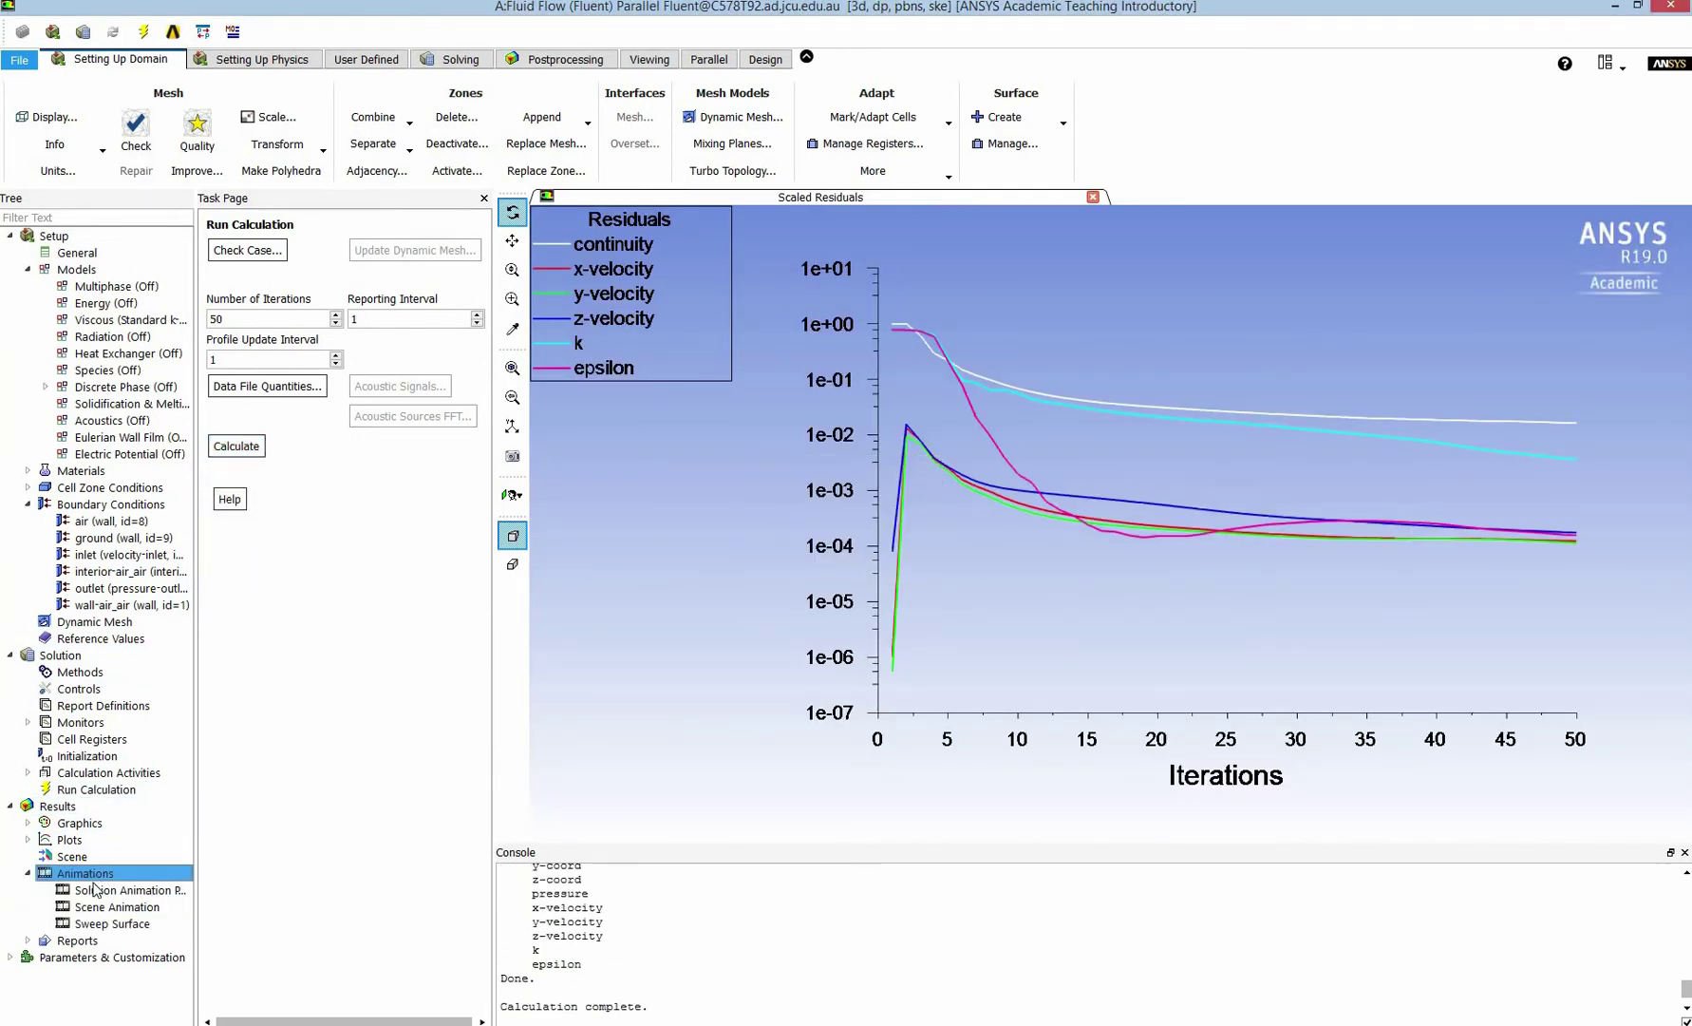
pyautogui.click(95, 891)
pyautogui.doubleClick(237, 312)
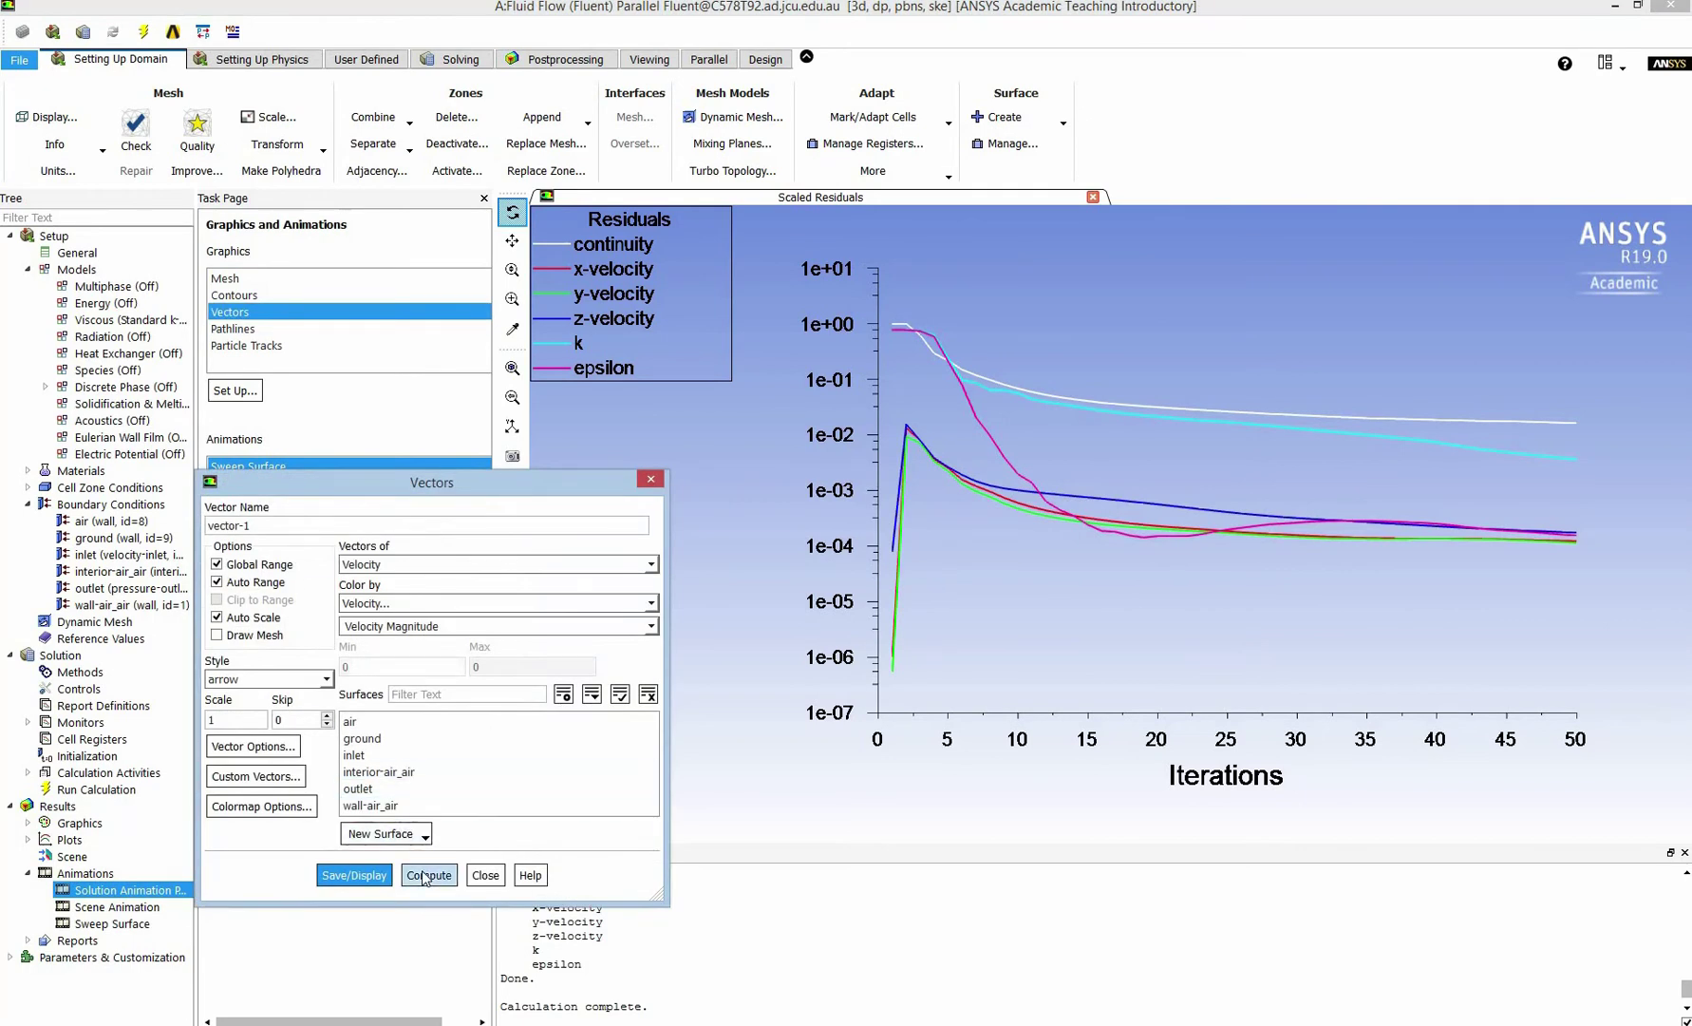
pyautogui.click(389, 772)
pyautogui.click(434, 874)
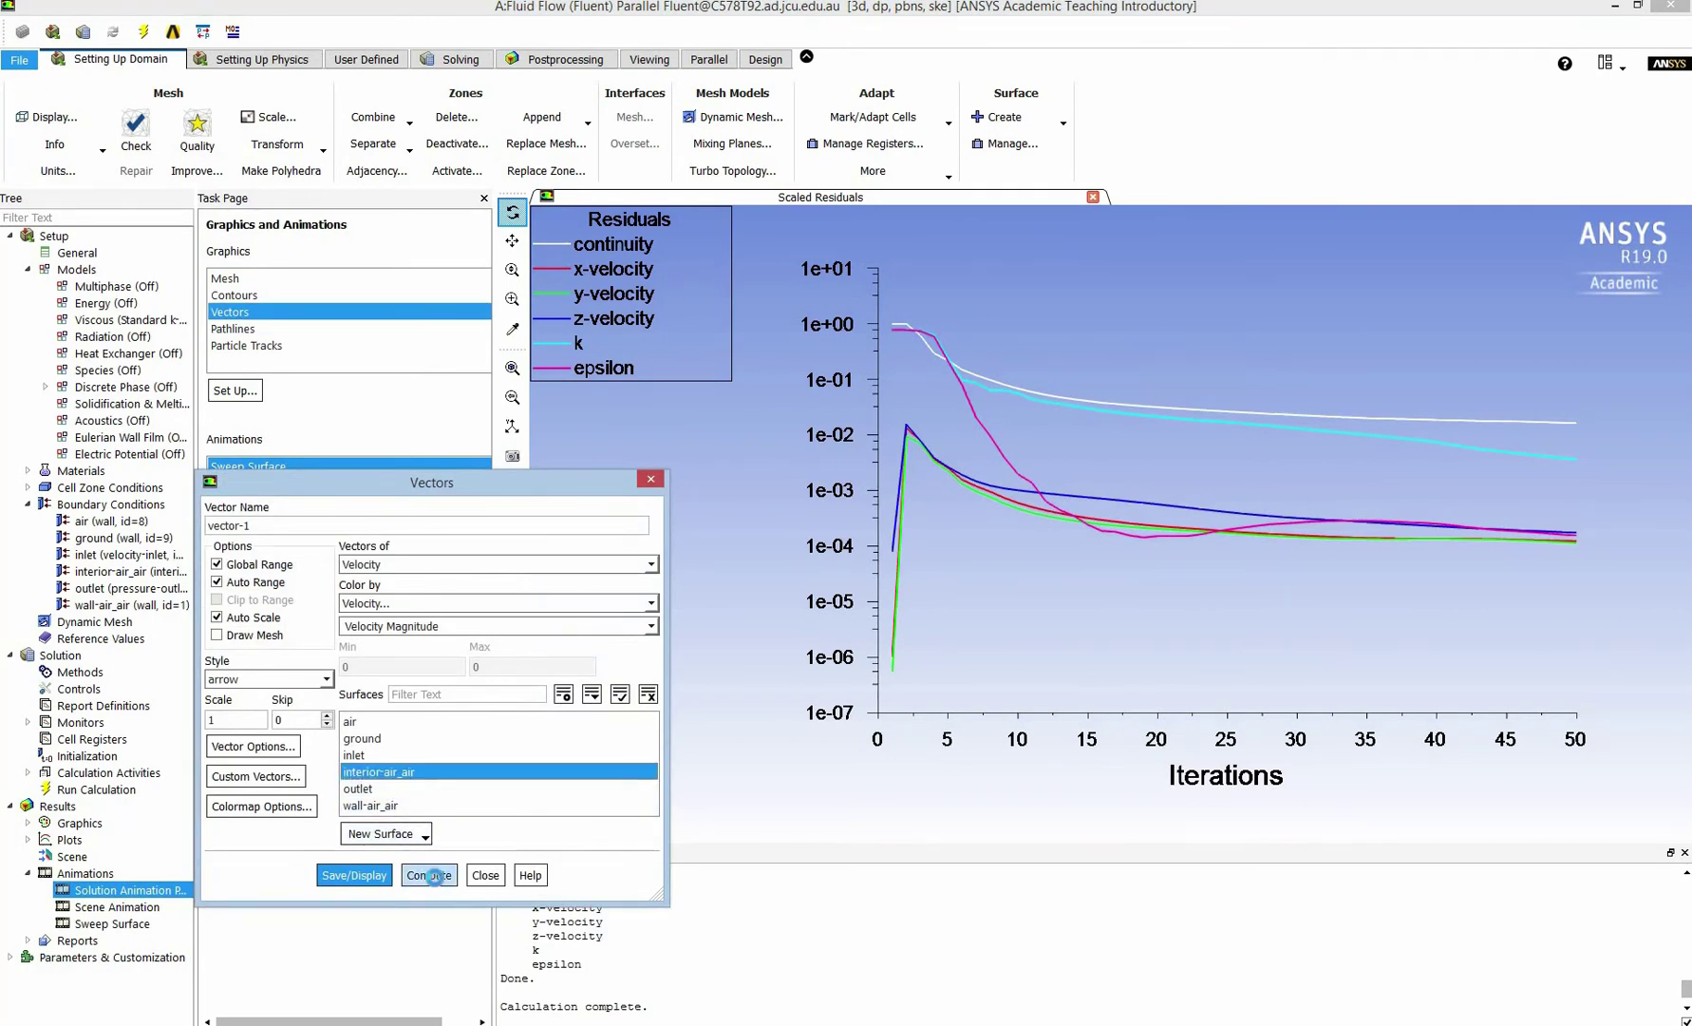
pyautogui.click(358, 875)
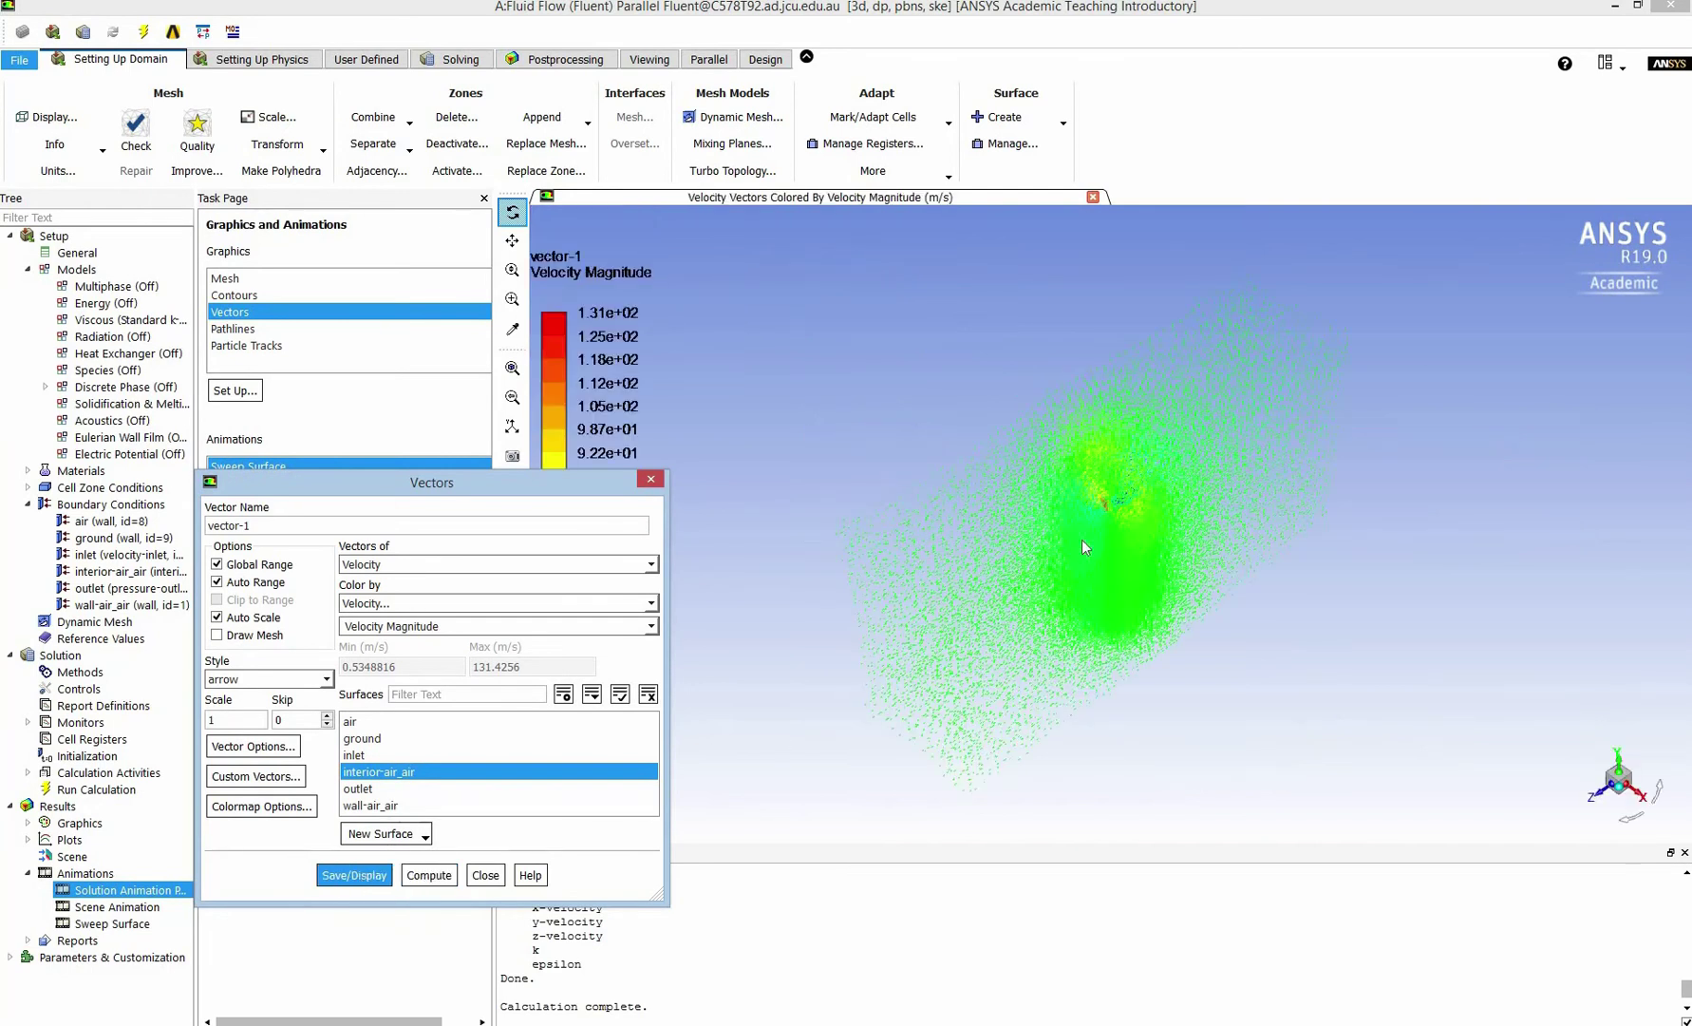
pyautogui.moveTo(1108, 469); pyautogui.dragTo(1116, 608)
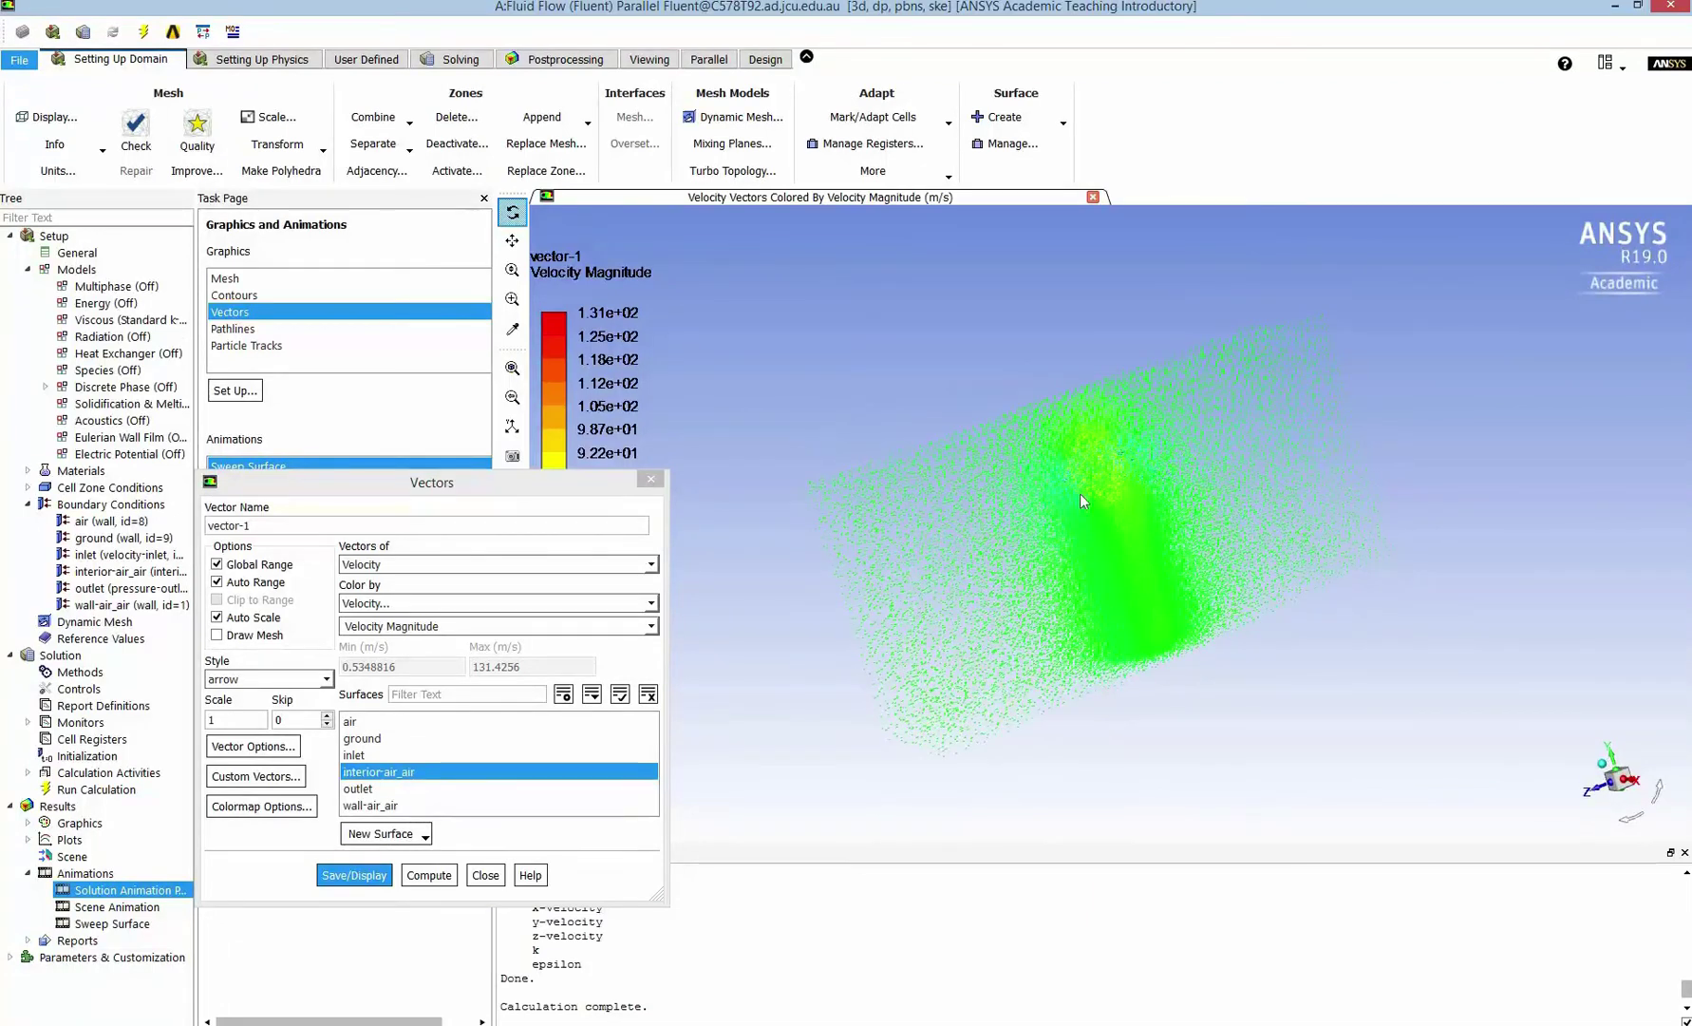
pyautogui.moveTo(918, 568); pyautogui.dragTo(1071, 503)
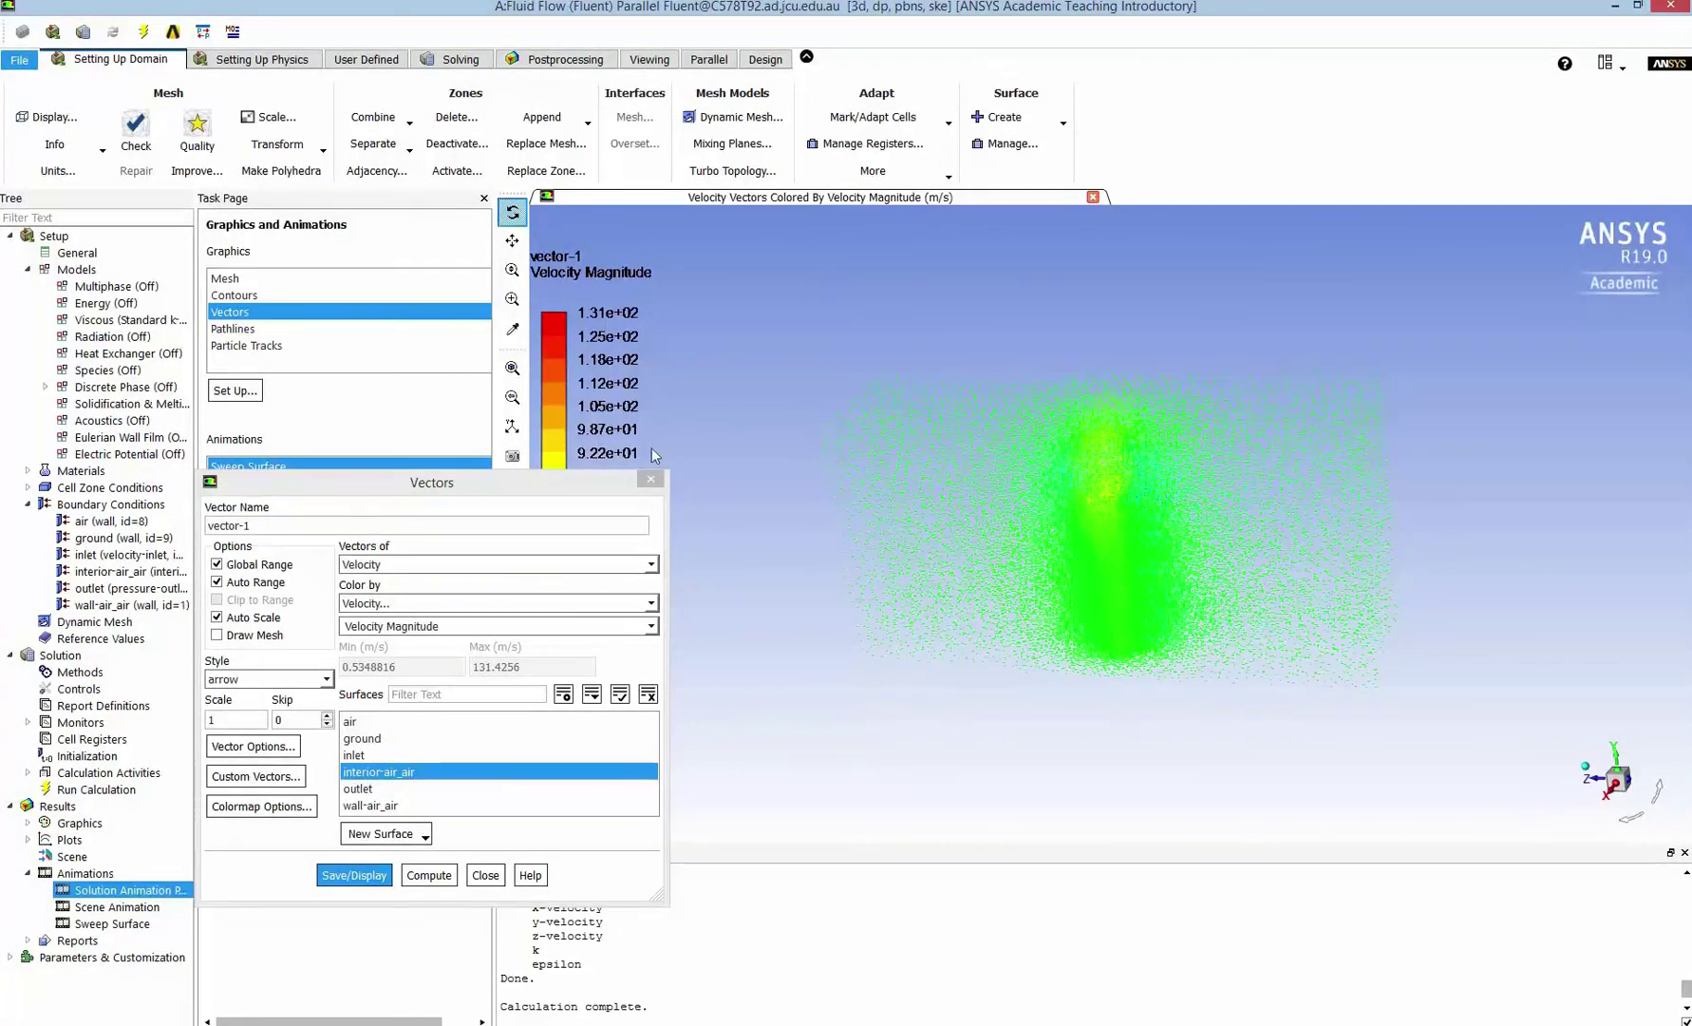
pyautogui.click(484, 874)
# Step: Quit Fluent and return to the Workbench project schematic
pyautogui.click(1670, 6)
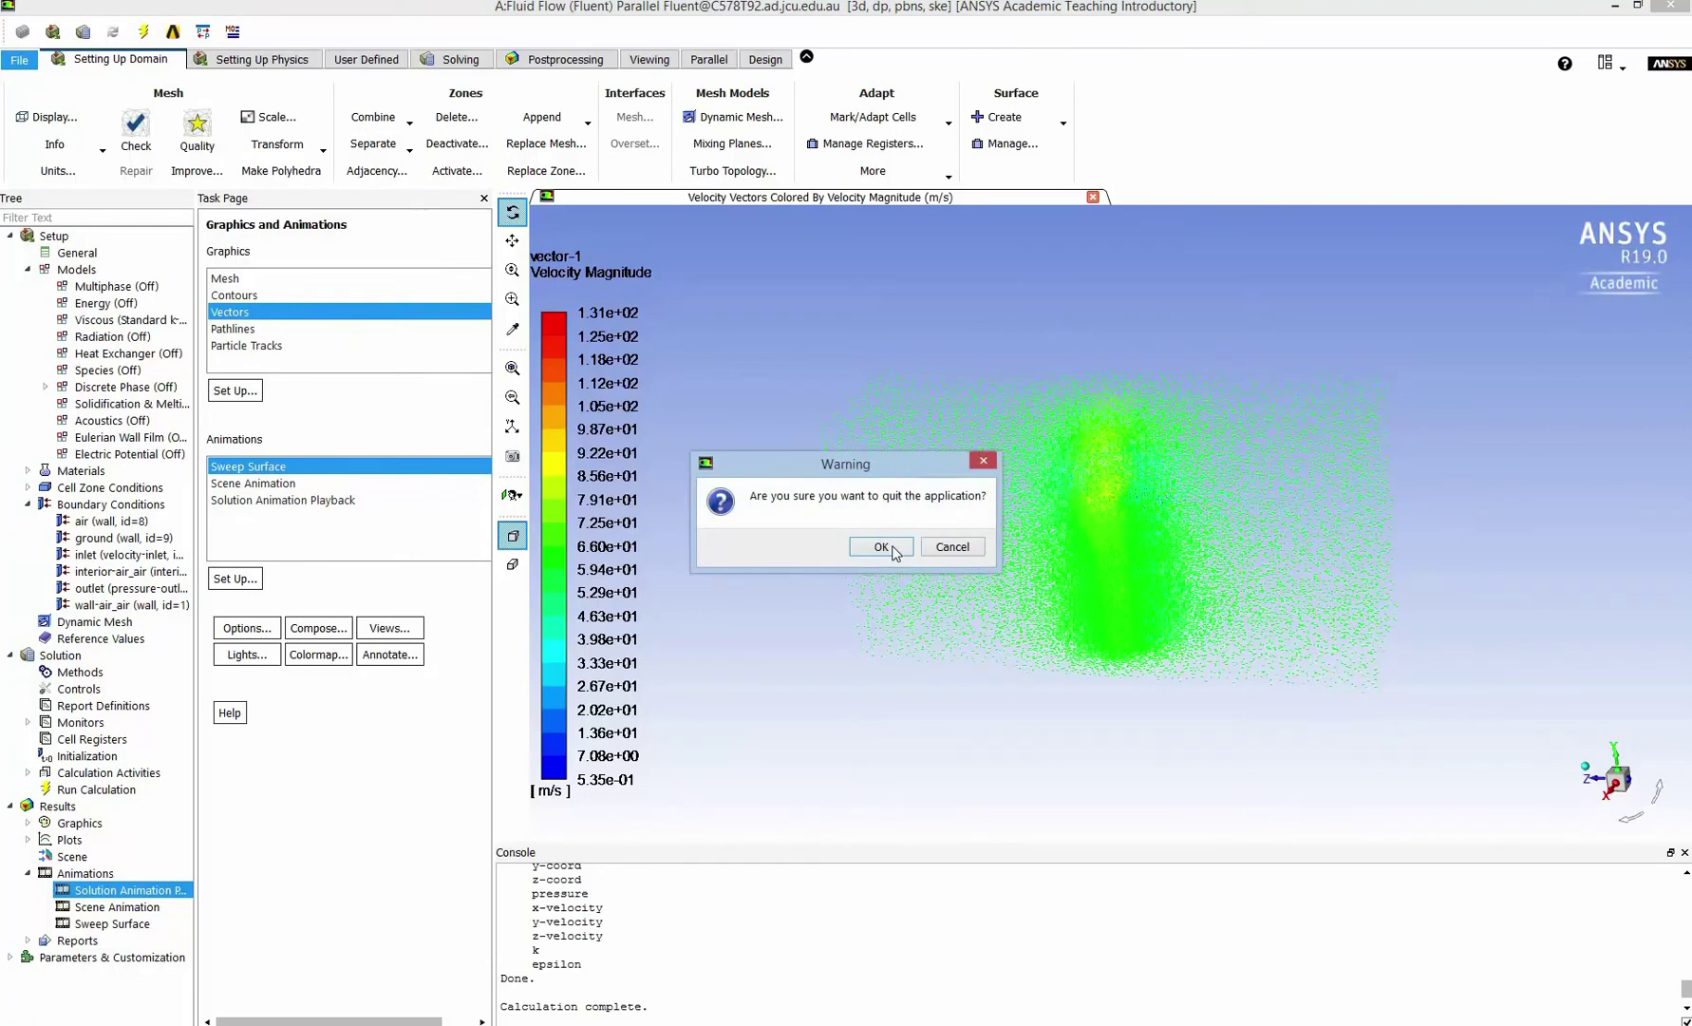
pyautogui.click(892, 549)
pyautogui.click(349, 605)
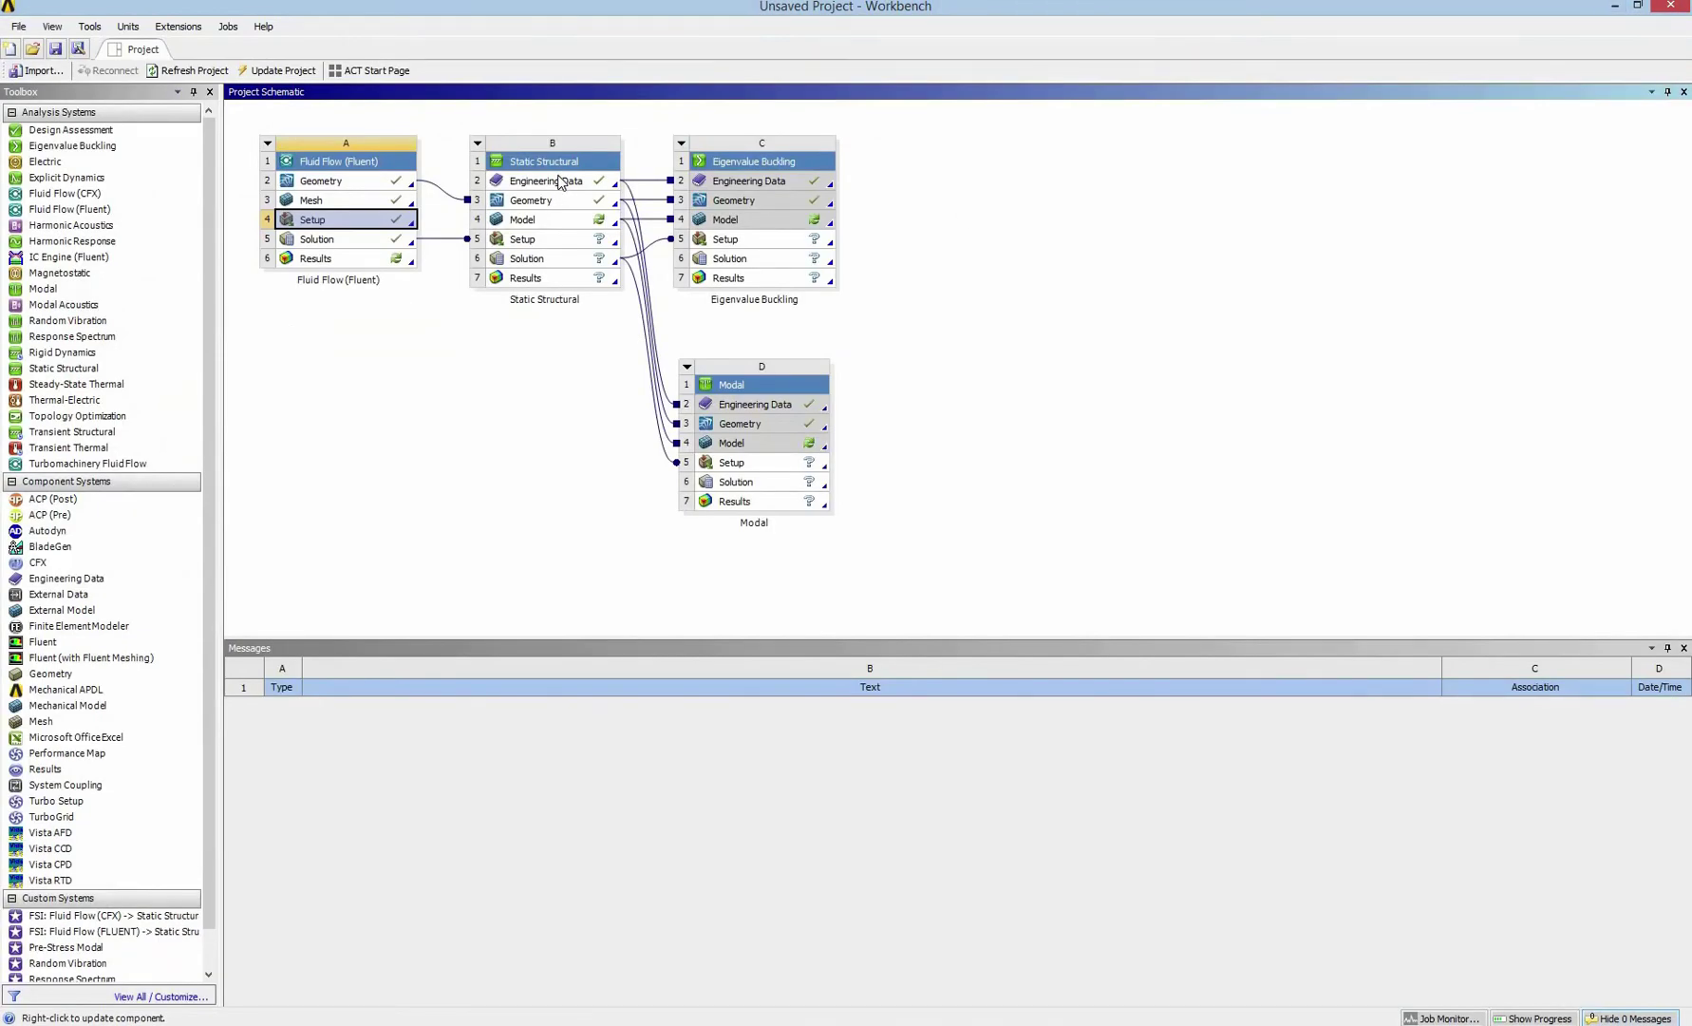
# Step: Open the Static Structural engineering data and add Multilinear Isotropic Hardening plasticity to Structural Steel
pyautogui.doubleClick(561, 181)
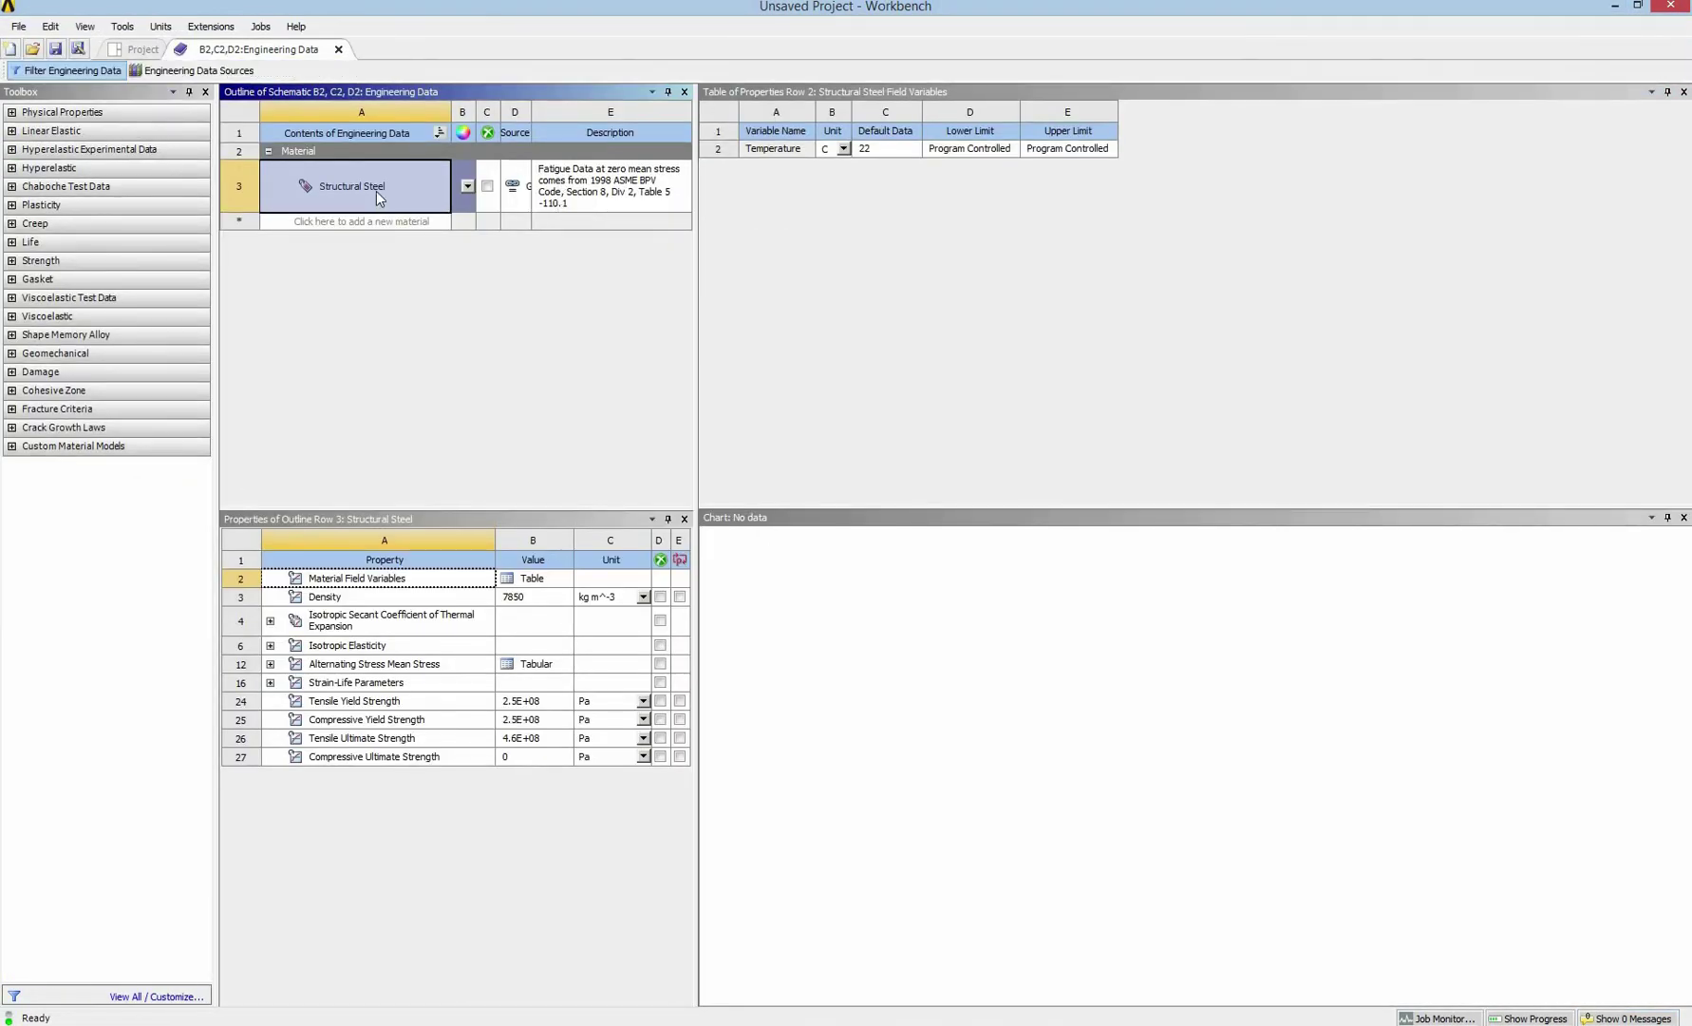
pyautogui.click(380, 193)
pyautogui.click(387, 251)
pyautogui.click(38, 207)
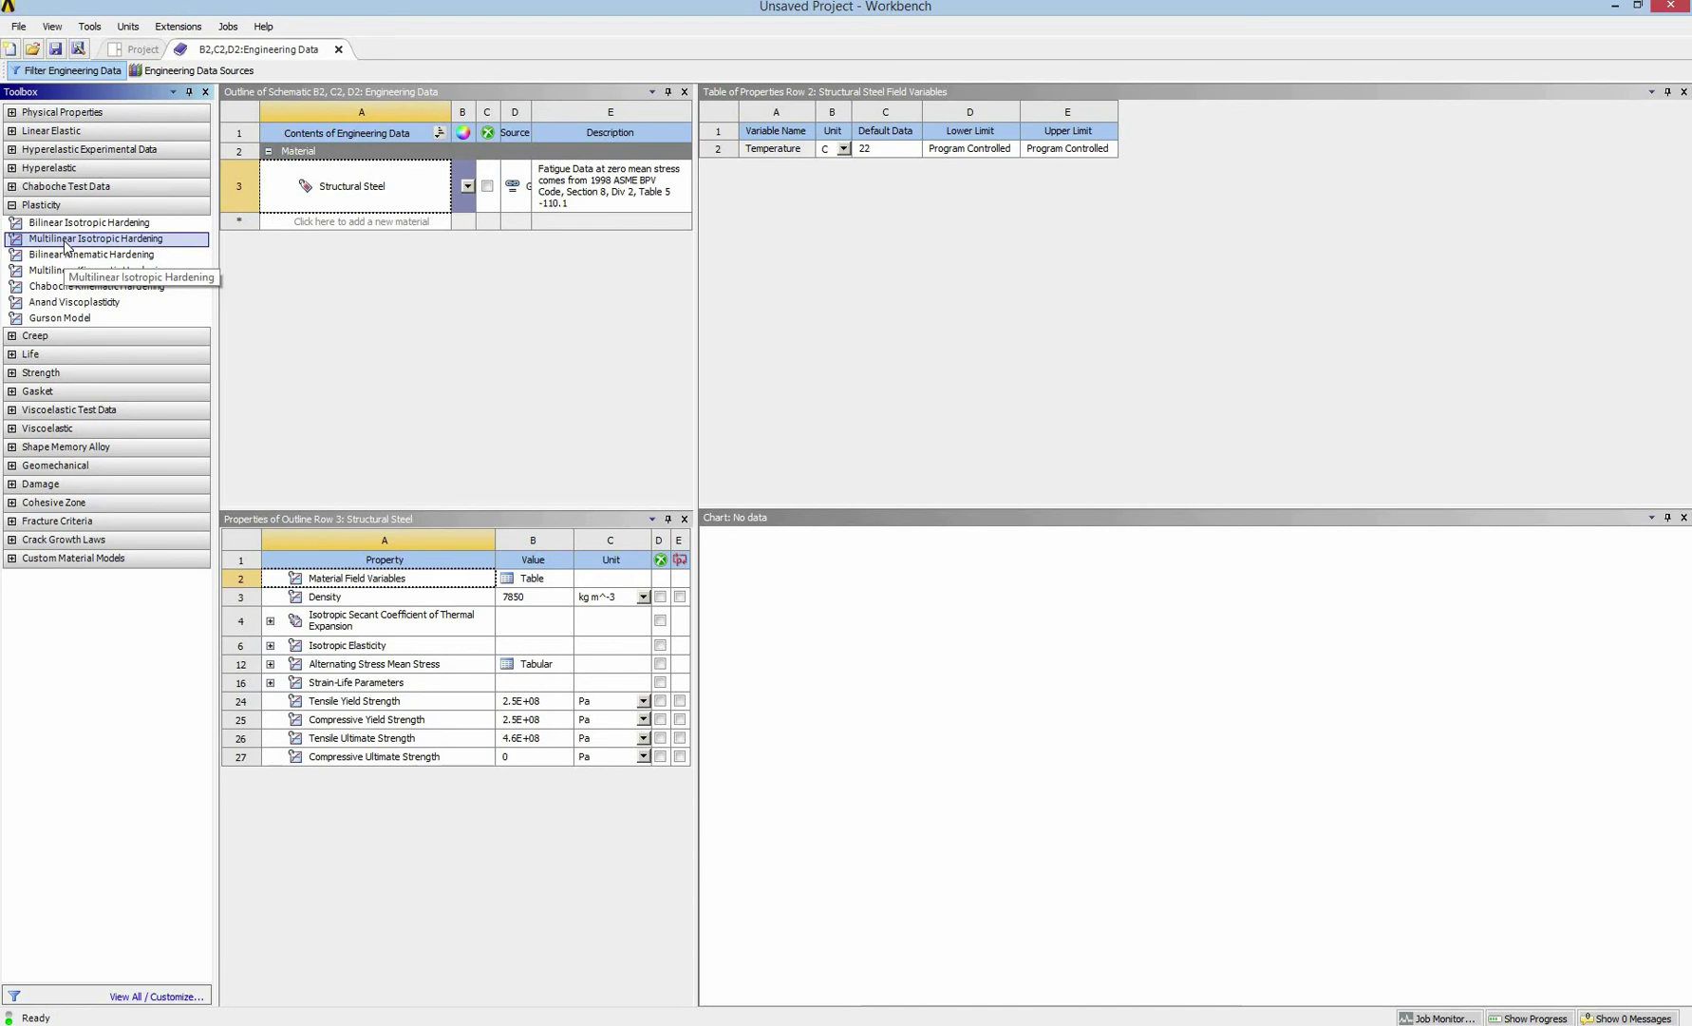
pyautogui.doubleClick(68, 241)
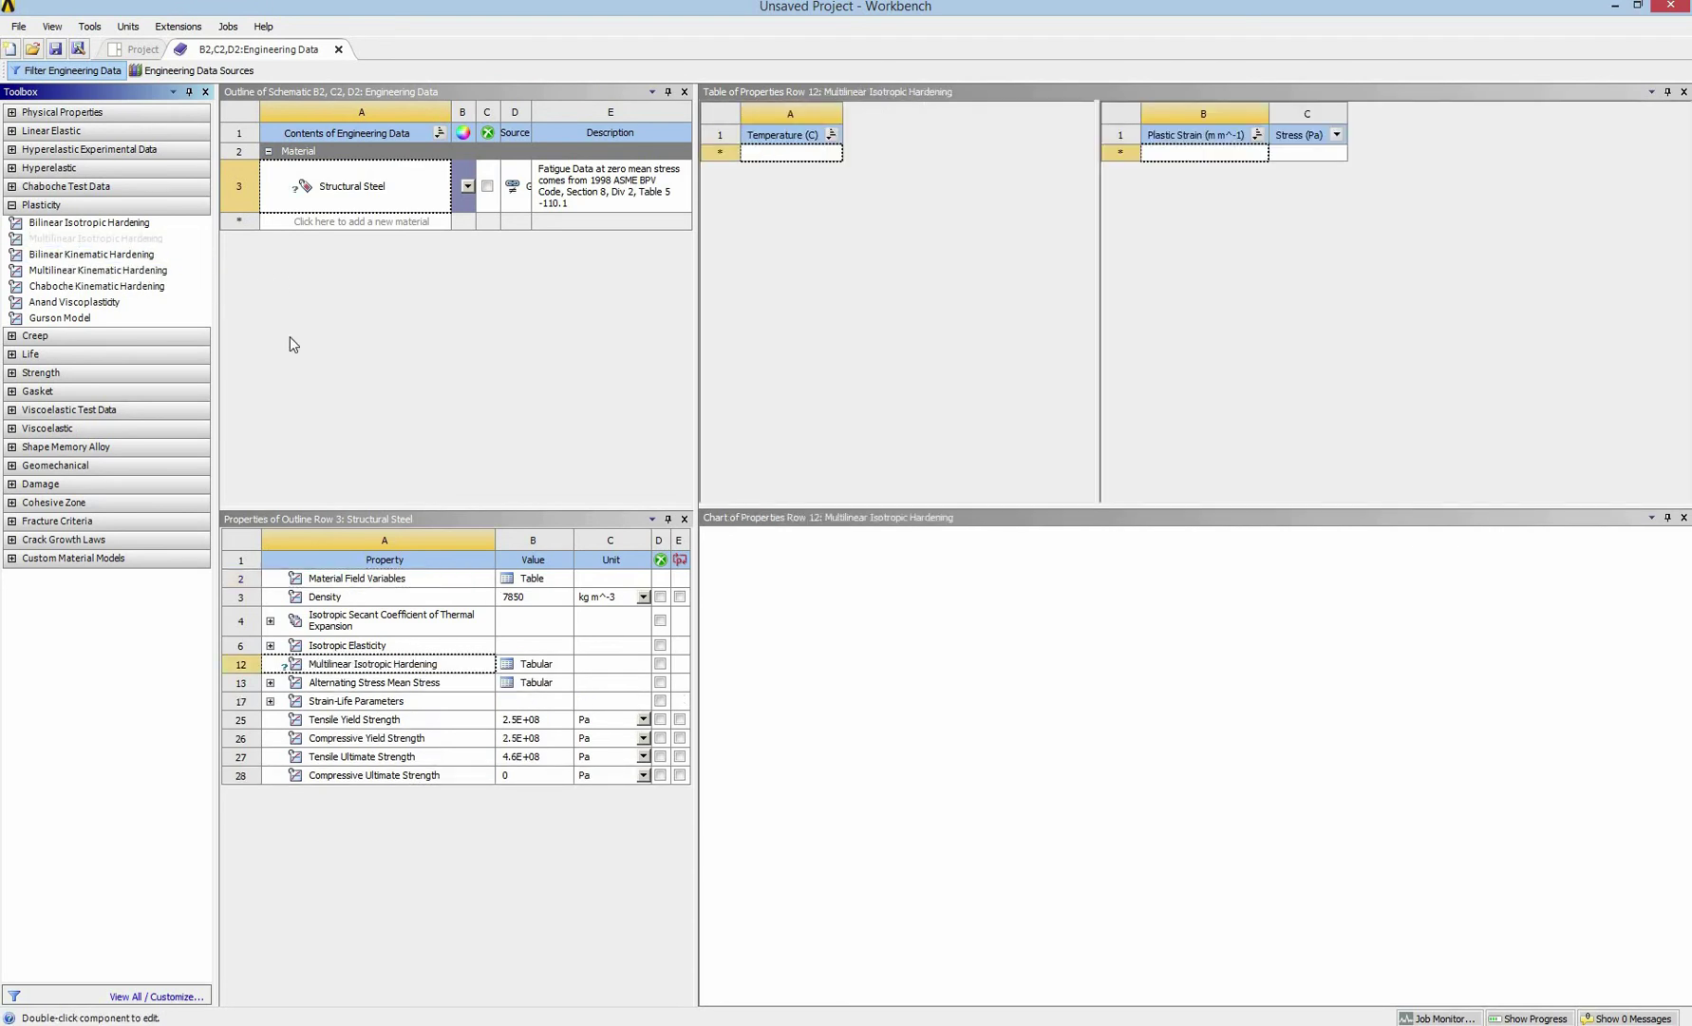
pyautogui.click(406, 672)
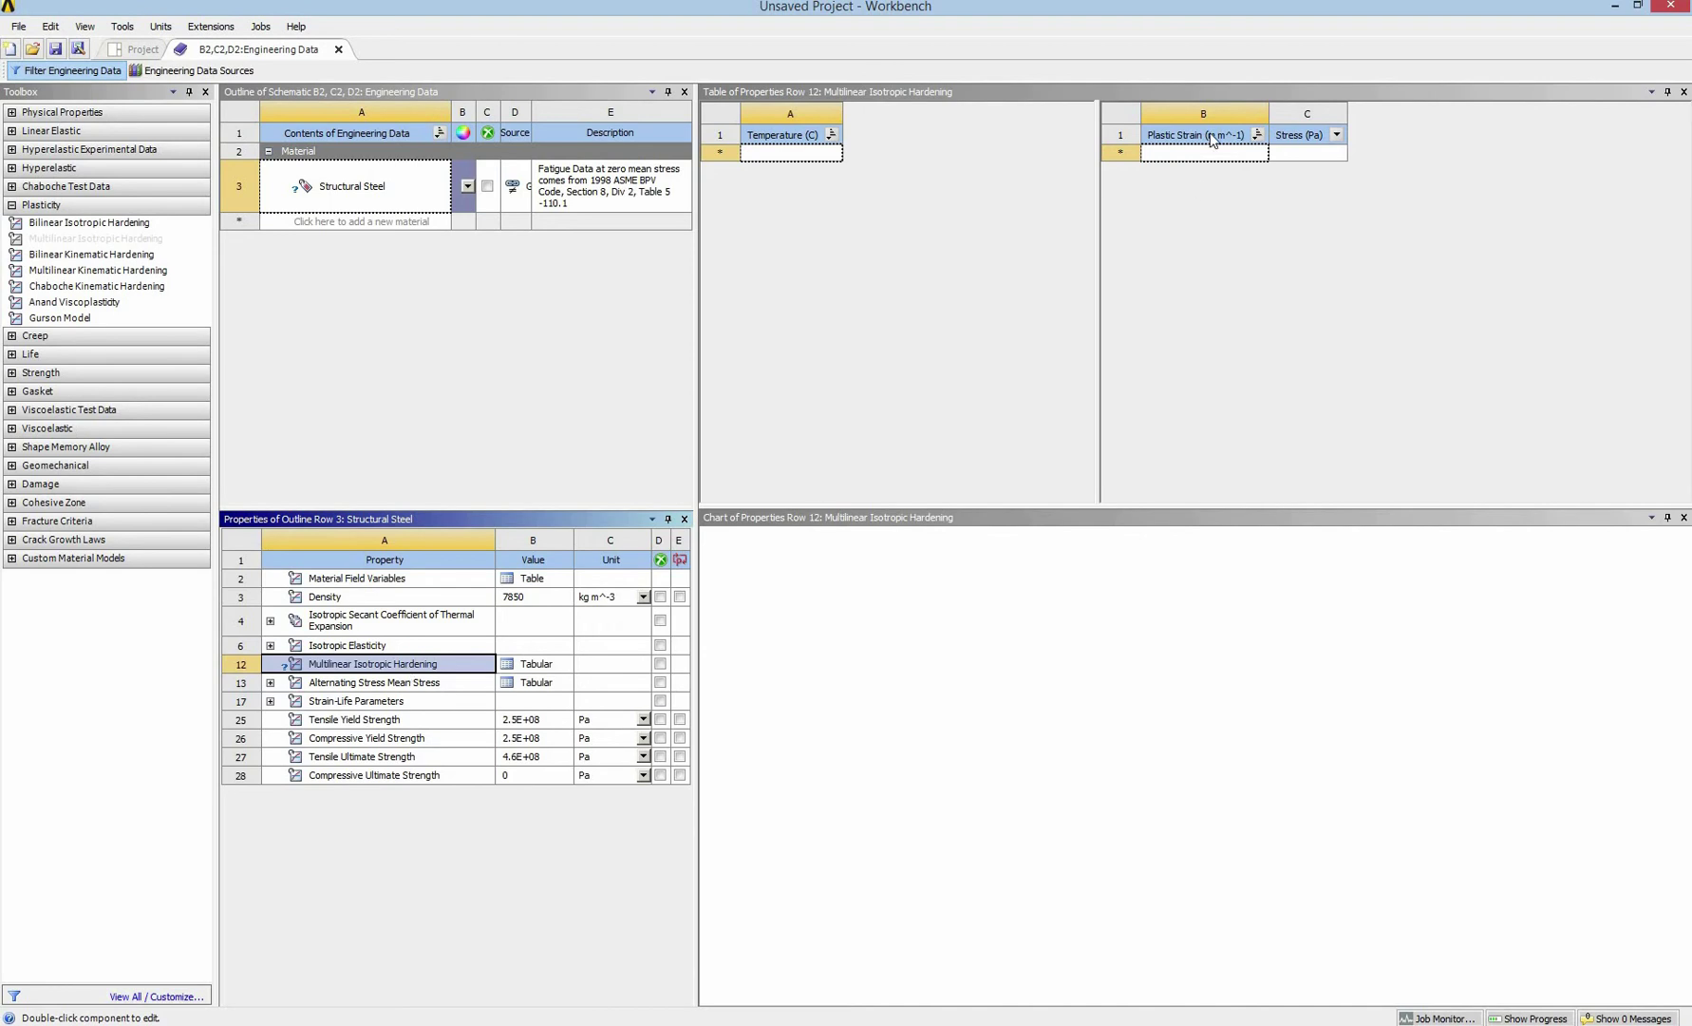
# Step: Enter the first two hardening points: 30e7 Pa stress at plastic strain 0 and 44e7 Pa at 0.22
pyautogui.click(1187, 153)
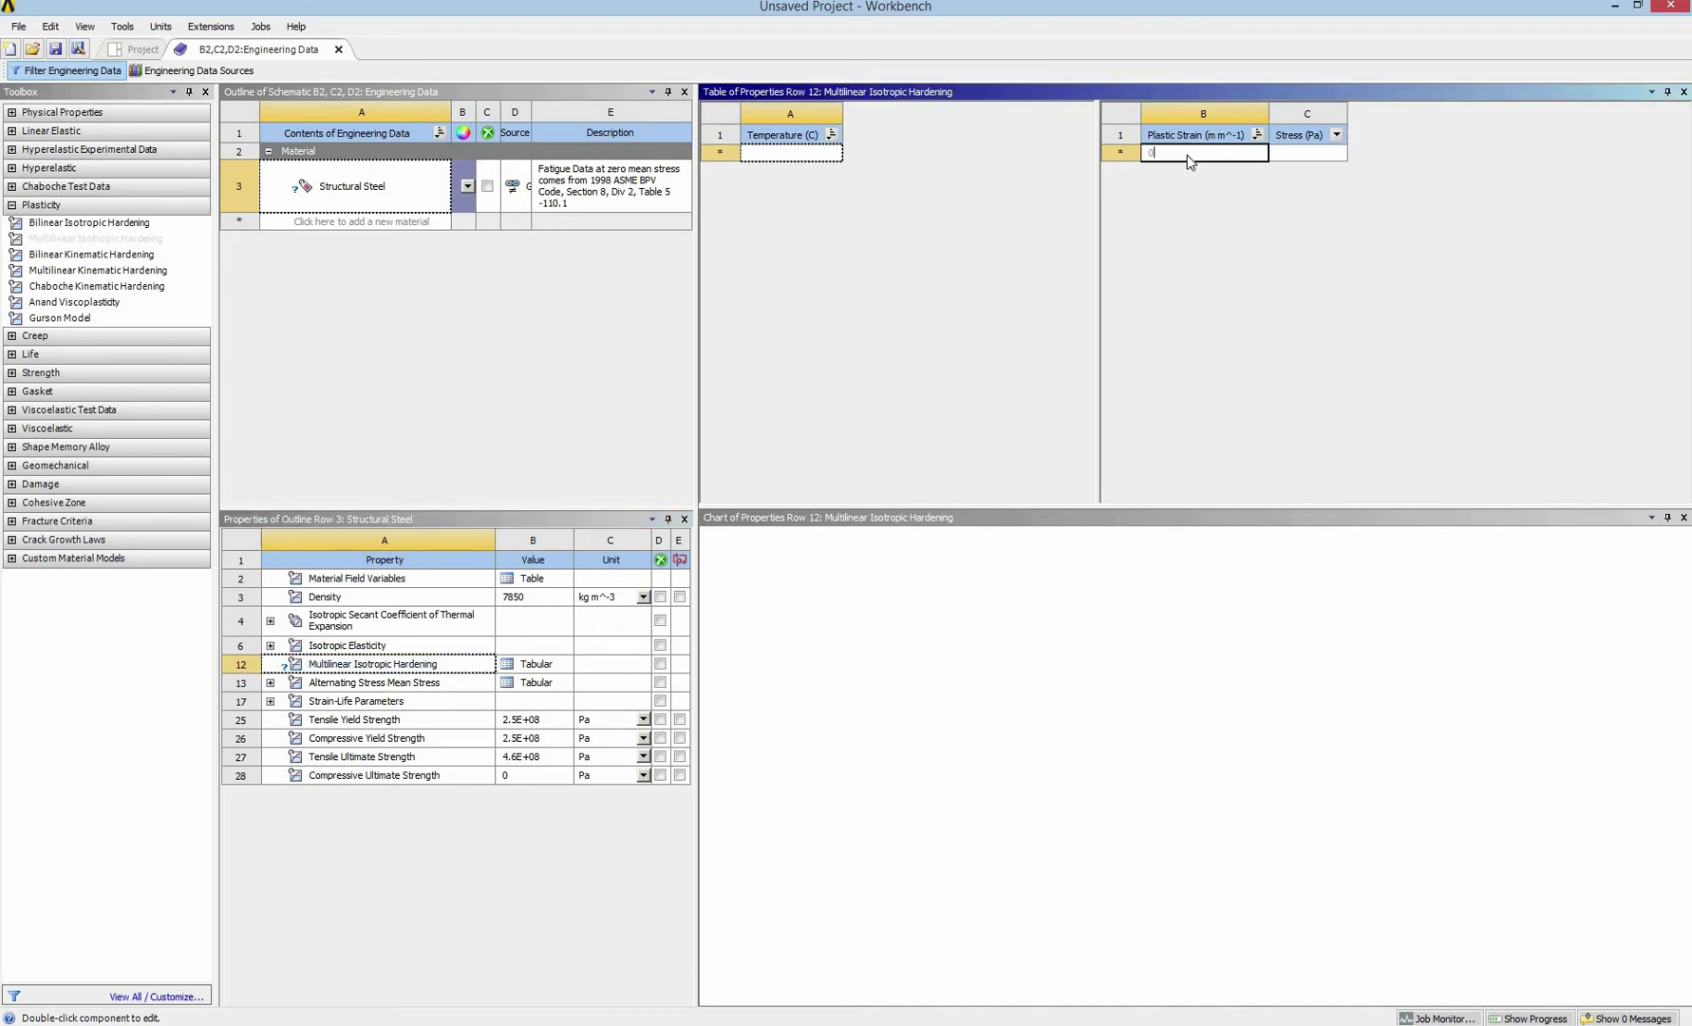
pyautogui.click(1287, 153)
pyautogui.write('30e7')
pyautogui.press('Return')
pyautogui.click(1220, 170)
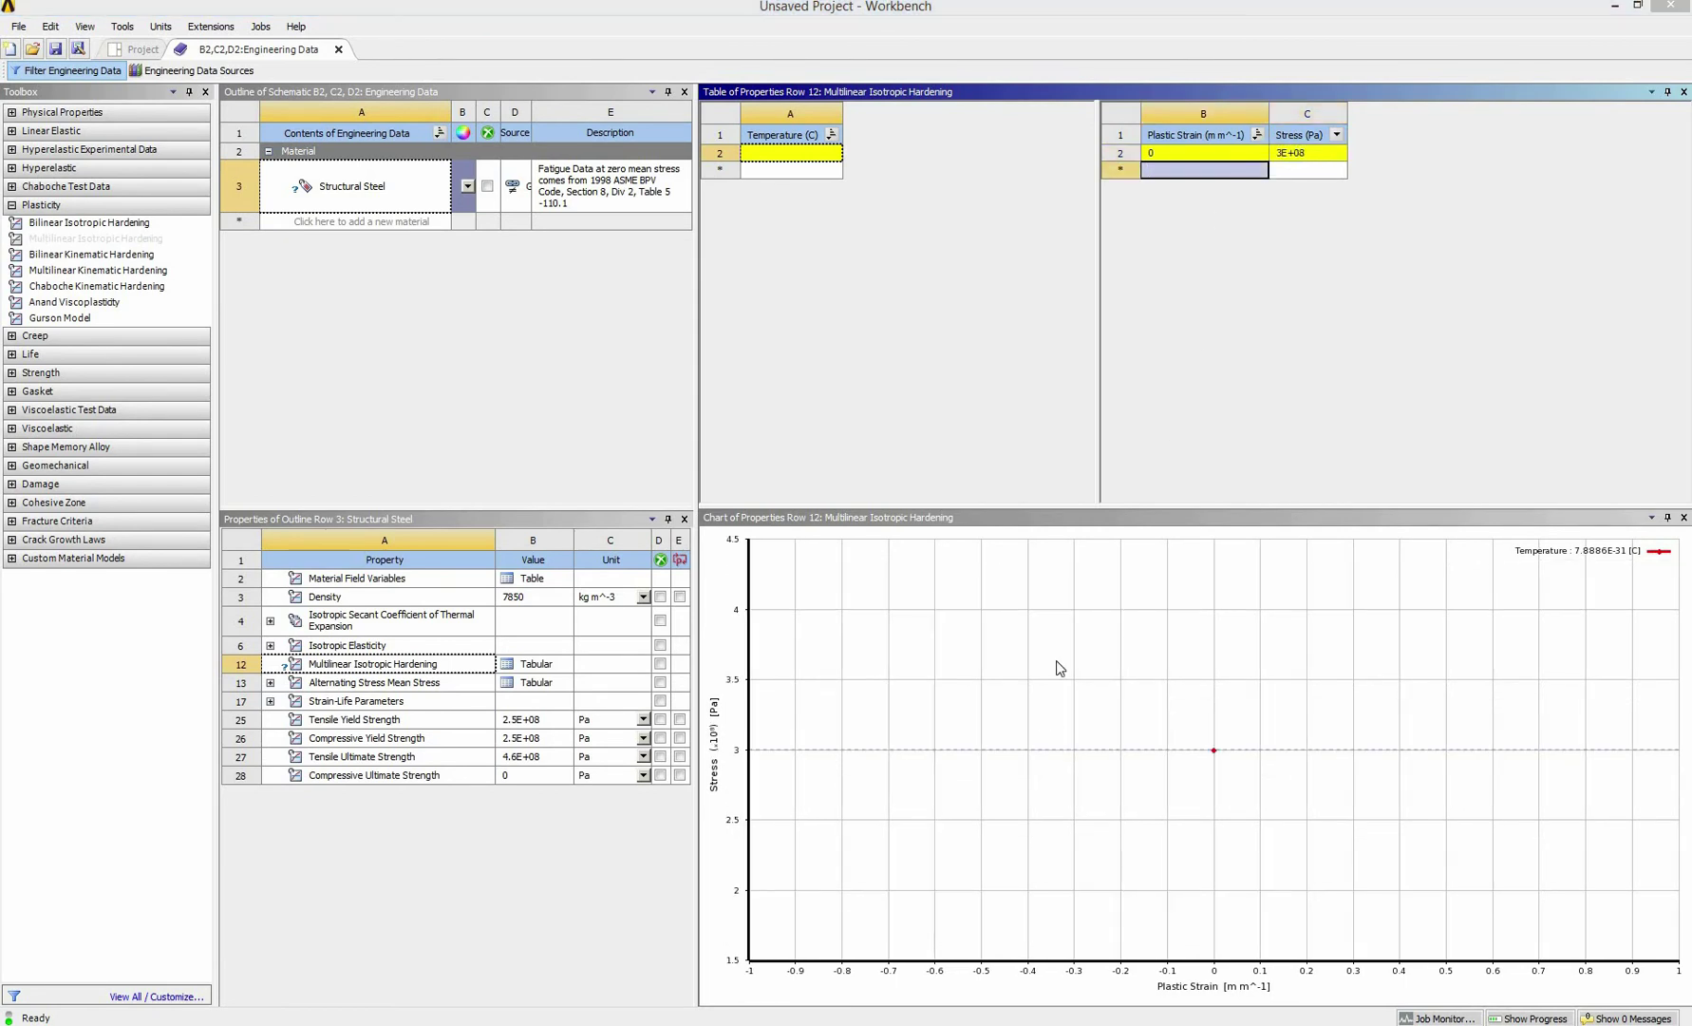
pyautogui.click(1218, 177)
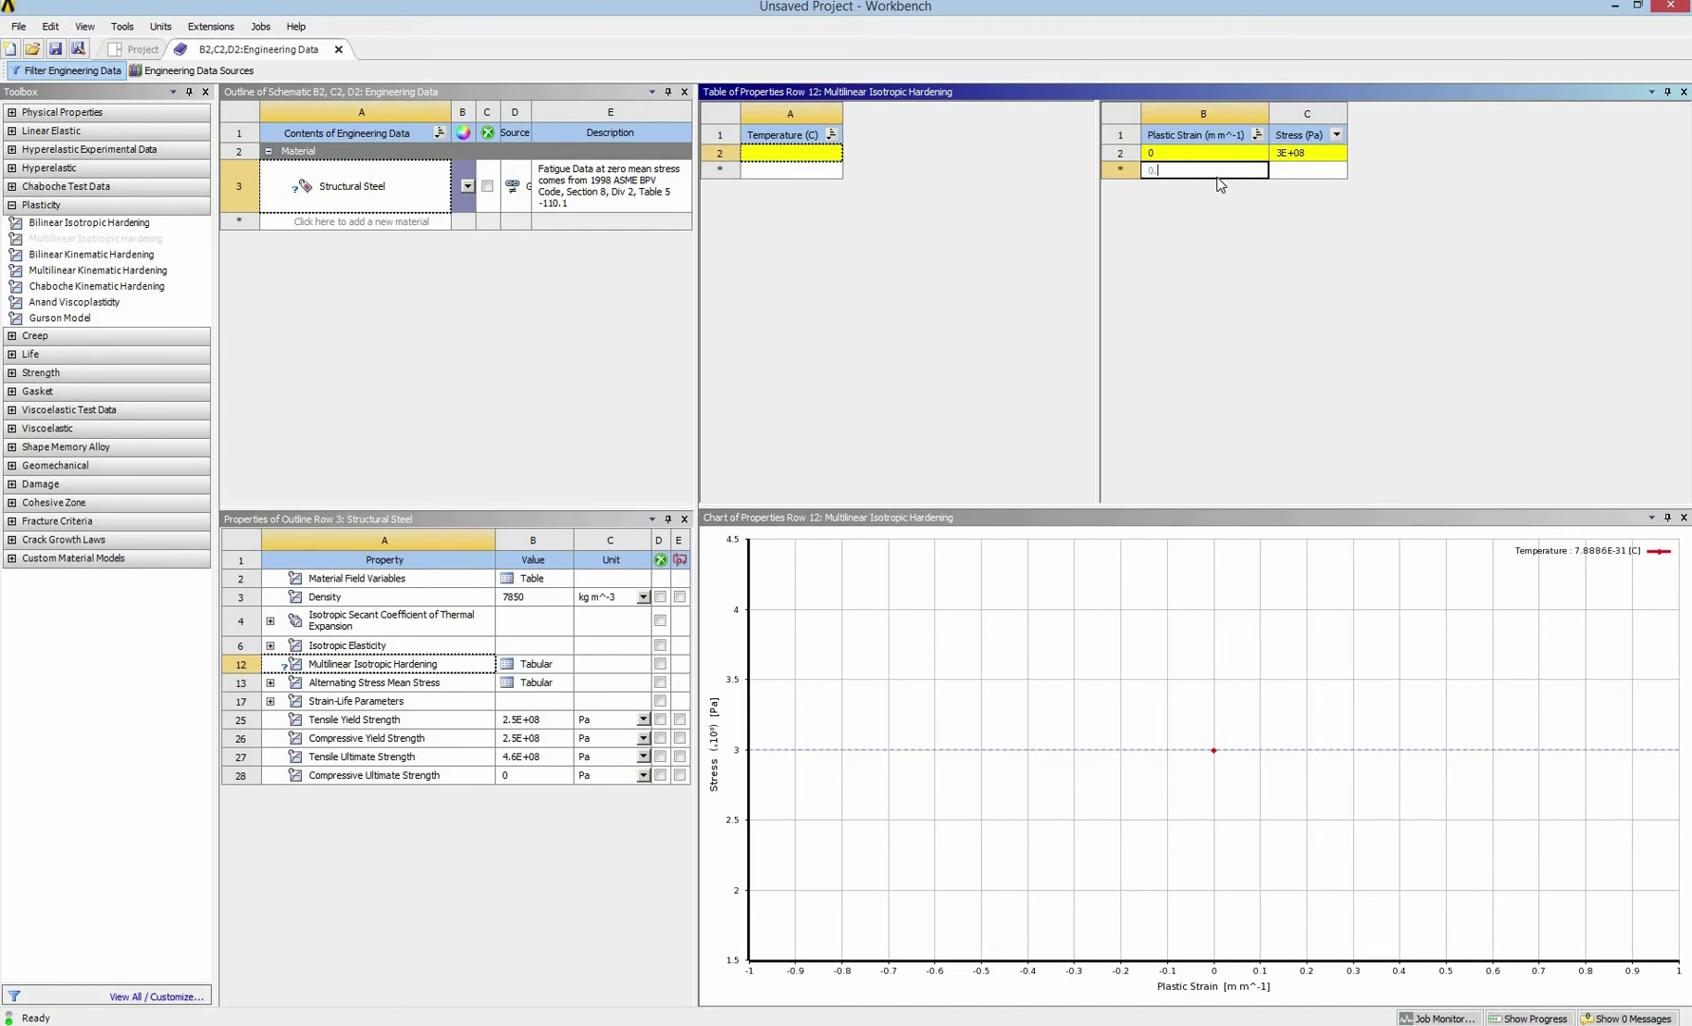
pyautogui.write('44e7')
# Step: Add a third hardening point with plastic strain 1 and stress 45e7 Pa
pyautogui.click(1214, 190)
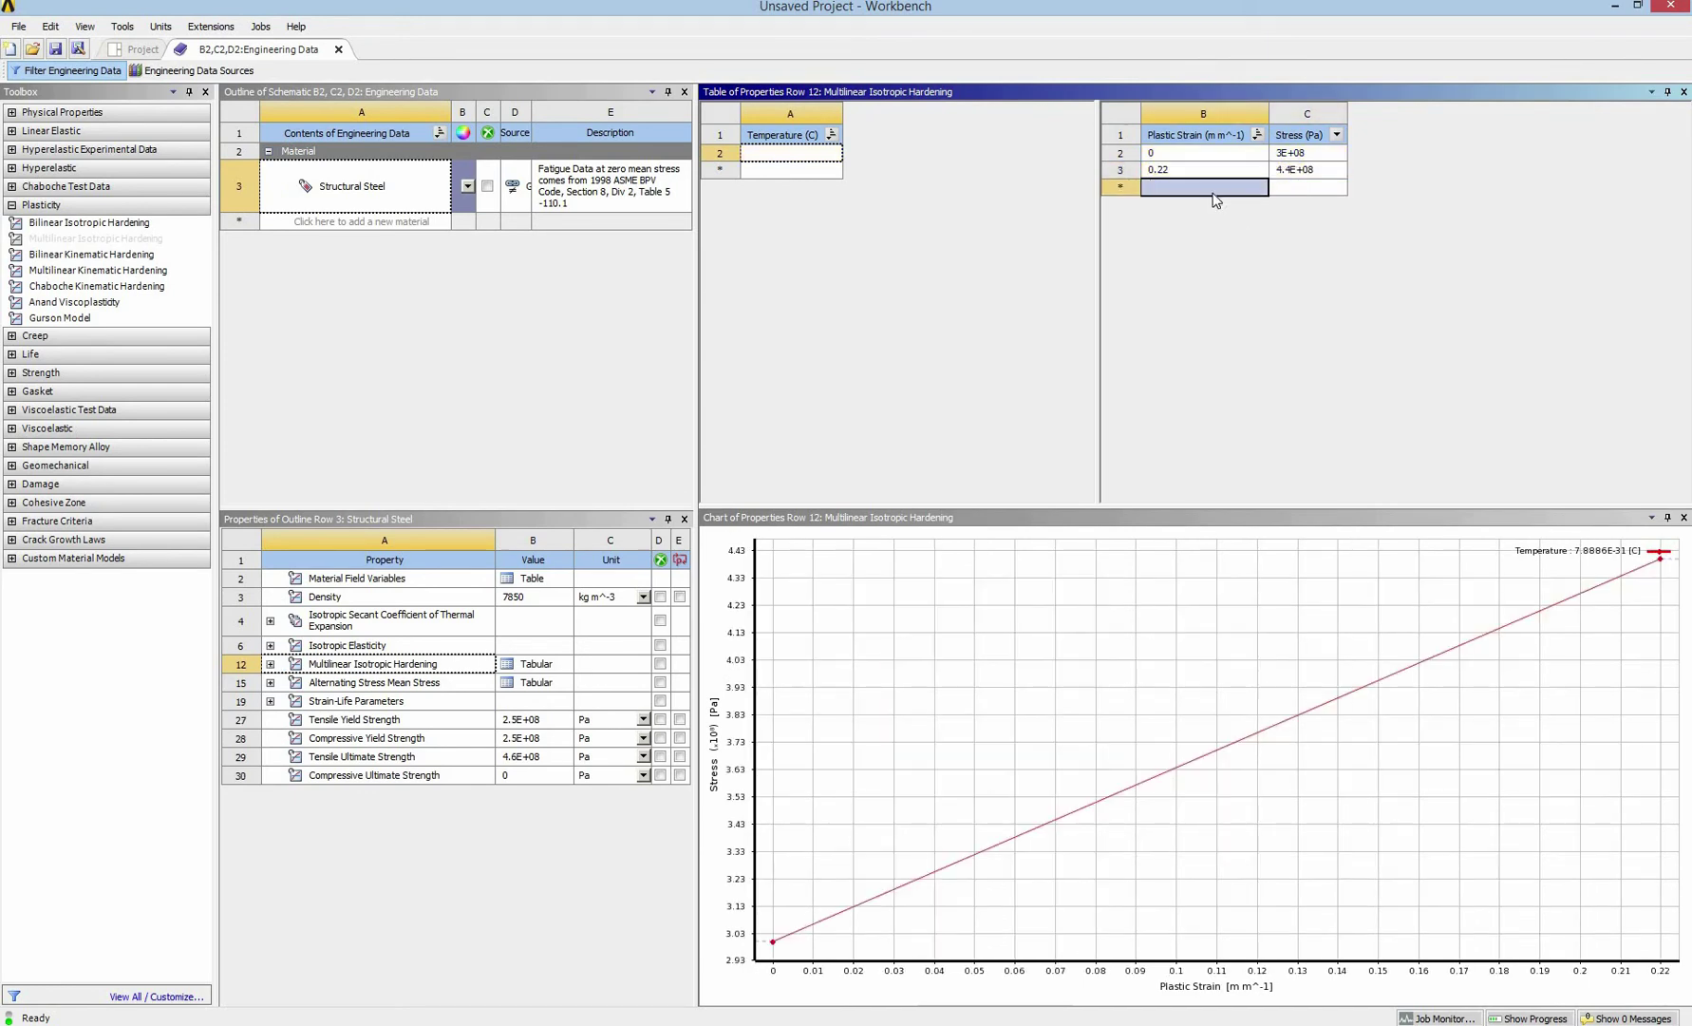
pyautogui.write('1')
pyautogui.press('Return')
pyautogui.write('45')
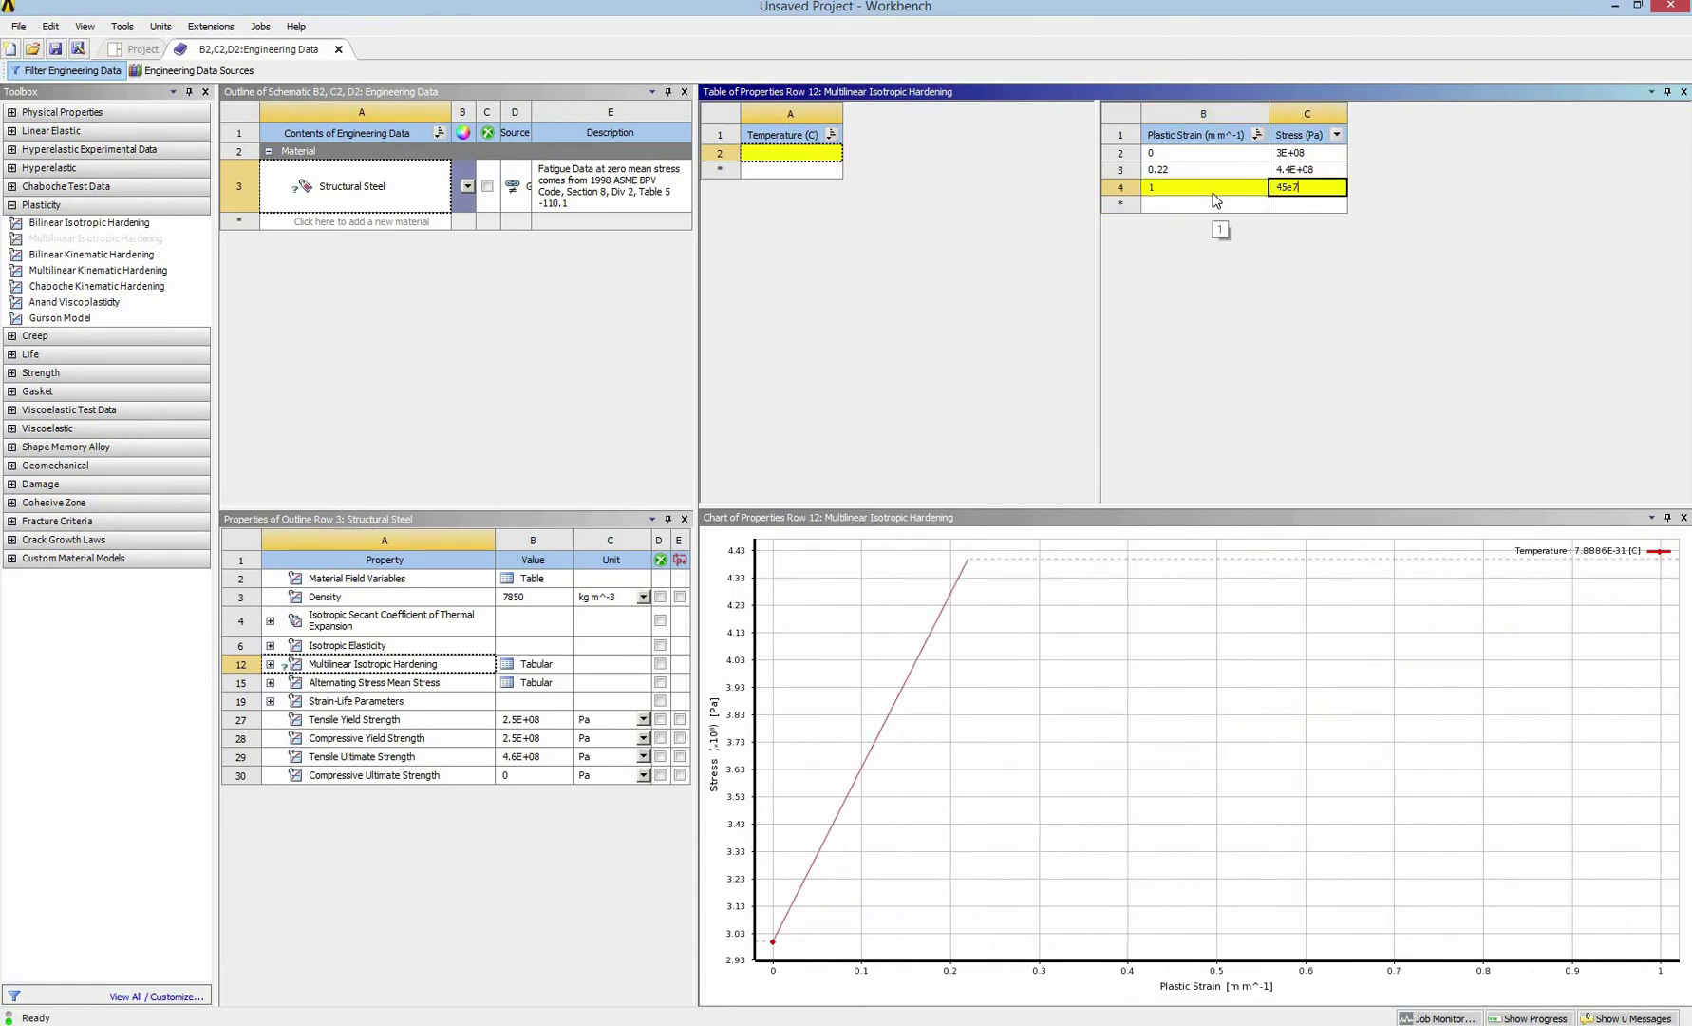
pyautogui.write('e7')
pyautogui.press('Return')
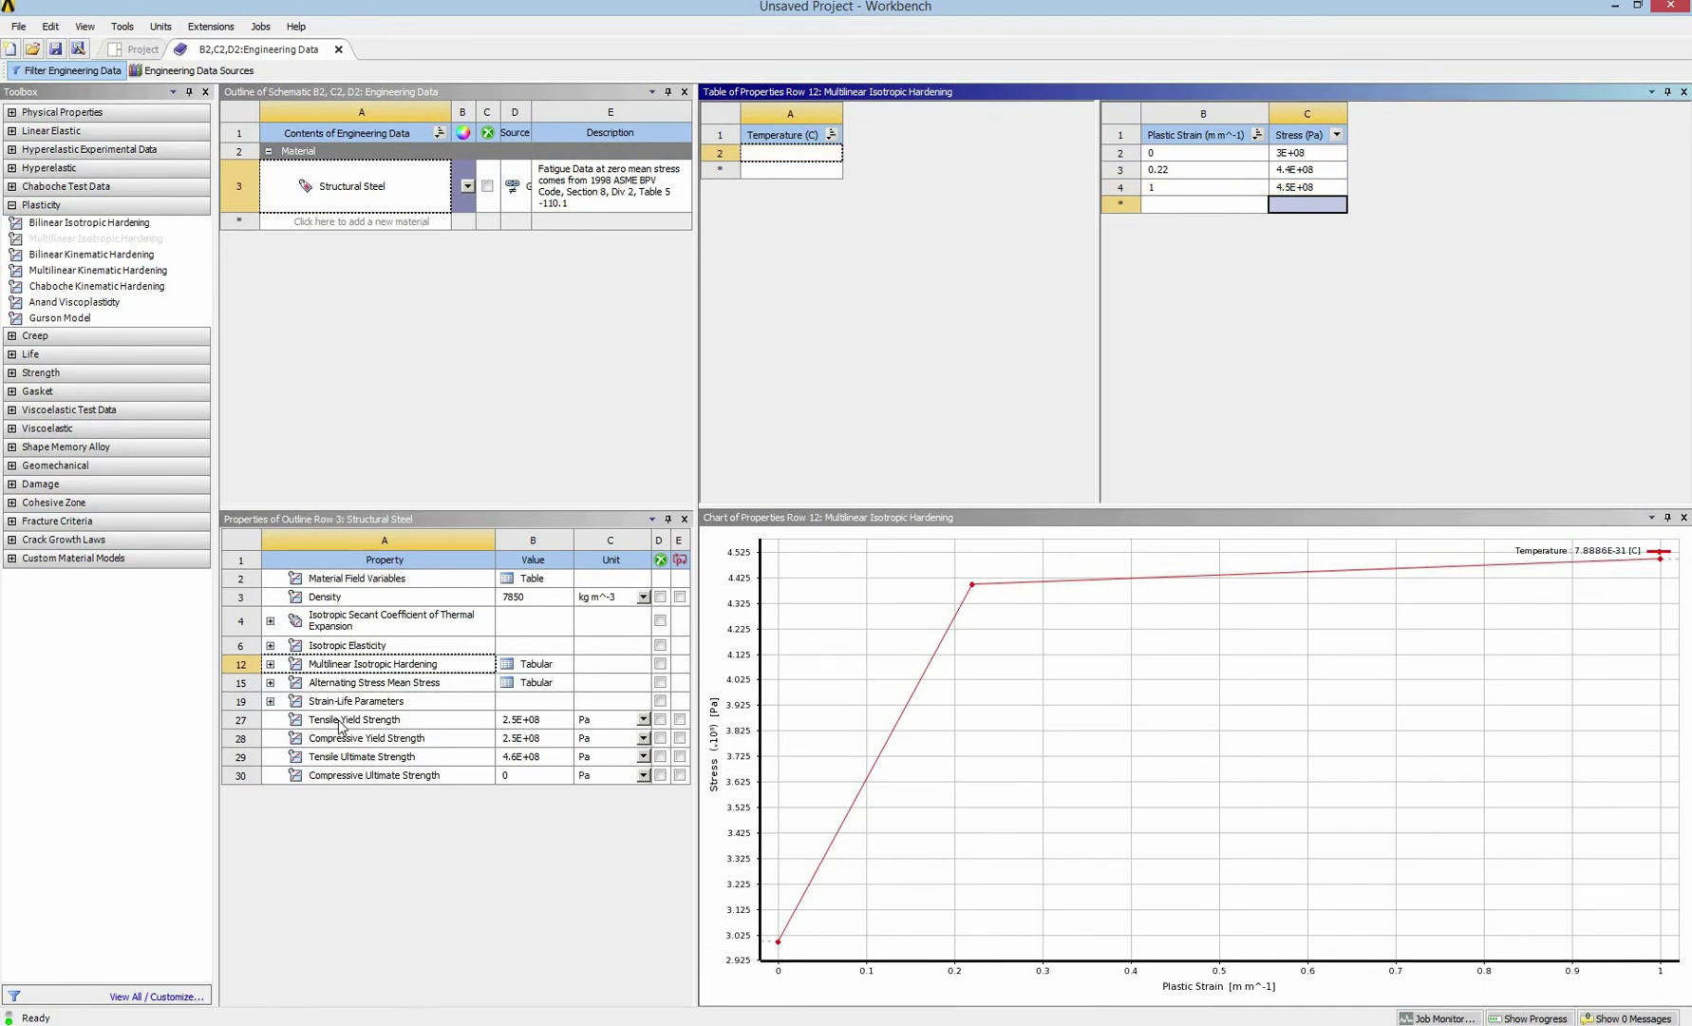
# Step: Set the tensile yield strength of Structural Steel to 3E+08 Pa
pyautogui.click(521, 724)
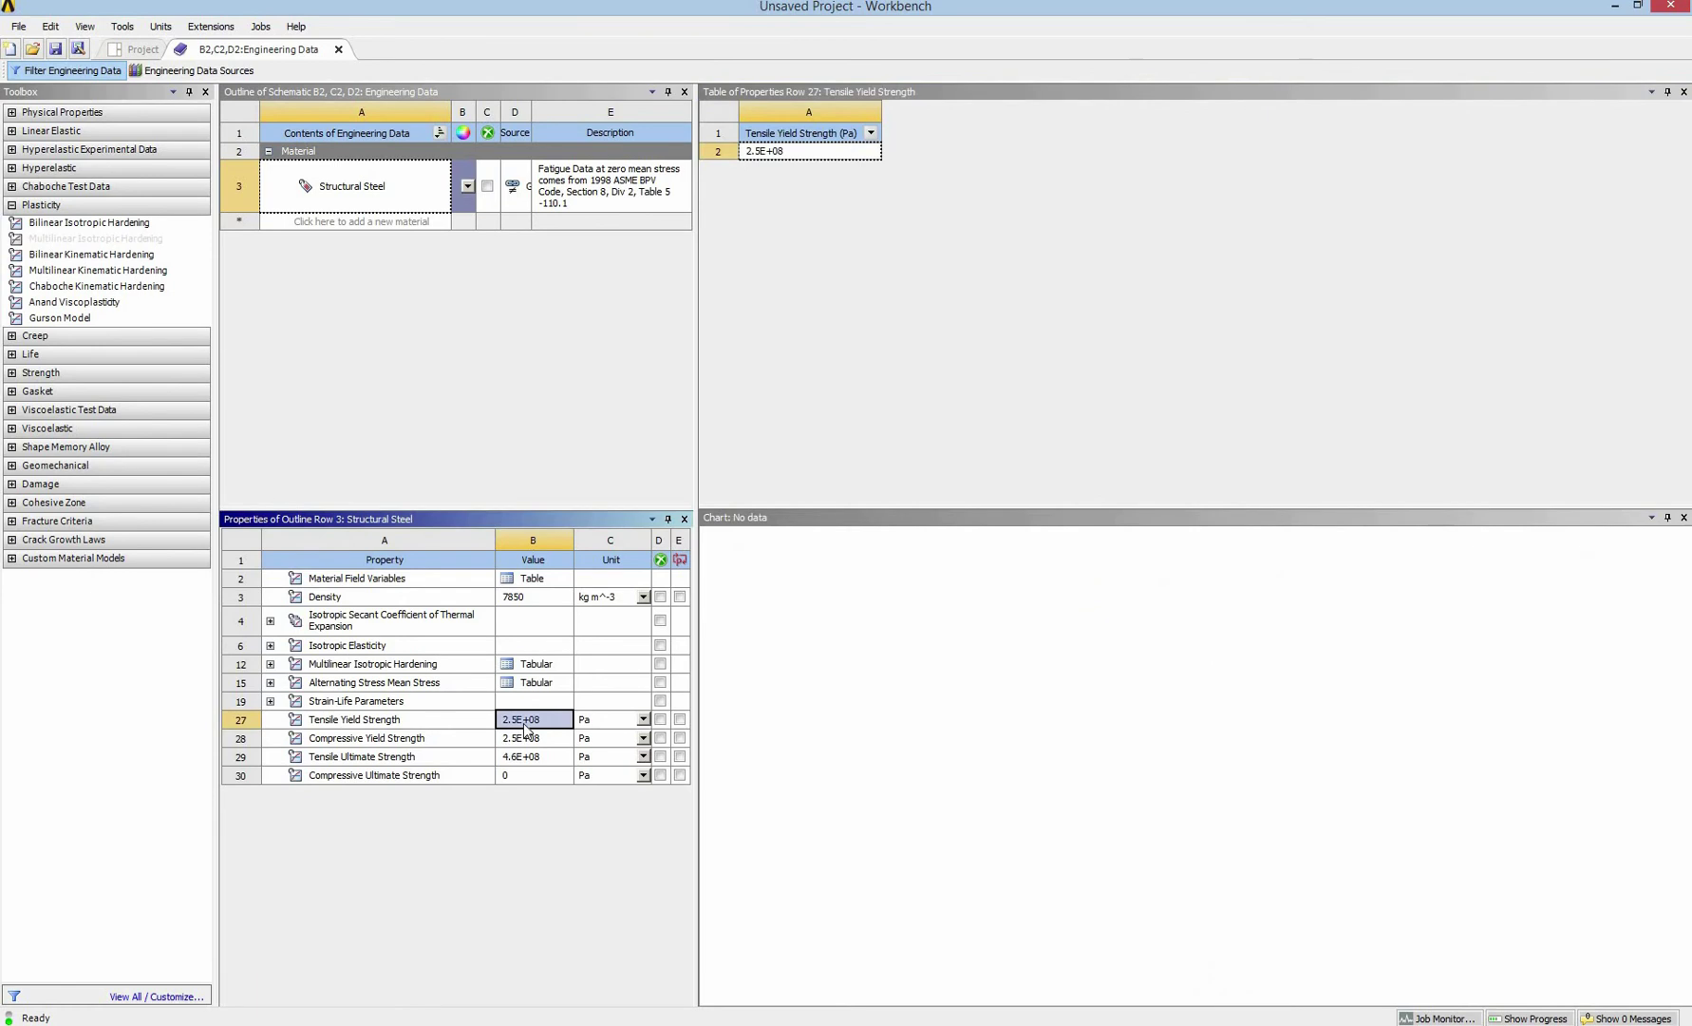
pyautogui.write('3E+08')
pyautogui.press('Return')
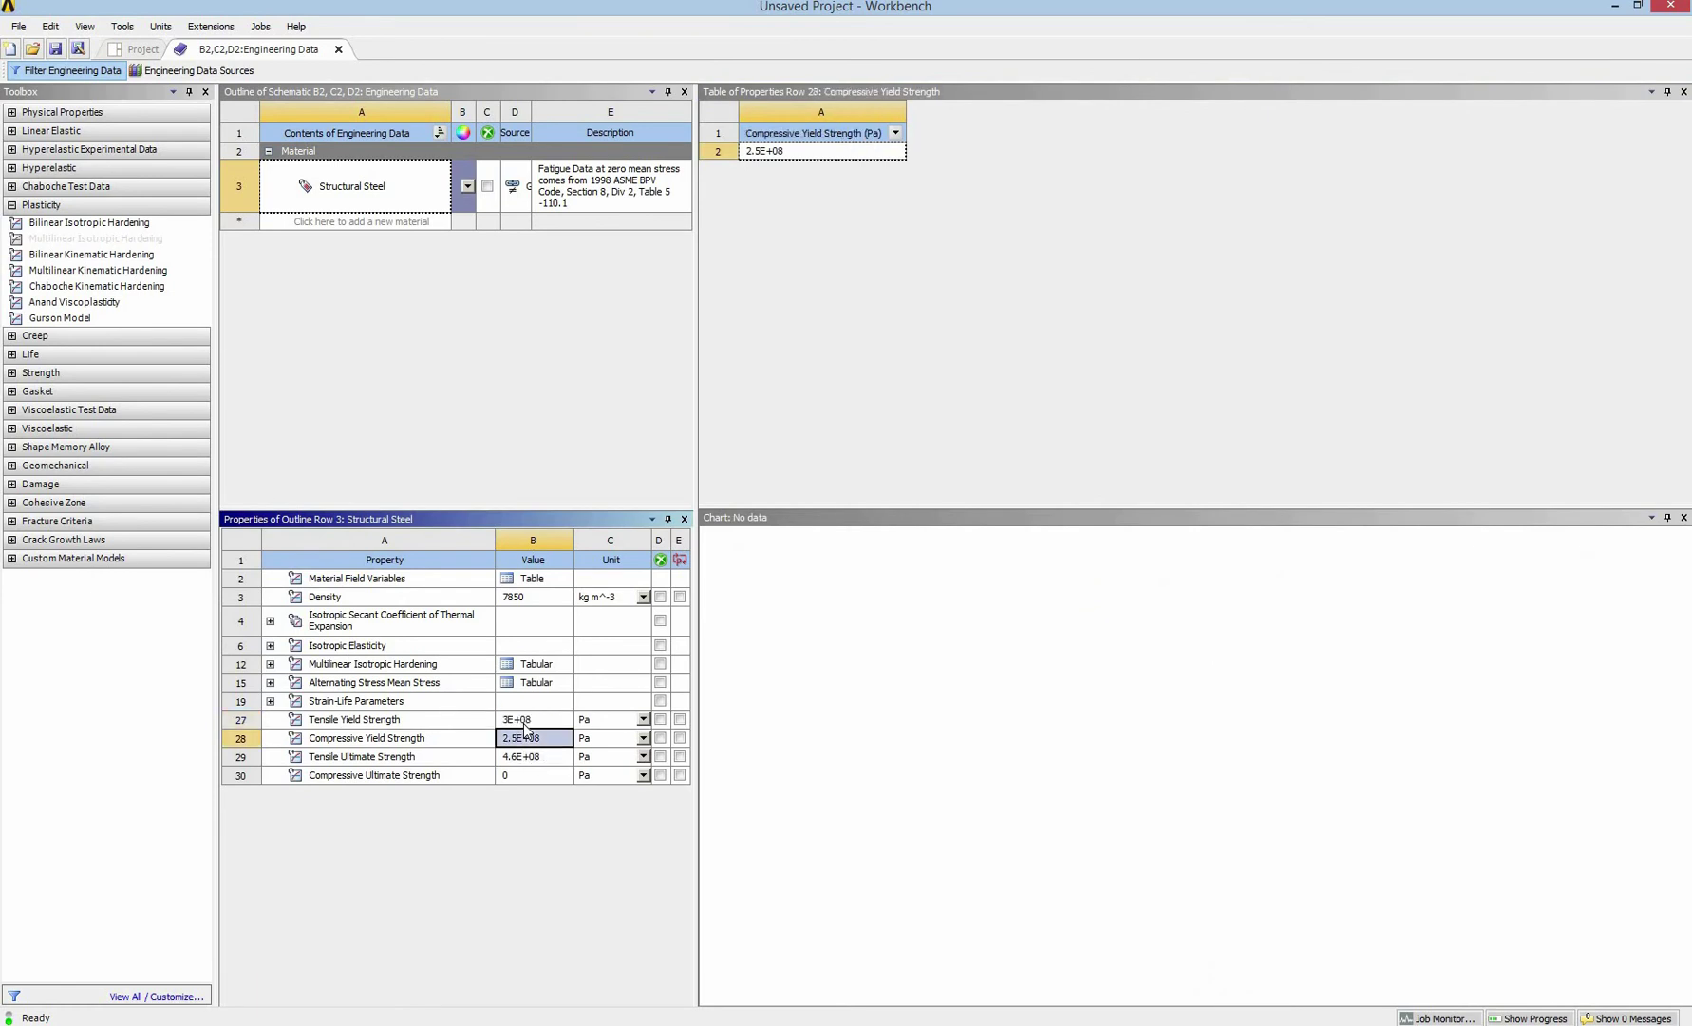
# Step: Set Structural Steel's compressive yield strength to 3E+08 Pa and its Poisson's ratio to 0.29
pyautogui.write('3E+08')
pyautogui.press('Return')
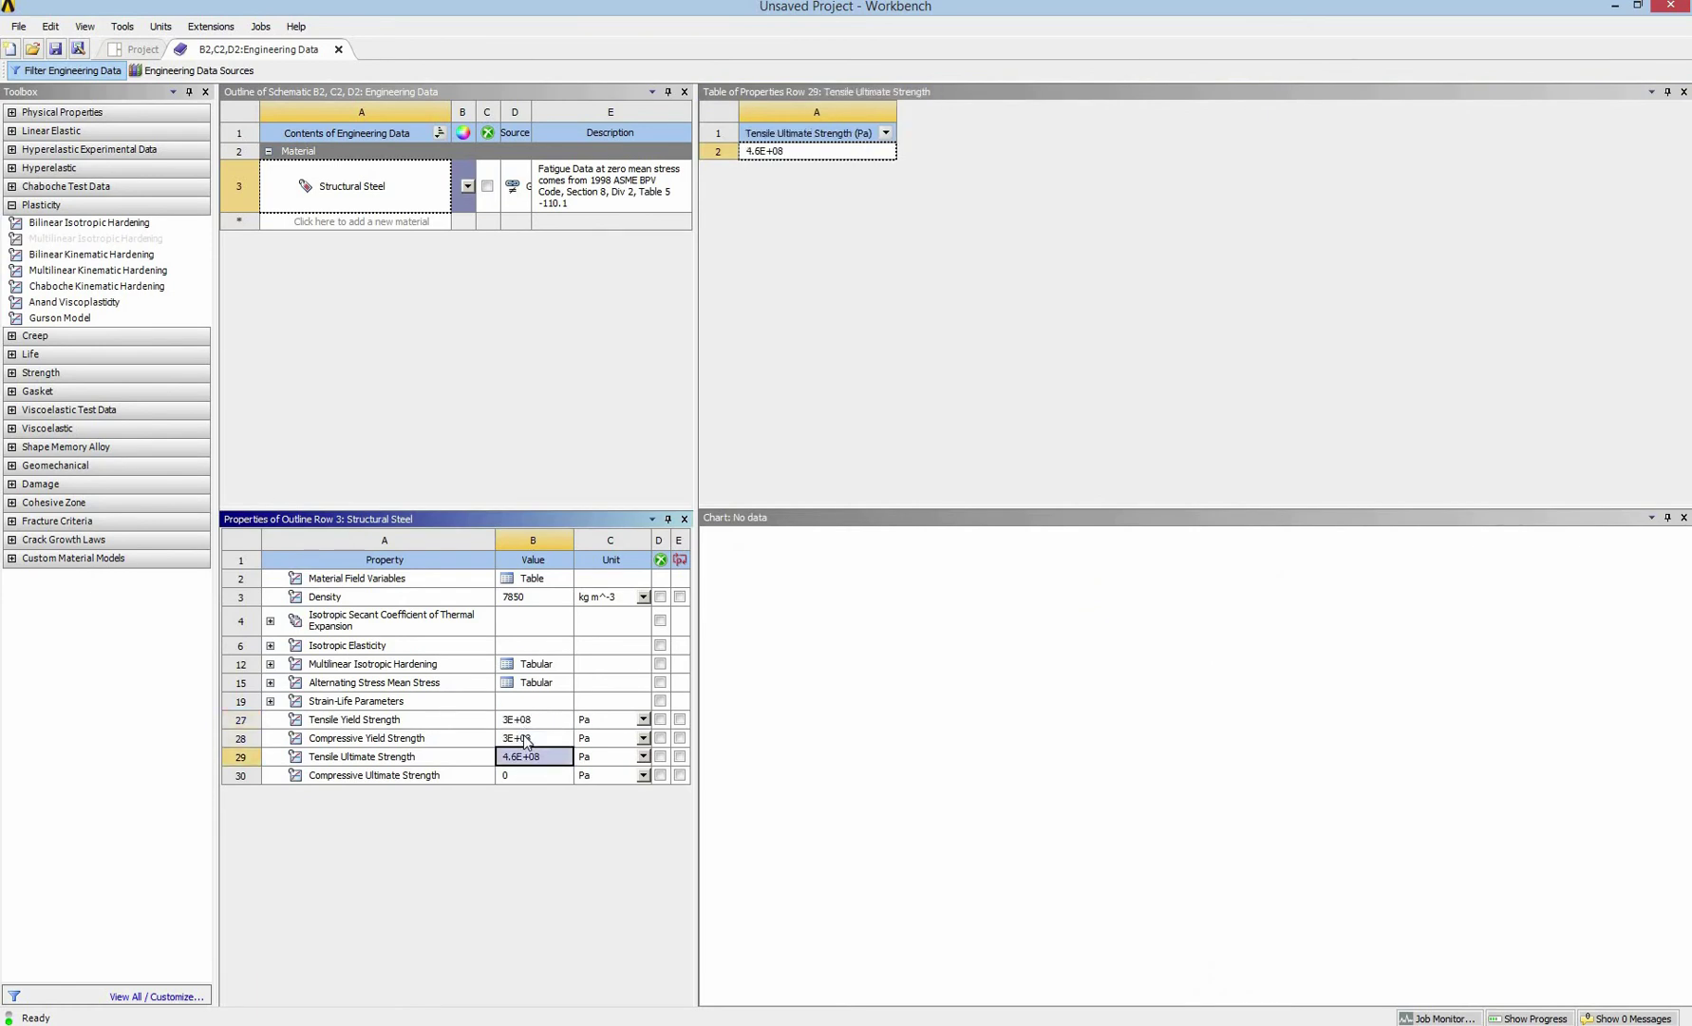
pyautogui.click(271, 646)
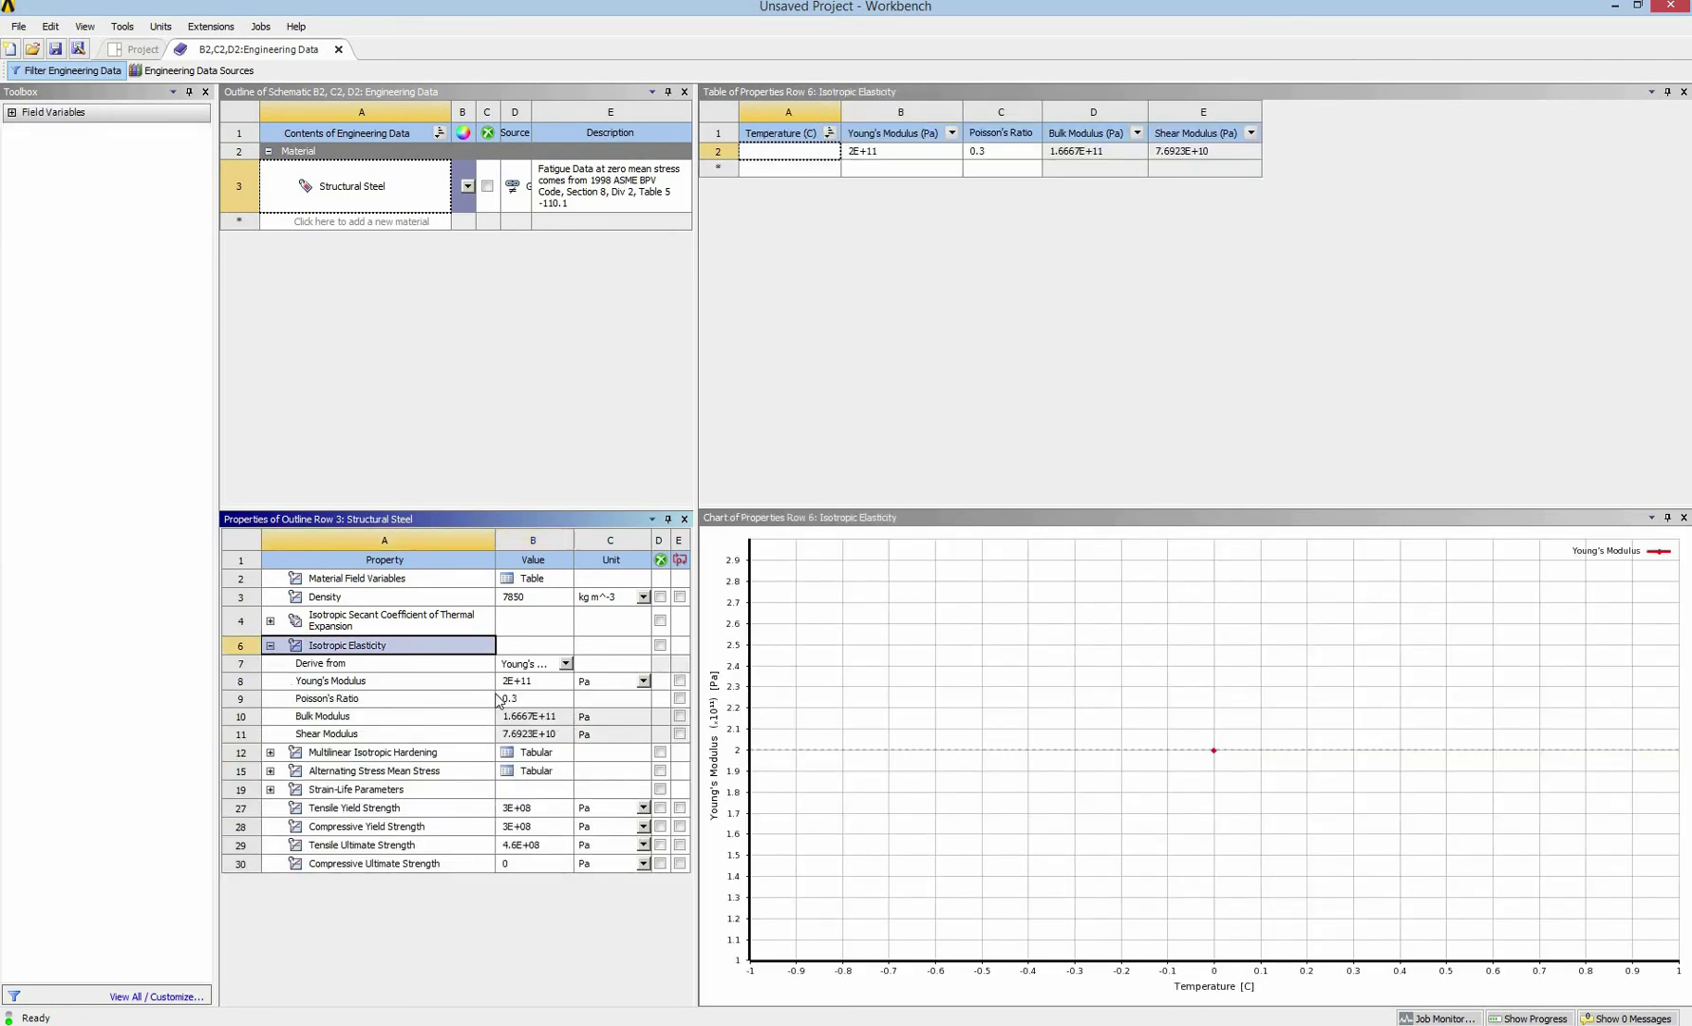
pyautogui.click(527, 700)
pyautogui.write('0.')
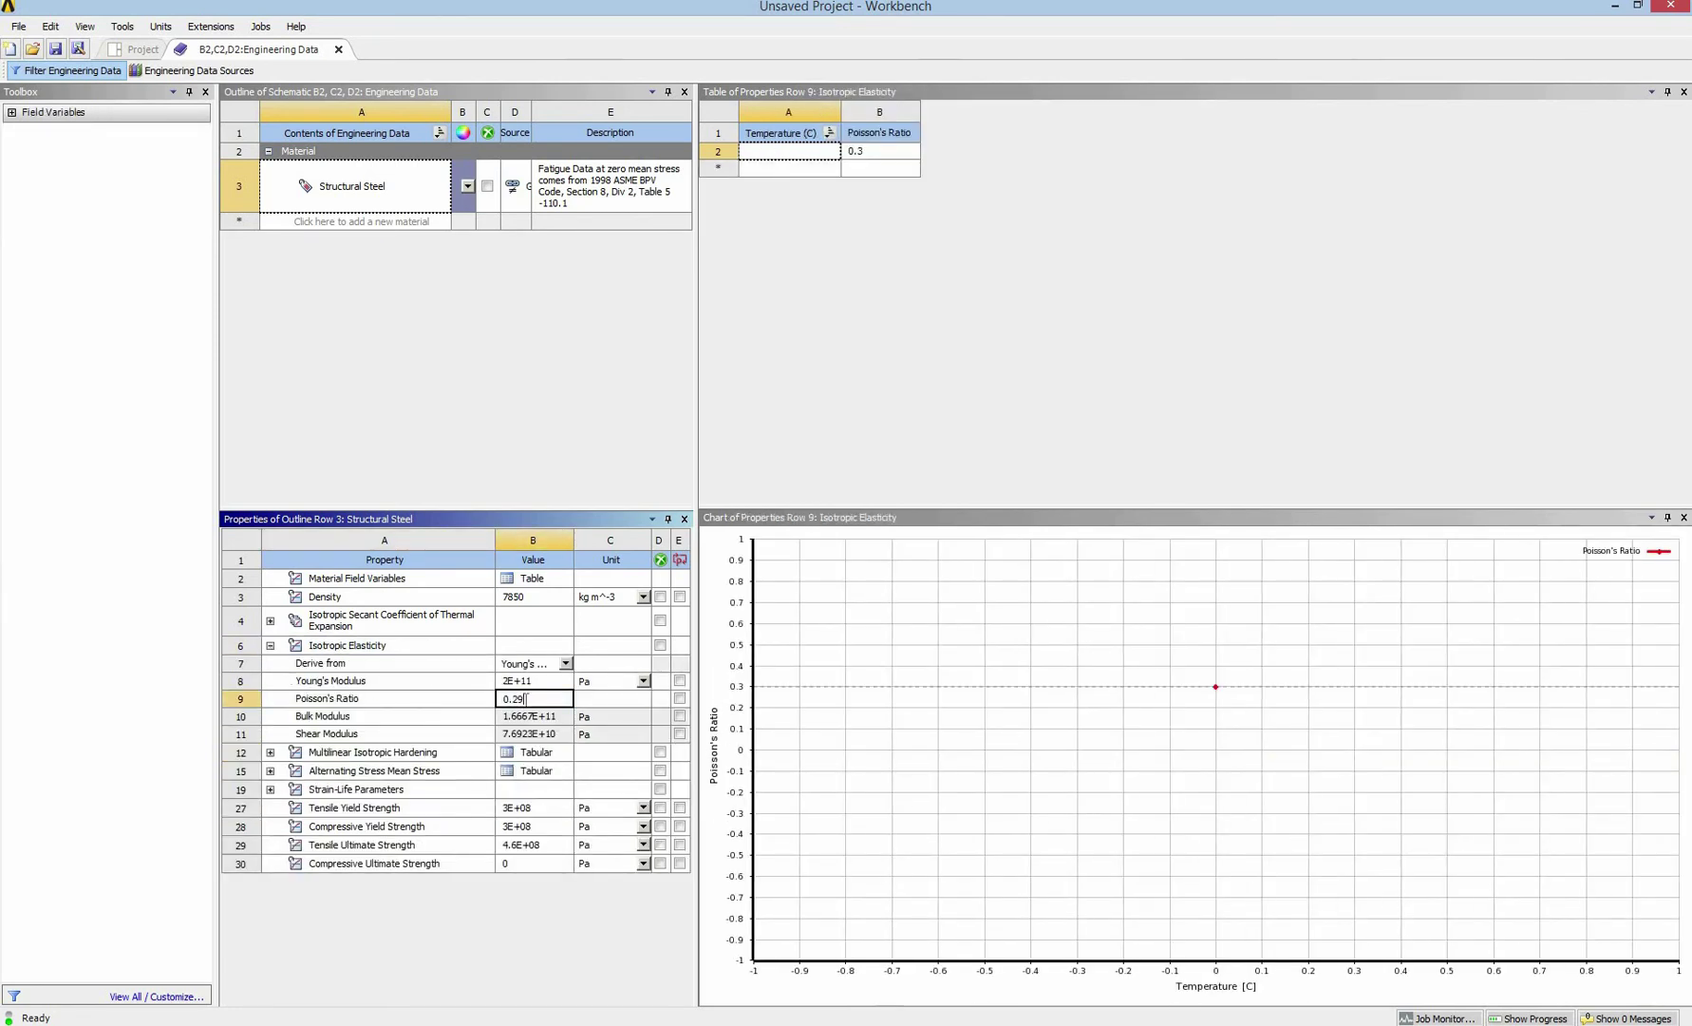
pyautogui.write('29')
pyautogui.press('Return')
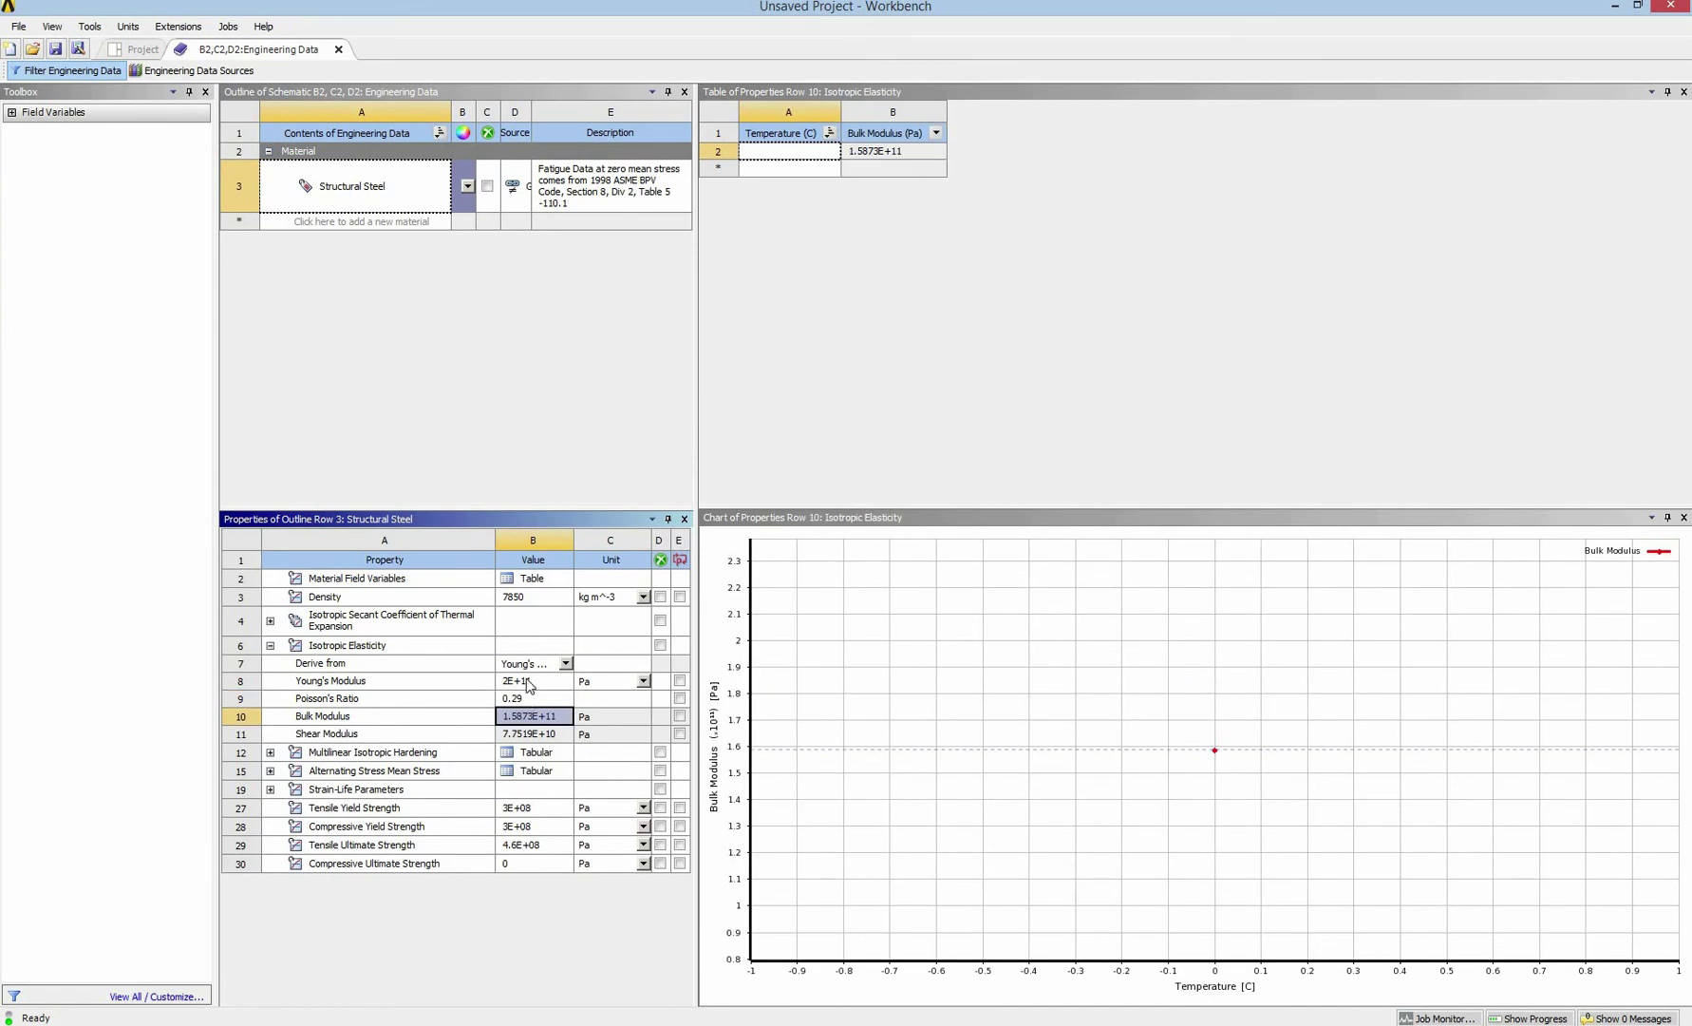
pyautogui.click(529, 682)
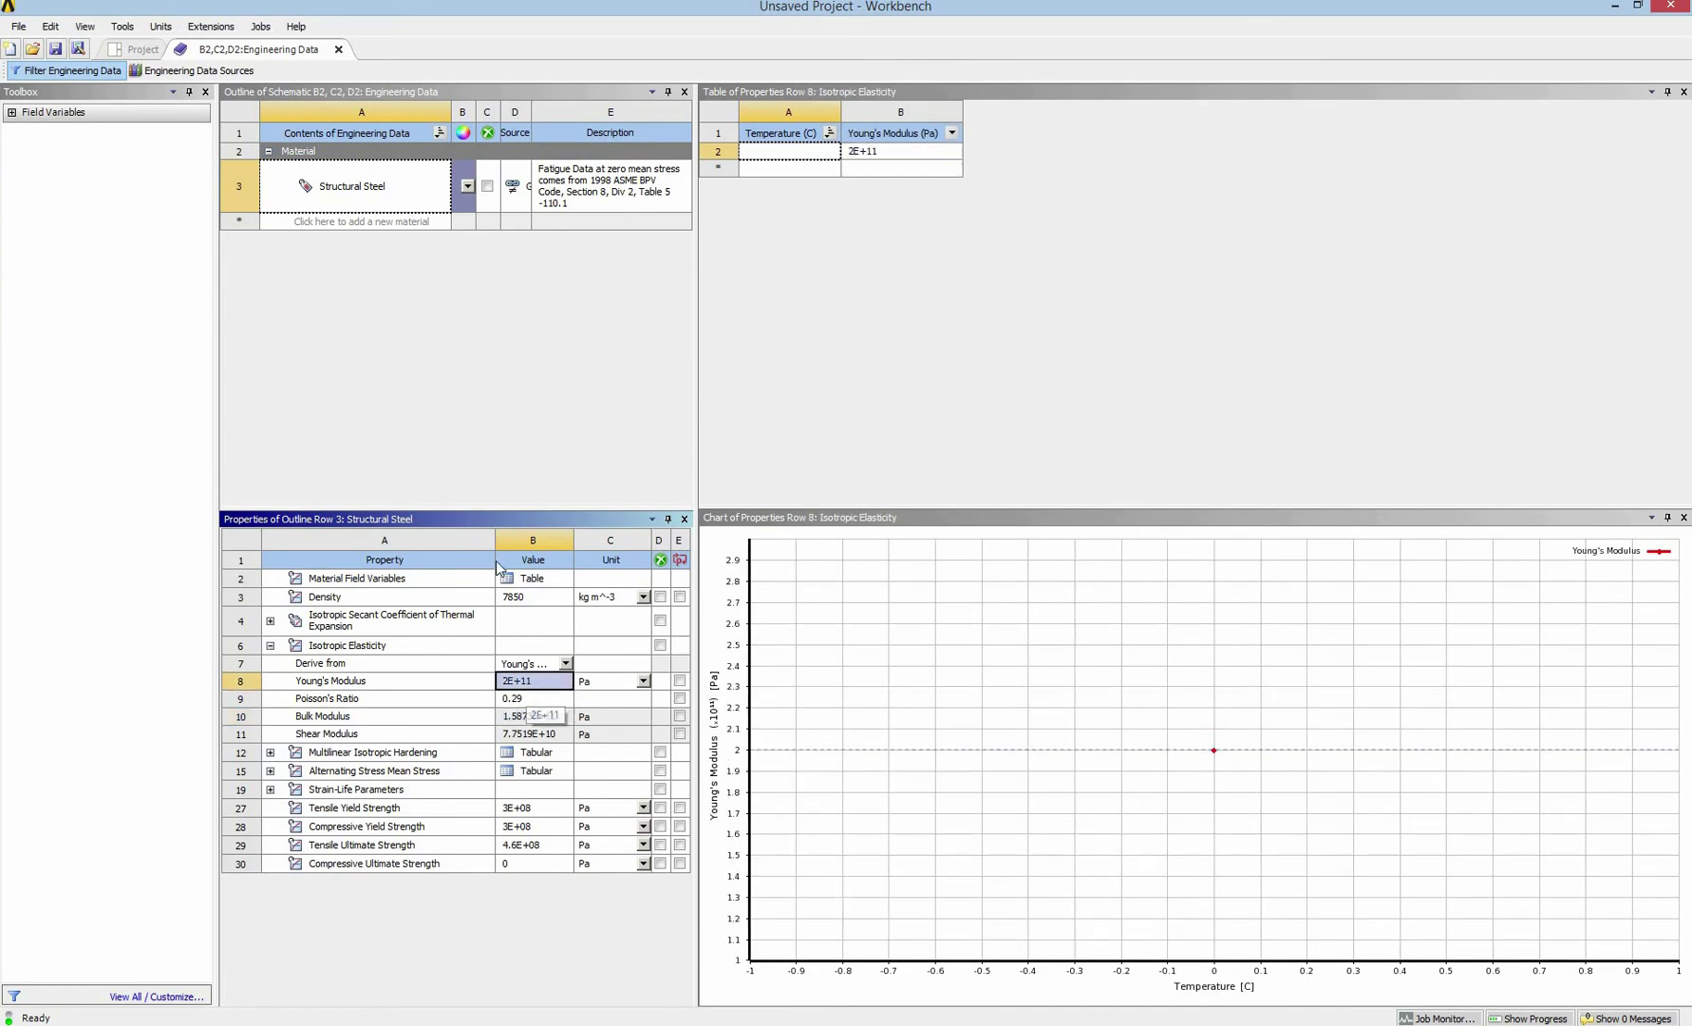
# Step: Close the engineering data and open the Static Structural model in a maximized Mechanical window
pyautogui.click(338, 46)
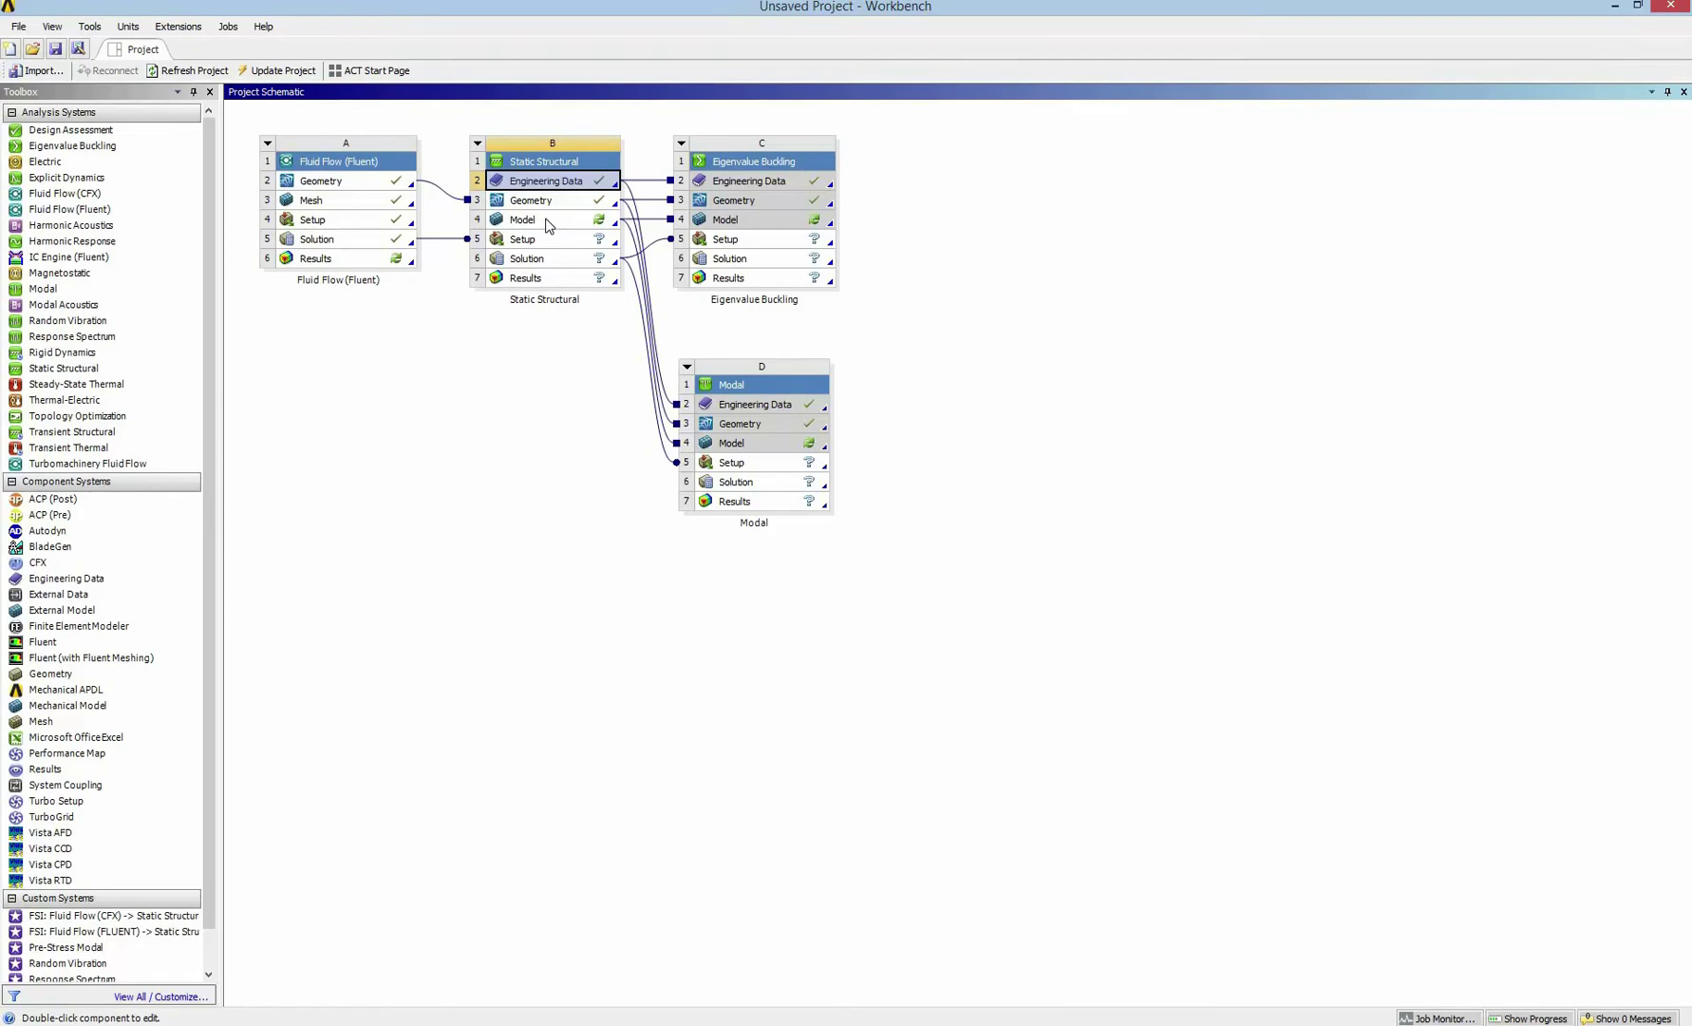
pyautogui.doubleClick(548, 222)
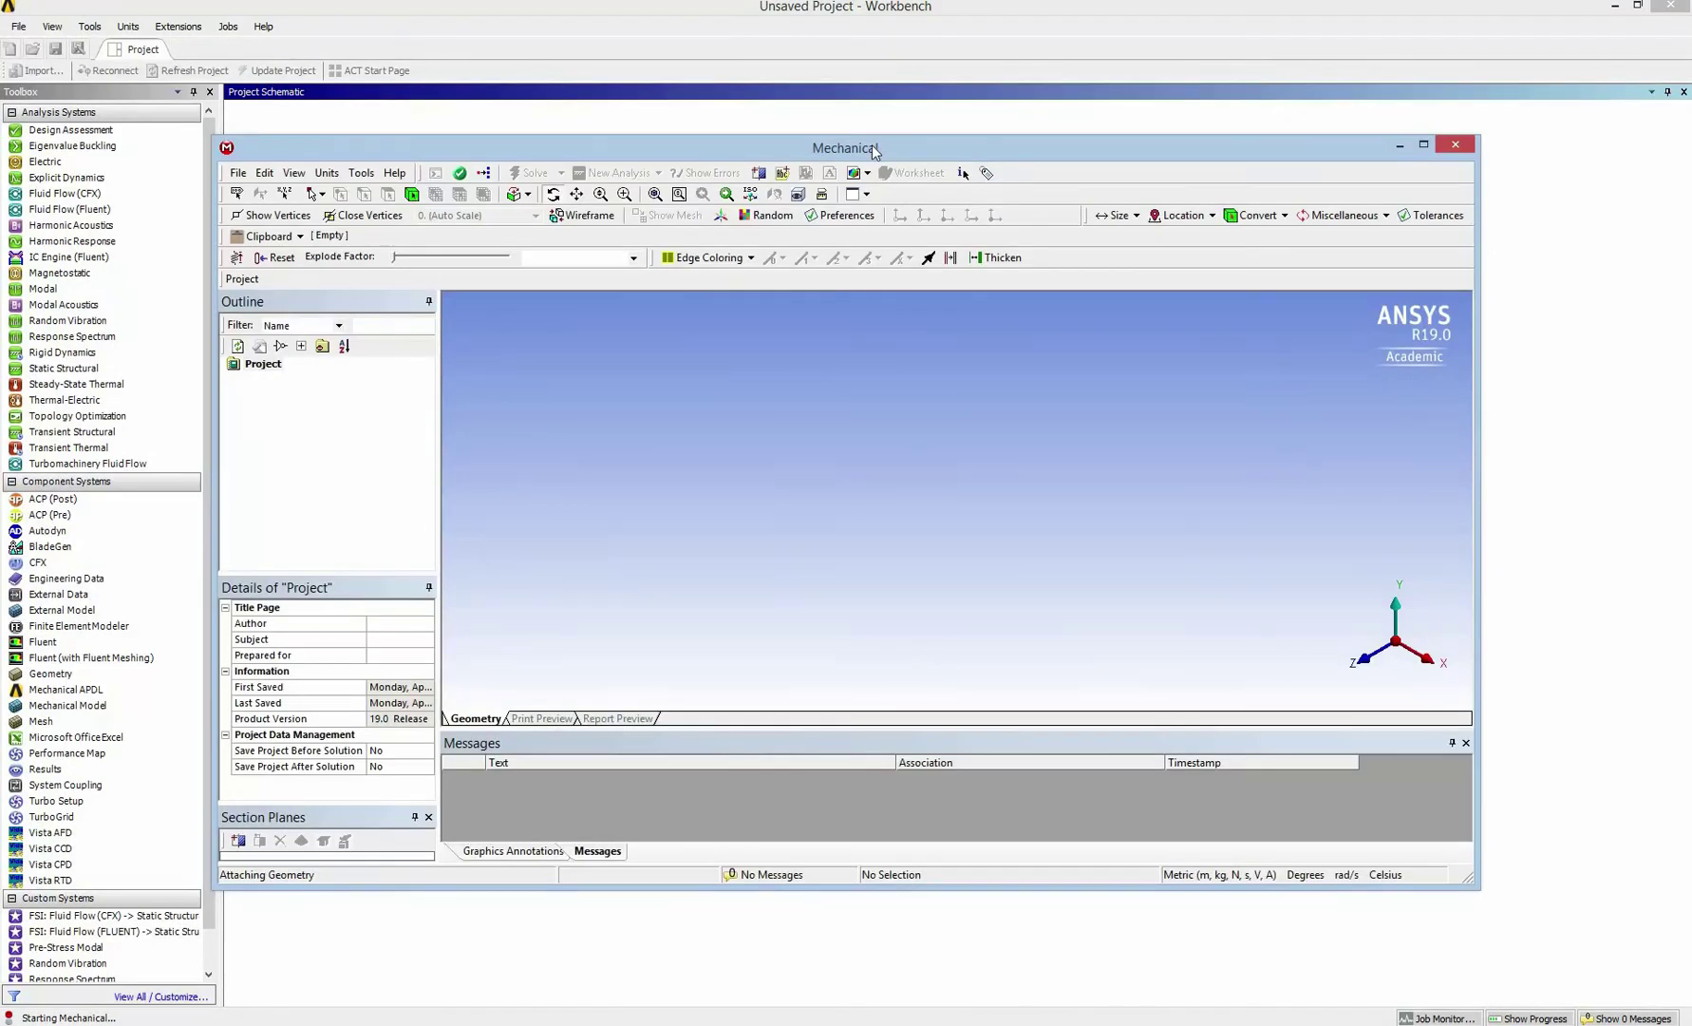
pyautogui.doubleClick(875, 148)
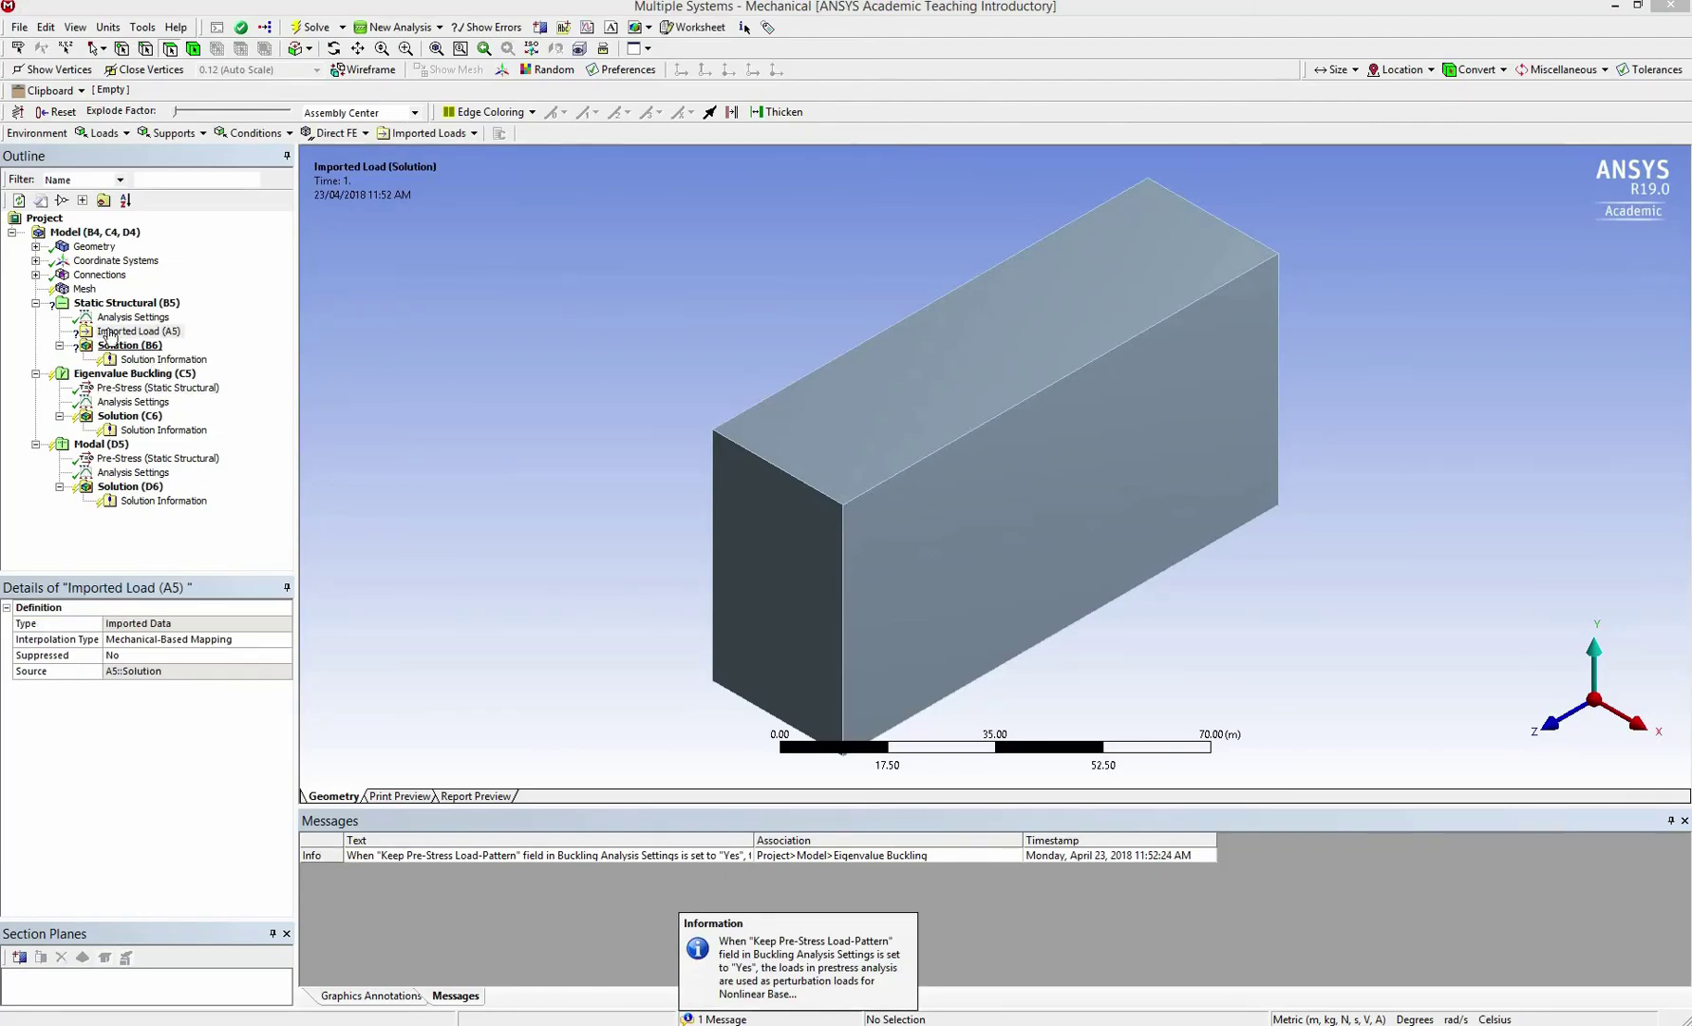
# Step: Suppress the Air body in the model geometry
pyautogui.click(84, 289)
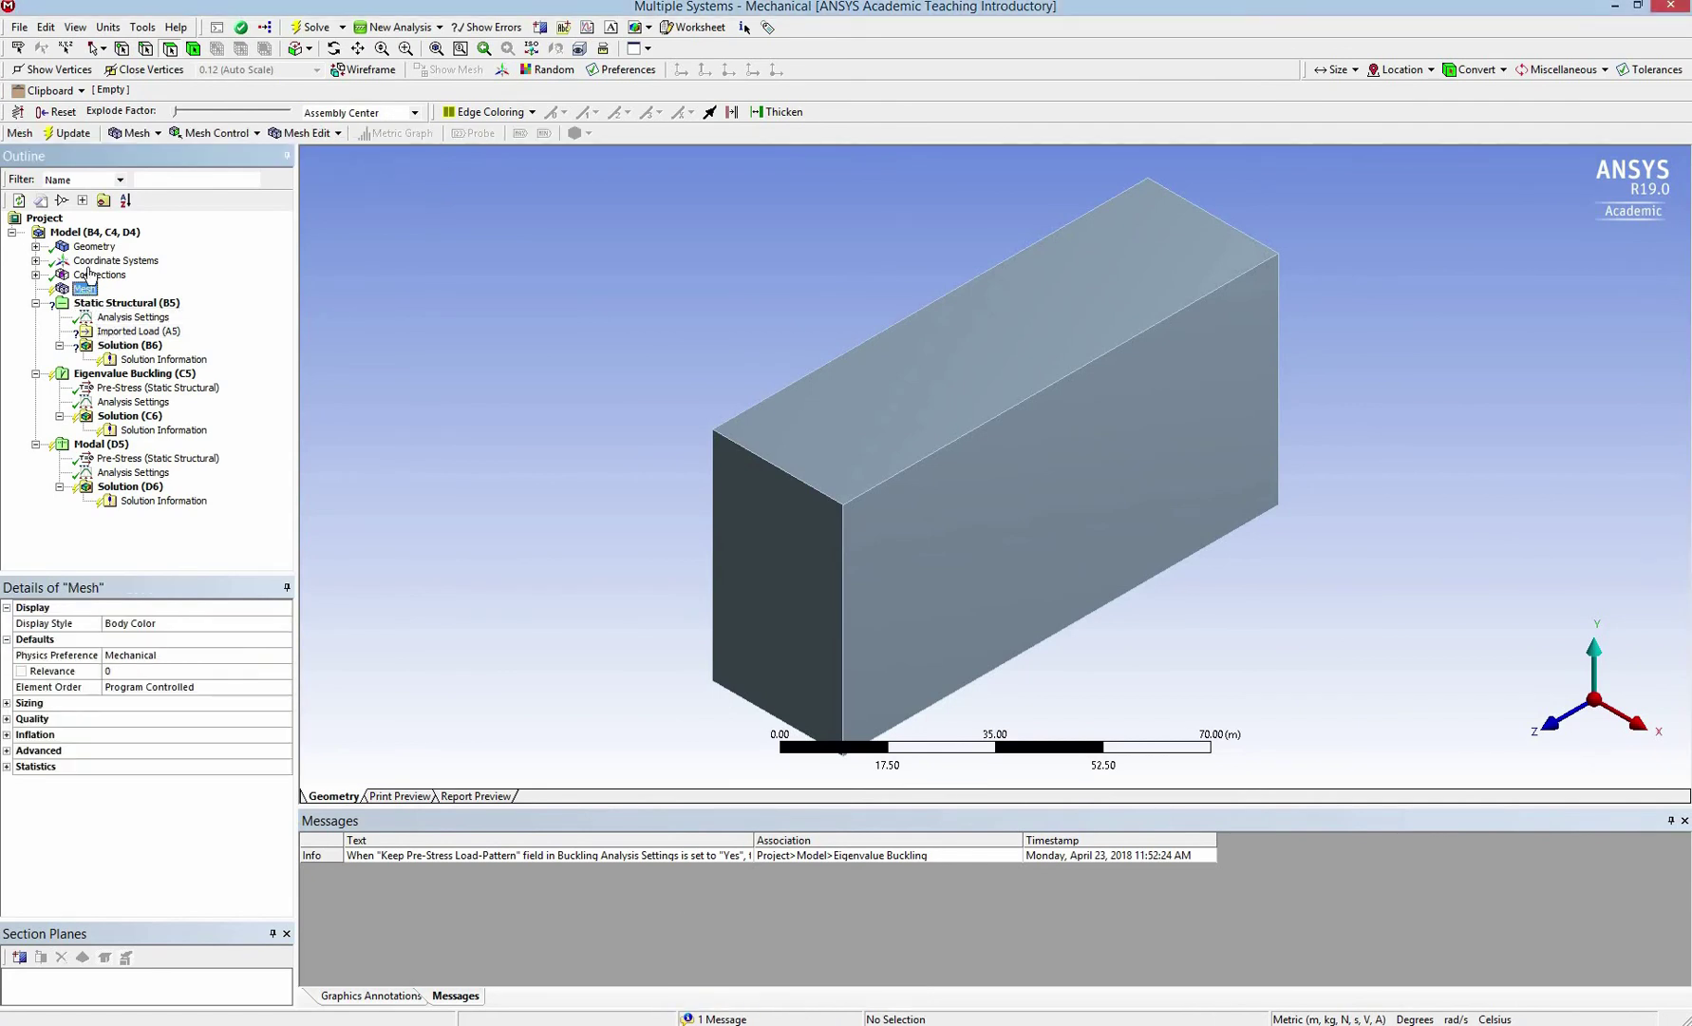
pyautogui.click(36, 247)
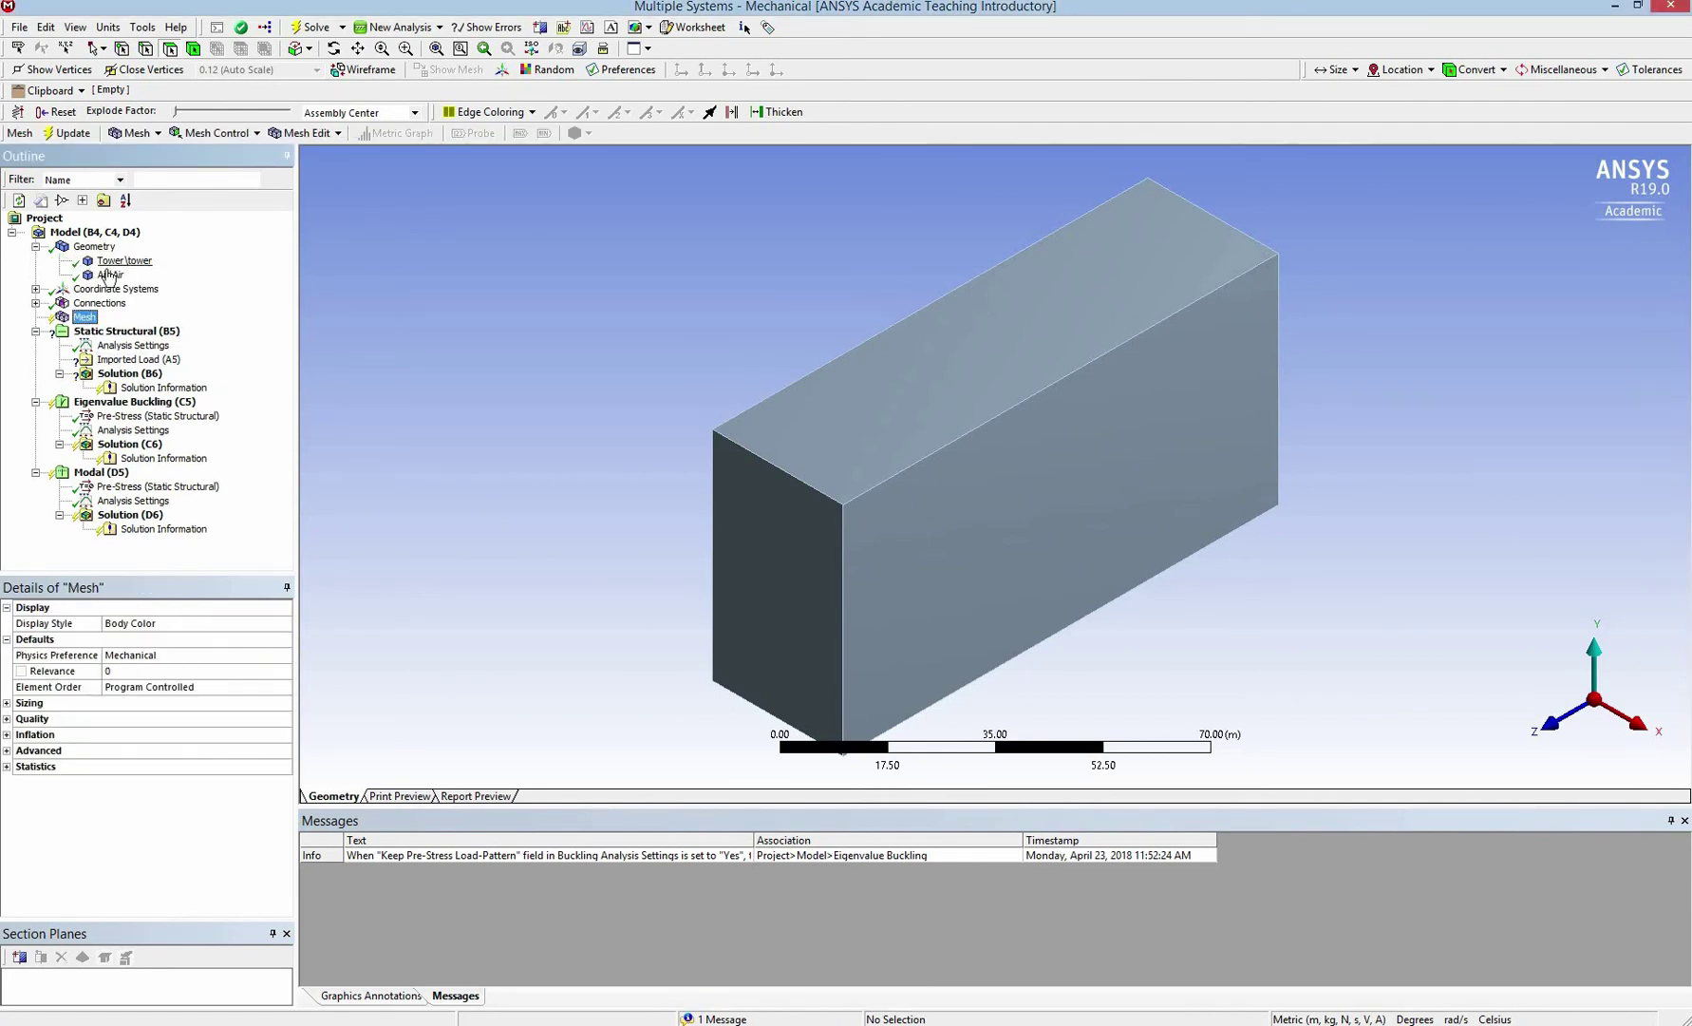
pyautogui.click(109, 276)
pyautogui.rightClick(109, 275)
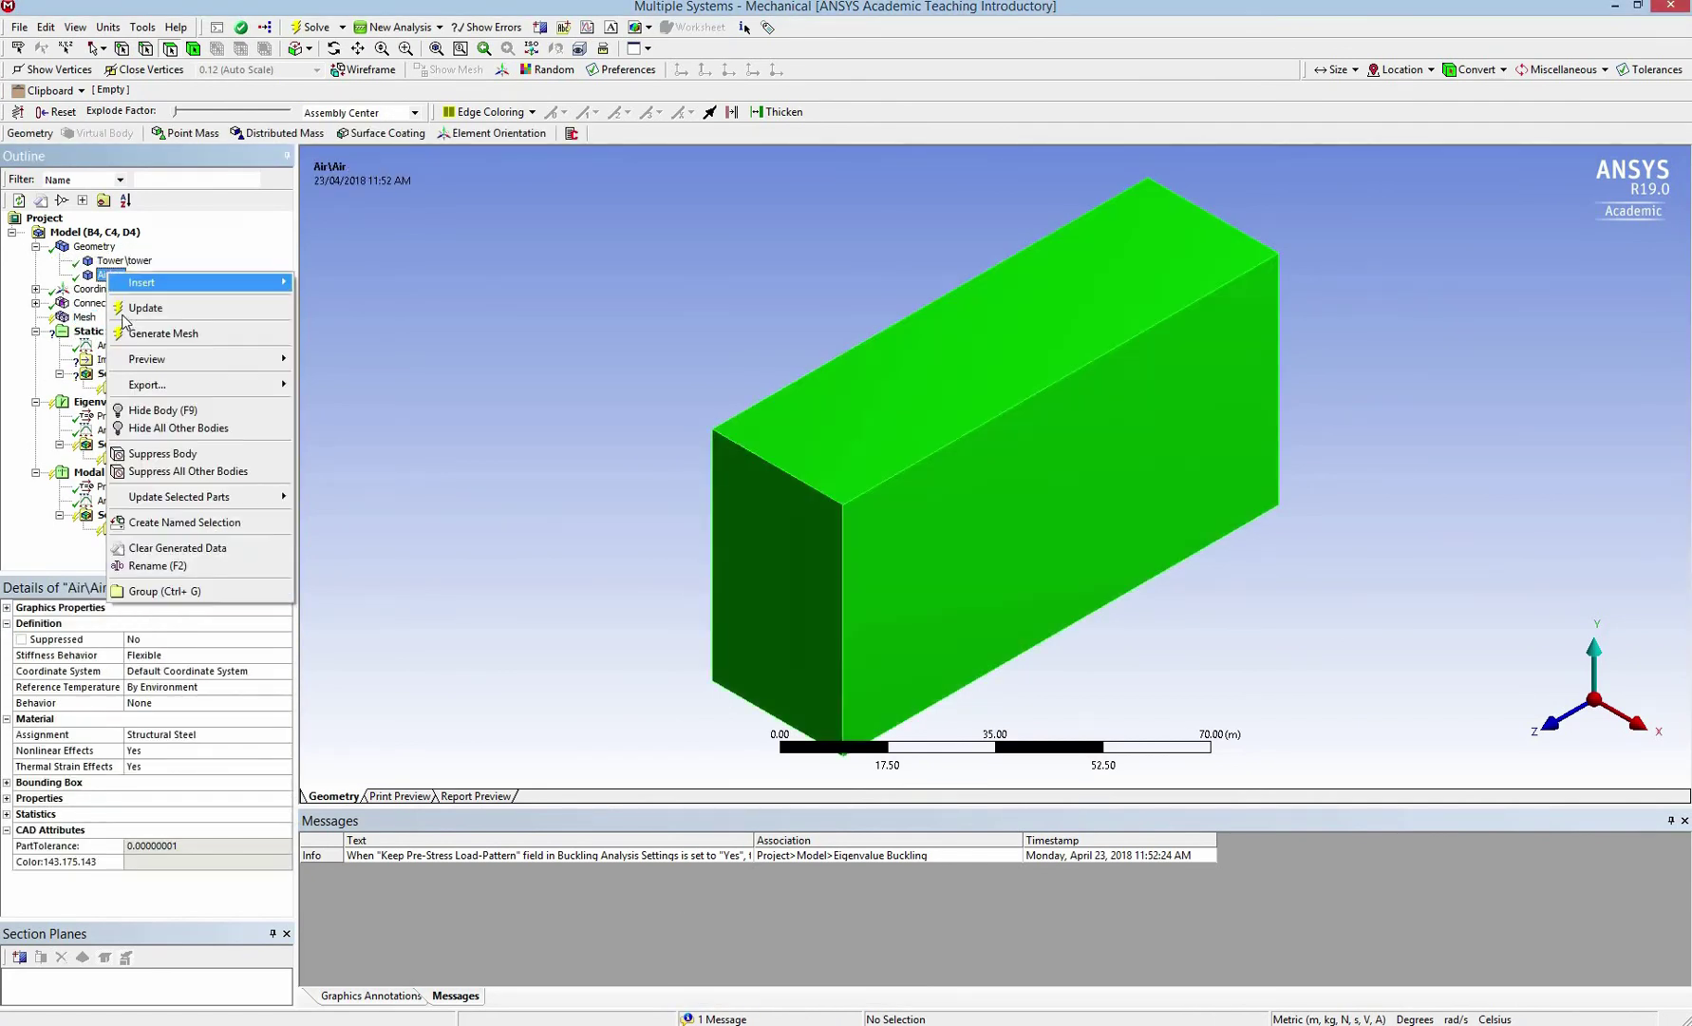
pyautogui.click(131, 454)
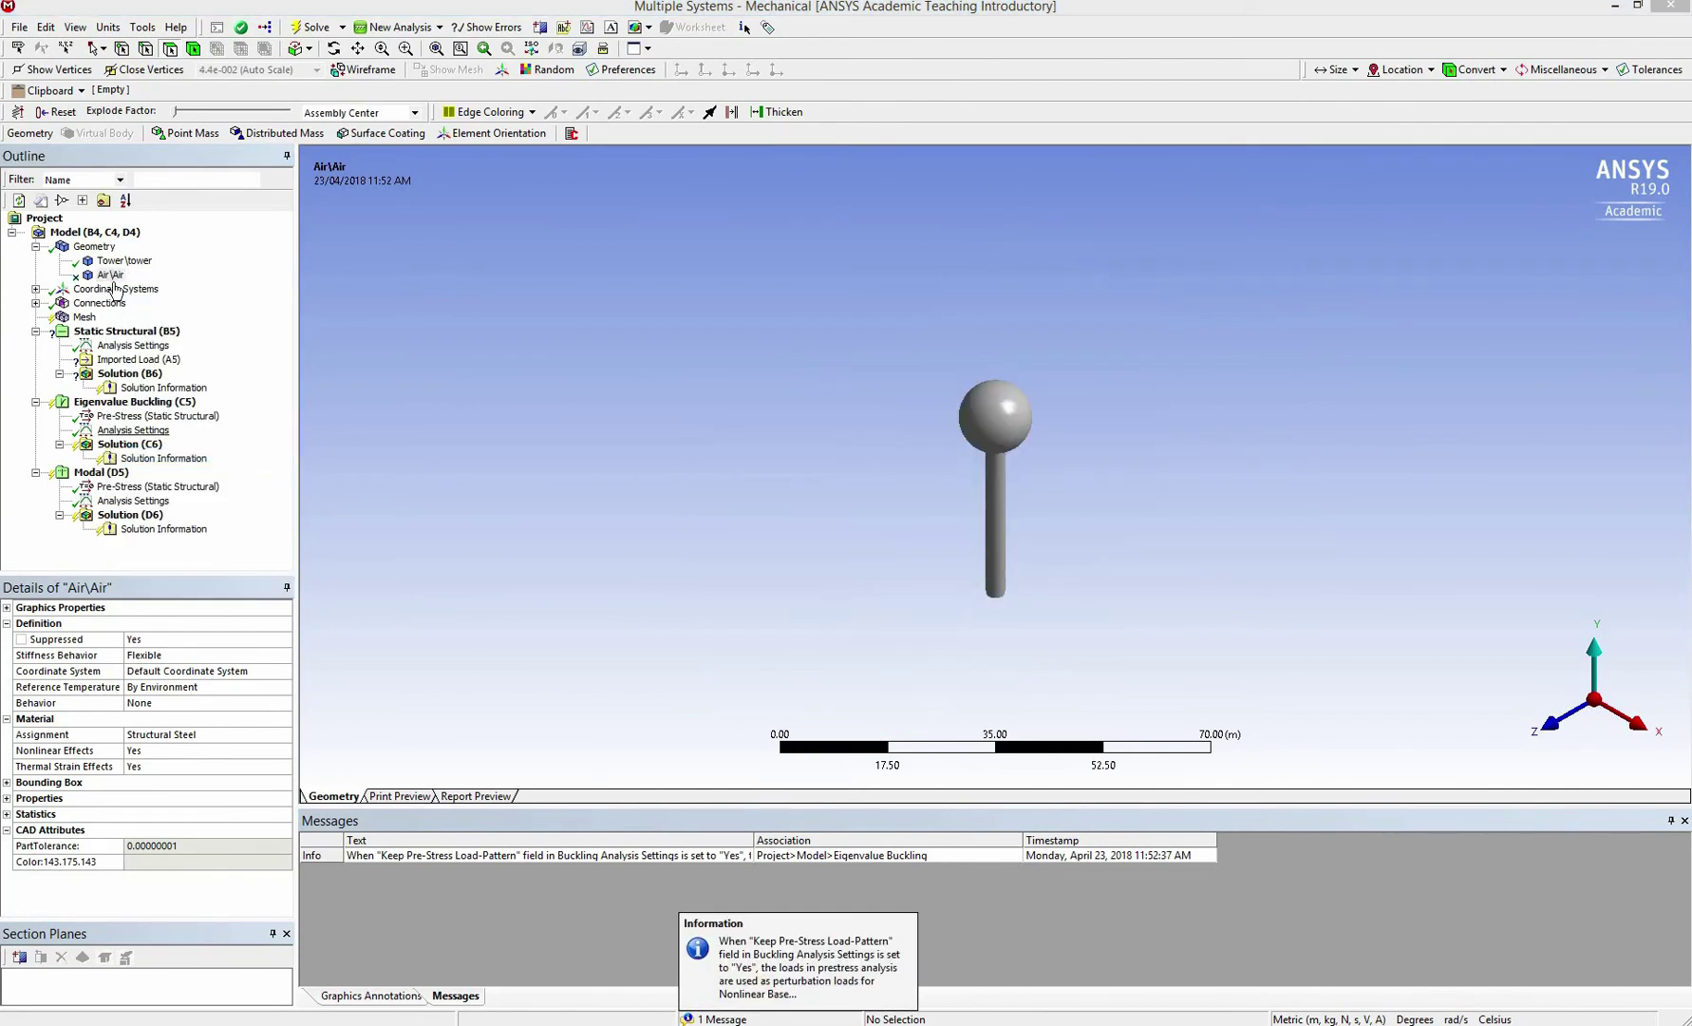
# Step: Generate the mesh for the tower with the default mesh settings
pyautogui.click(84, 317)
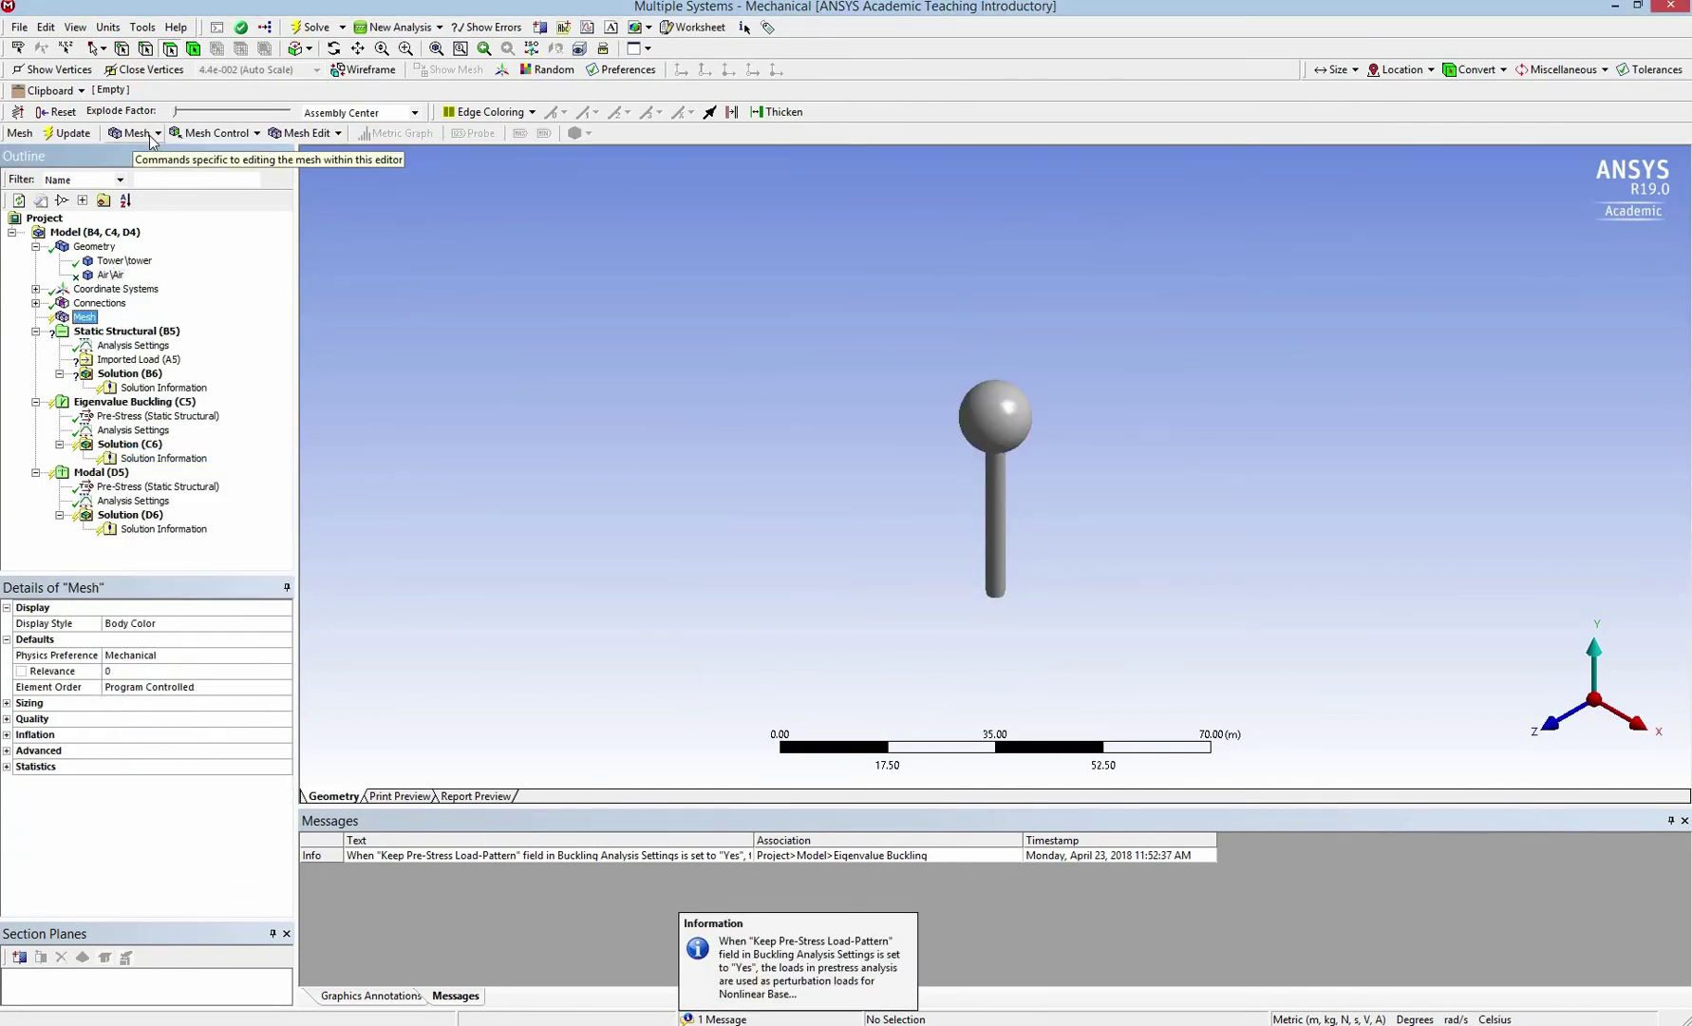
pyautogui.click(138, 133)
pyautogui.click(159, 154)
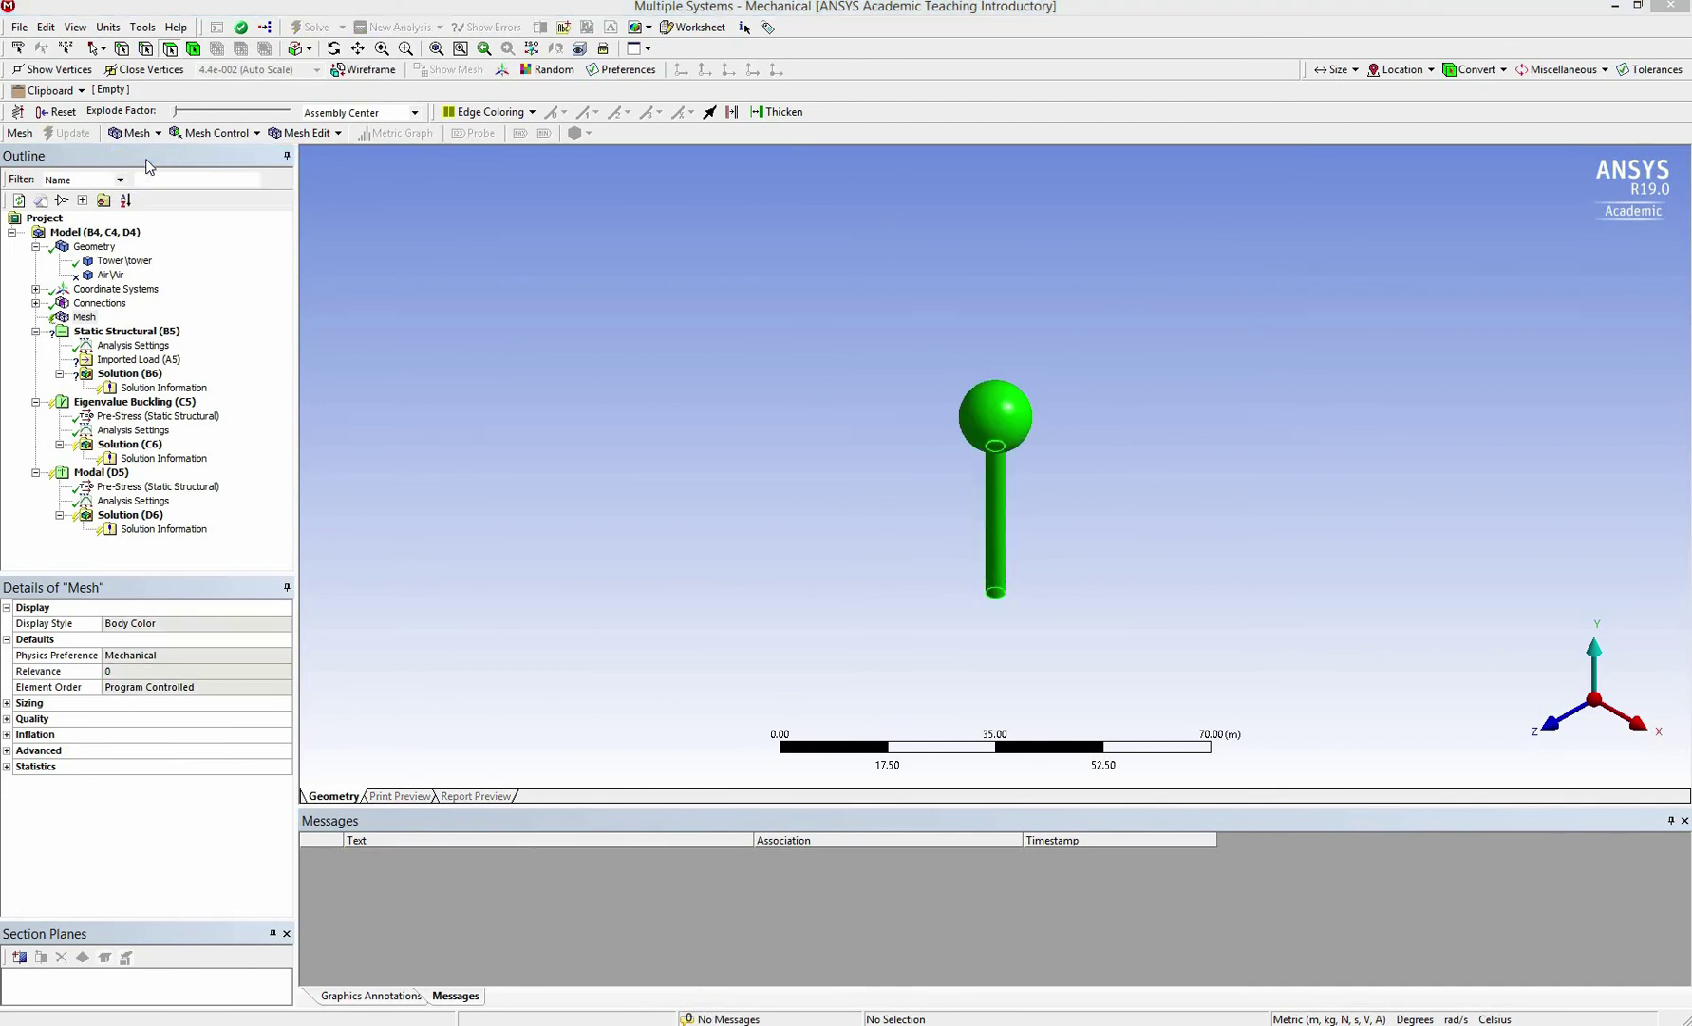
# Step: Add a Fixed Support to the Static Structural analysis on the ring-shaped bottom face of the tower's column
pyautogui.click(106, 331)
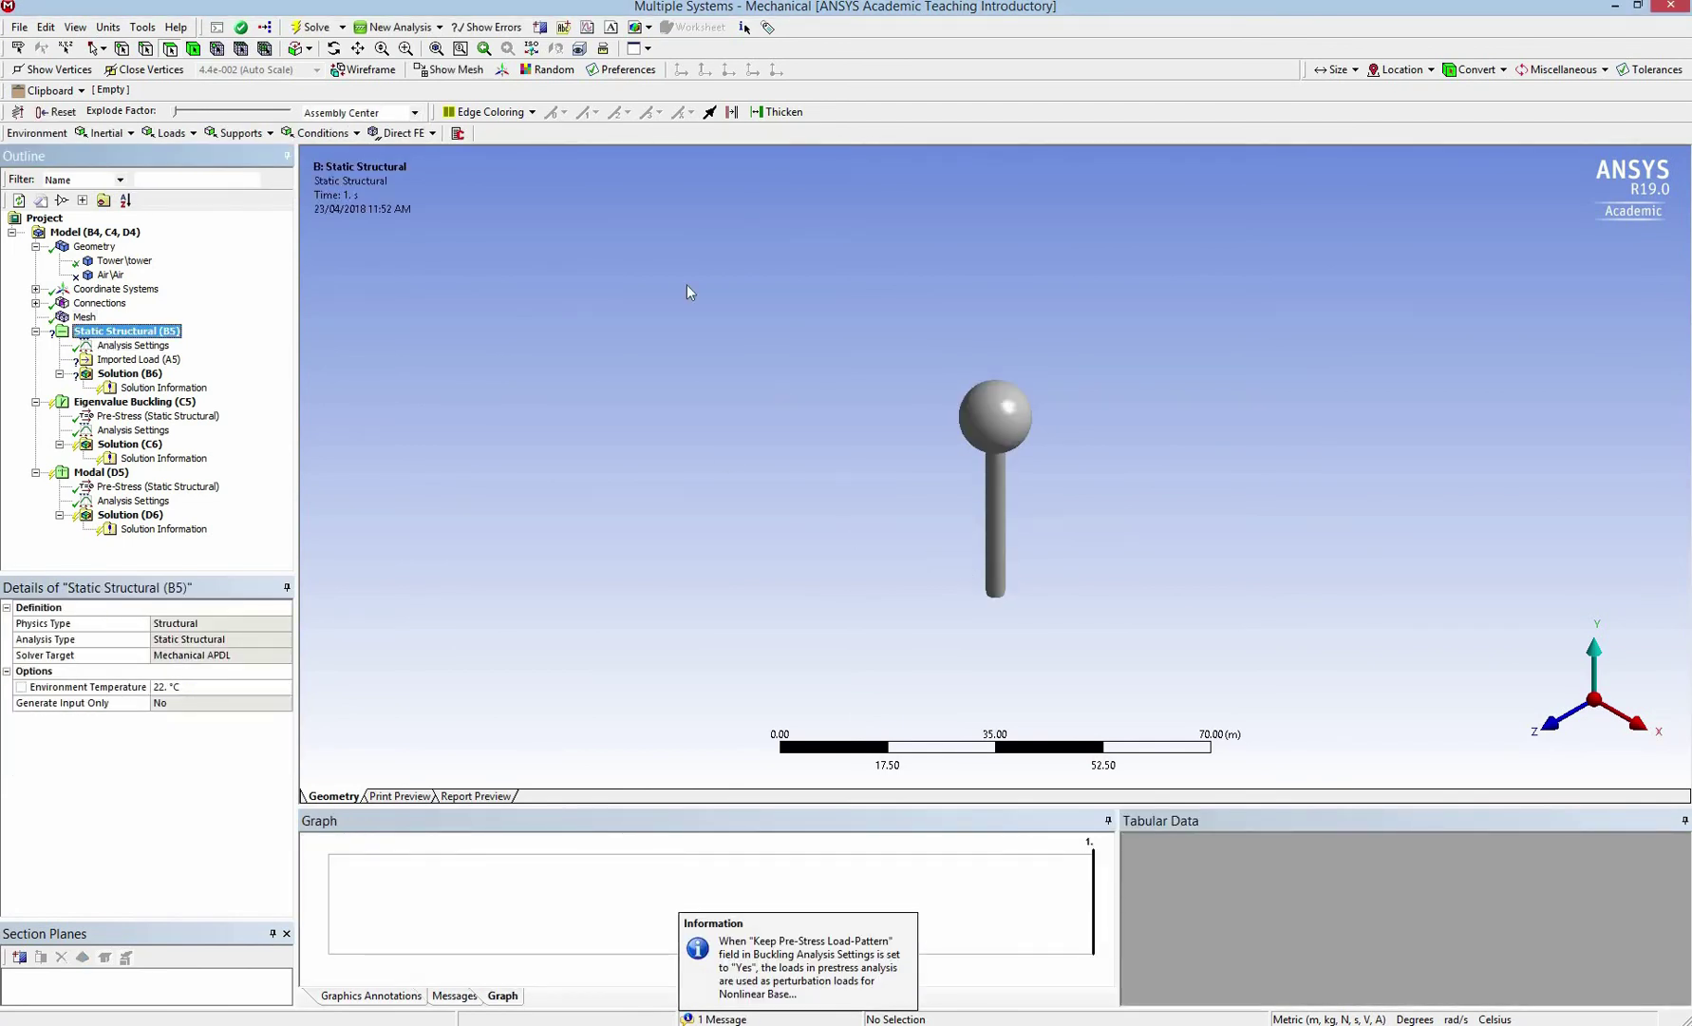
pyautogui.click(333, 48)
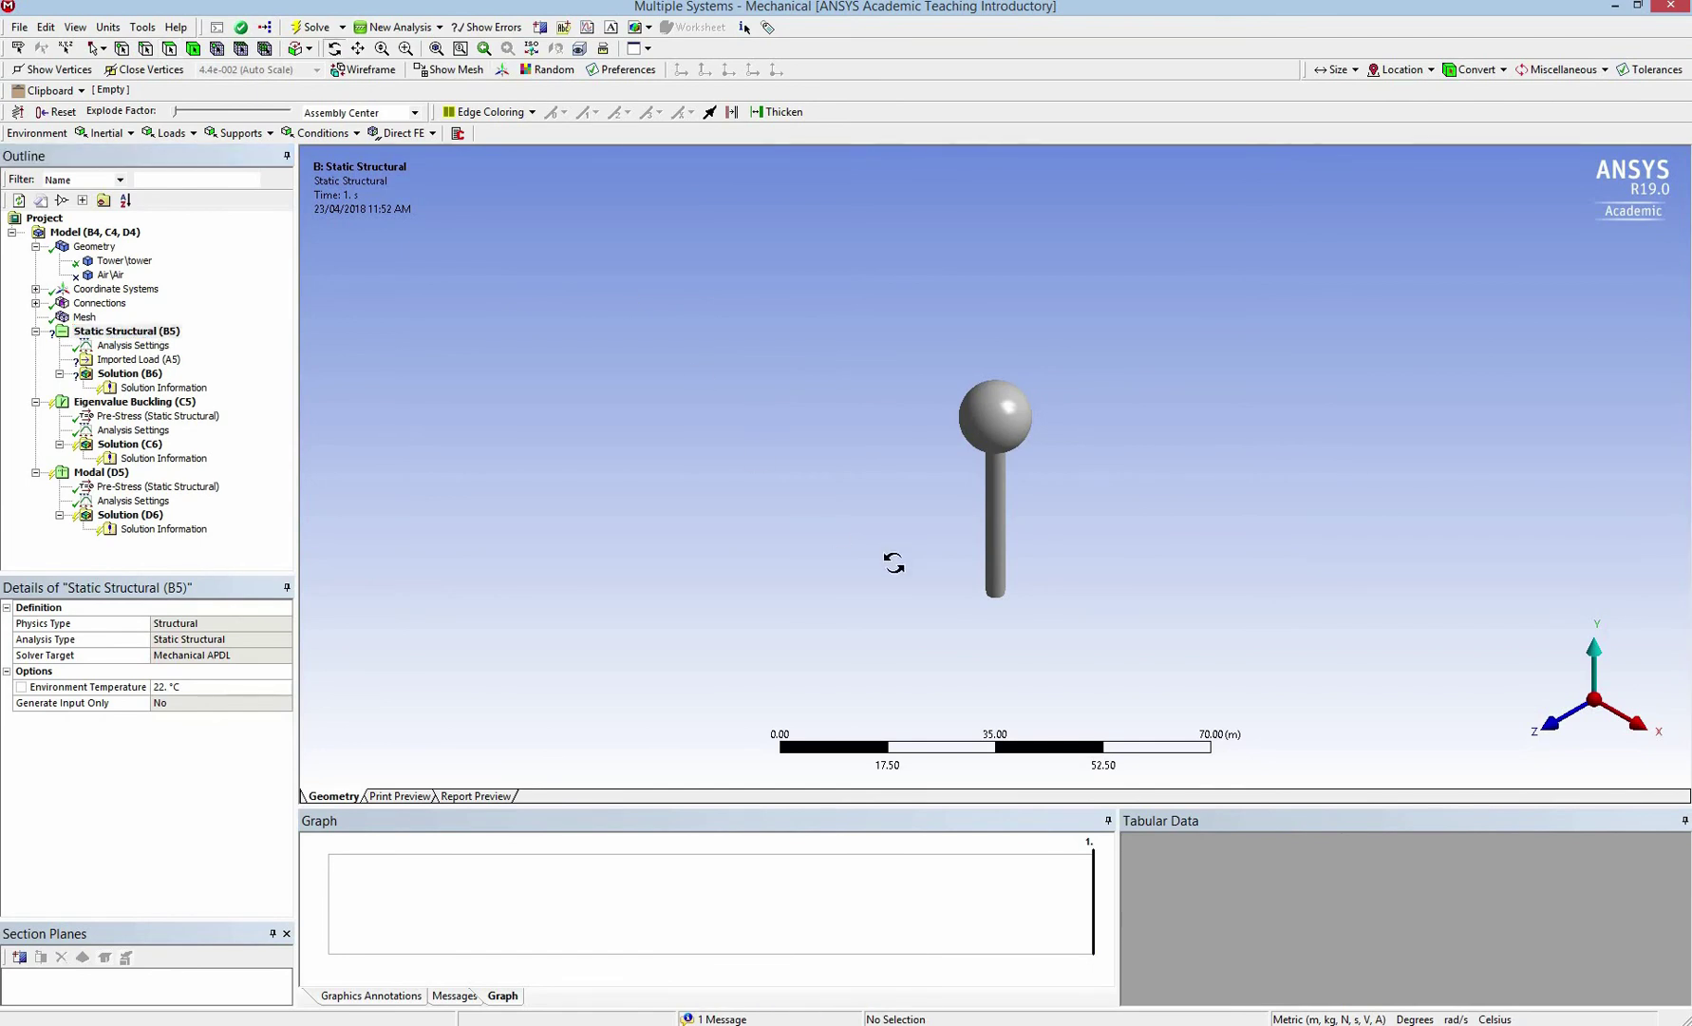
pyautogui.moveTo(893, 562); pyautogui.dragTo(914, 403)
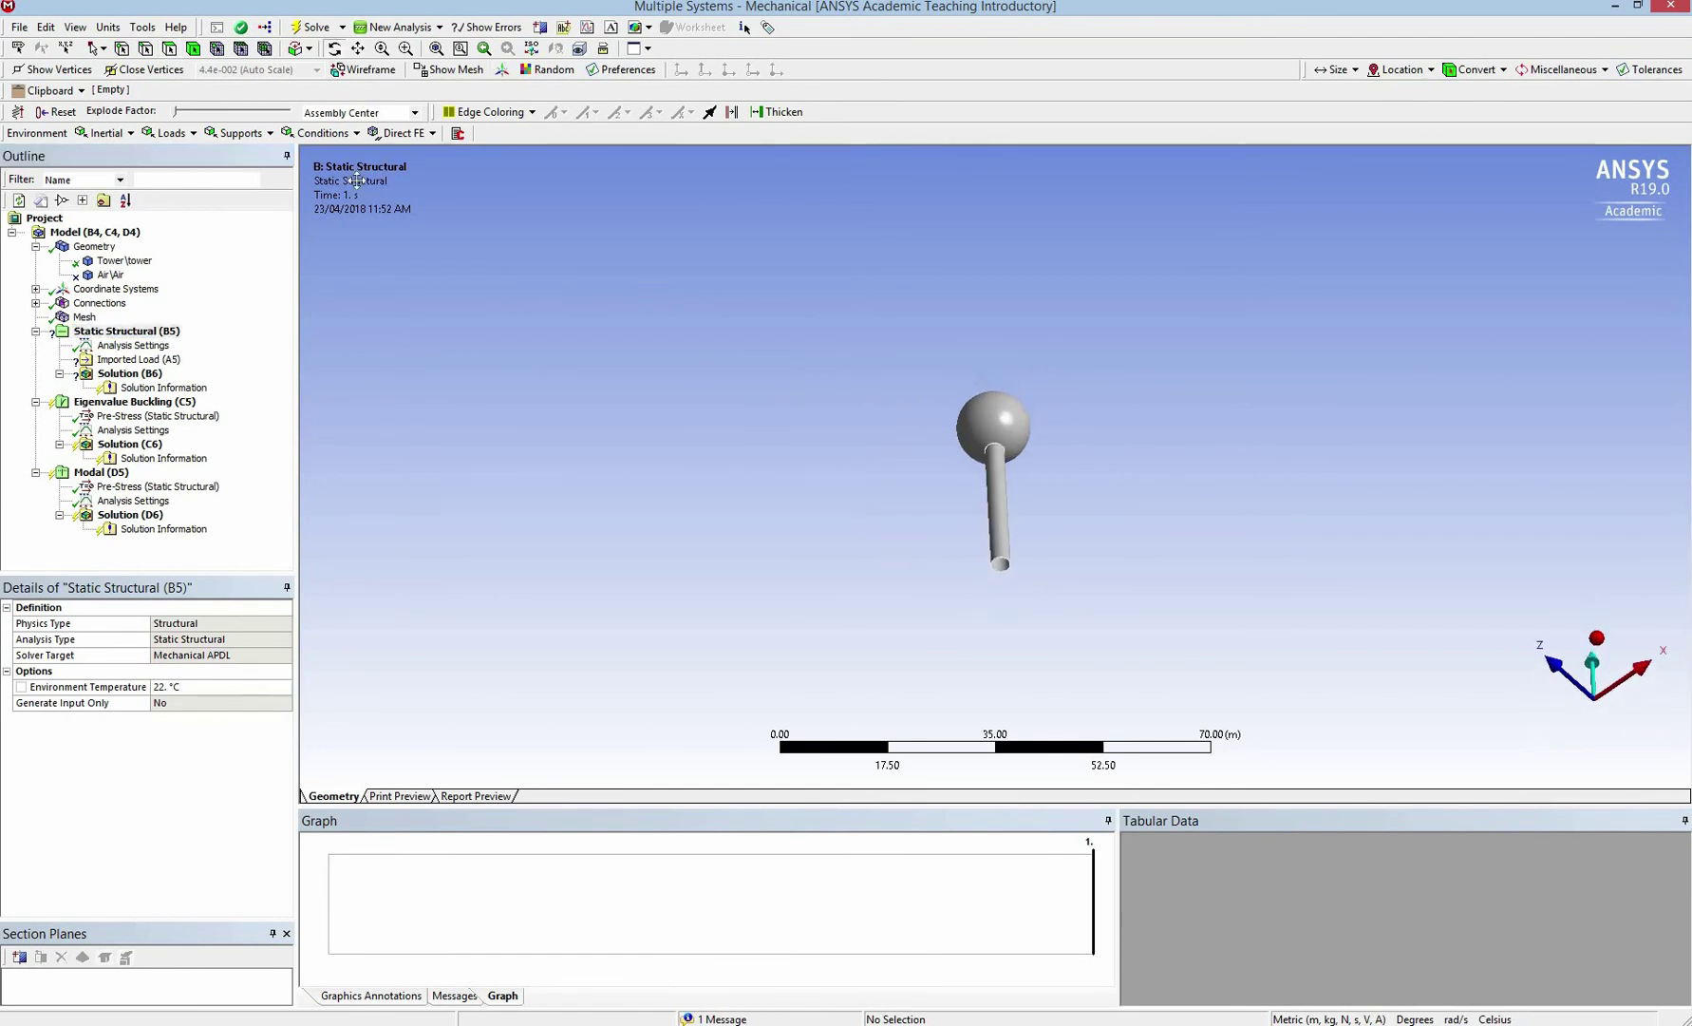
pyautogui.click(242, 133)
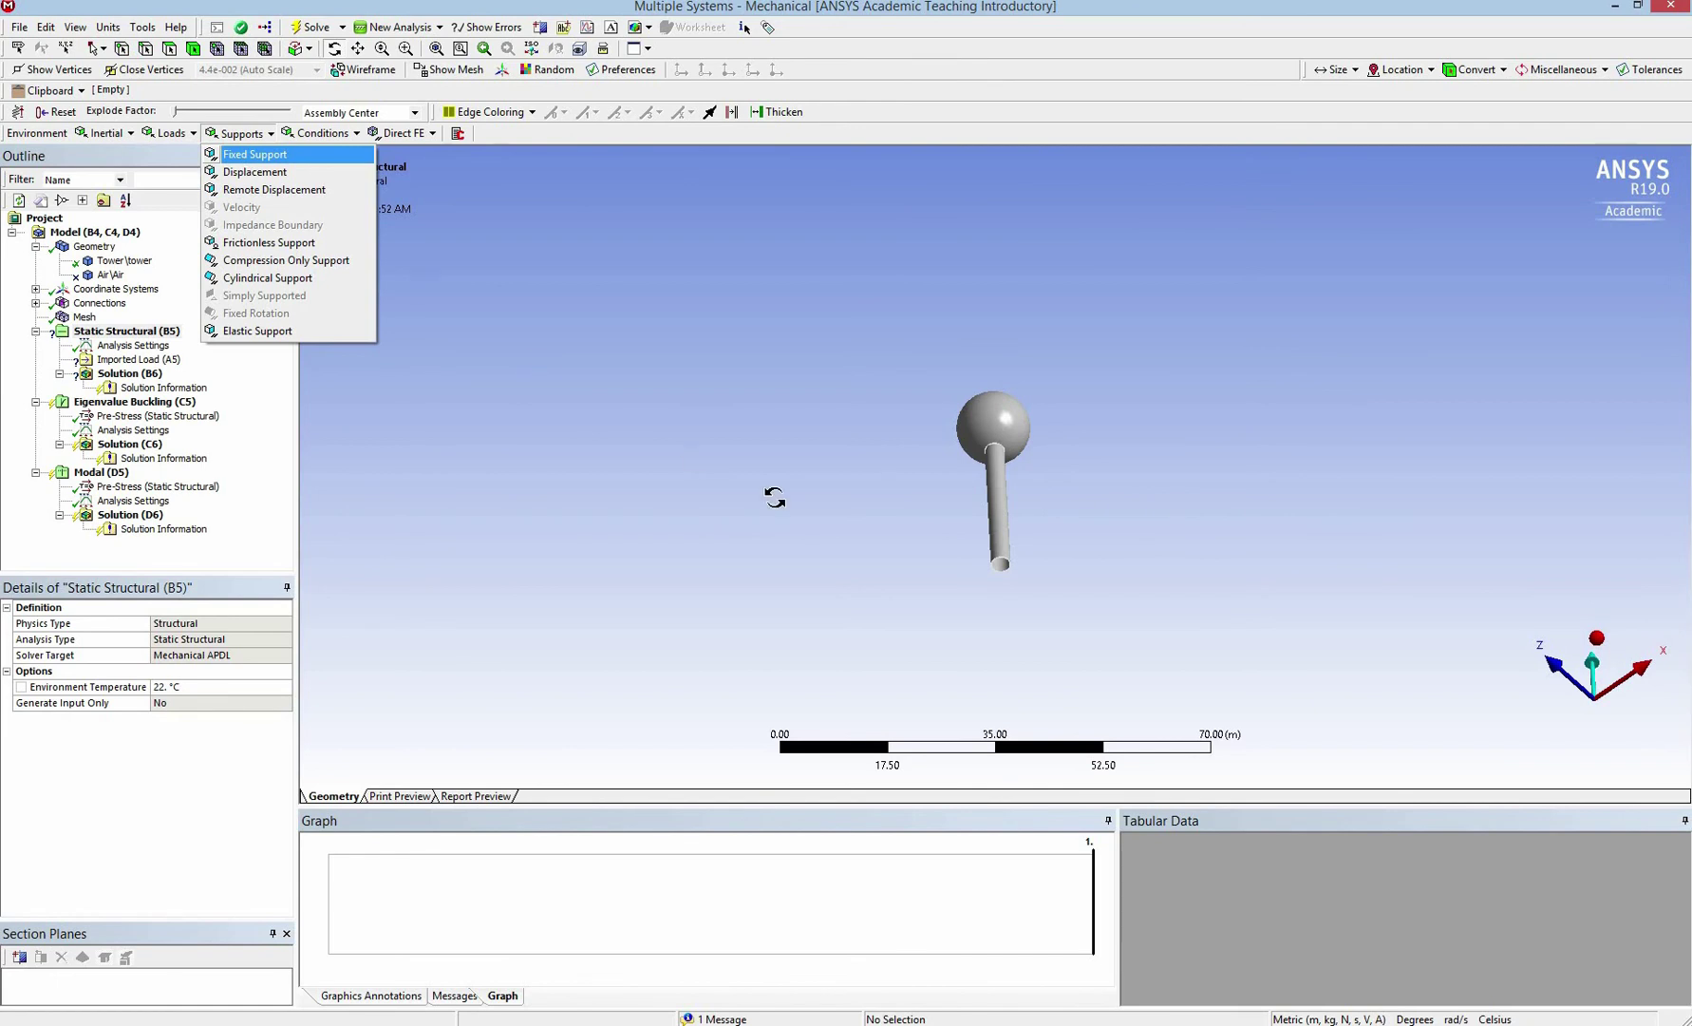
pyautogui.click(245, 158)
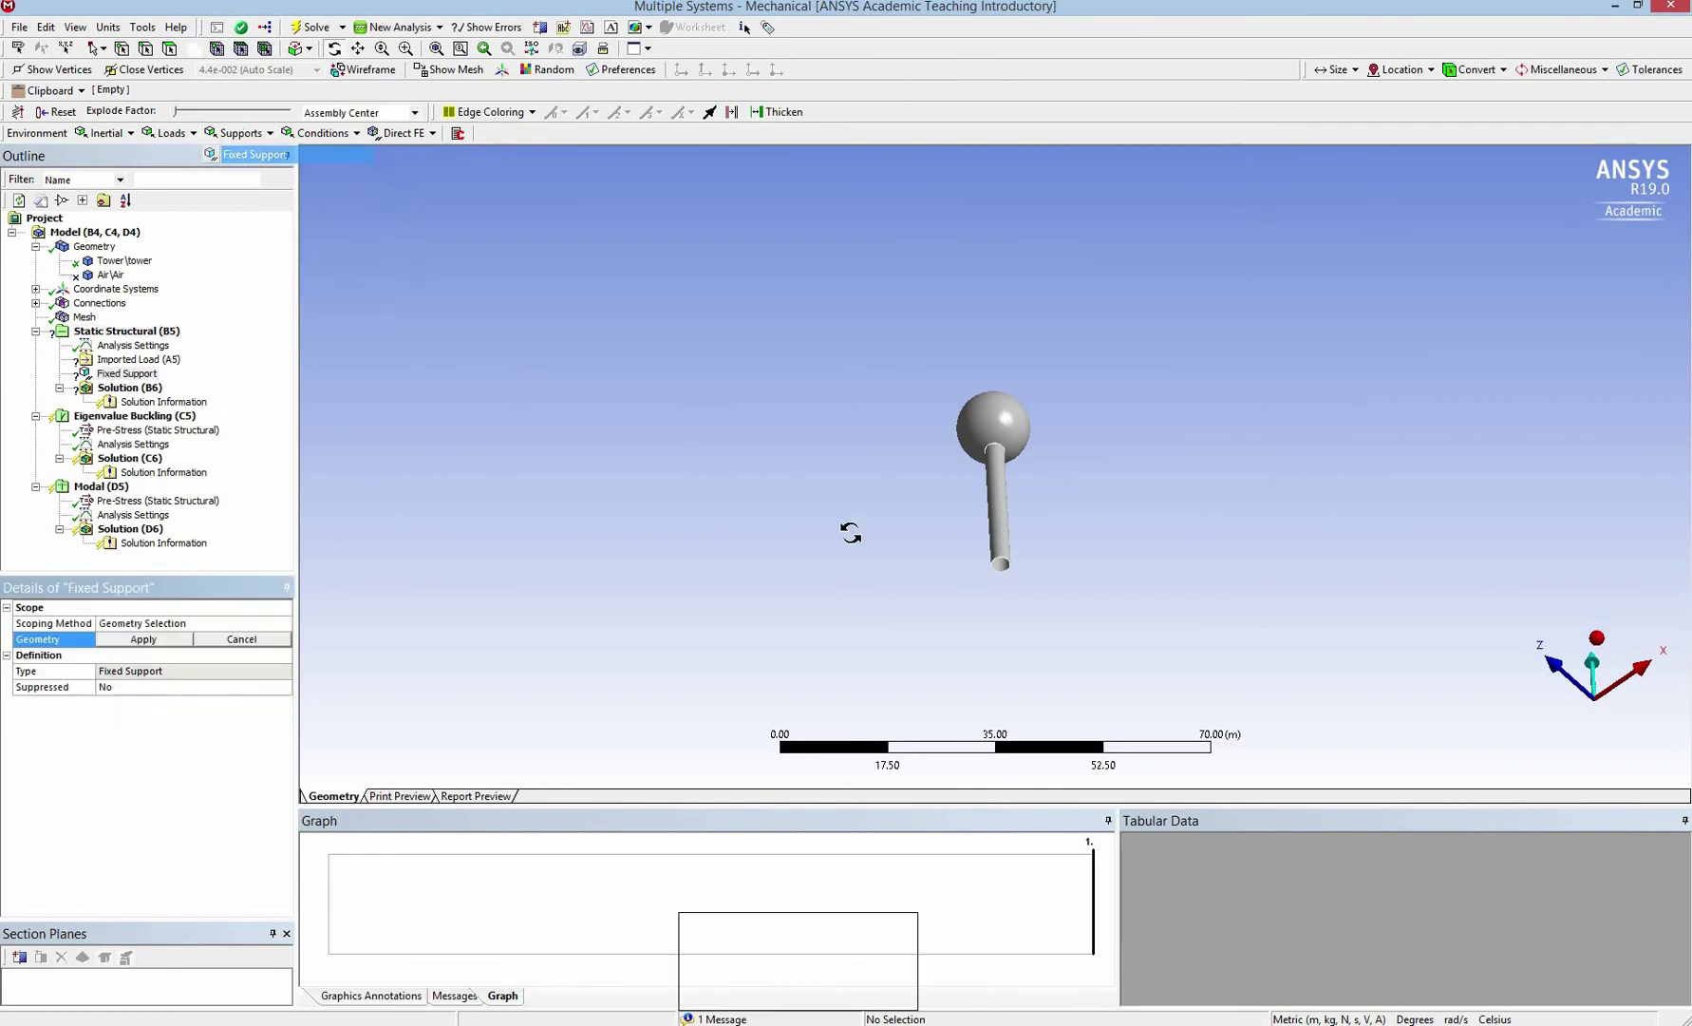
pyautogui.click(406, 48)
pyautogui.moveTo(961, 549); pyautogui.dragTo(1037, 598)
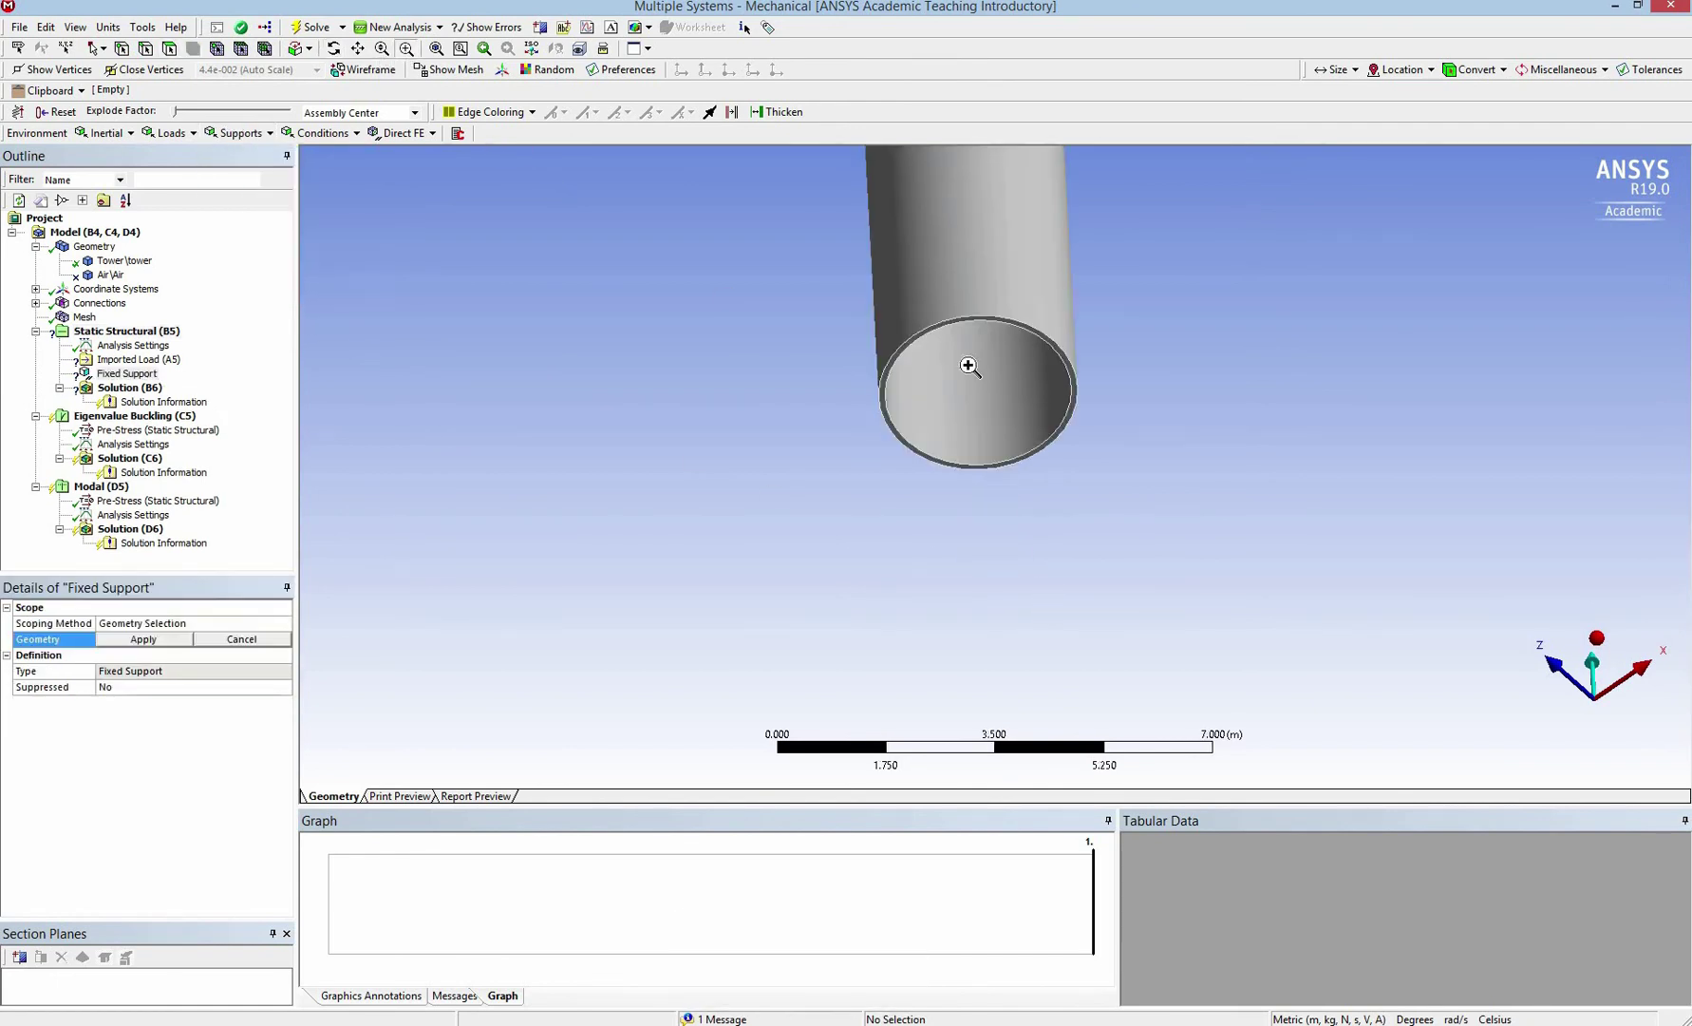
pyautogui.click(883, 380)
pyautogui.click(132, 642)
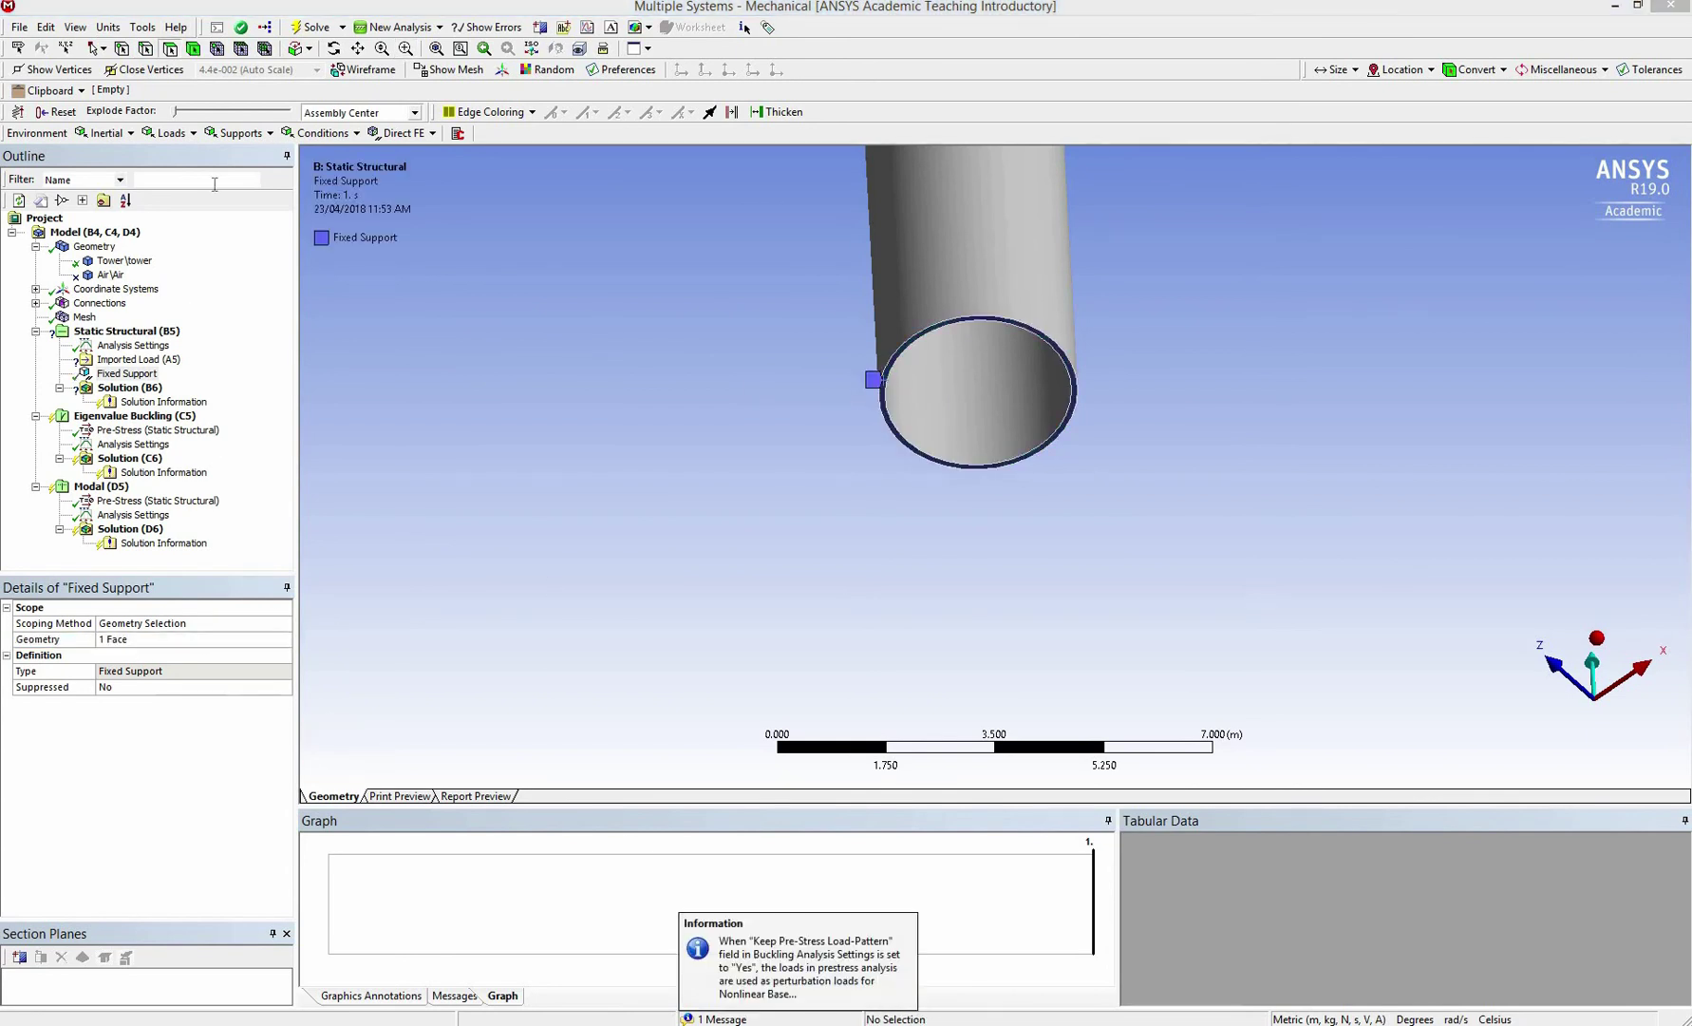
pyautogui.click(243, 133)
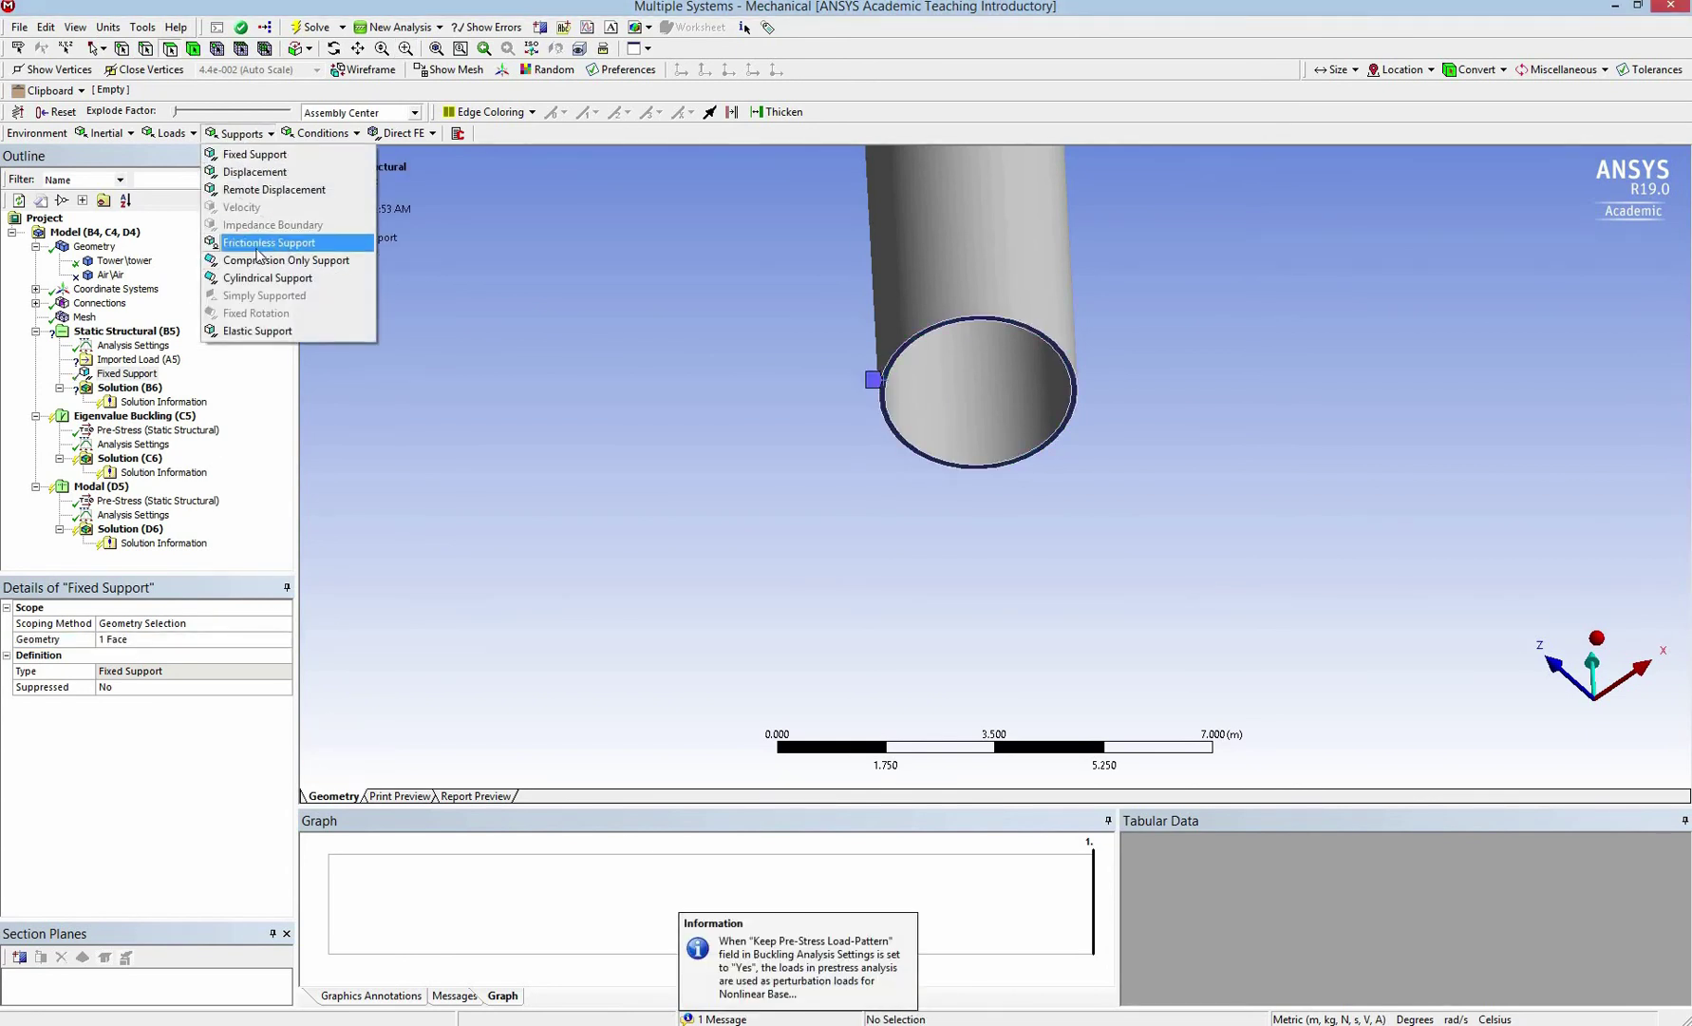
pyautogui.click(510, 147)
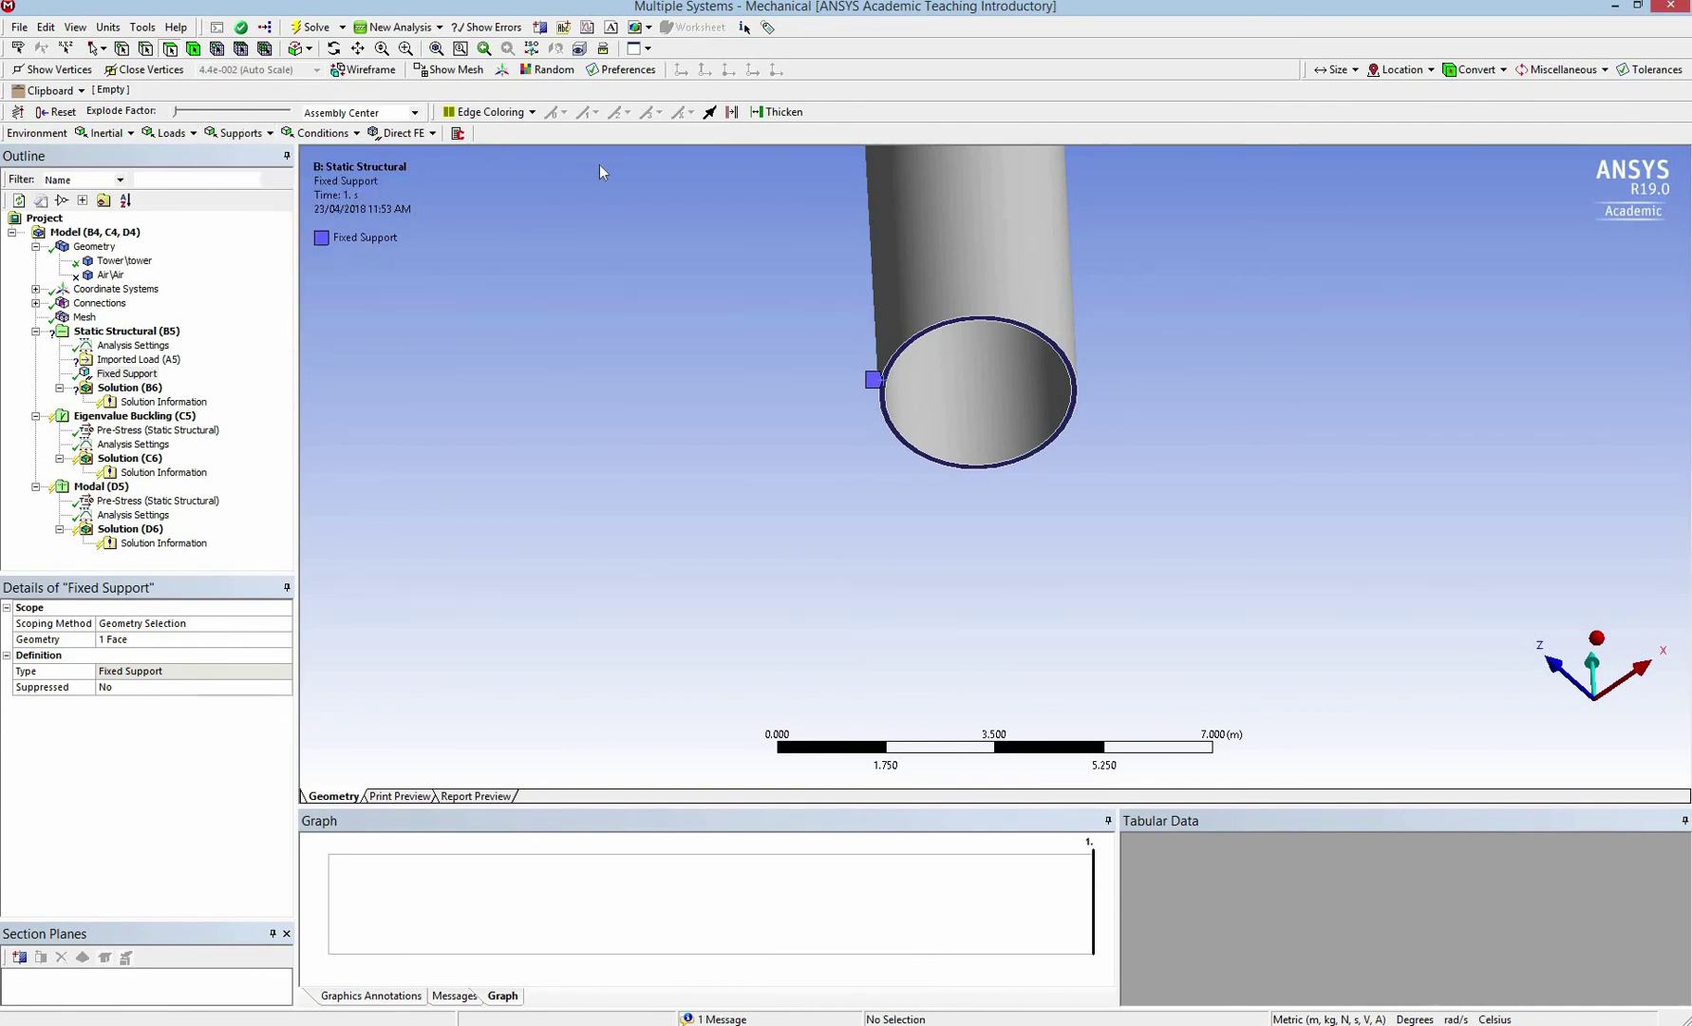
# Step: Insert an imported pressure under Imported Load (A5) and scope it to the outer column face and the sphere face
pyautogui.click(1554, 663)
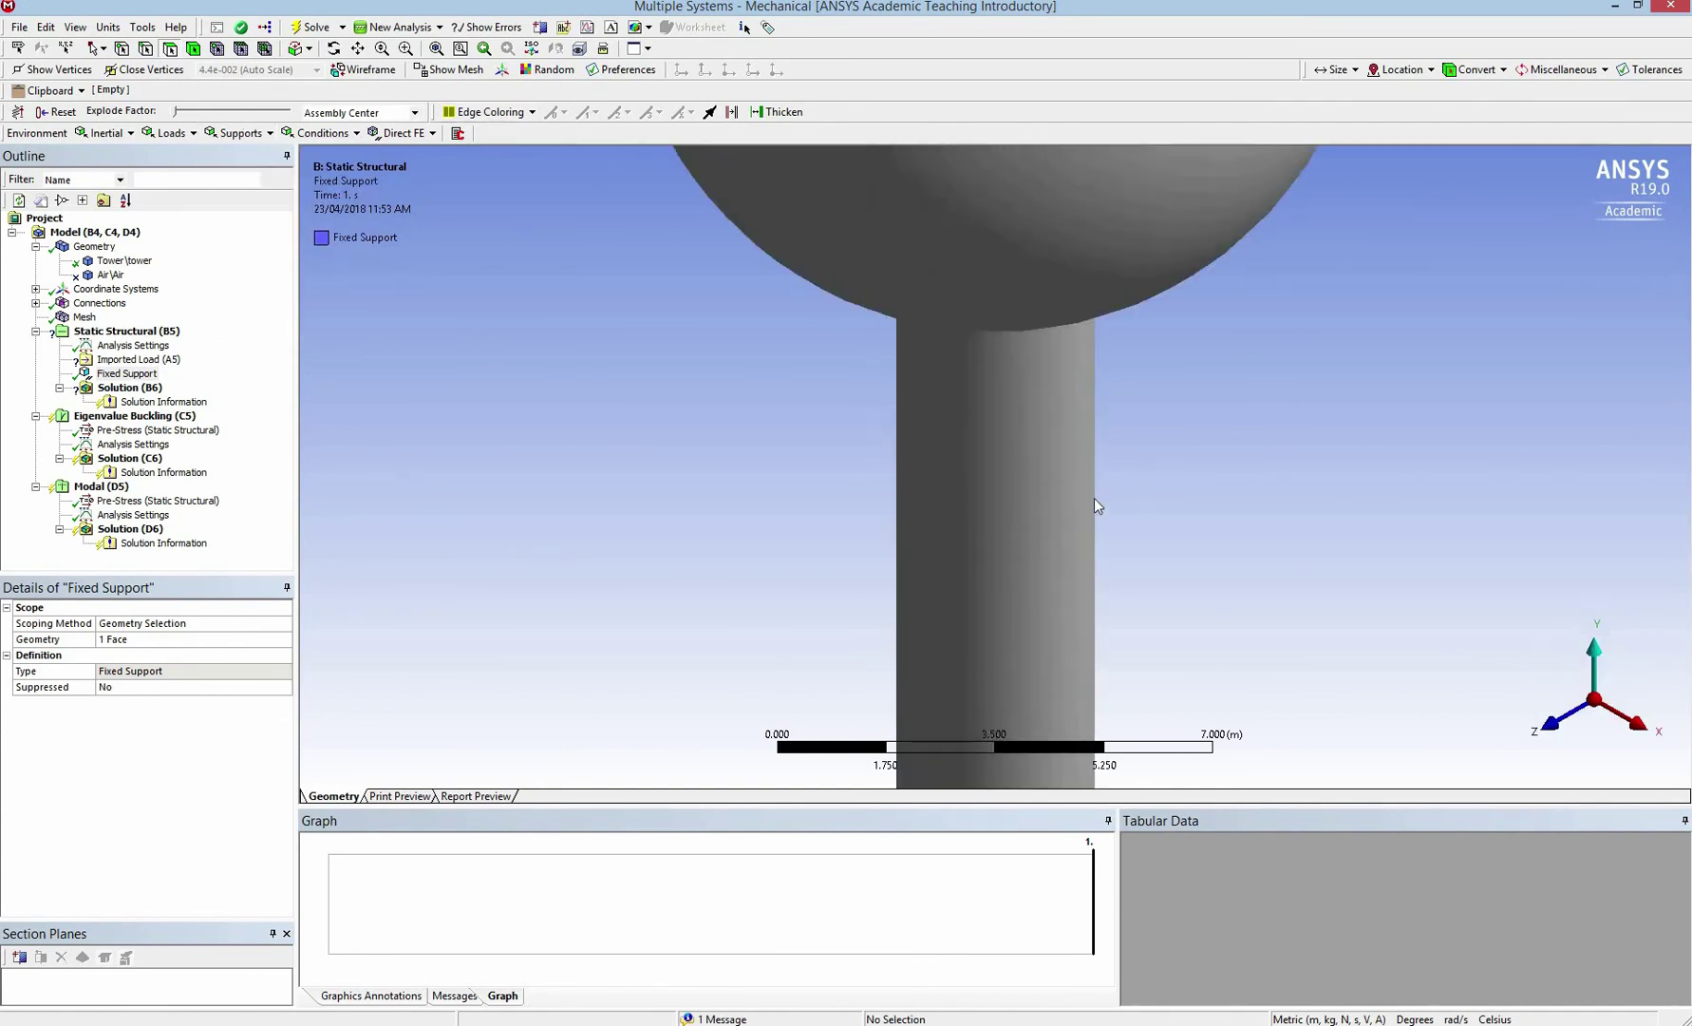
pyautogui.press('F7')
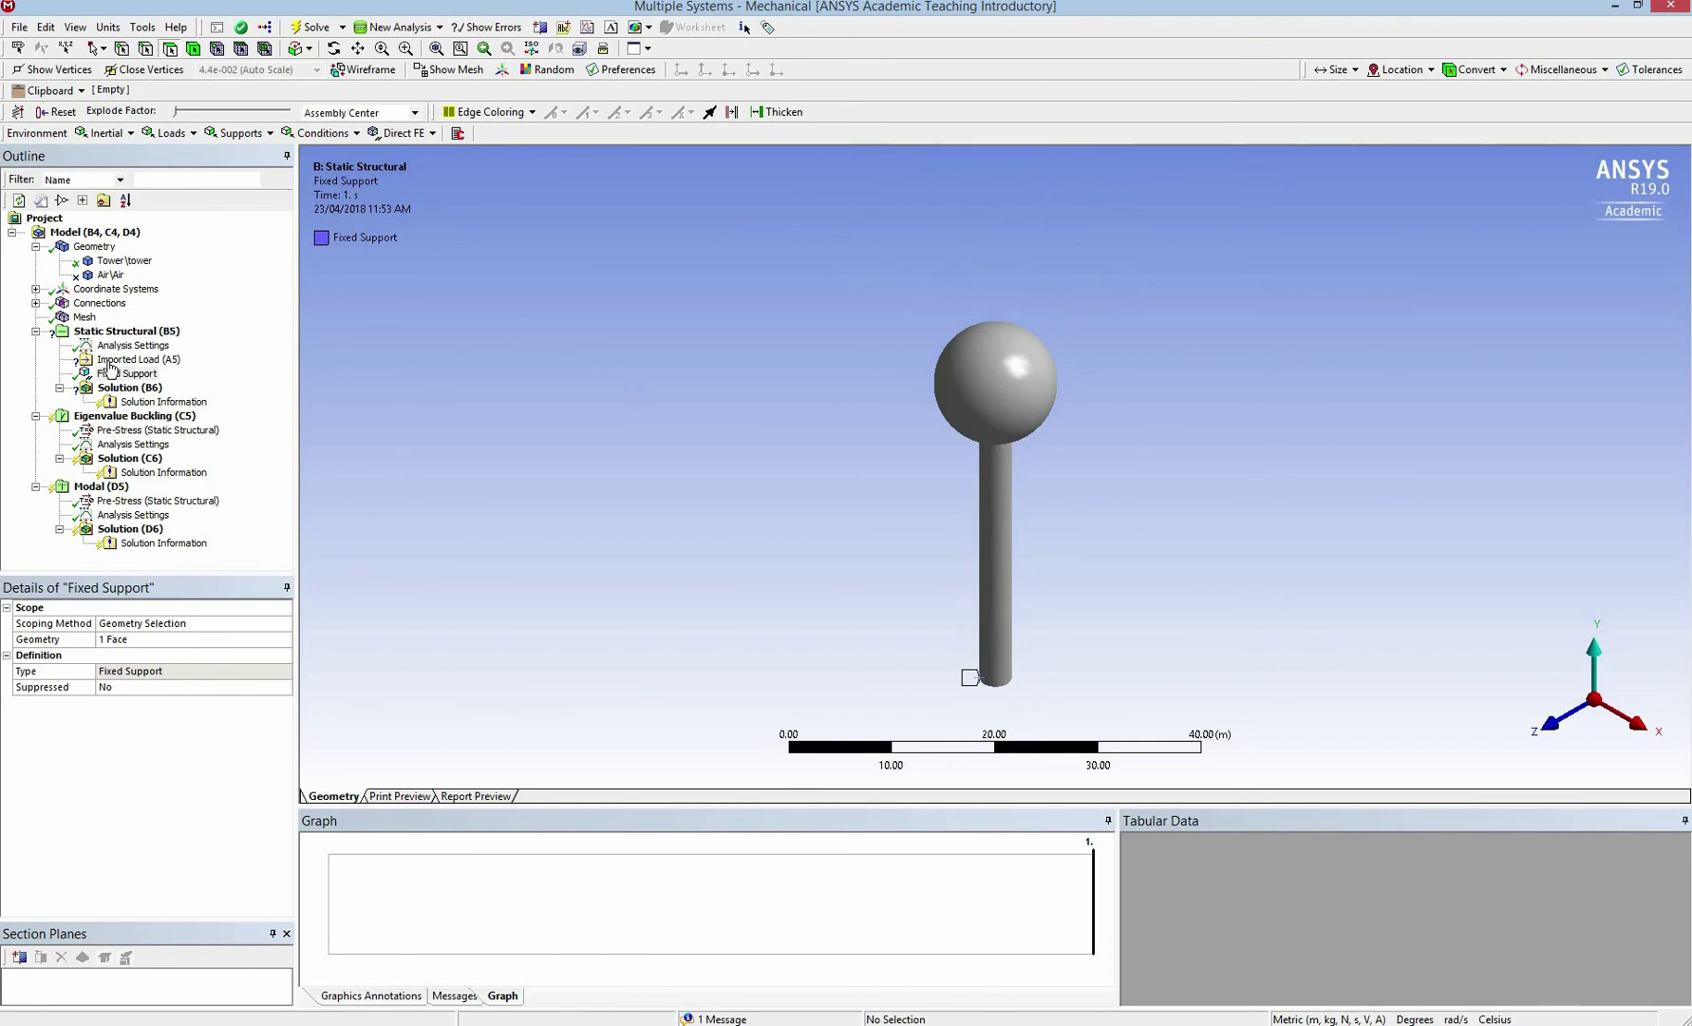
pyautogui.click(118, 360)
pyautogui.rightClick(108, 361)
pyautogui.moveTo(220, 371)
pyautogui.click(323, 388)
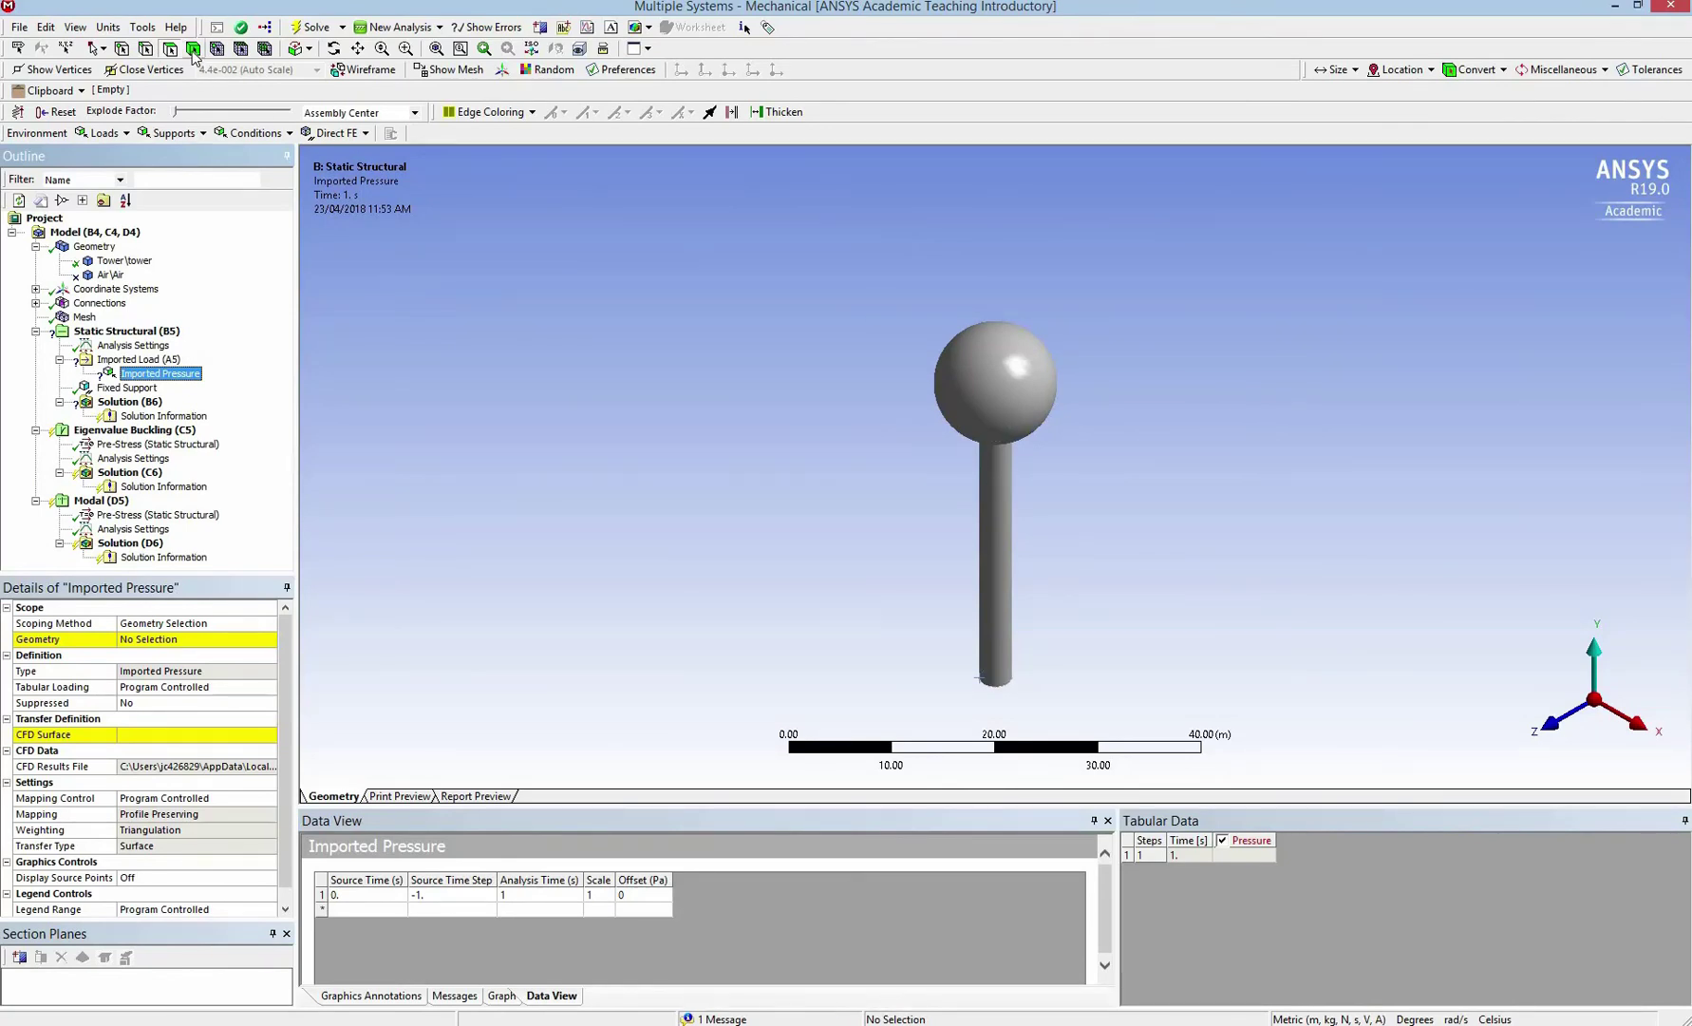
pyautogui.click(1016, 556)
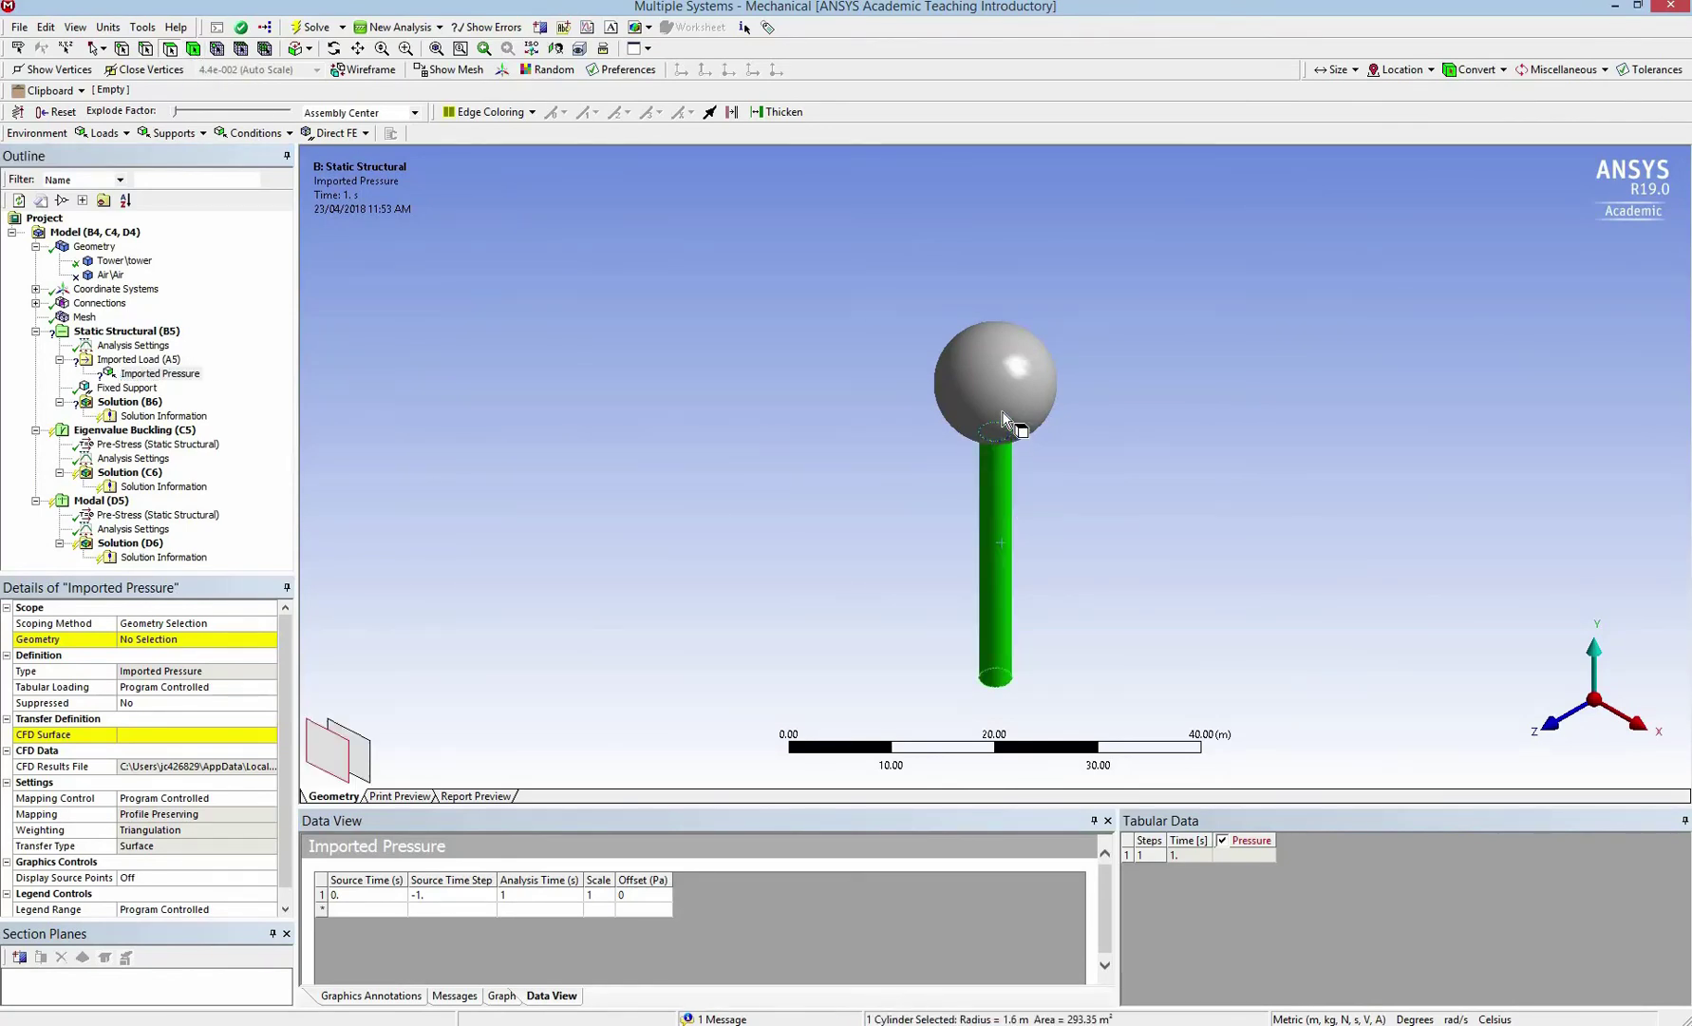
pyautogui.keyDown('ctrl'); pyautogui.click(1004, 417); pyautogui.keyUp('ctrl')
pyautogui.click(152, 641)
pyautogui.click(152, 643)
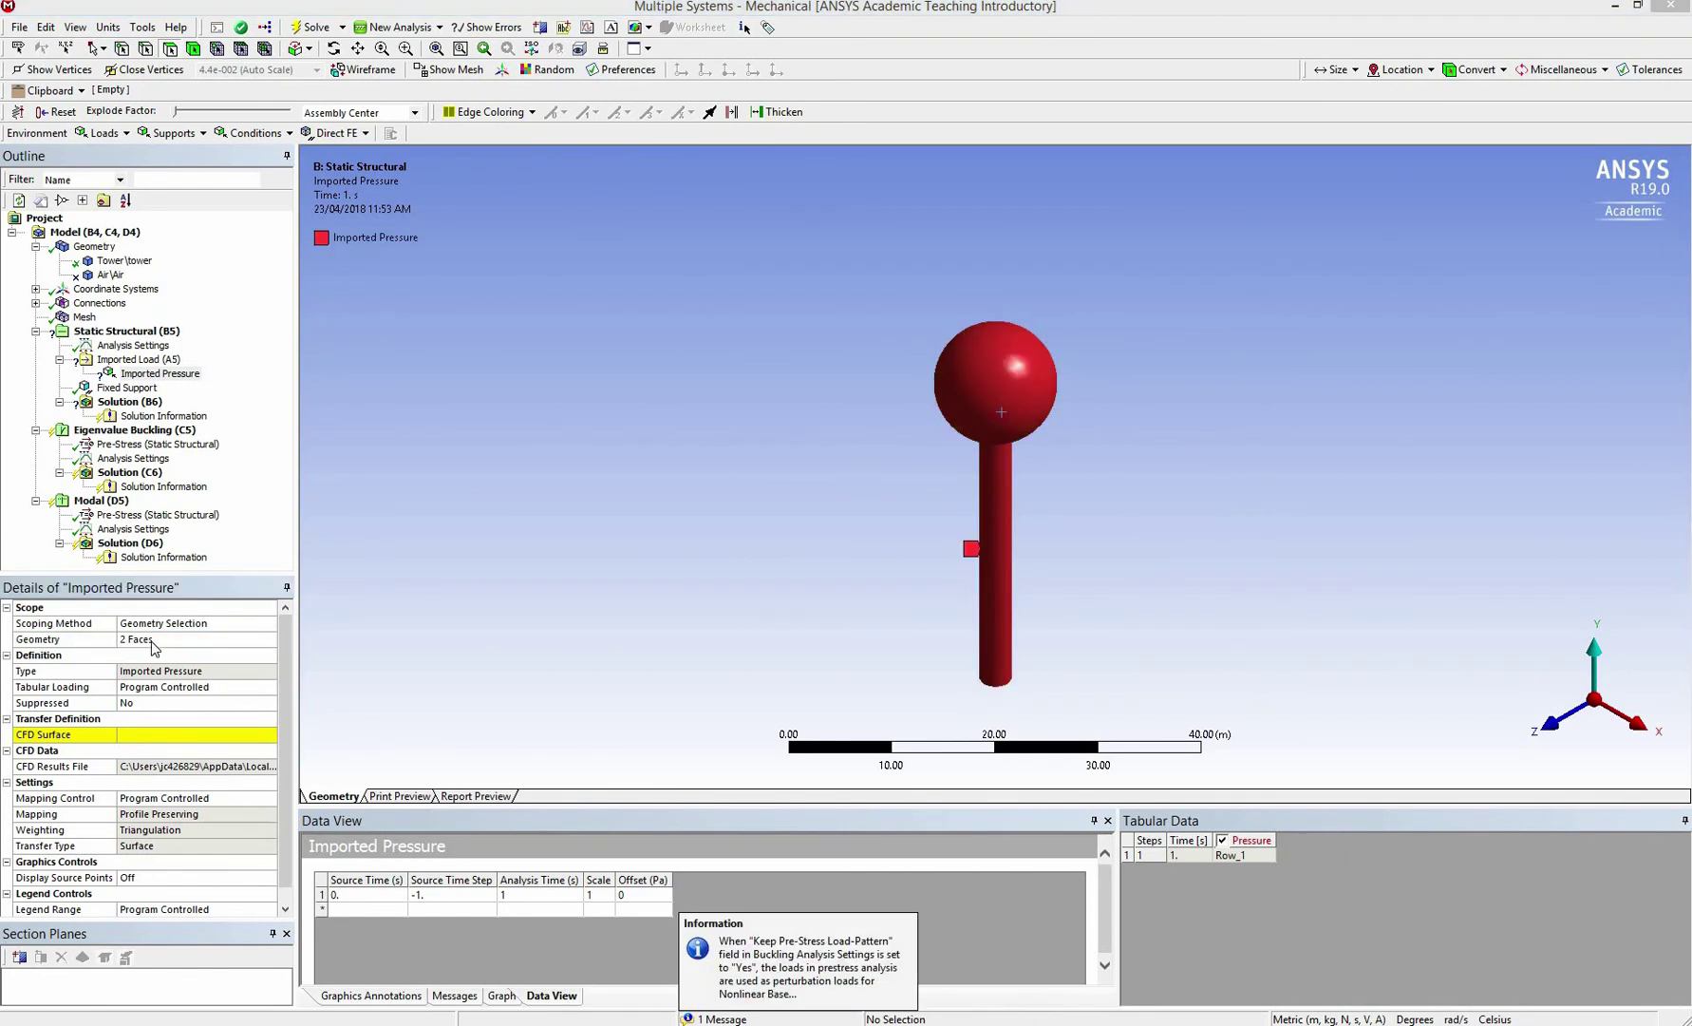
# Step: Set the imported pressure's CFD surface to wall air_air and import the load
pyautogui.click(235, 737)
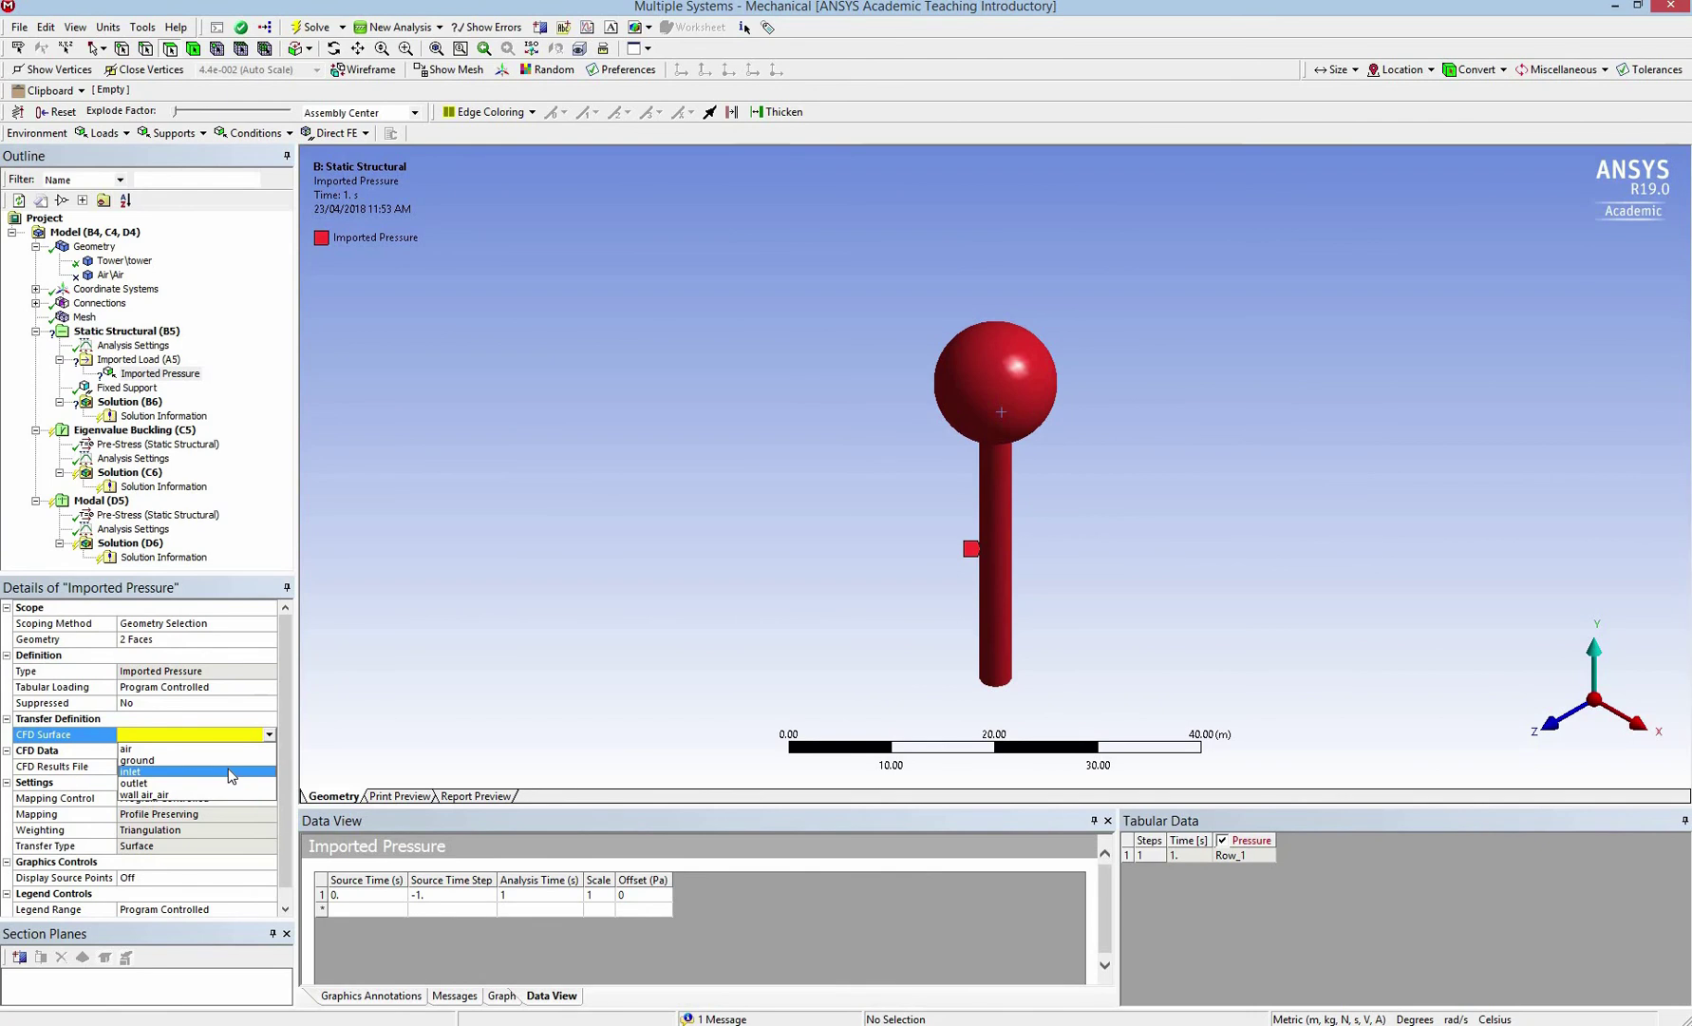
pyautogui.click(217, 793)
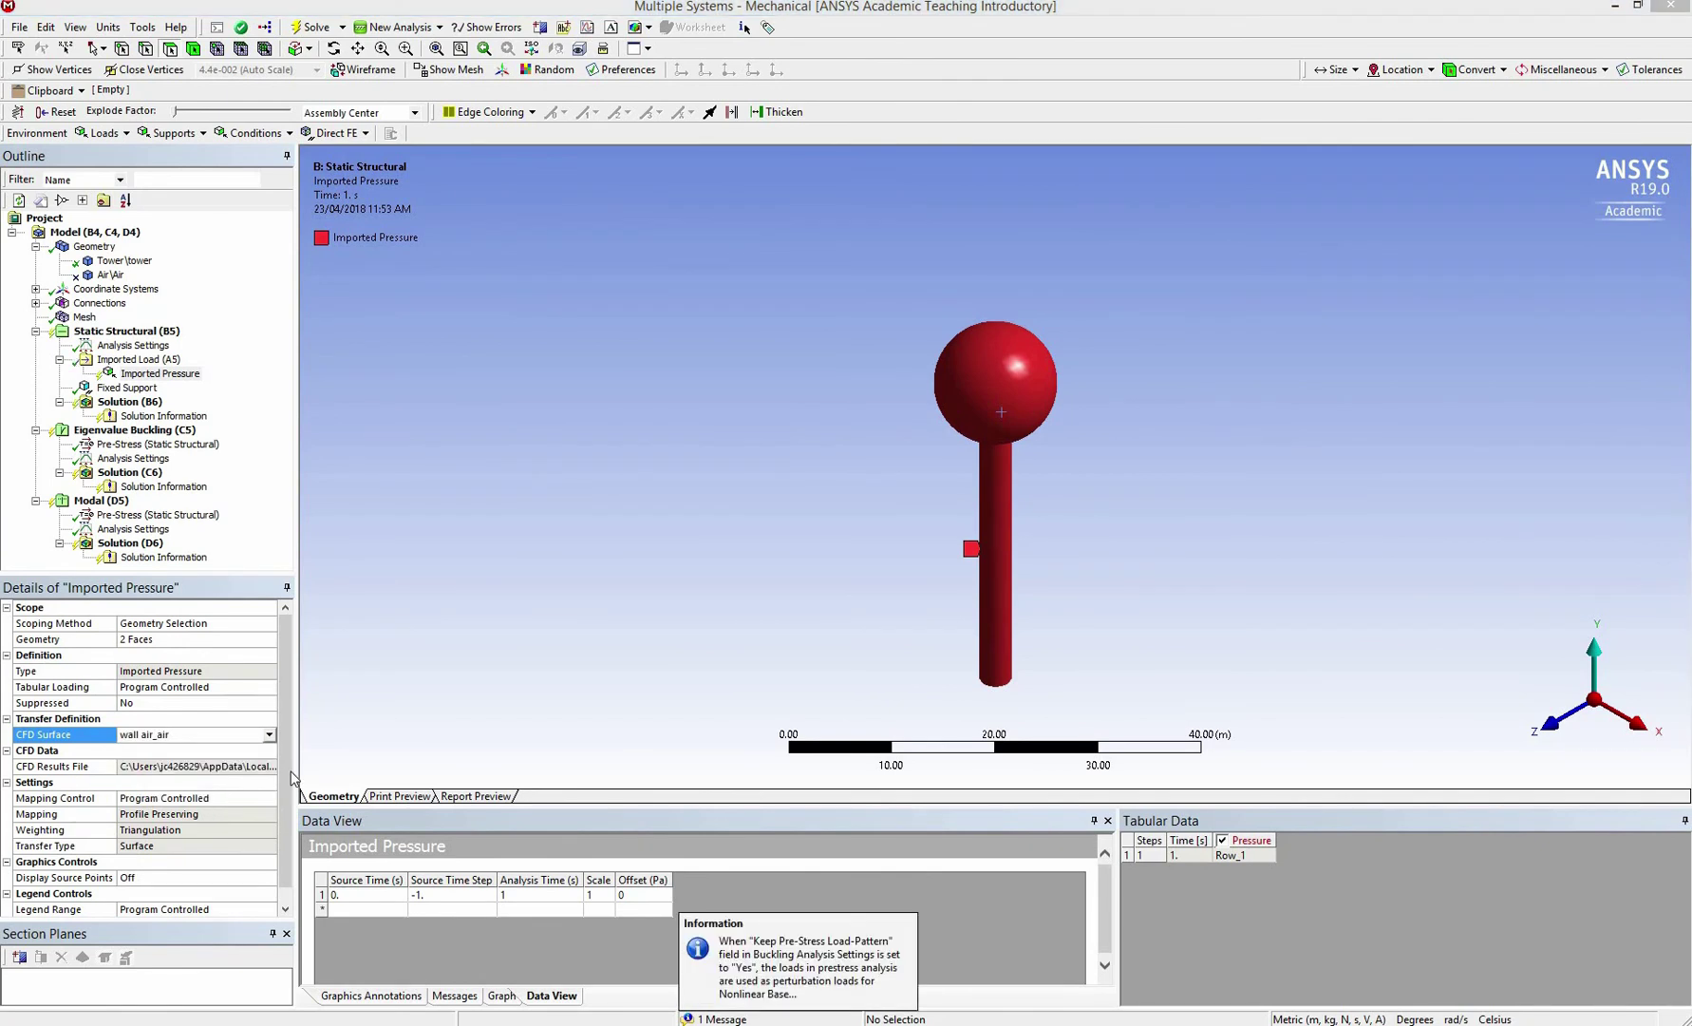
pyautogui.click(124, 361)
pyautogui.rightClick(122, 363)
pyautogui.moveTo(128, 375)
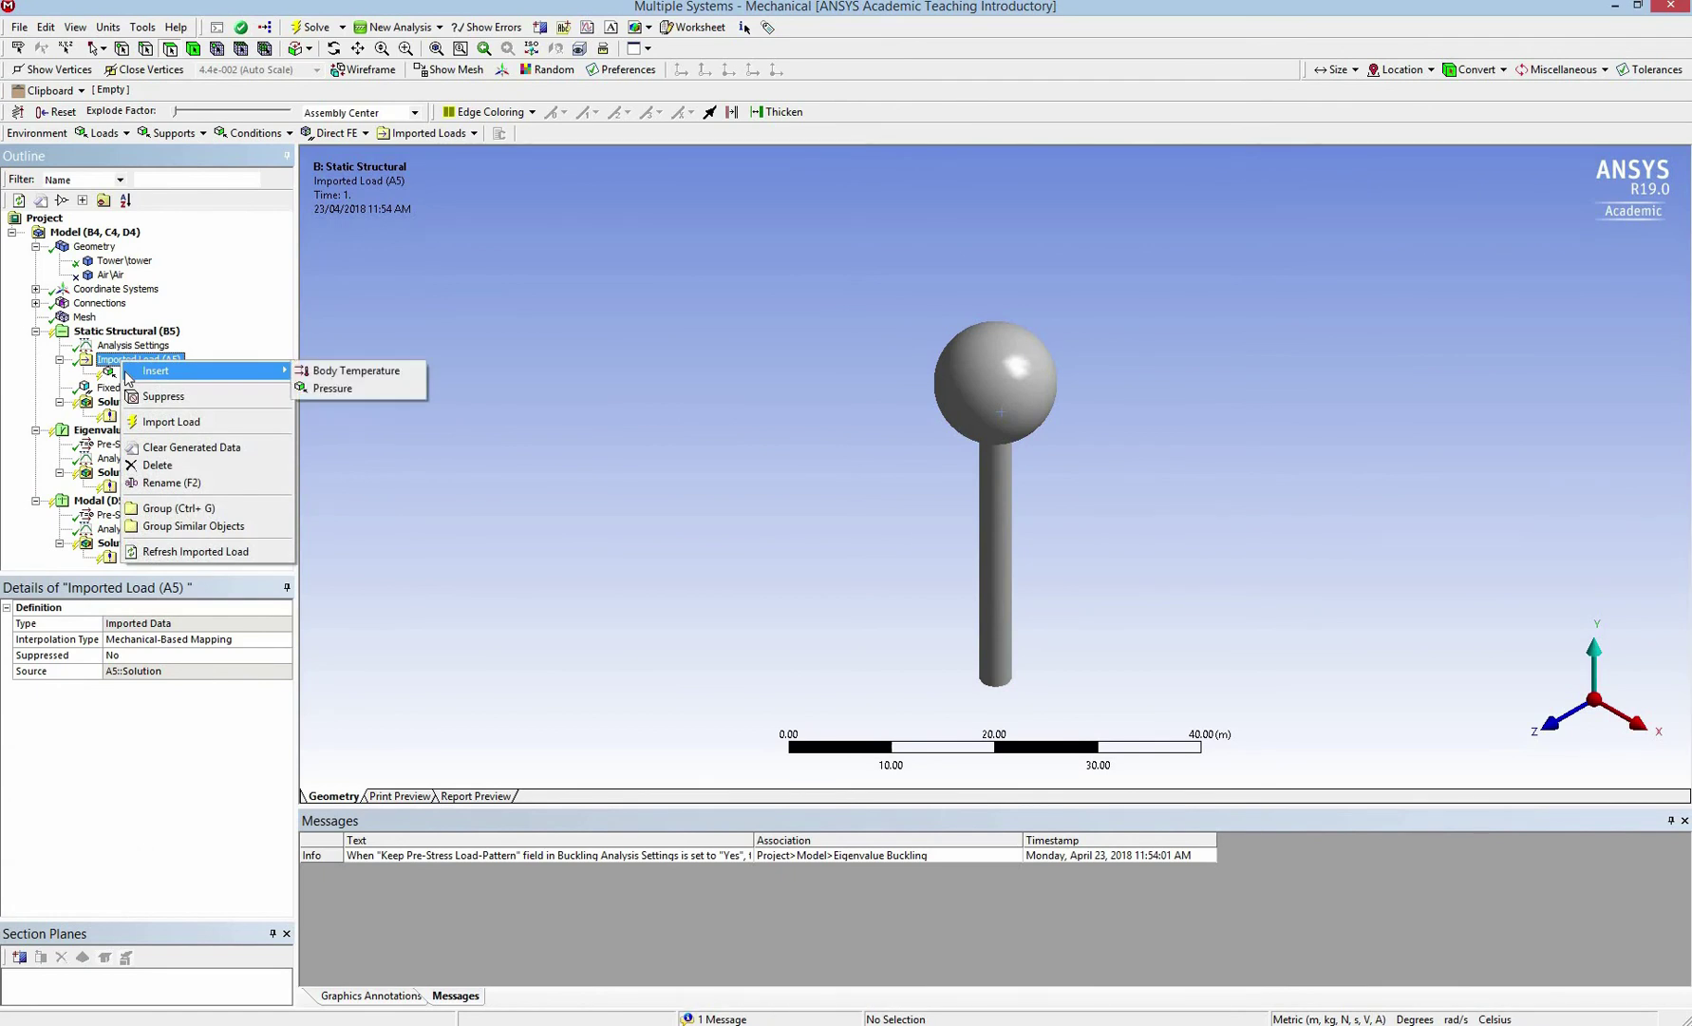
pyautogui.click(143, 422)
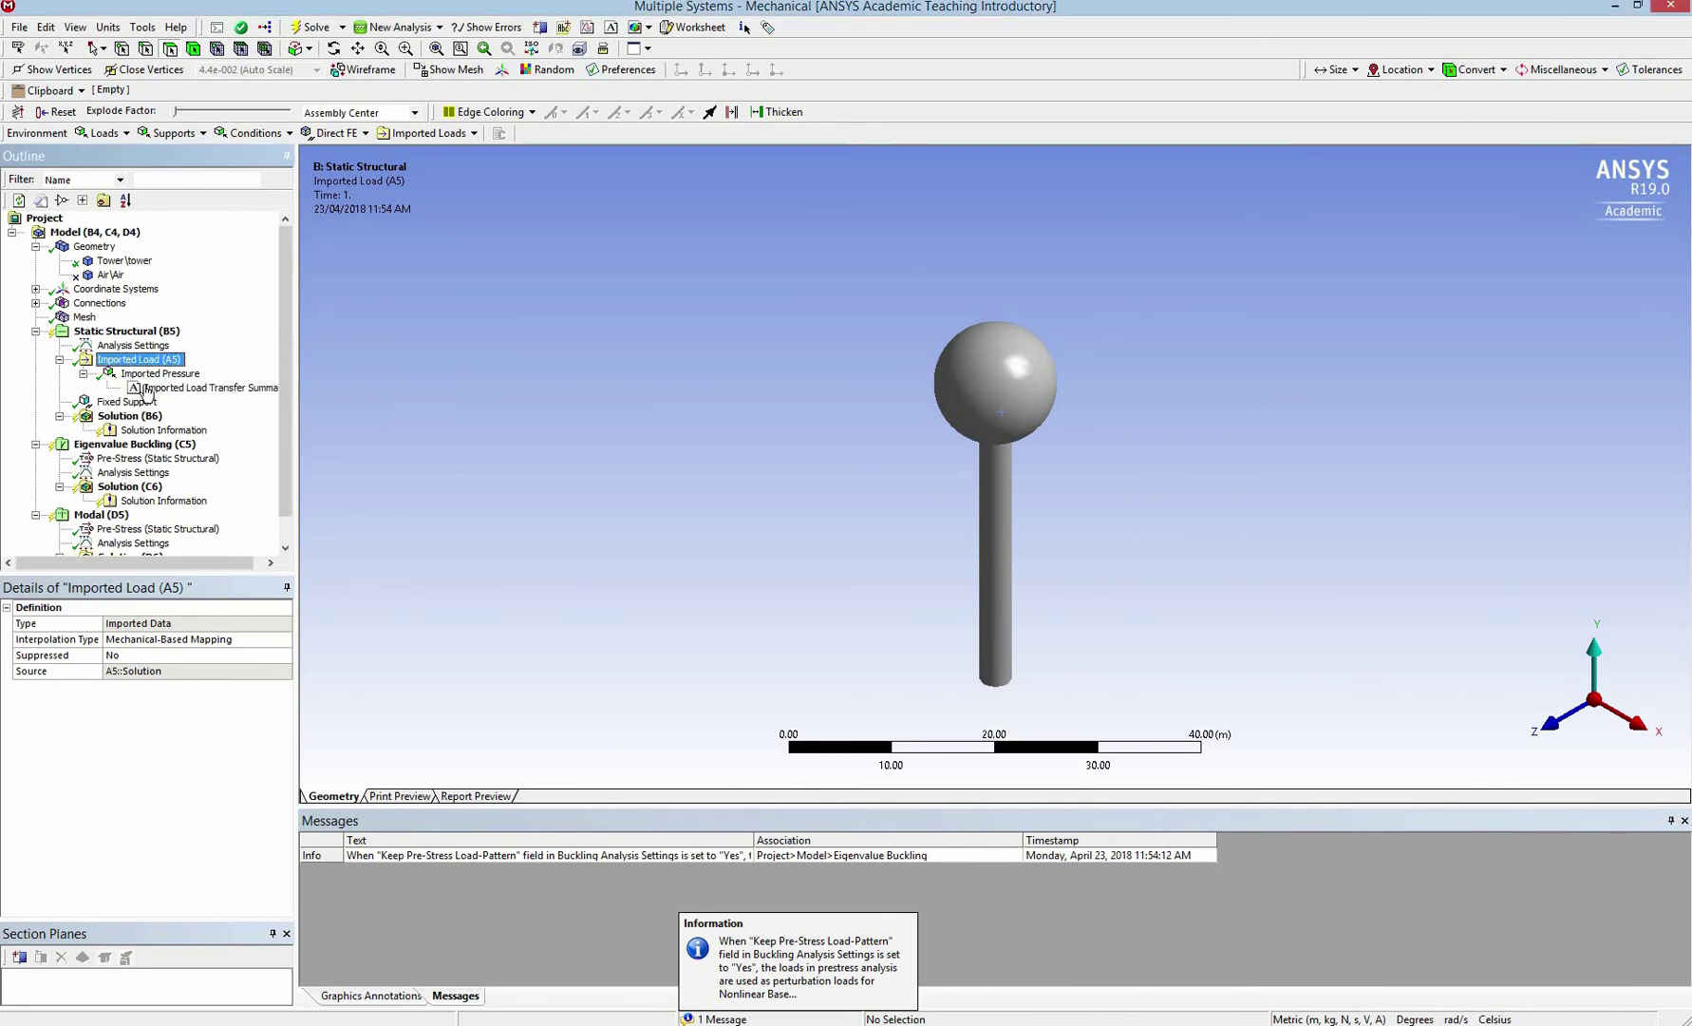
pyautogui.click(60, 360)
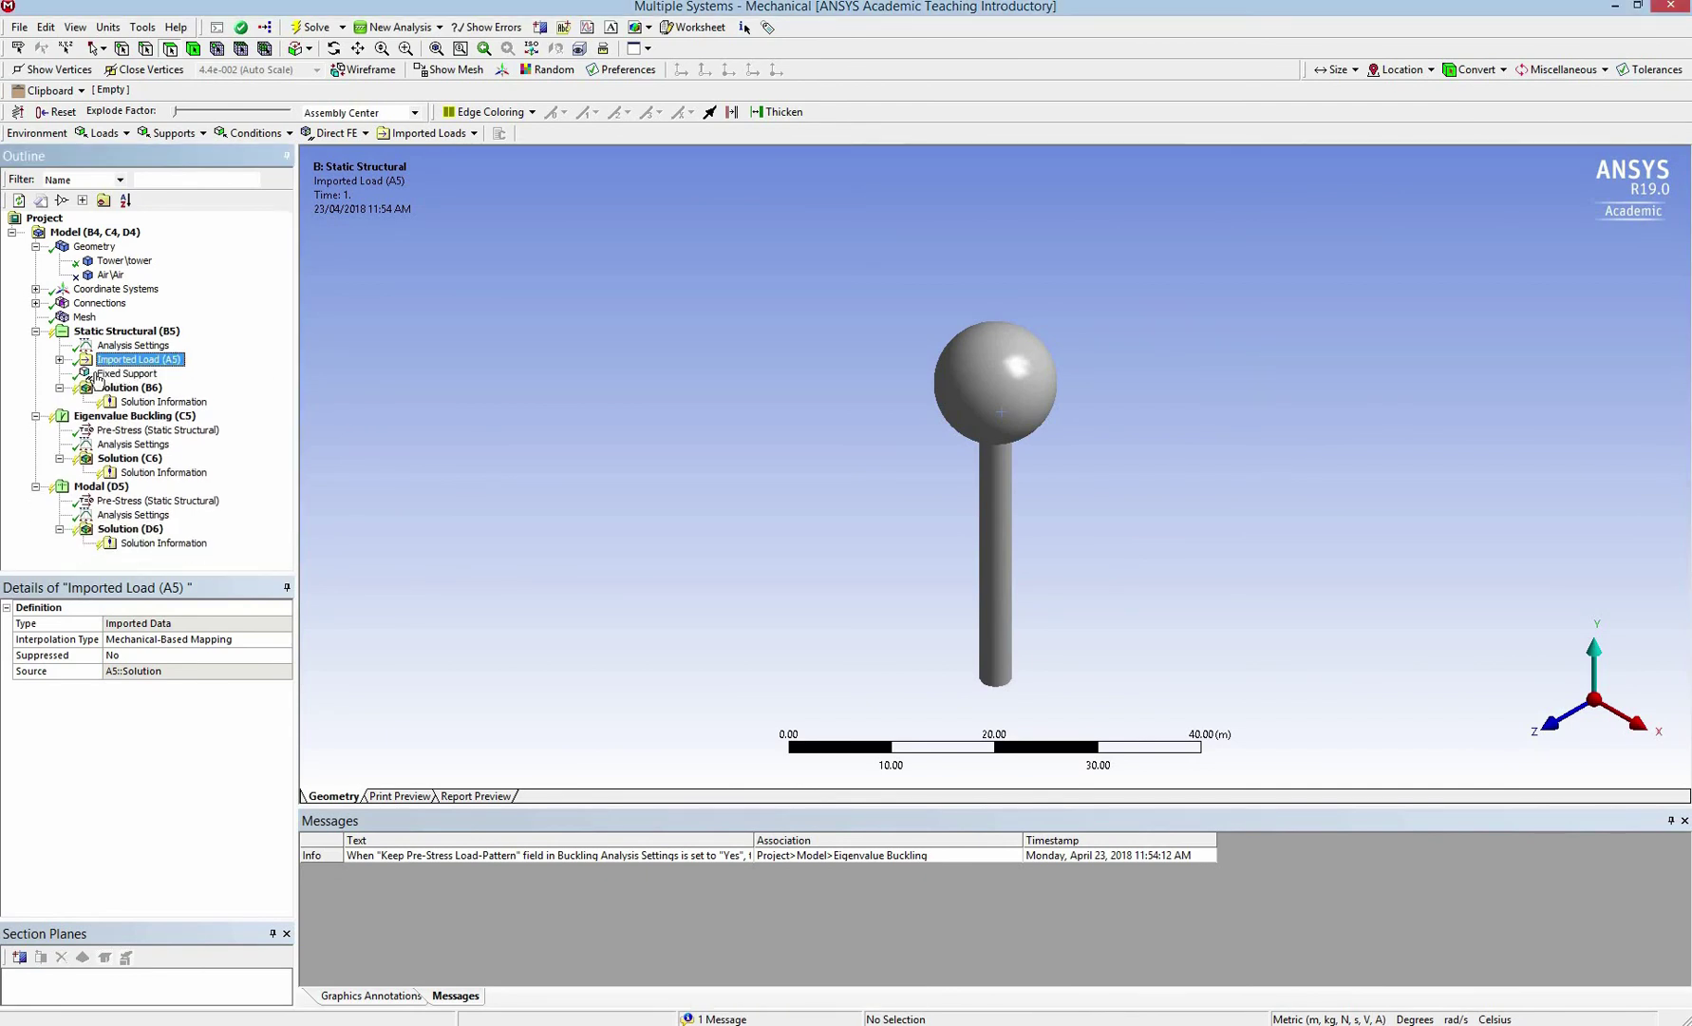
# Step: Add a Total Deformation result to the Static Structural solution
pyautogui.click(129, 387)
pyautogui.click(131, 138)
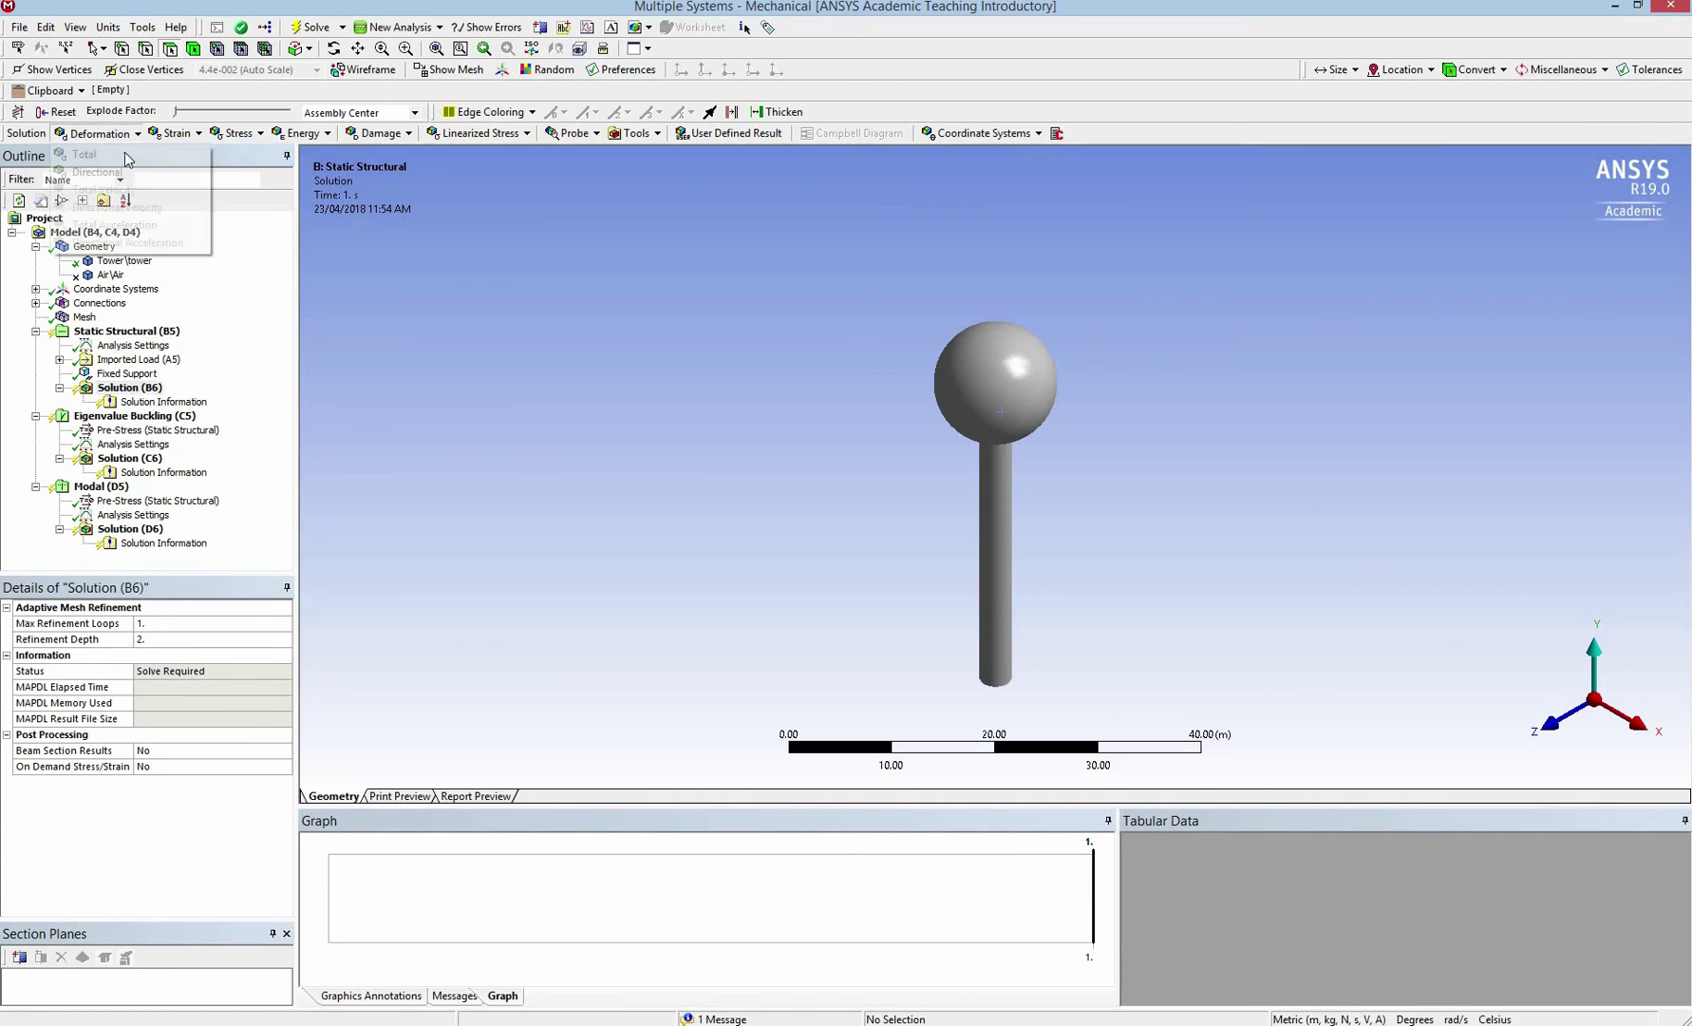
pyautogui.click(78, 152)
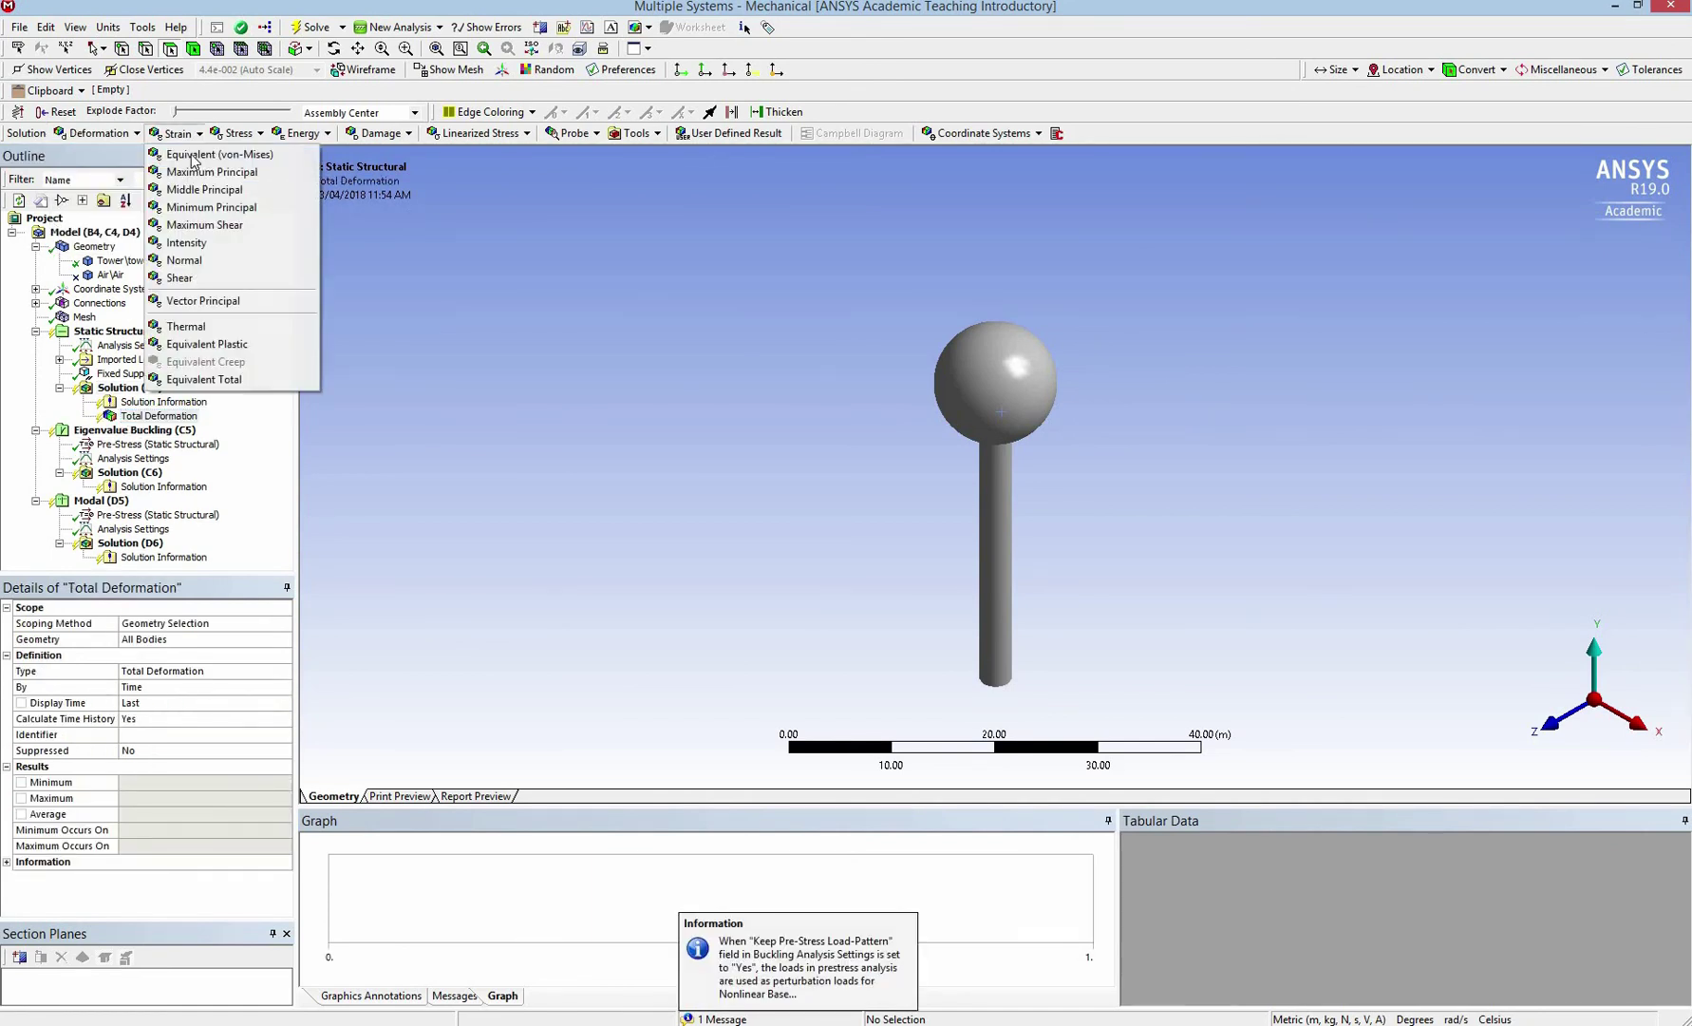
# Step: Add Maximum Principal elastic strain and Maximum Principal stress results to the Static Structural solution
pyautogui.click(200, 172)
pyautogui.click(233, 133)
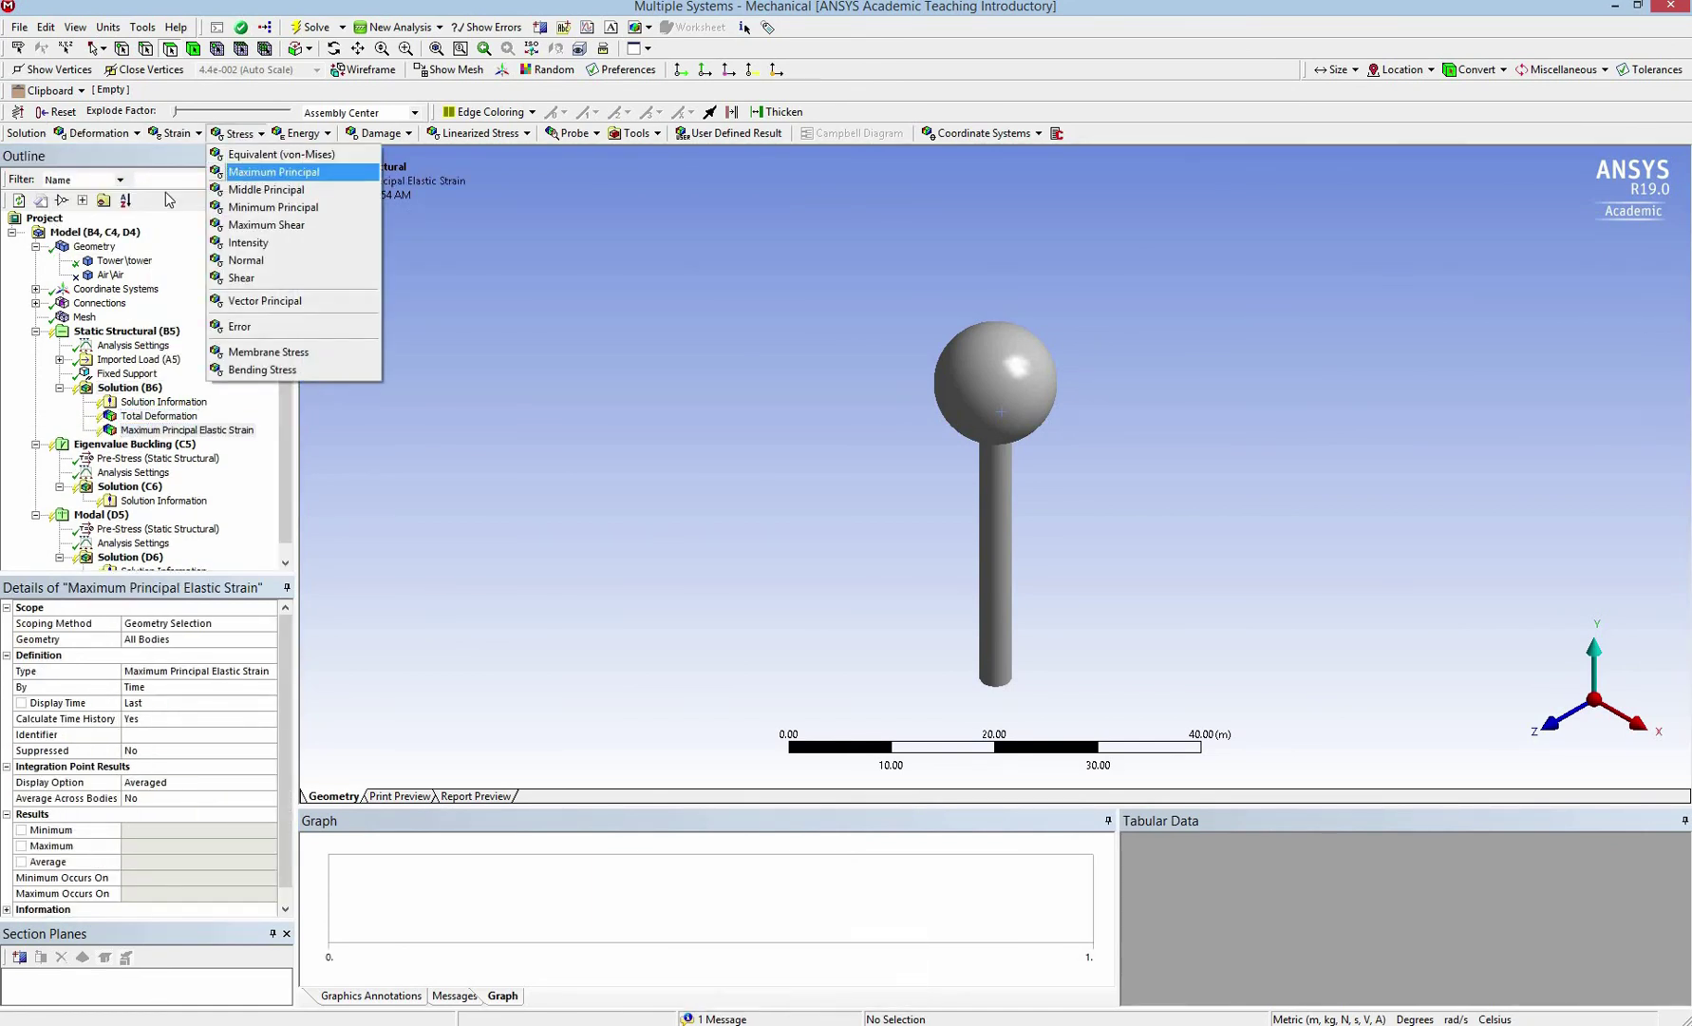
pyautogui.click(273, 172)
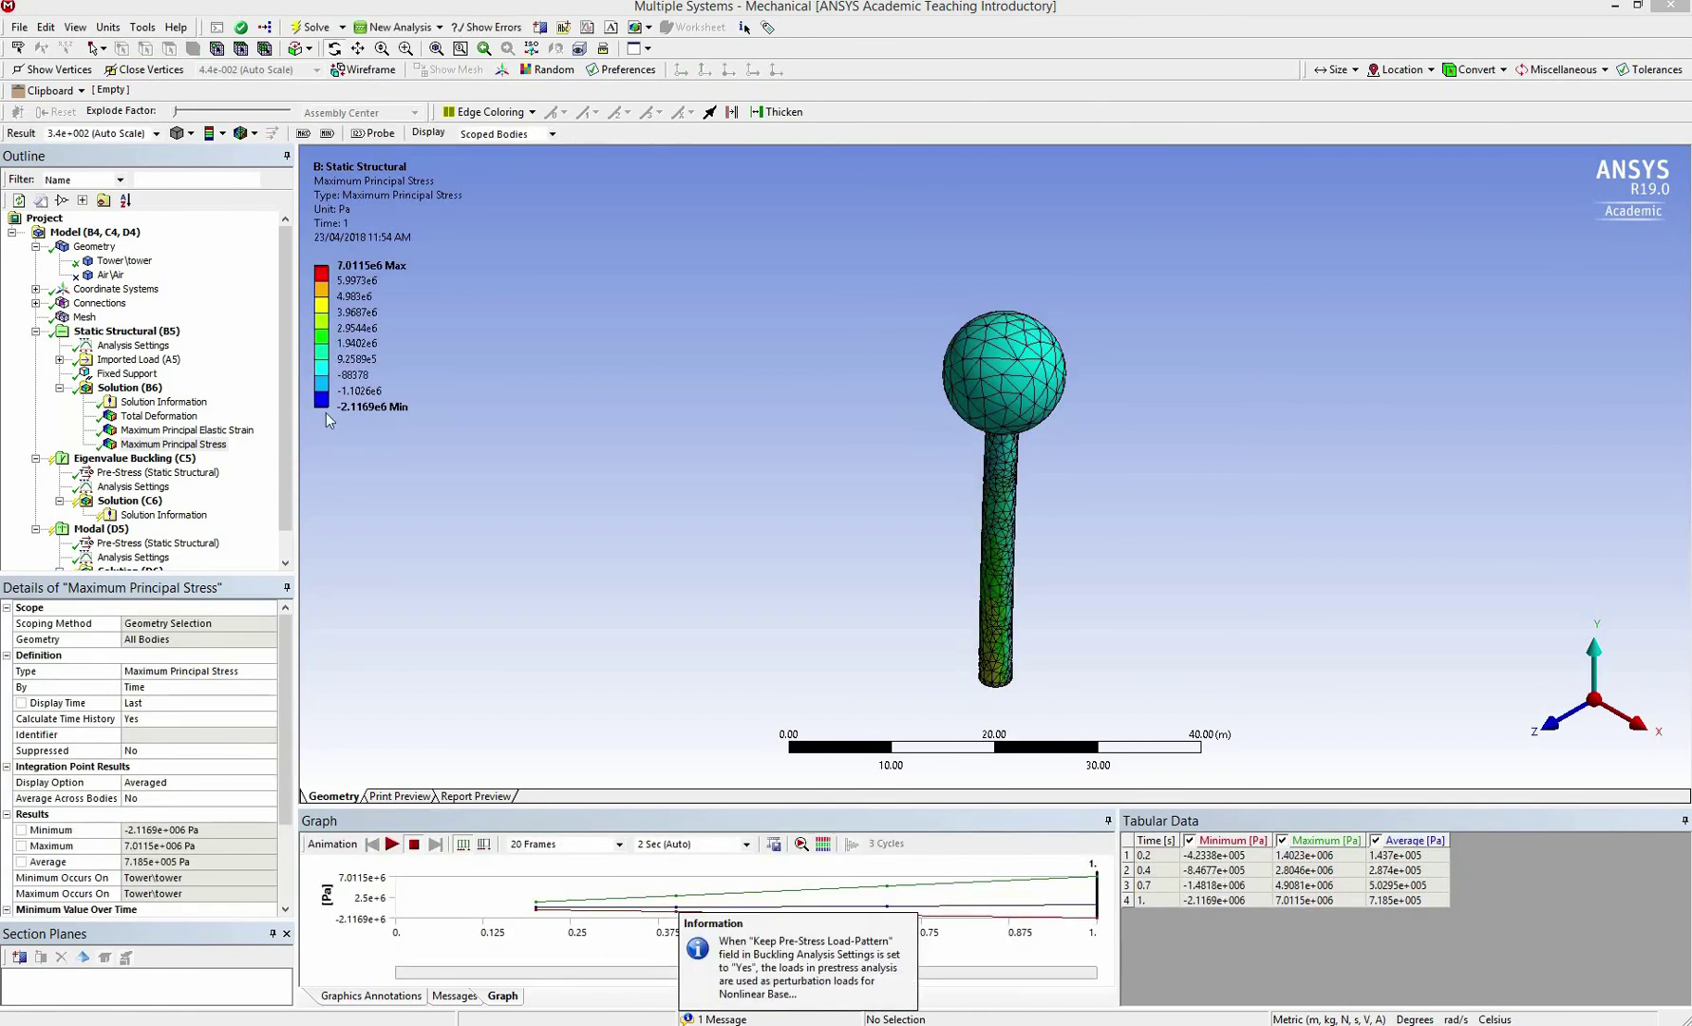
# Step: Play and stop the animation of the Static Structural total deformation, and inspect the contents of Imported Load (A5)
pyautogui.click(159, 416)
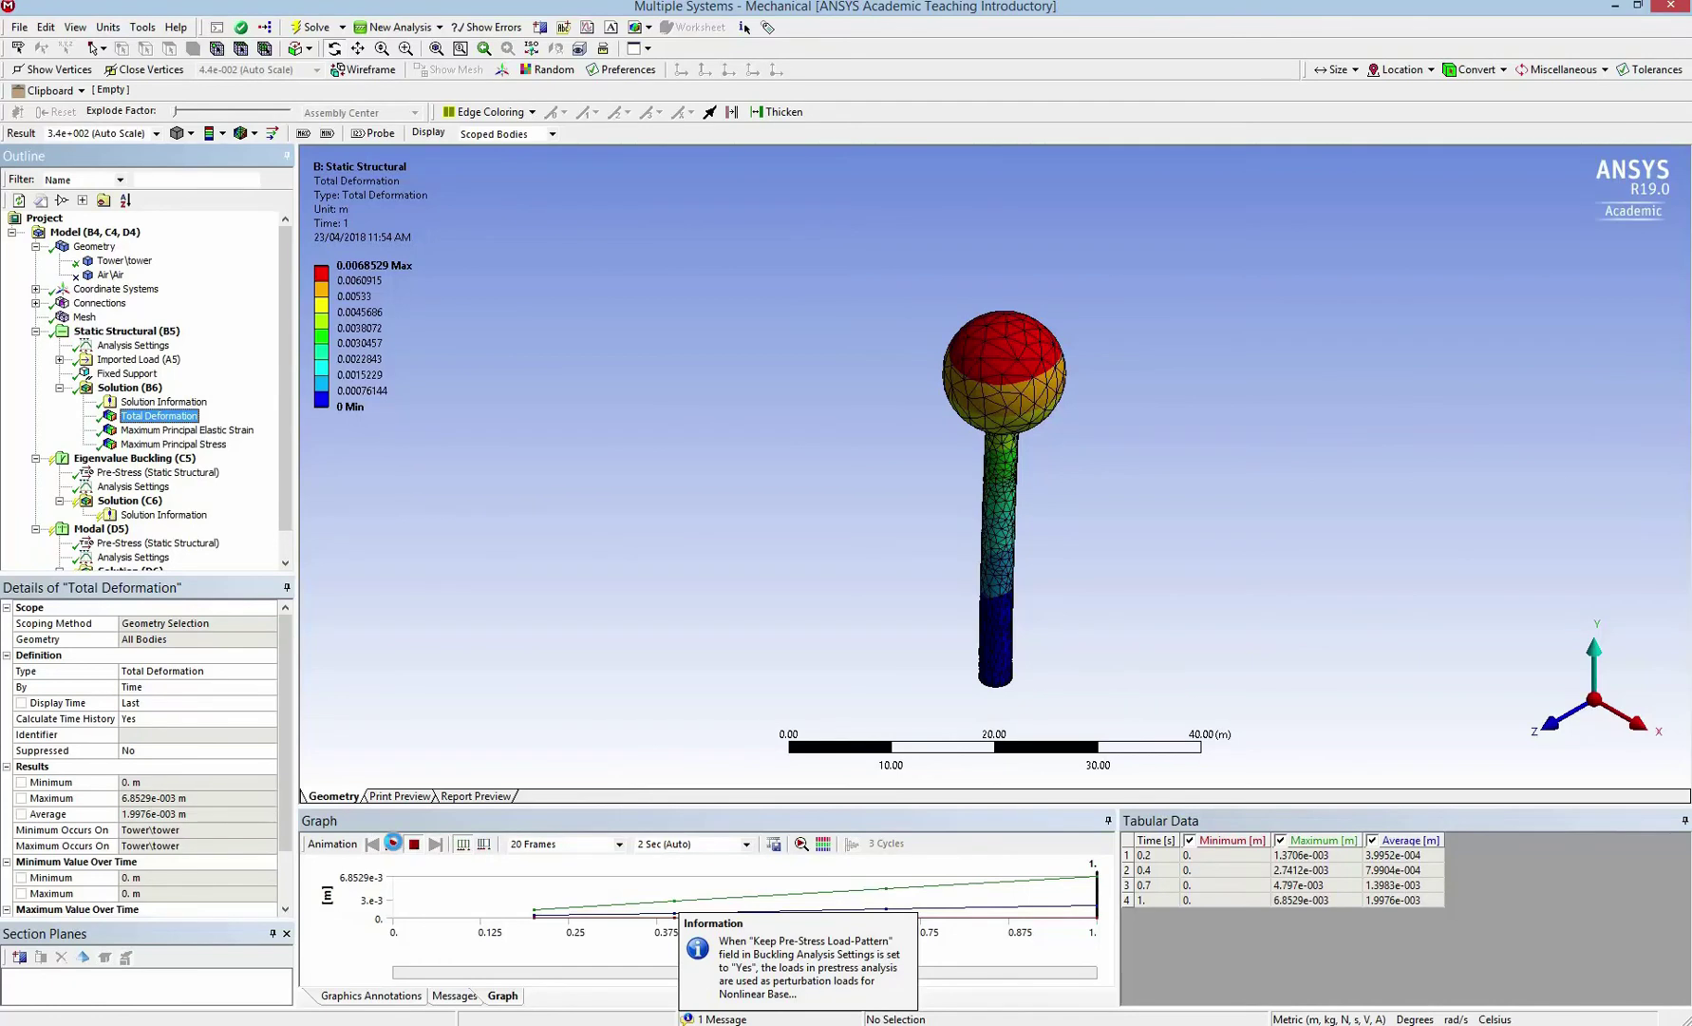
pyautogui.click(392, 843)
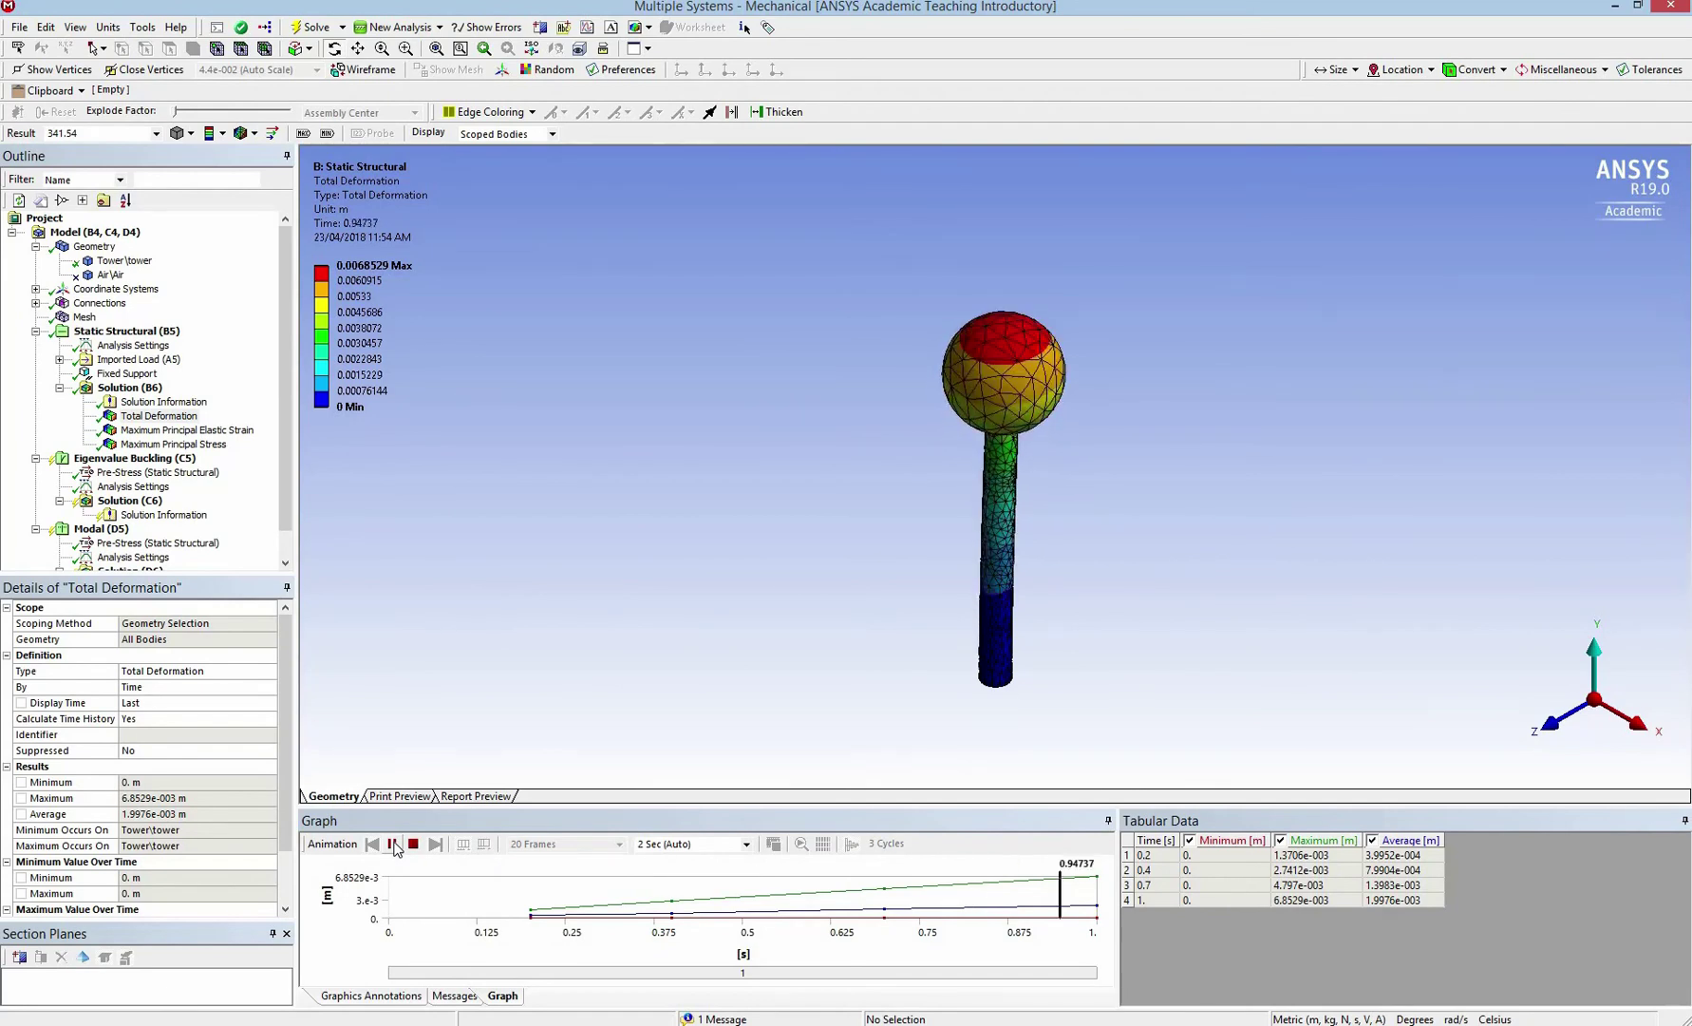
pyautogui.click(413, 844)
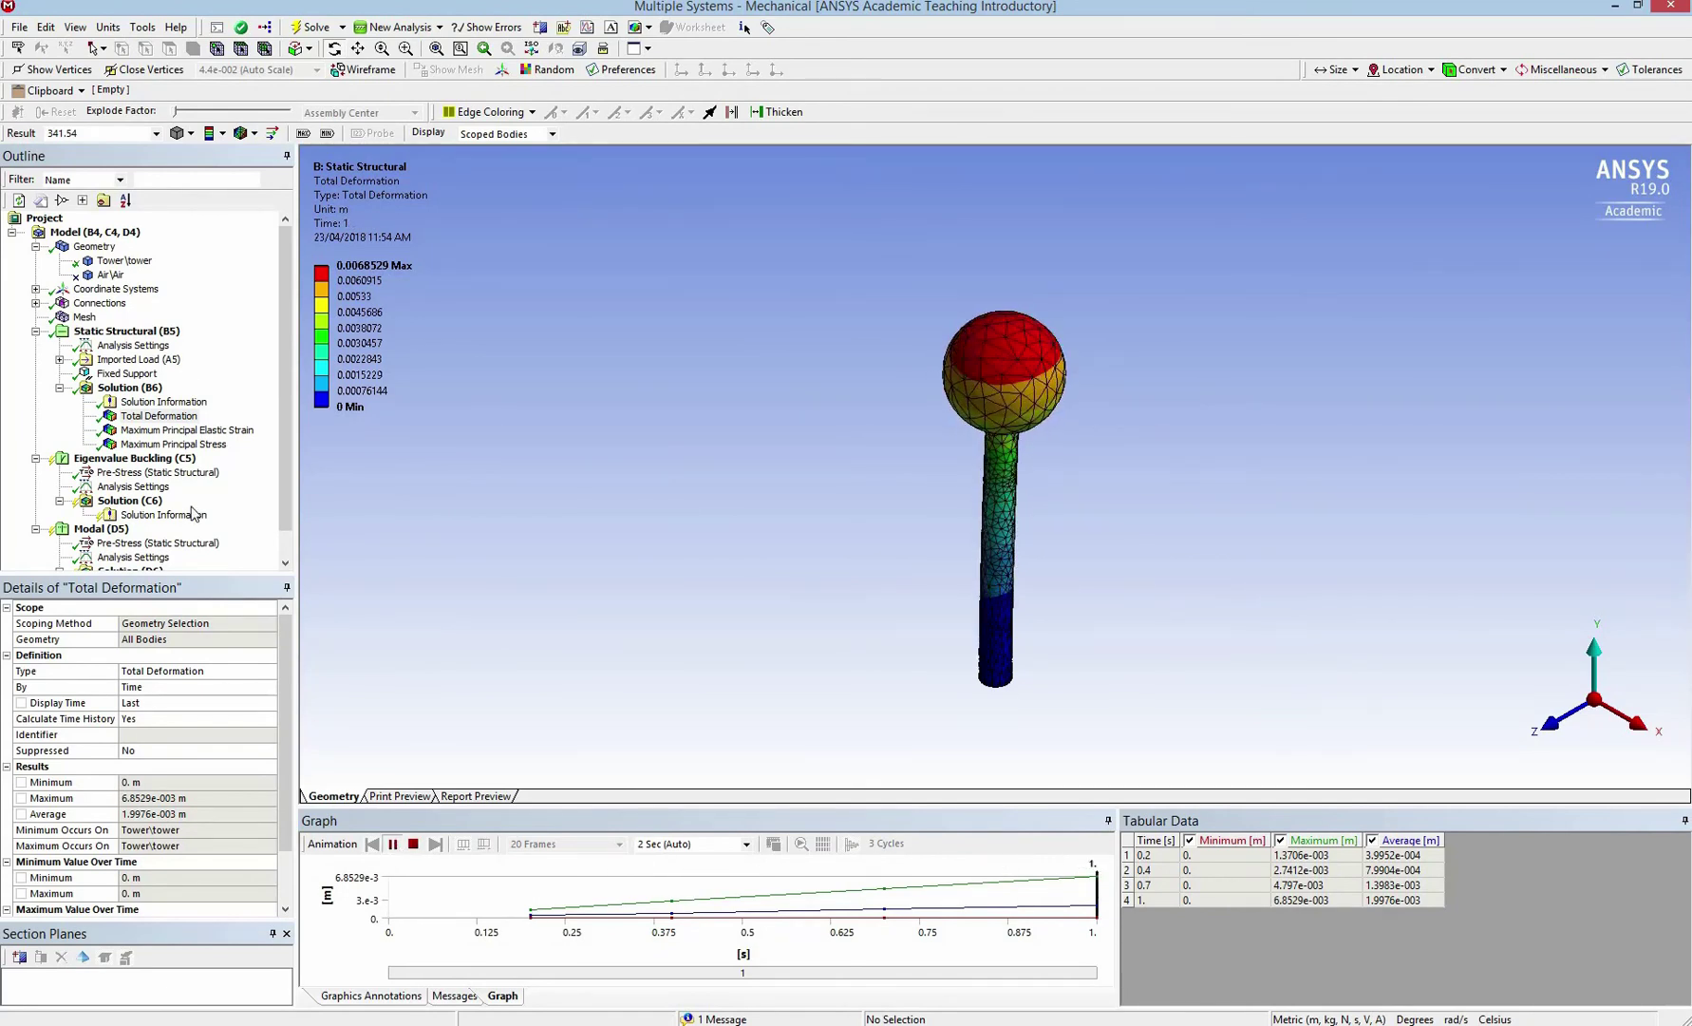
pyautogui.click(136, 361)
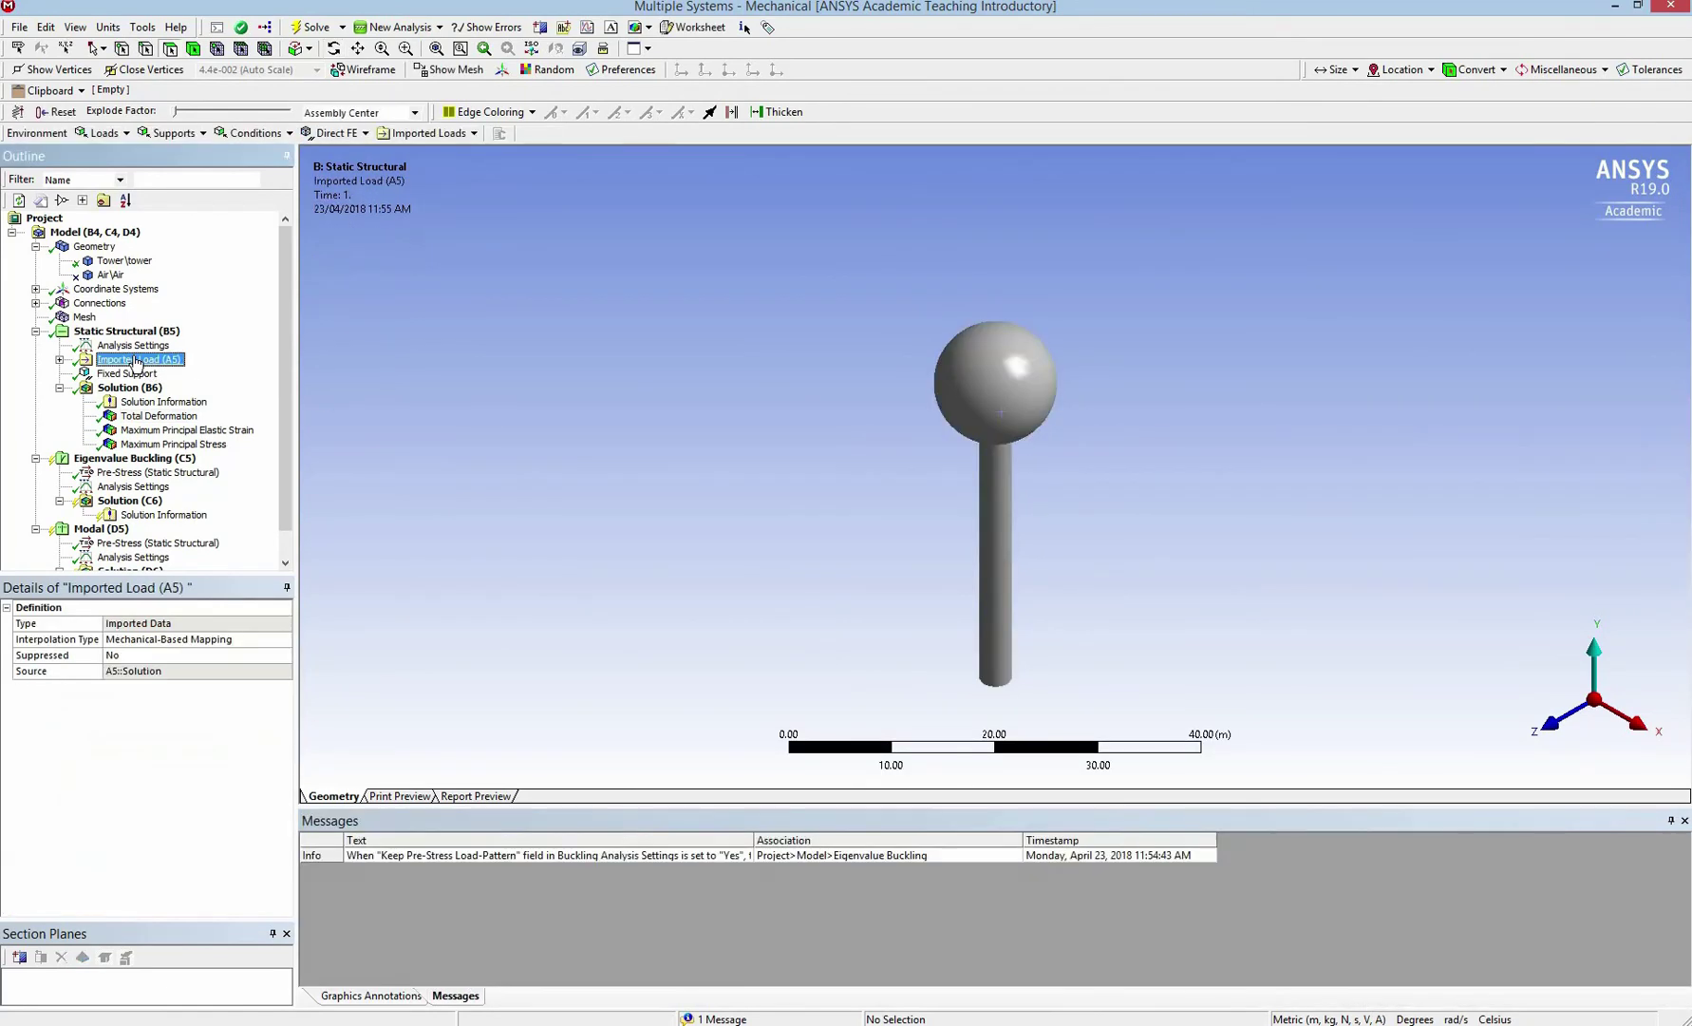
pyautogui.click(60, 360)
pyautogui.click(60, 360)
# Step: Solve the Modal (D5) analysis of the tower
pyautogui.click(127, 460)
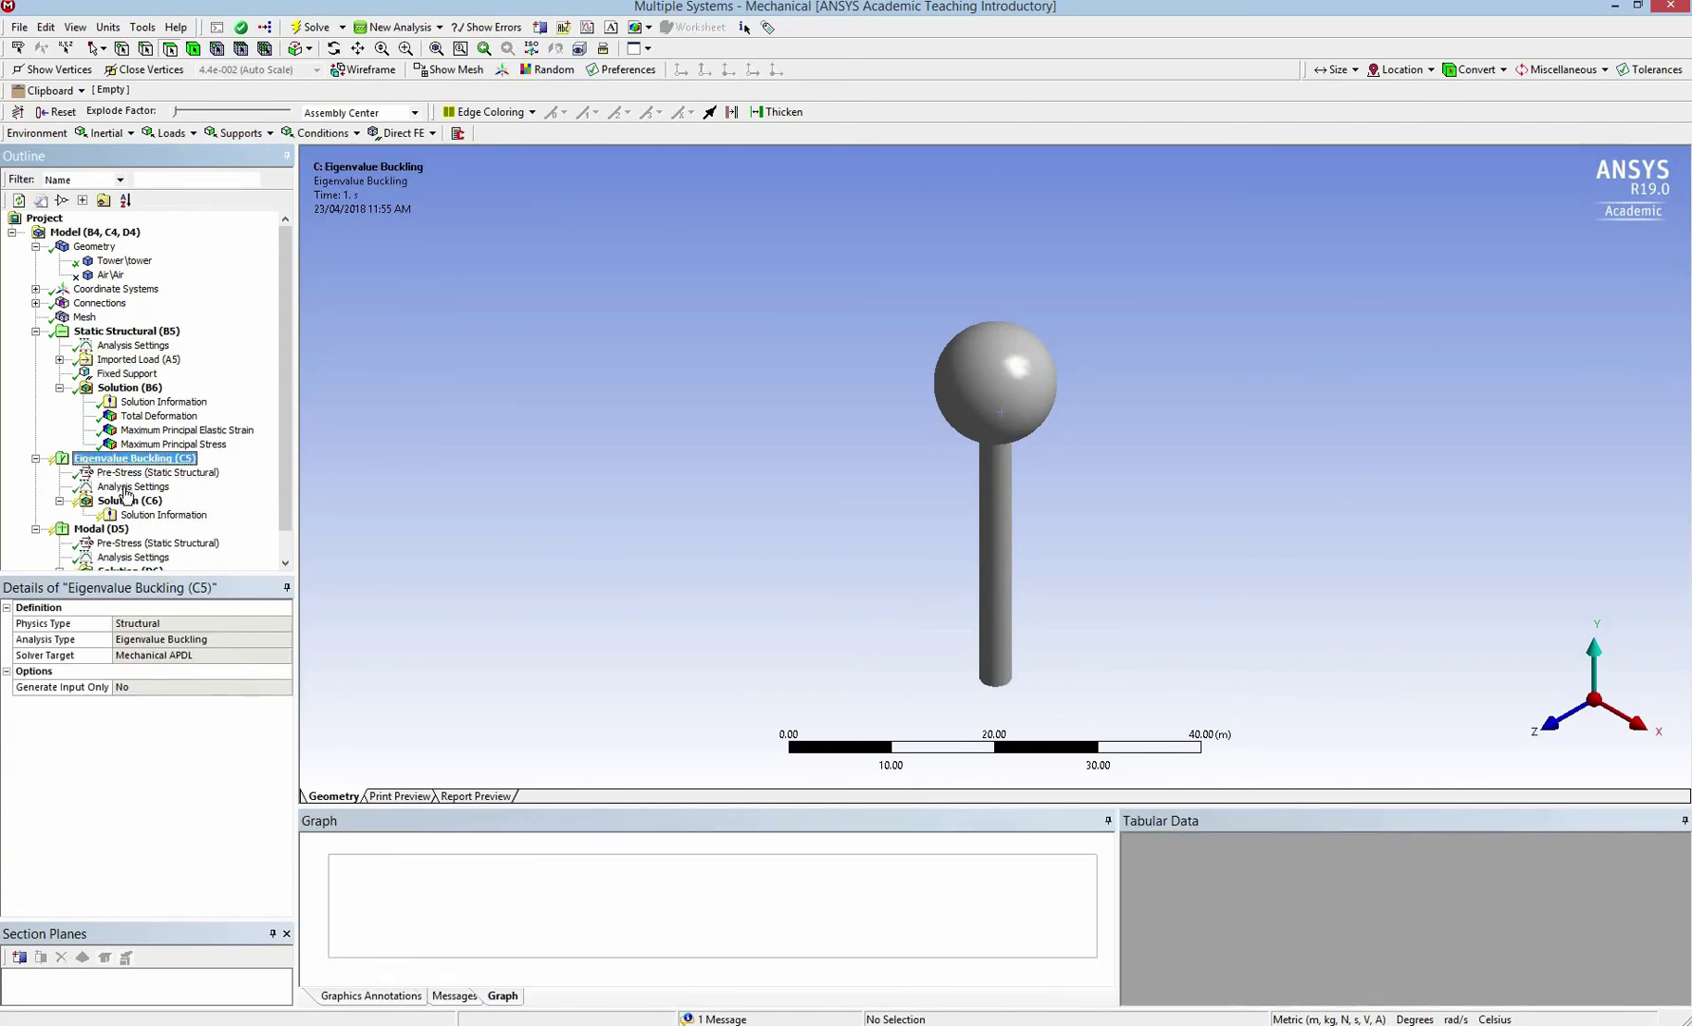
pyautogui.scroll(-1, 106, 521)
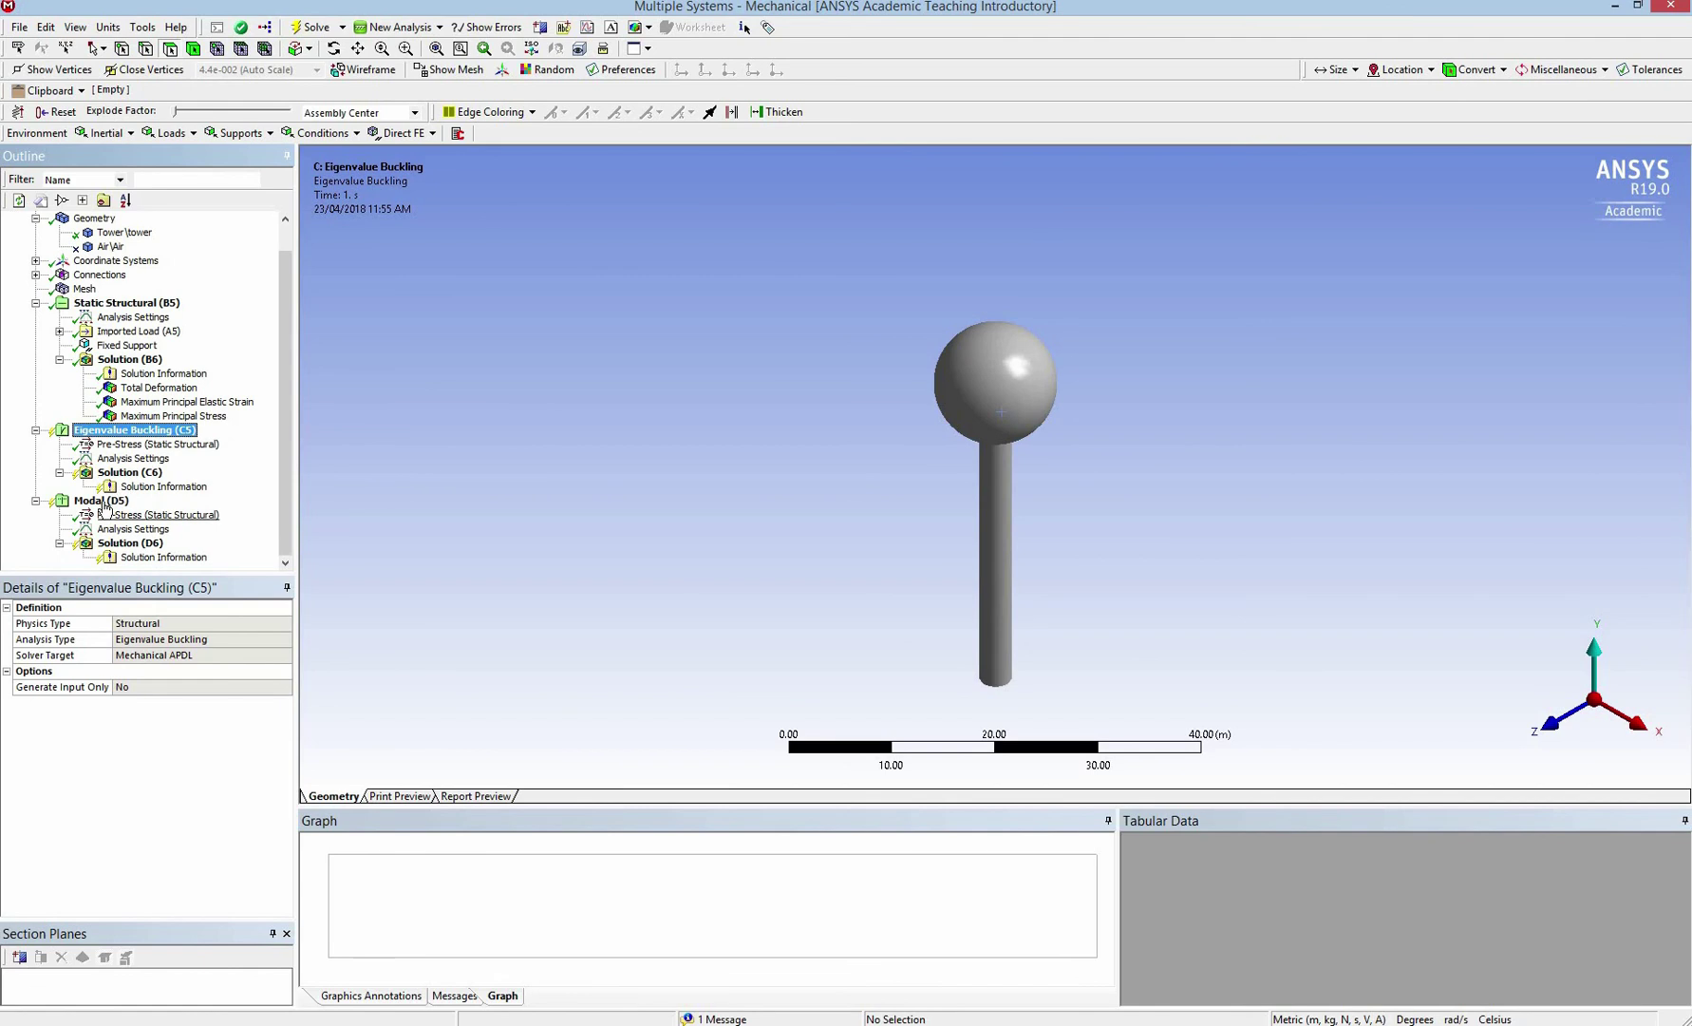
pyautogui.click(102, 503)
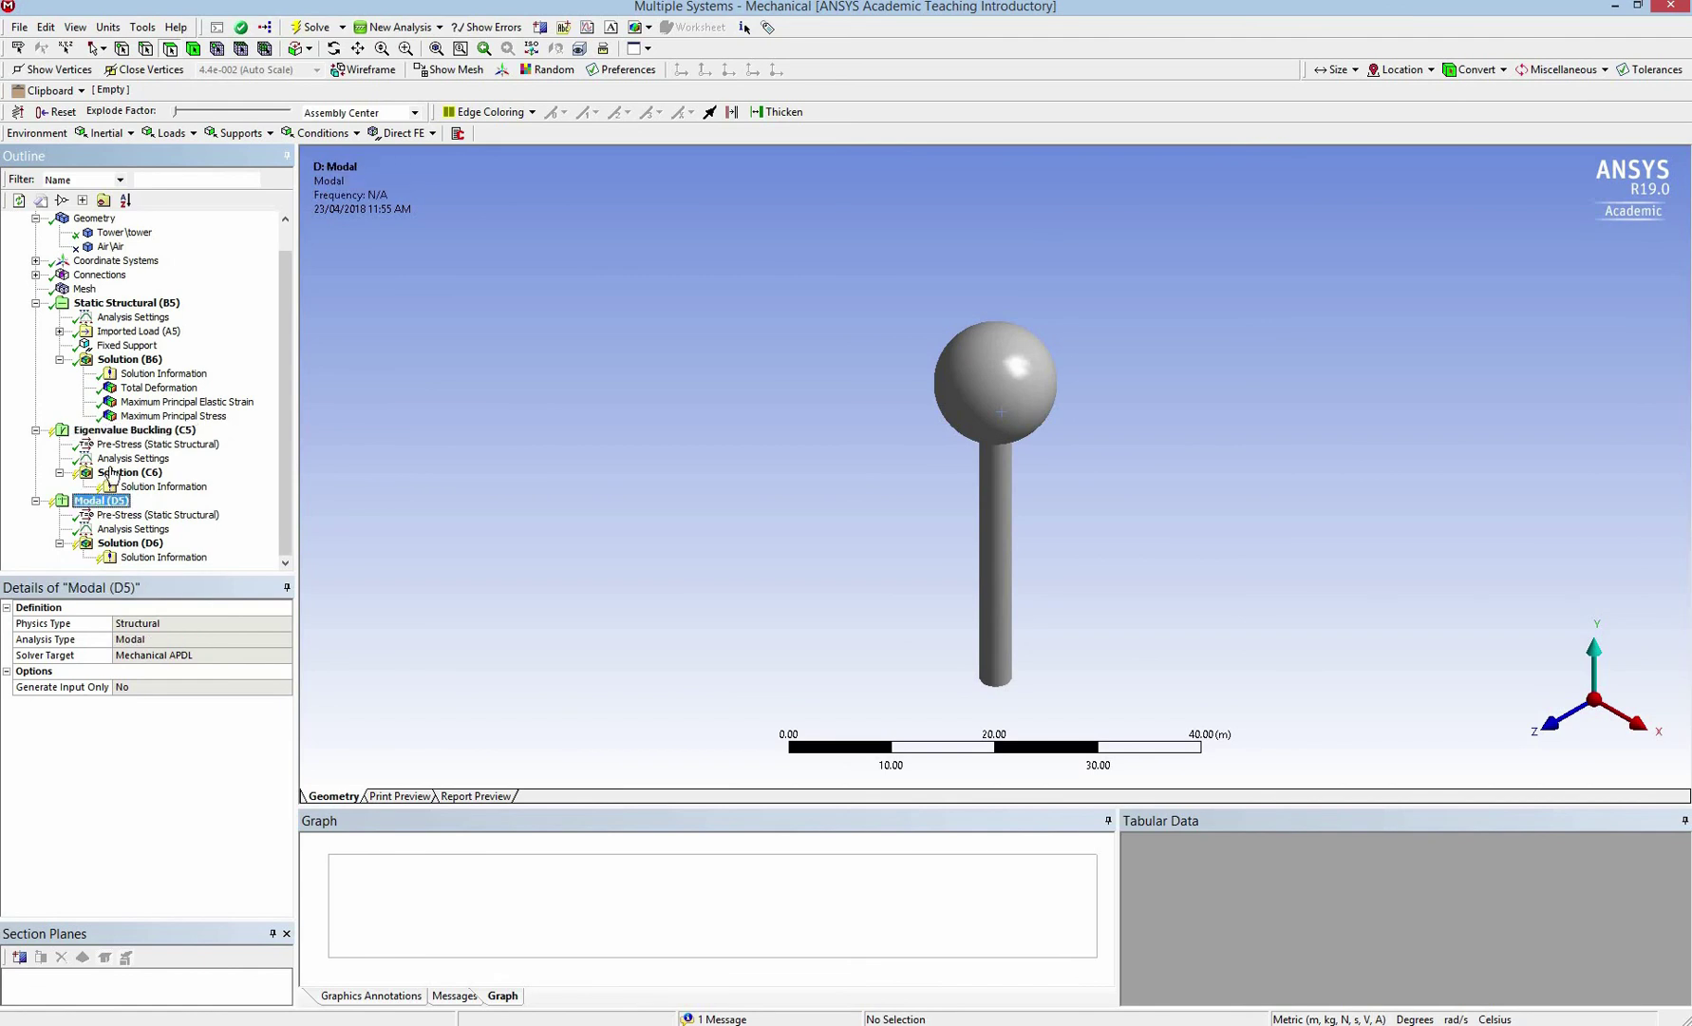
pyautogui.click(309, 27)
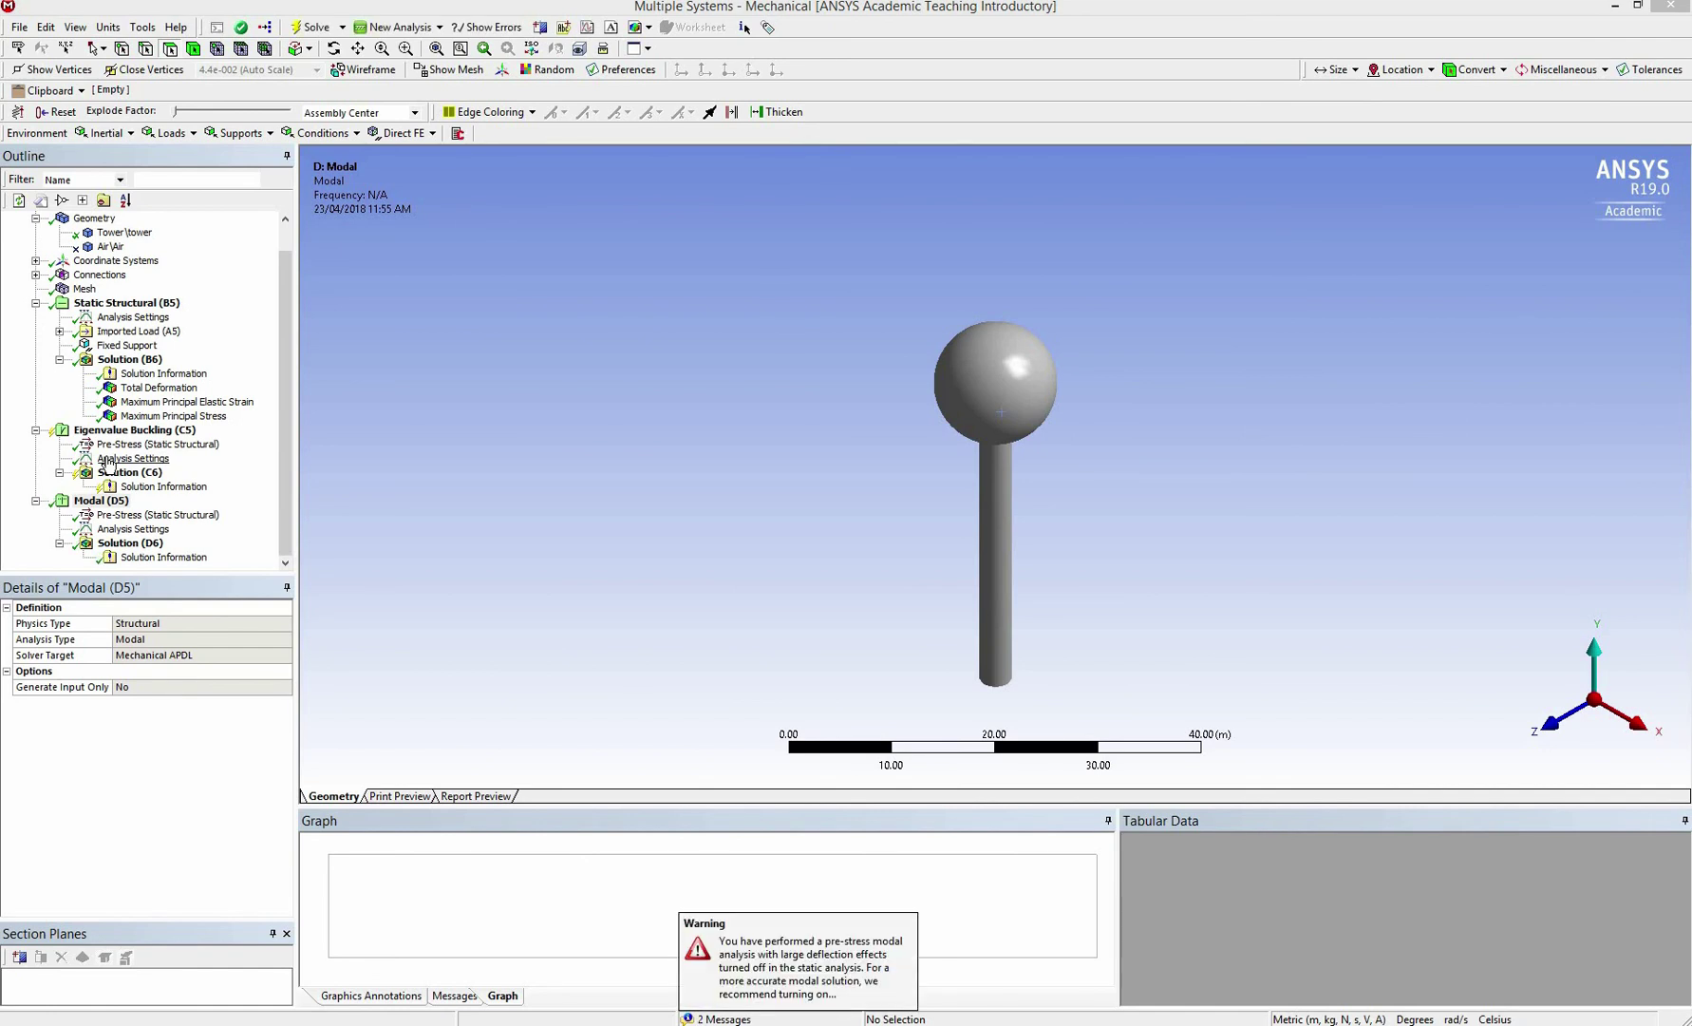
# Step: Create mode shape results for all six modal frequencies and evaluate them
pyautogui.click(126, 544)
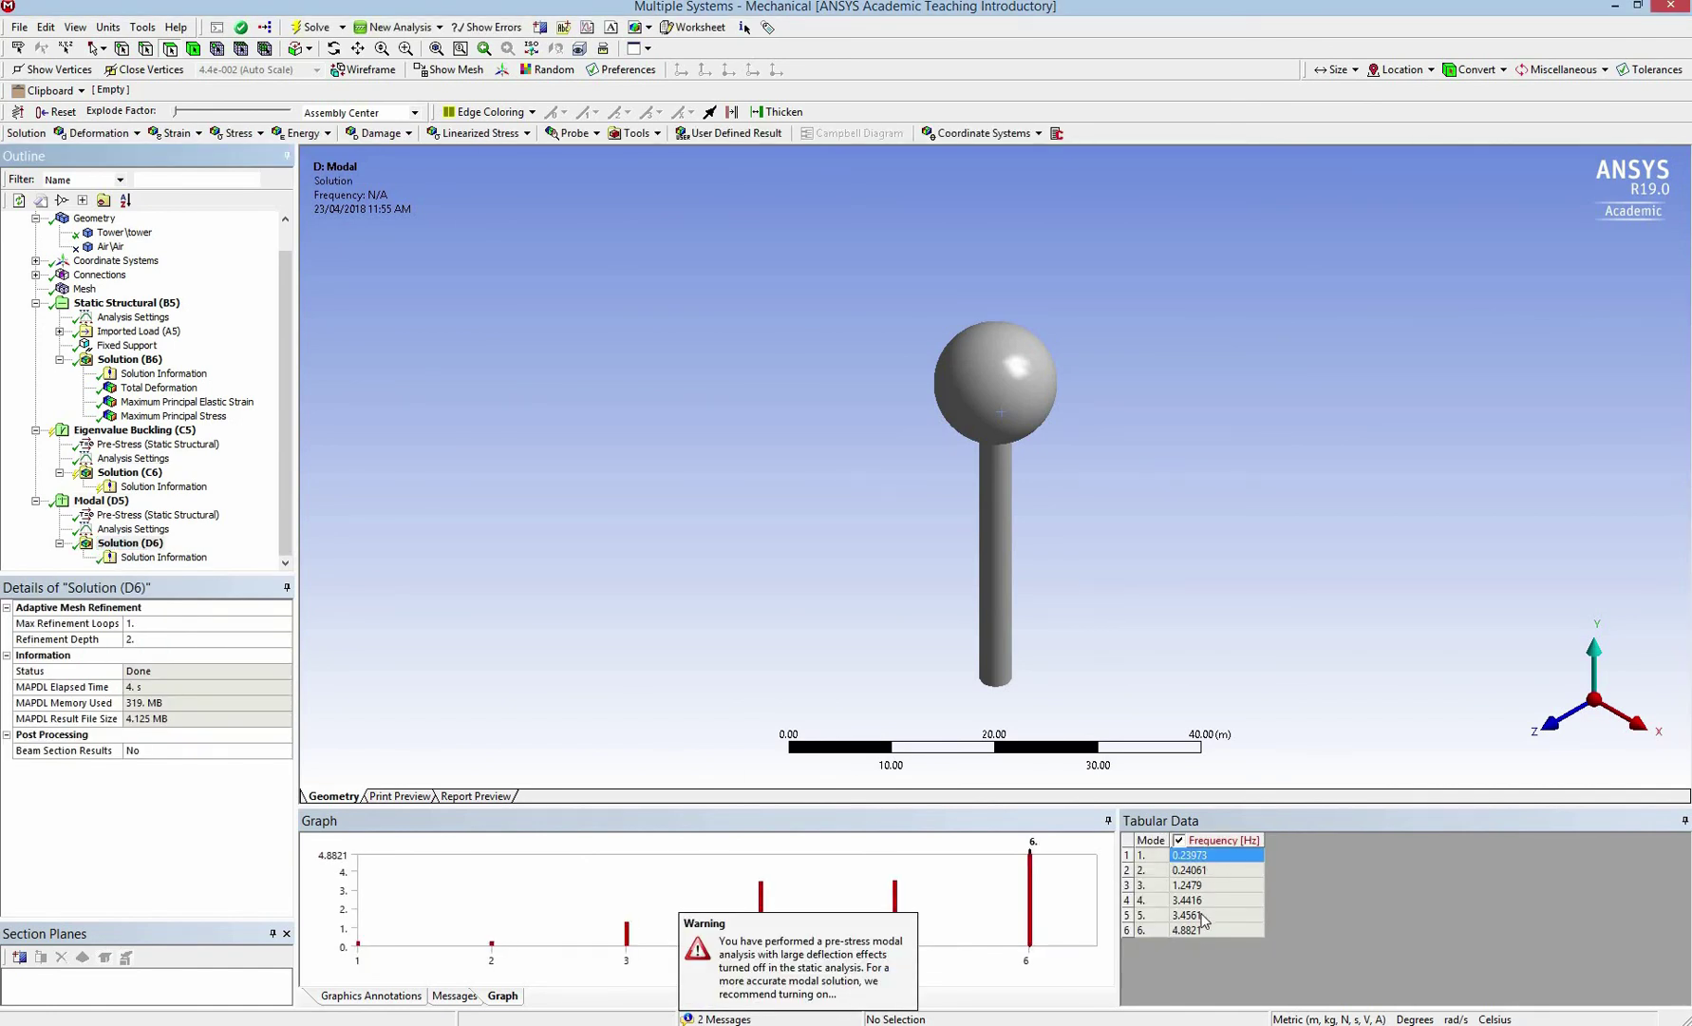
pyautogui.keyDown('shift'); pyautogui.click(1200, 927); pyautogui.keyUp('shift')
pyautogui.rightClick(1200, 884)
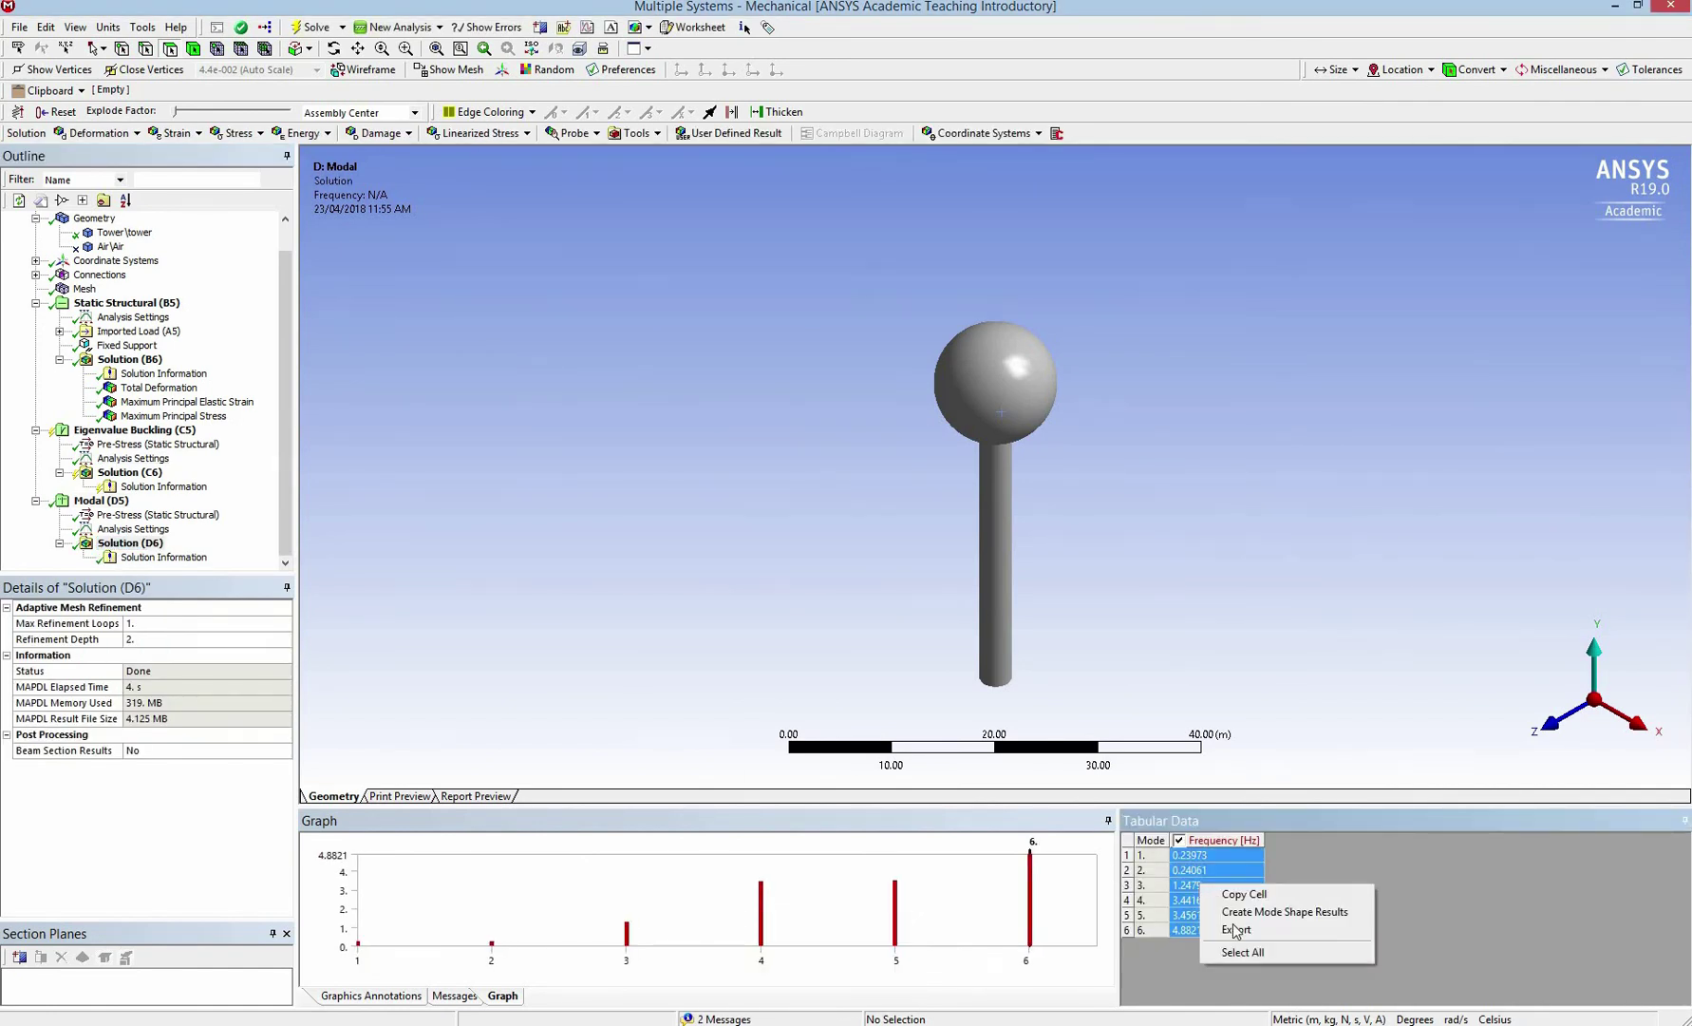
pyautogui.click(1240, 913)
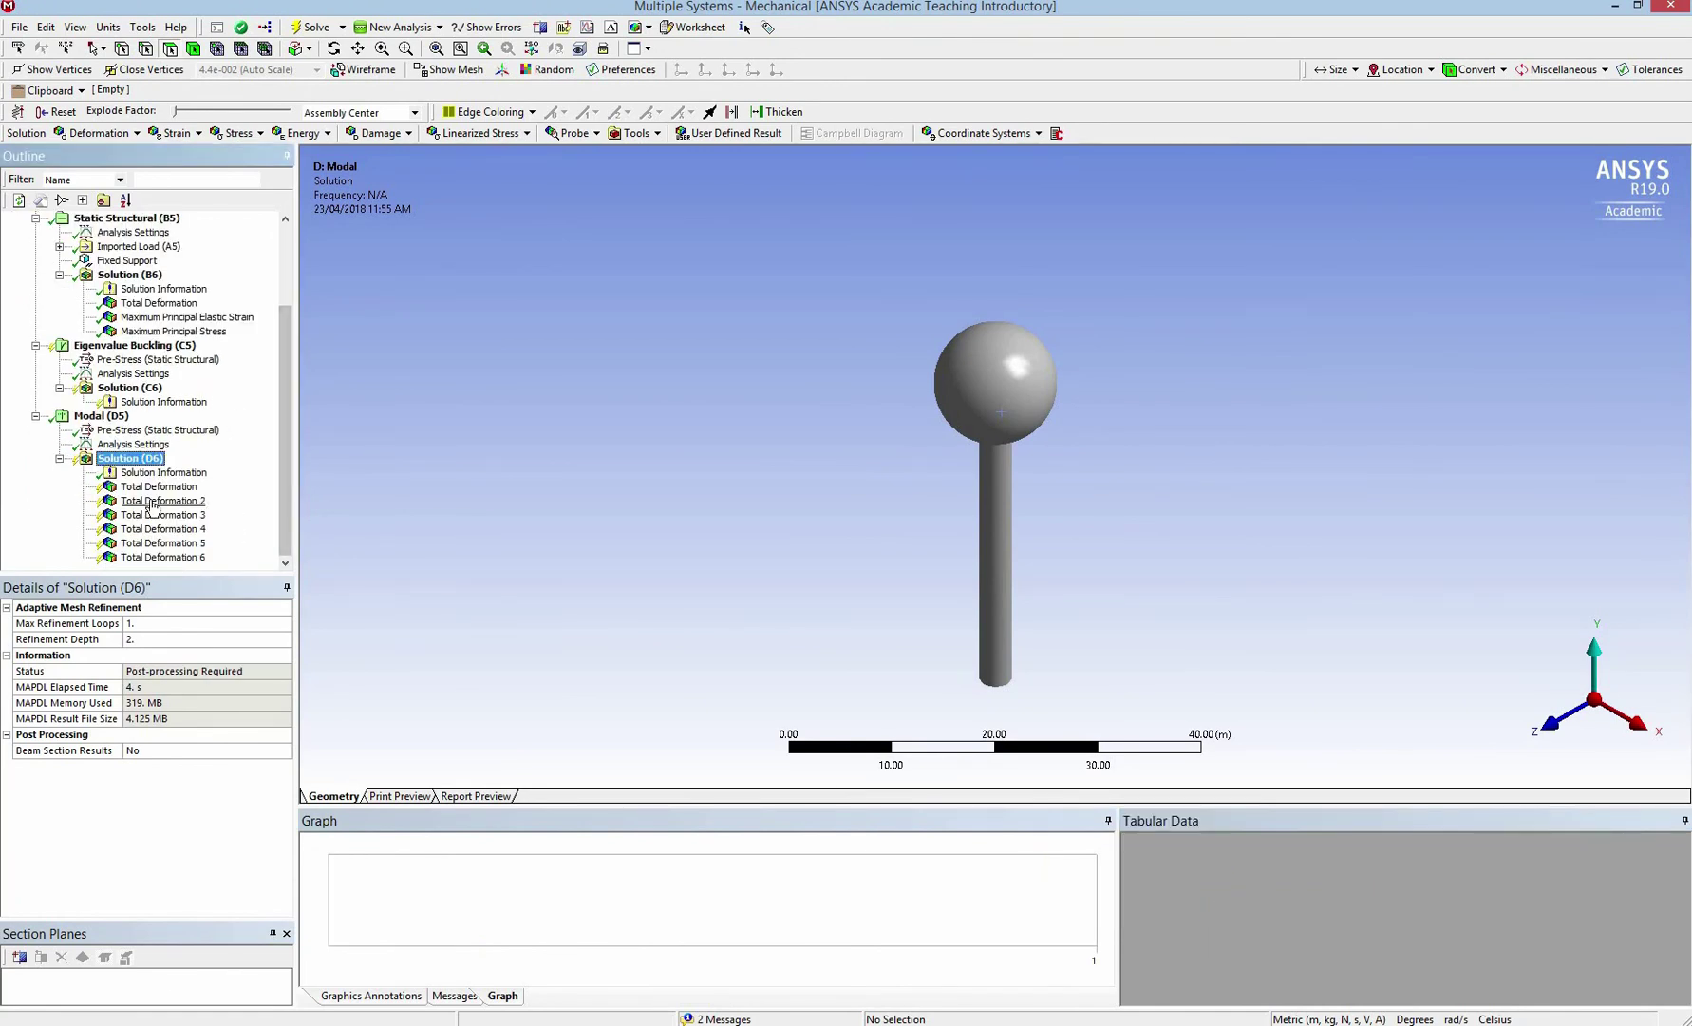
pyautogui.rightClick(169, 499)
pyautogui.click(190, 534)
# Step: Animate the modal total deformation results for modes 1 and 2
pyautogui.click(159, 486)
pyautogui.click(392, 844)
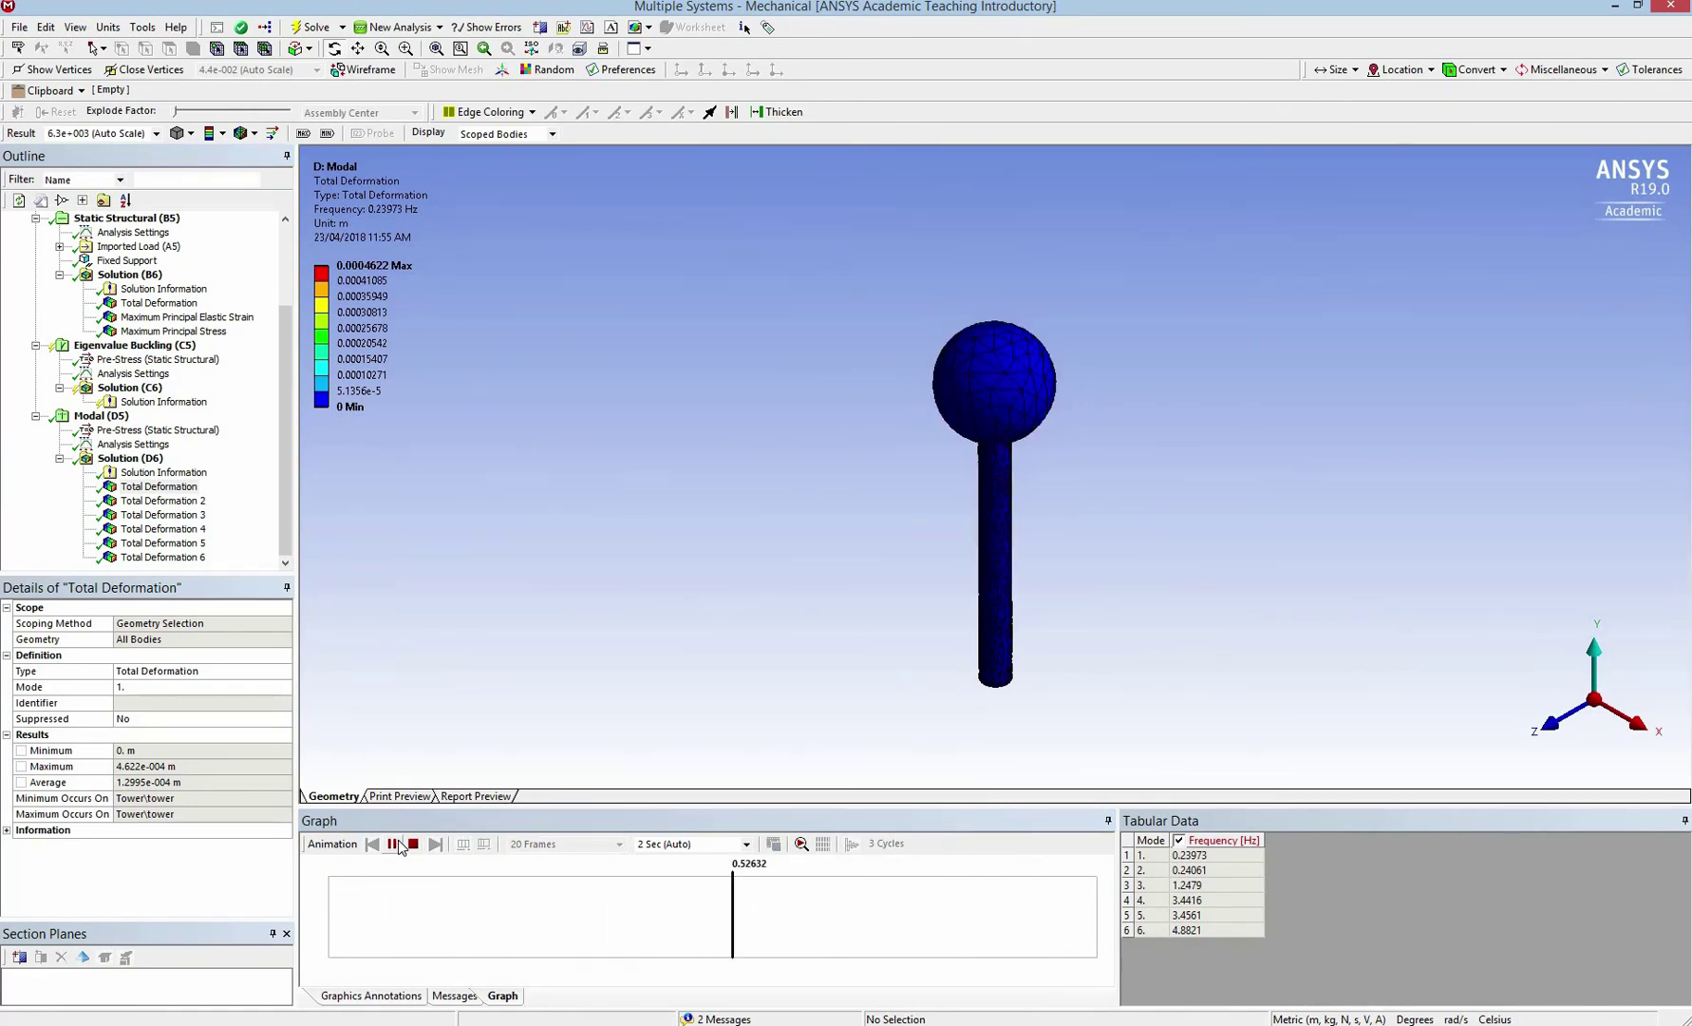
pyautogui.click(394, 845)
pyautogui.click(162, 500)
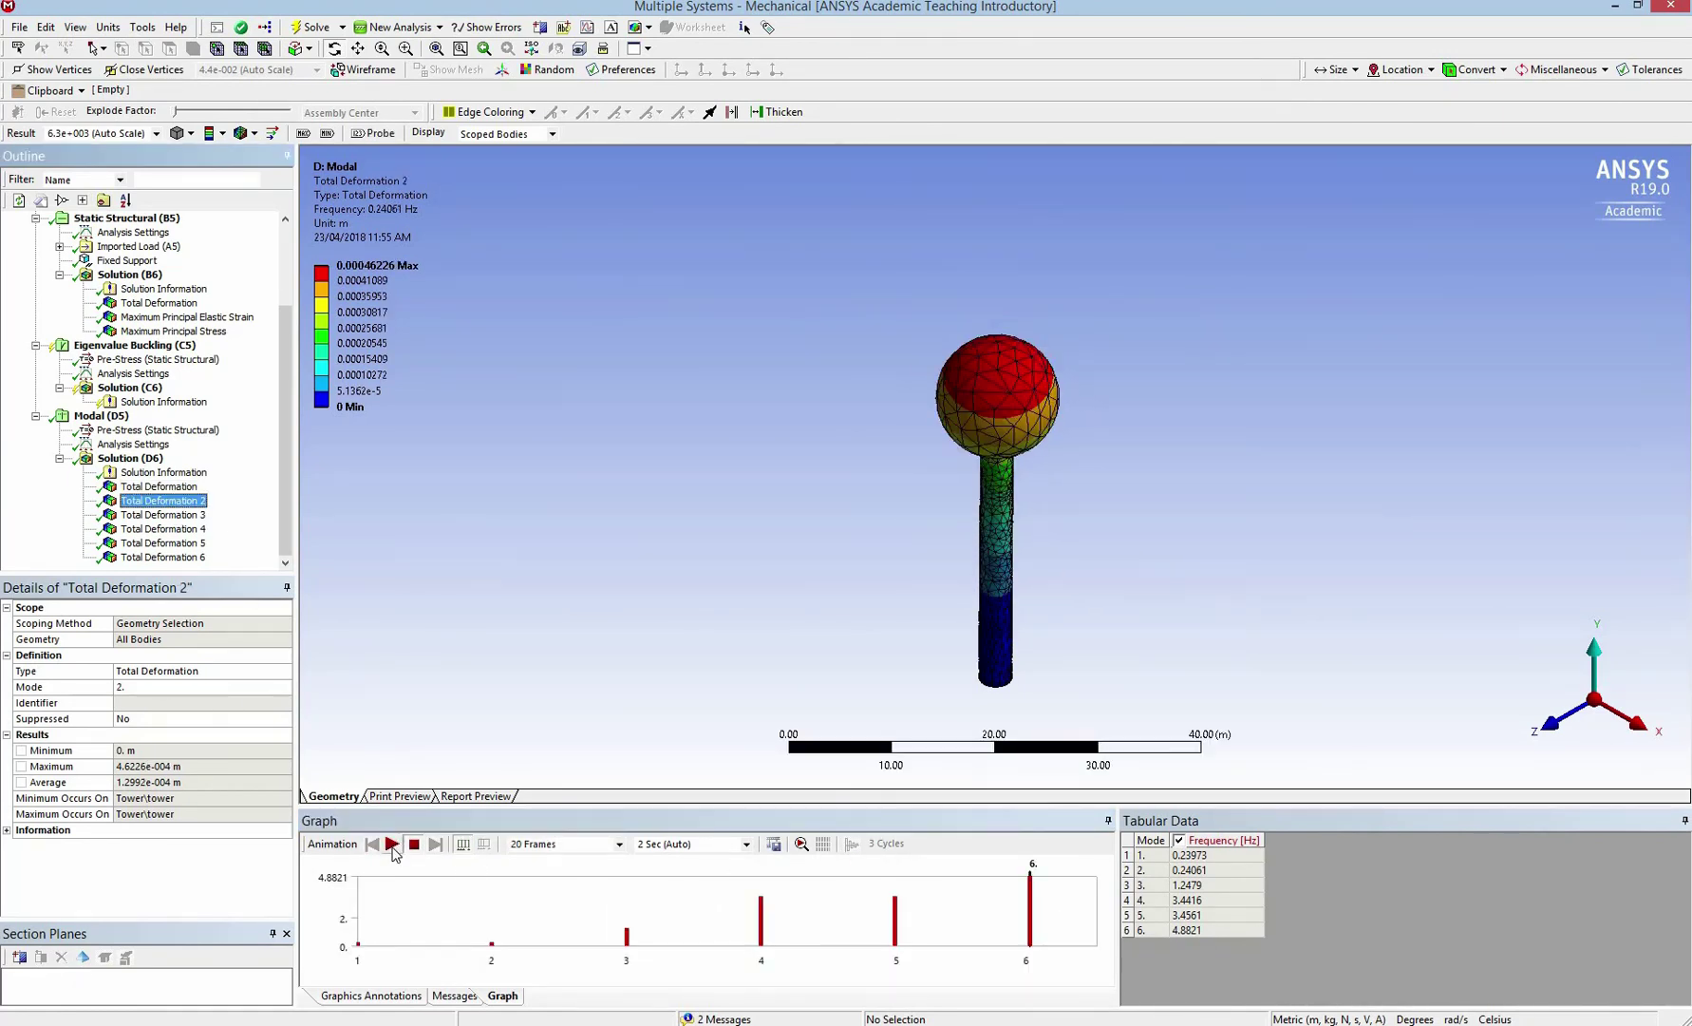
pyautogui.click(392, 844)
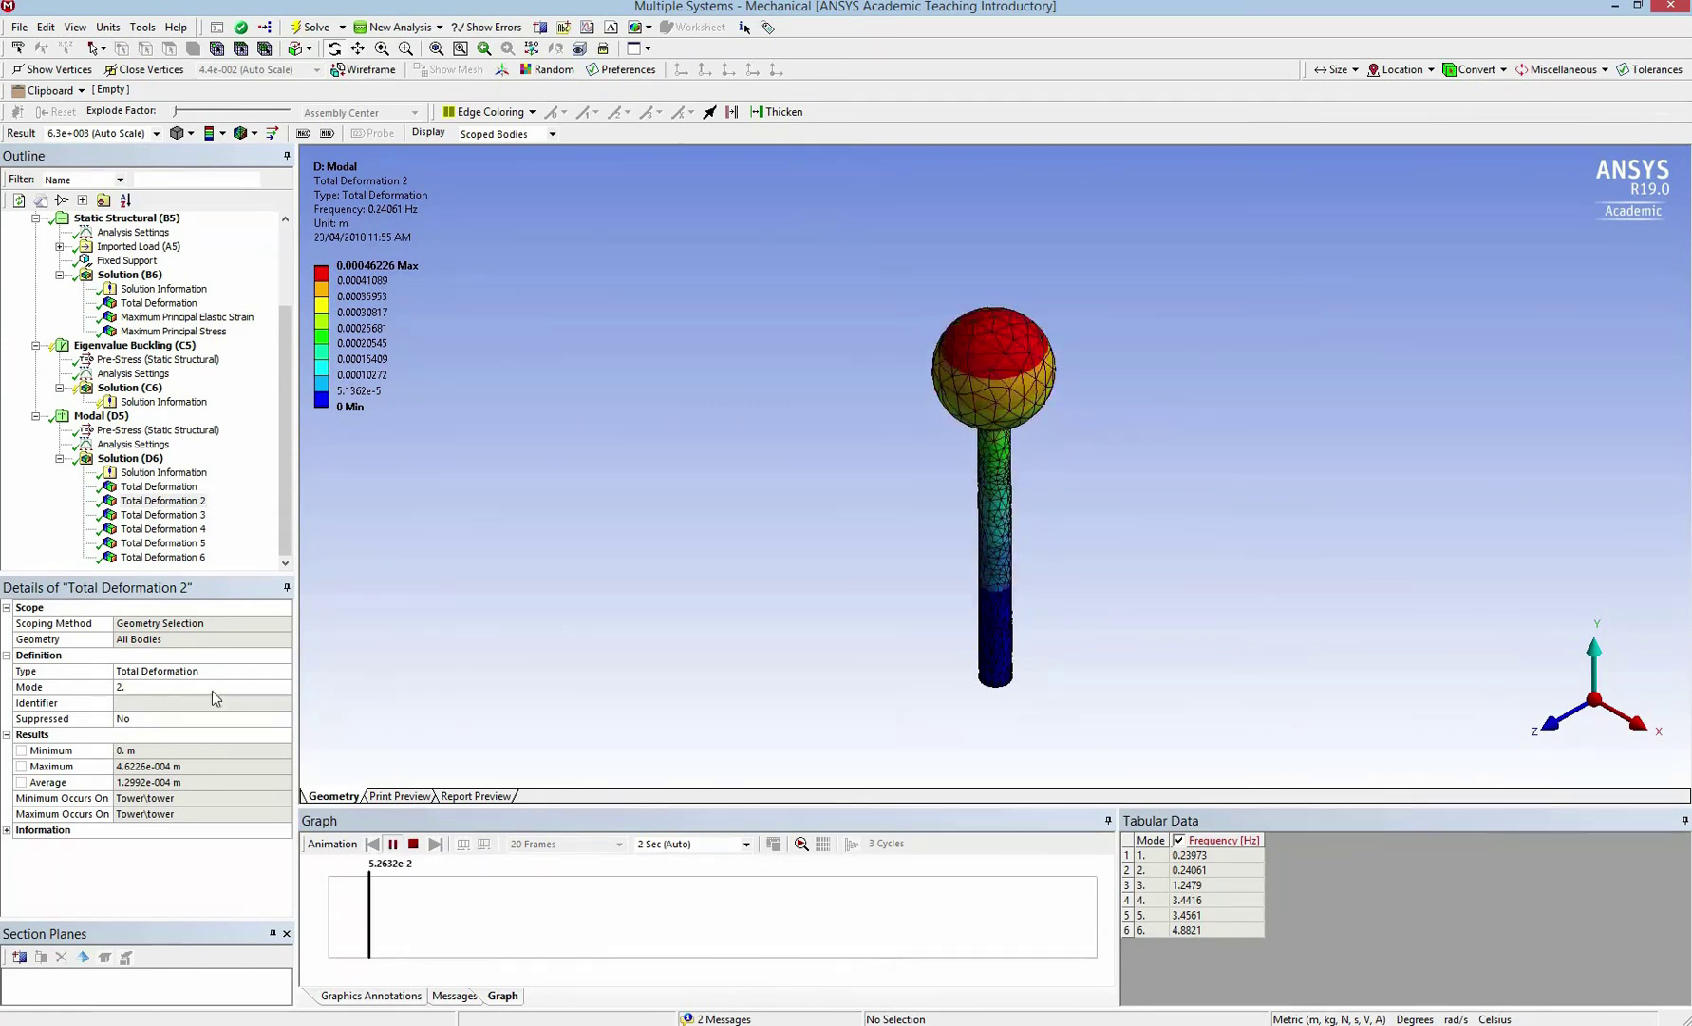
# Step: Solve the Eigenvalue Buckling (C5) analysis
pyautogui.click(142, 331)
pyautogui.click(143, 347)
pyautogui.rightClick(125, 348)
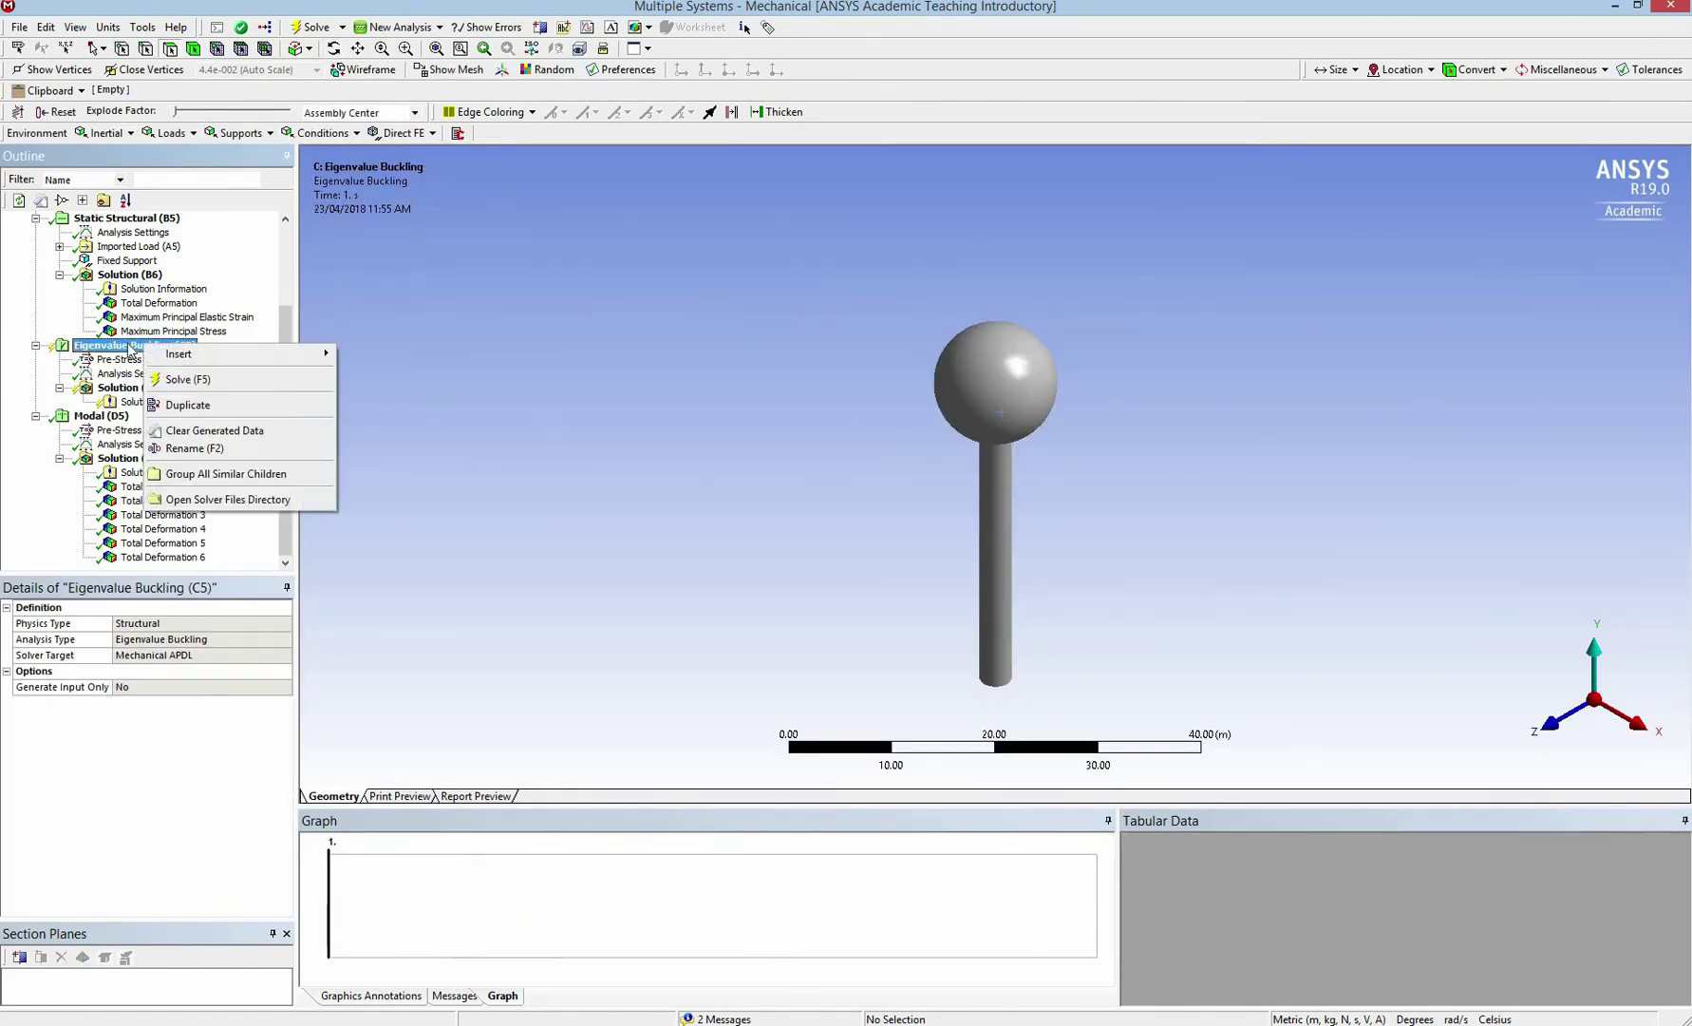
pyautogui.click(181, 379)
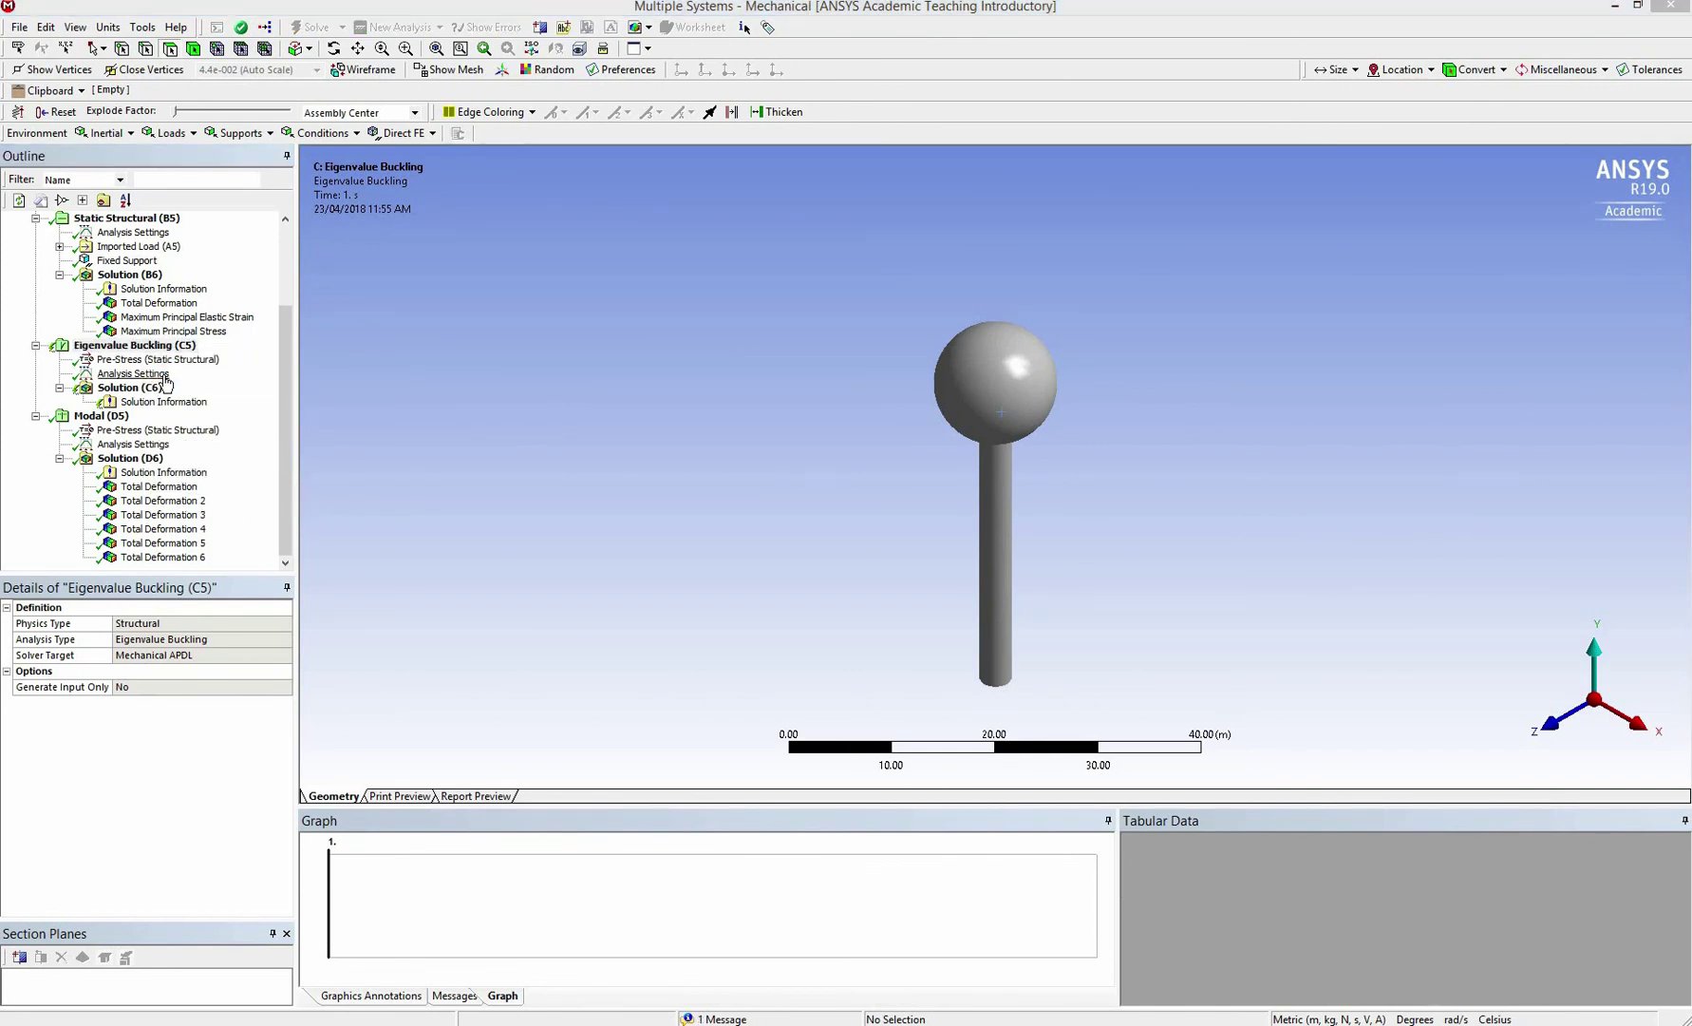
# Step: Create mode shape results for both buckling load multipliers and evaluate them
pyautogui.click(142, 388)
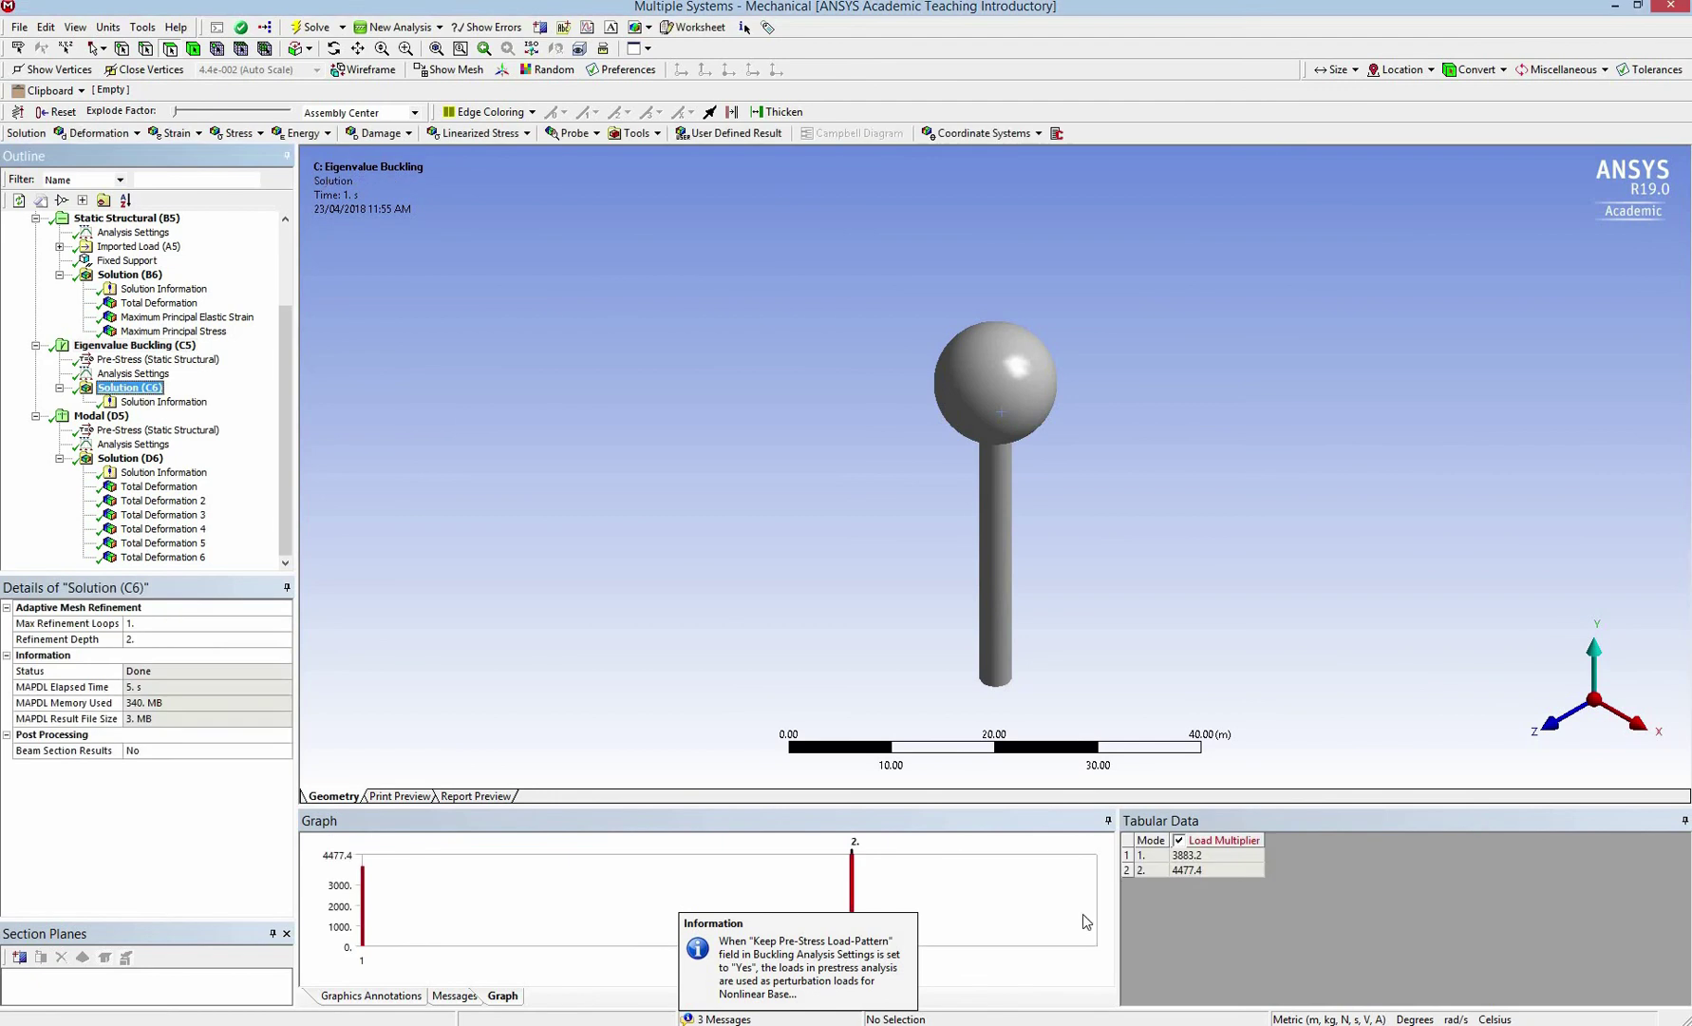
pyautogui.click(1200, 867)
pyautogui.keyDown('shift'); pyautogui.click(1198, 855); pyautogui.keyUp('shift')
pyautogui.rightClick(1197, 855)
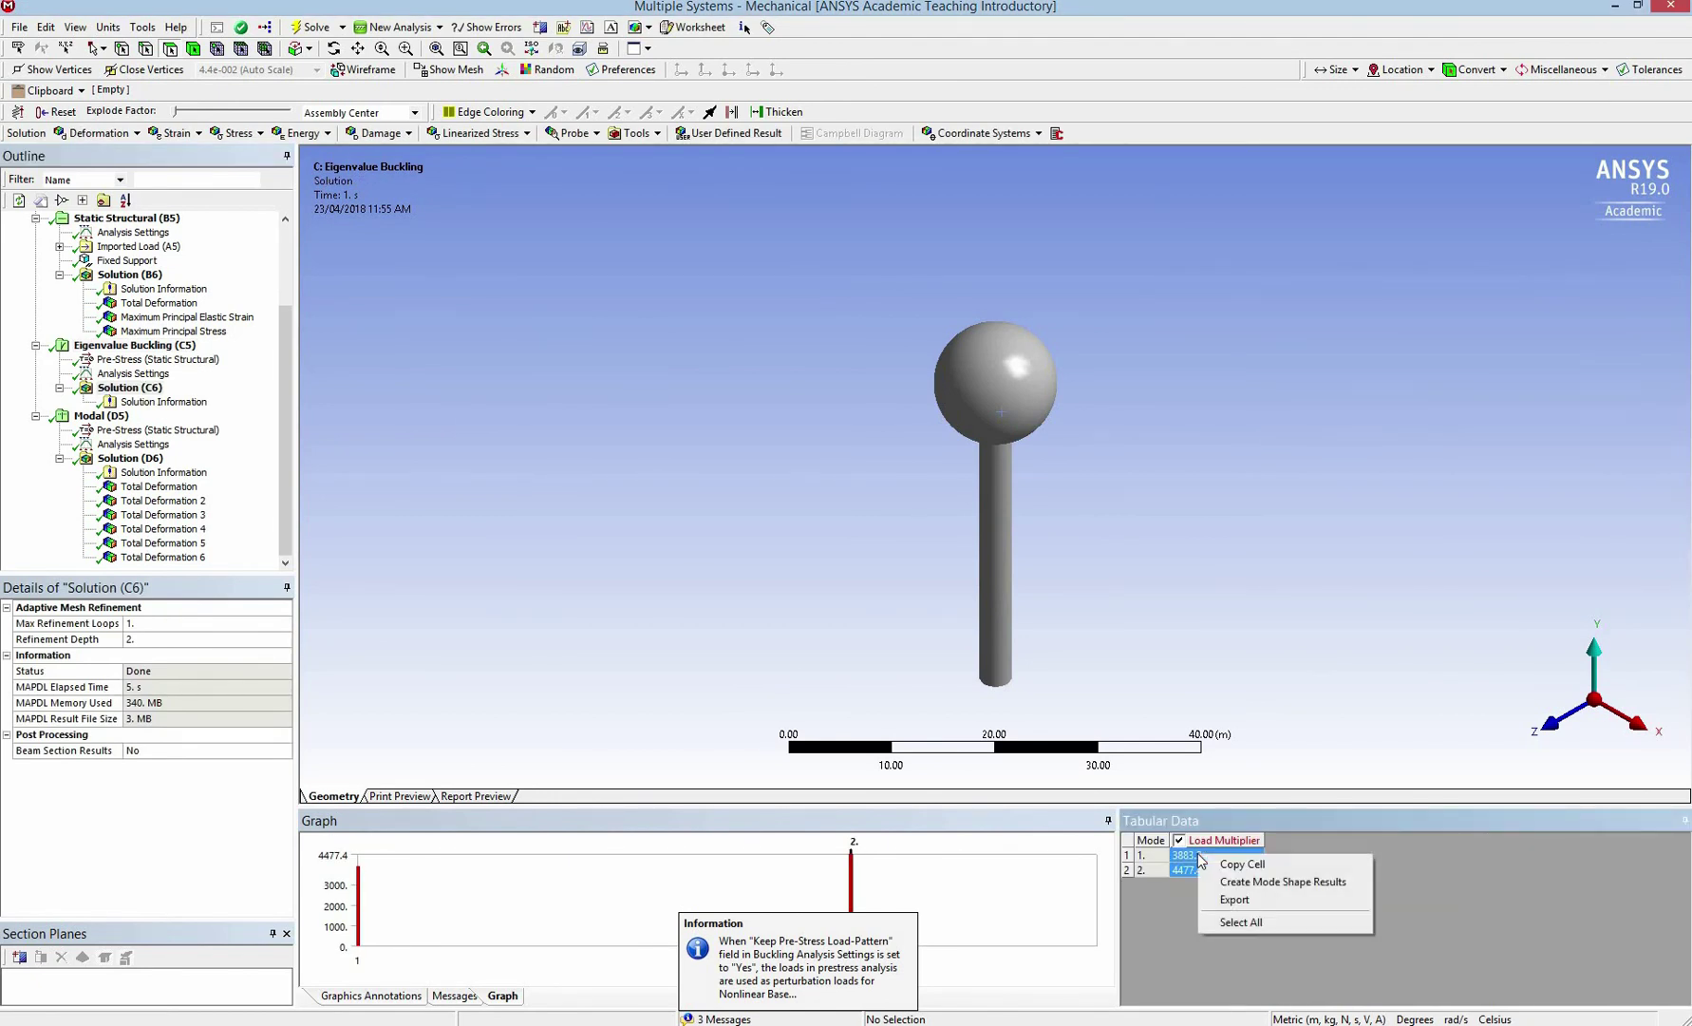
pyautogui.click(1253, 881)
pyautogui.click(133, 430)
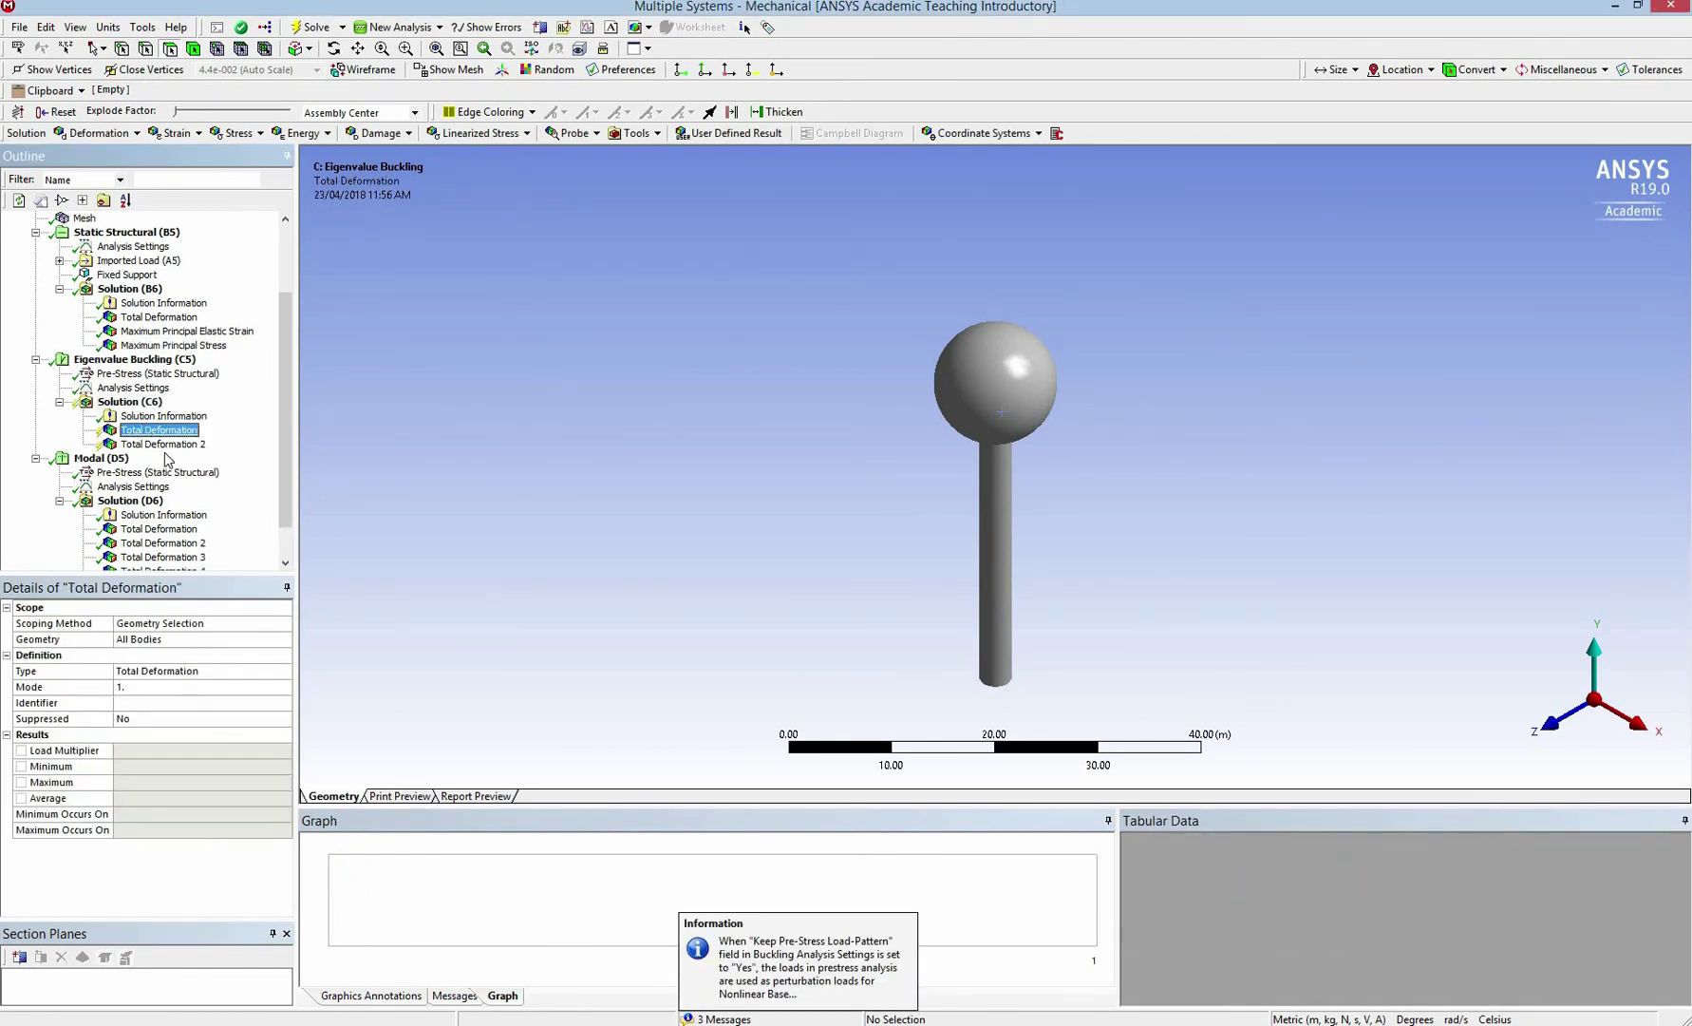
pyautogui.rightClick(142, 427)
pyautogui.click(171, 461)
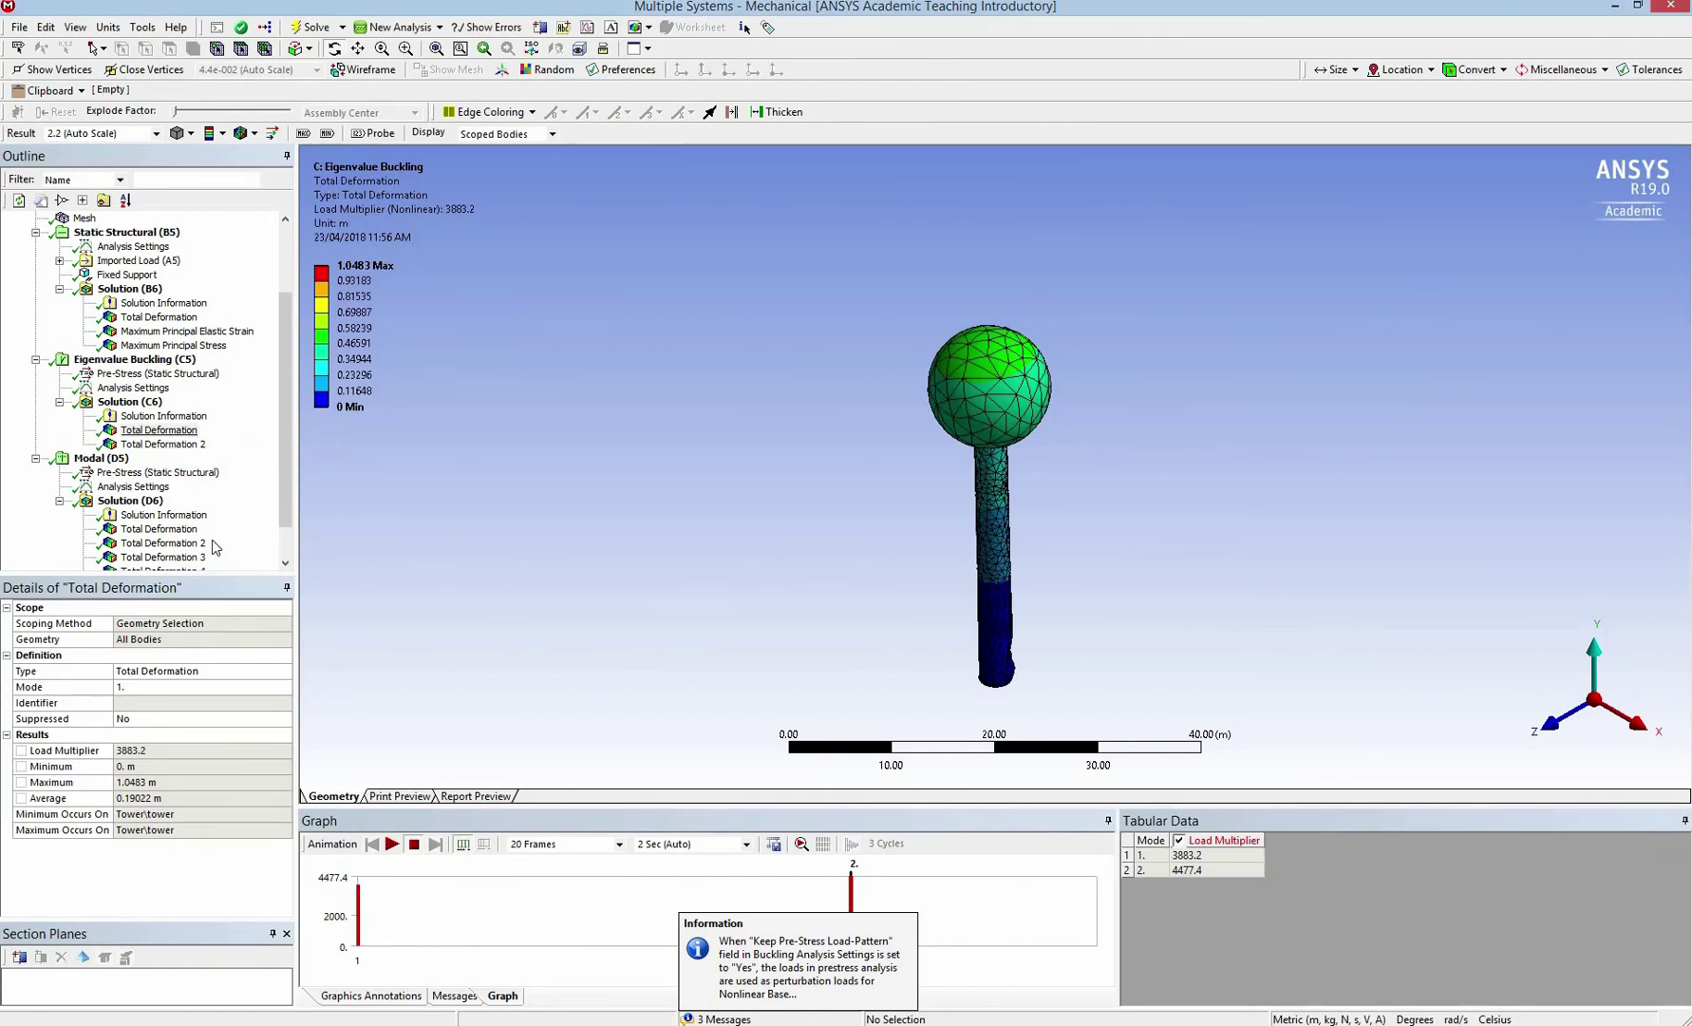
# Step: Animate the first buckling mode and compare the load multipliers of the two buckling modes
pyautogui.click(392, 845)
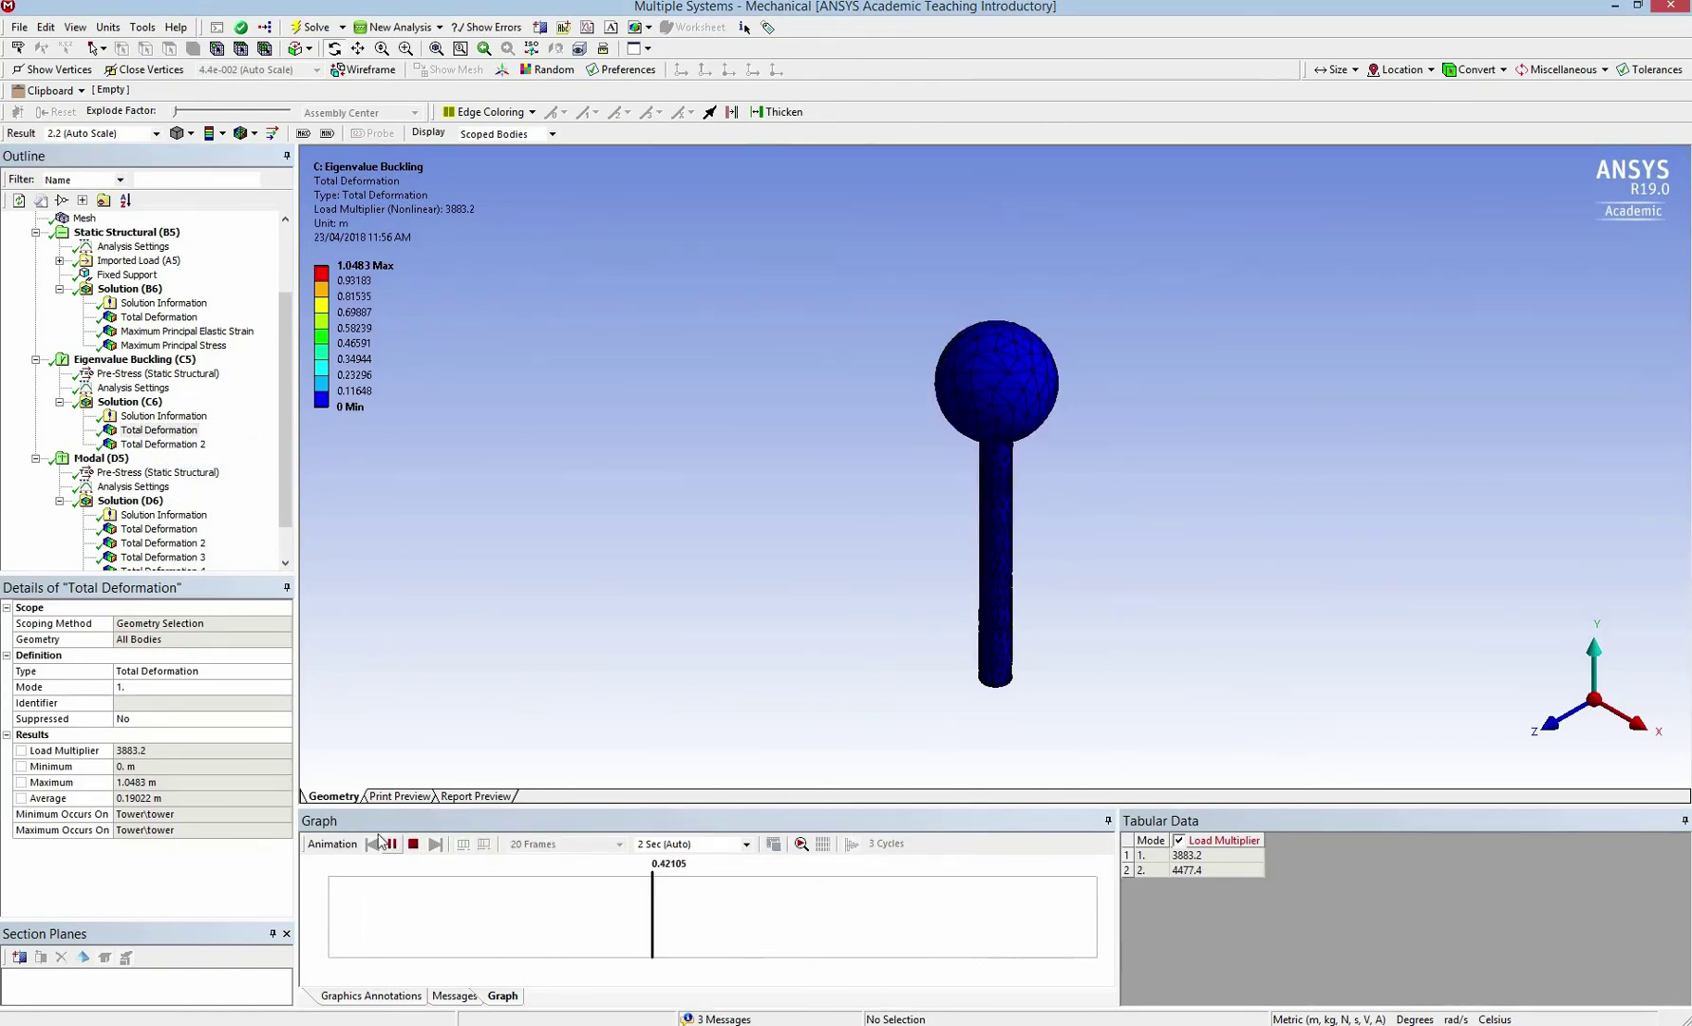
pyautogui.click(162, 444)
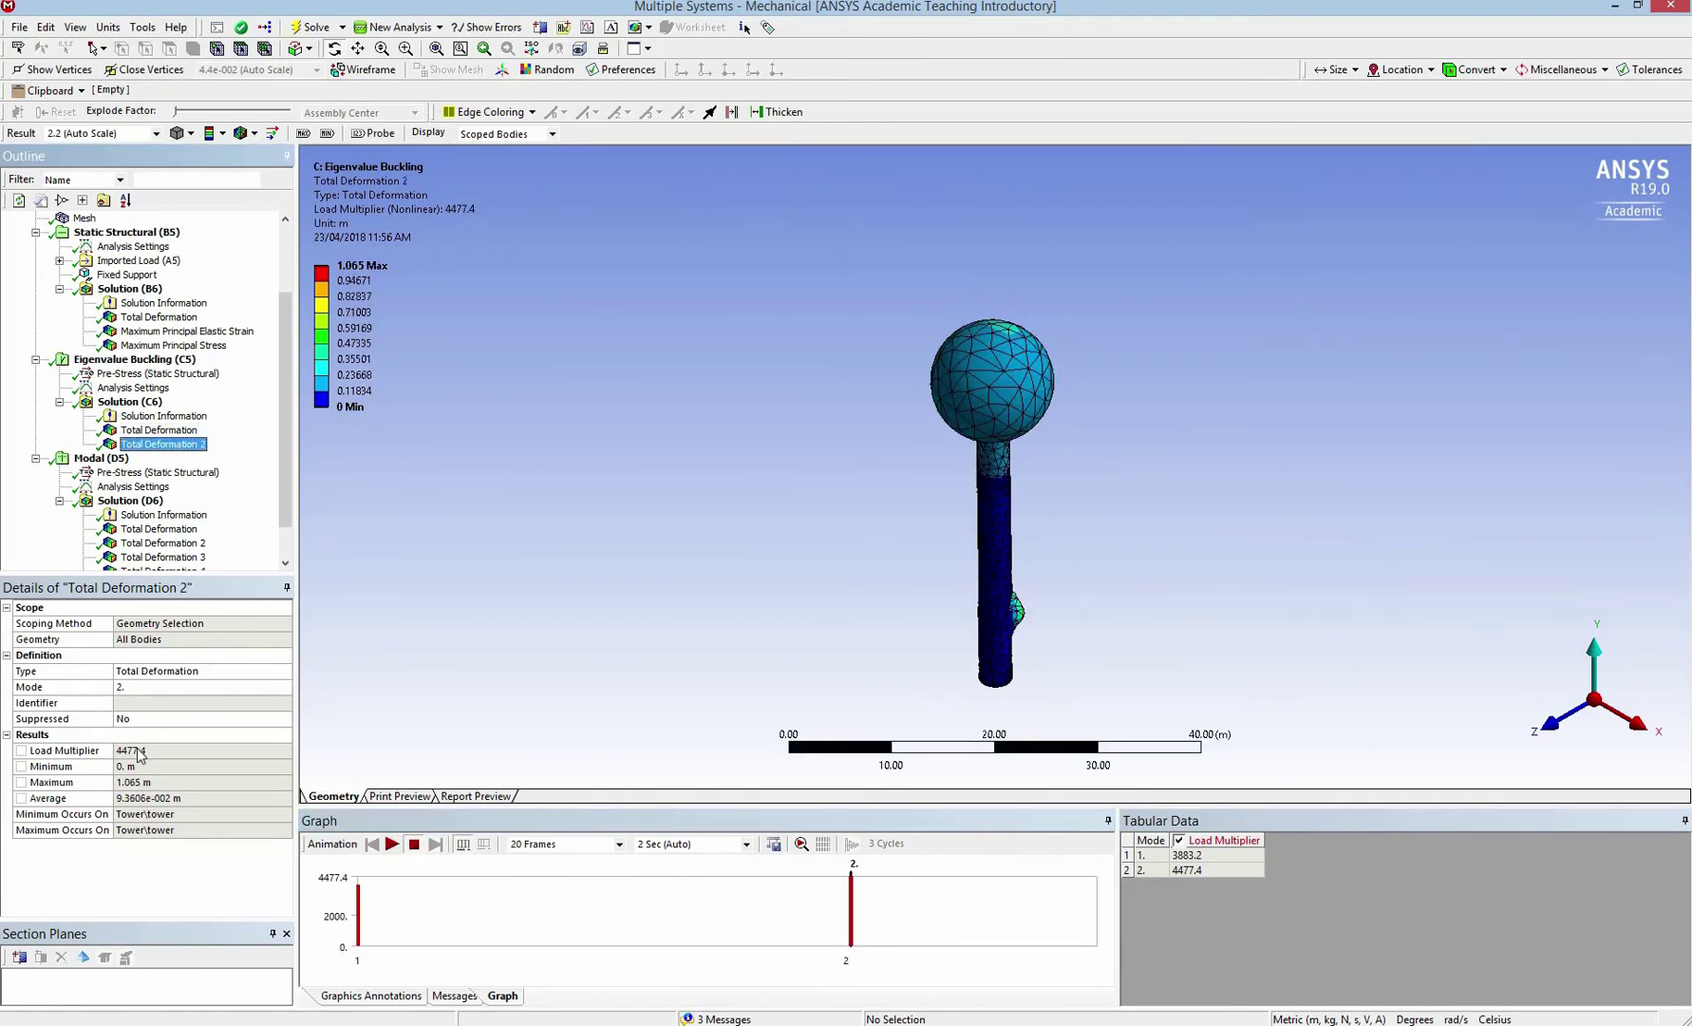
pyautogui.press('Up')
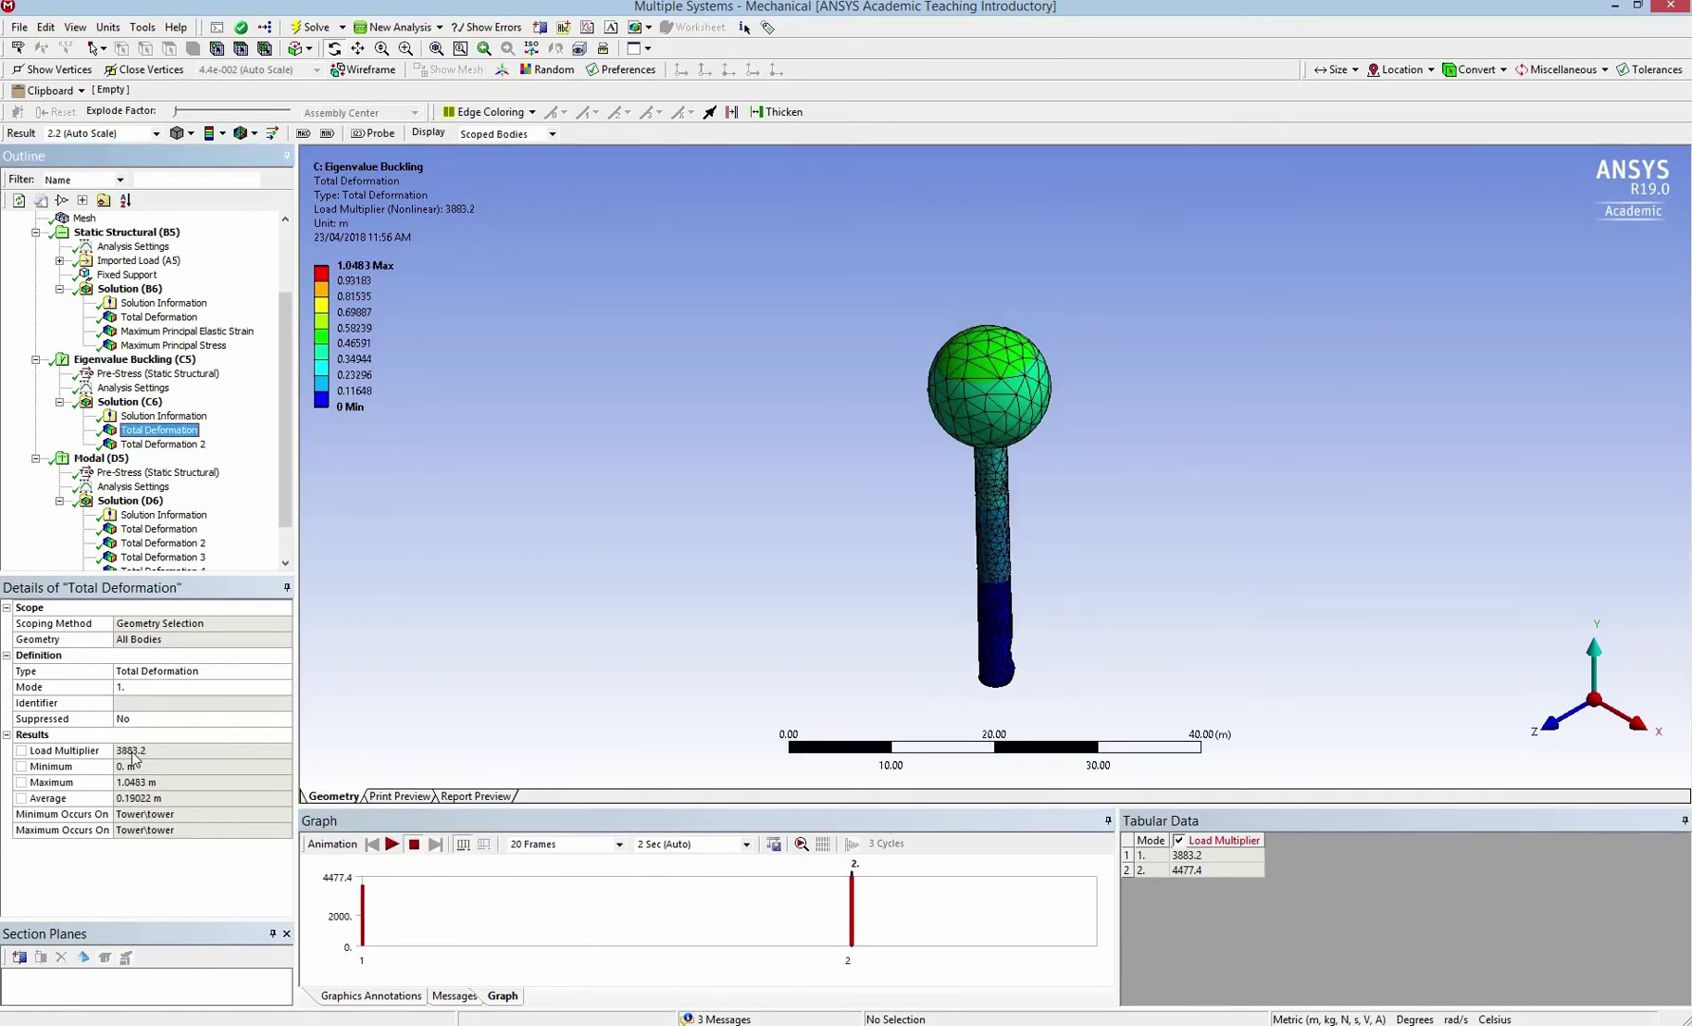
pyautogui.click(167, 444)
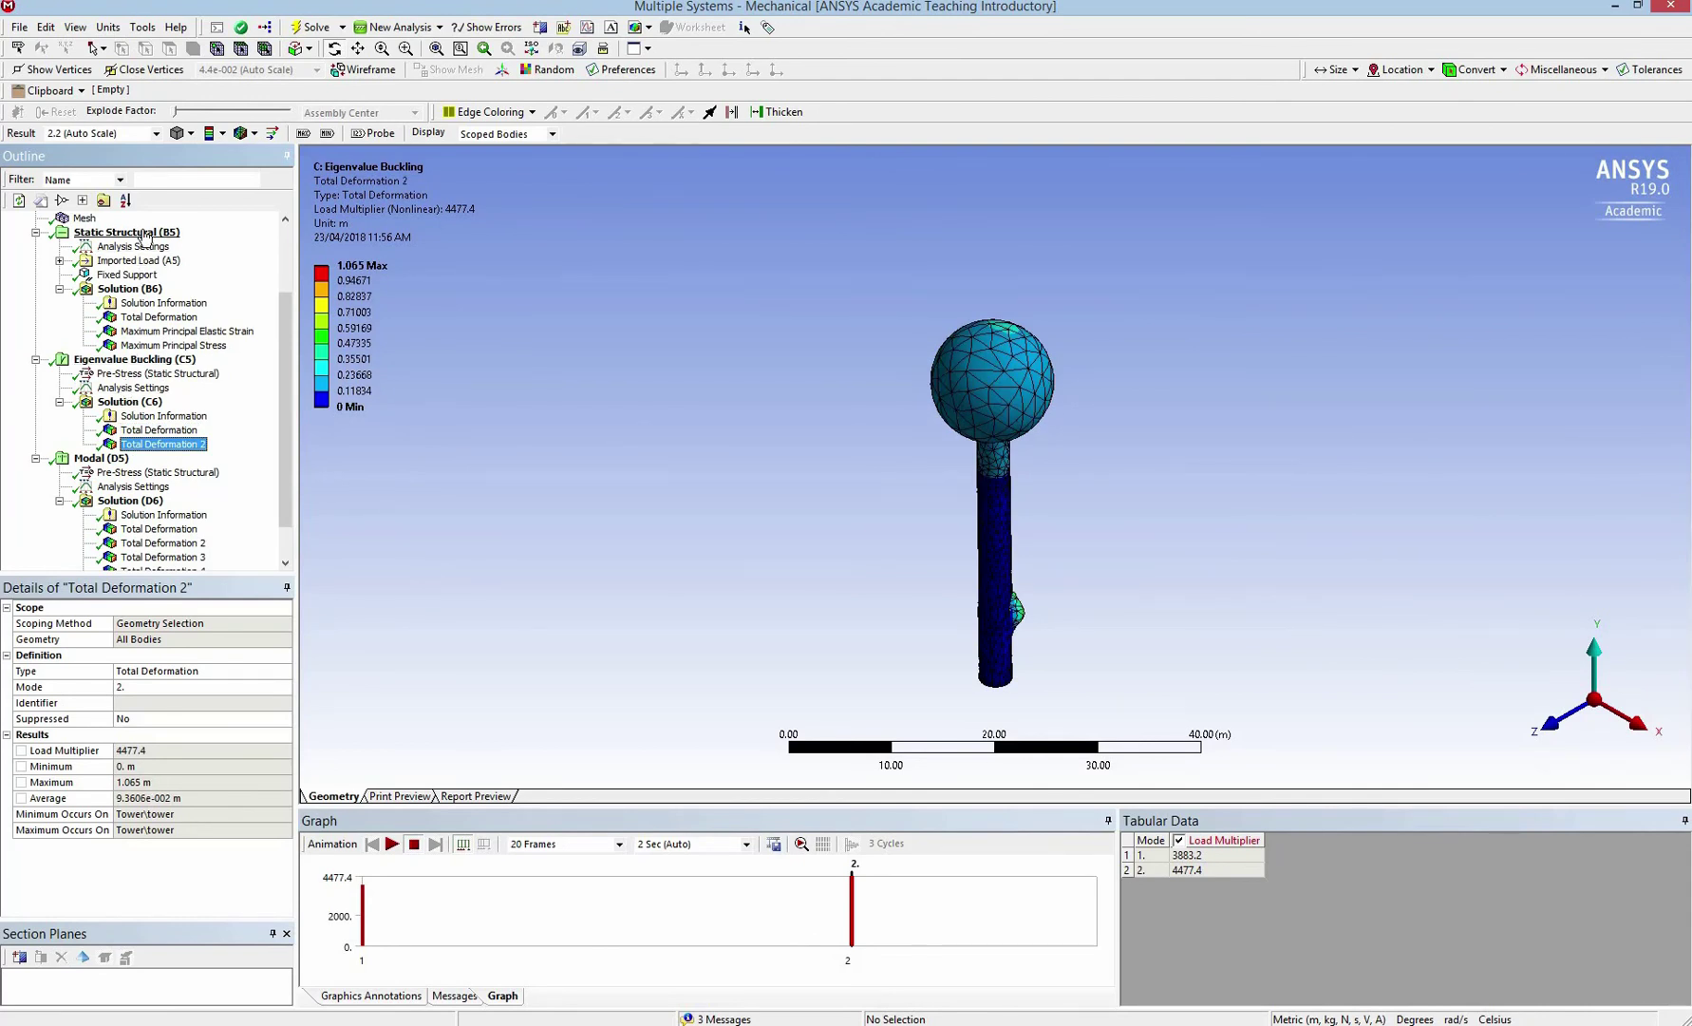
# Step: Inspect the second buckling mode's deformed shape from several angles, playing and pausing its animation
pyautogui.moveTo(947, 599); pyautogui.dragTo(674, 572)
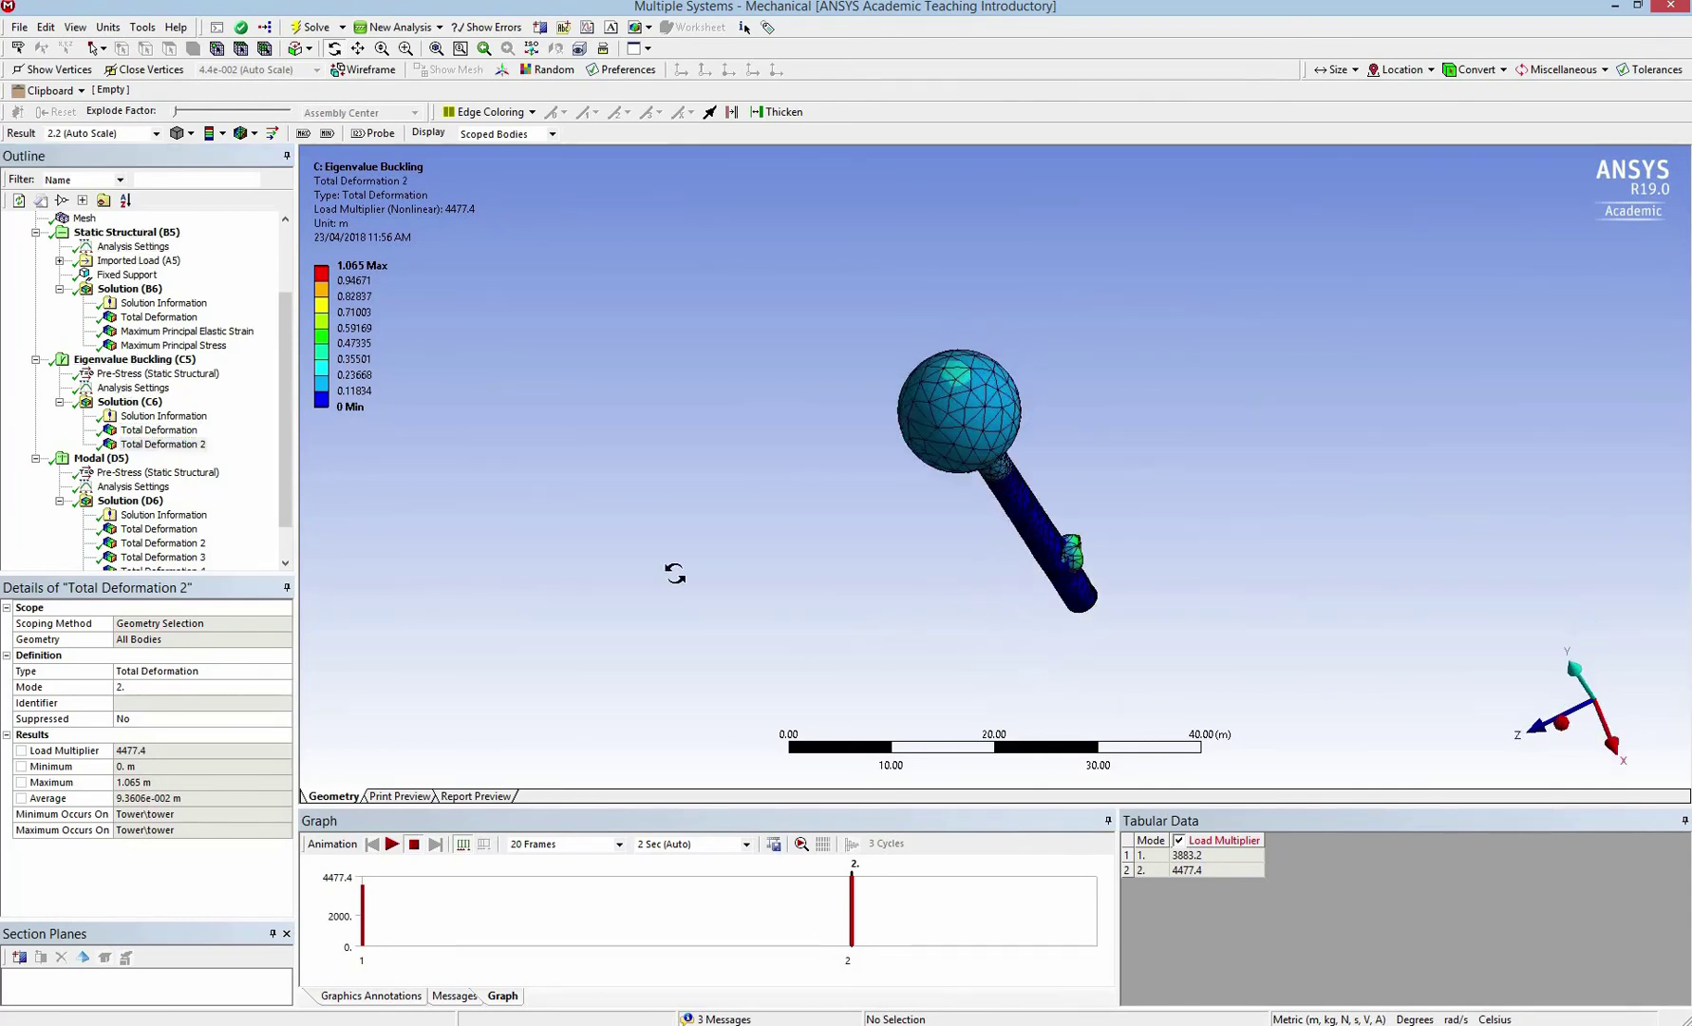
pyautogui.click(393, 845)
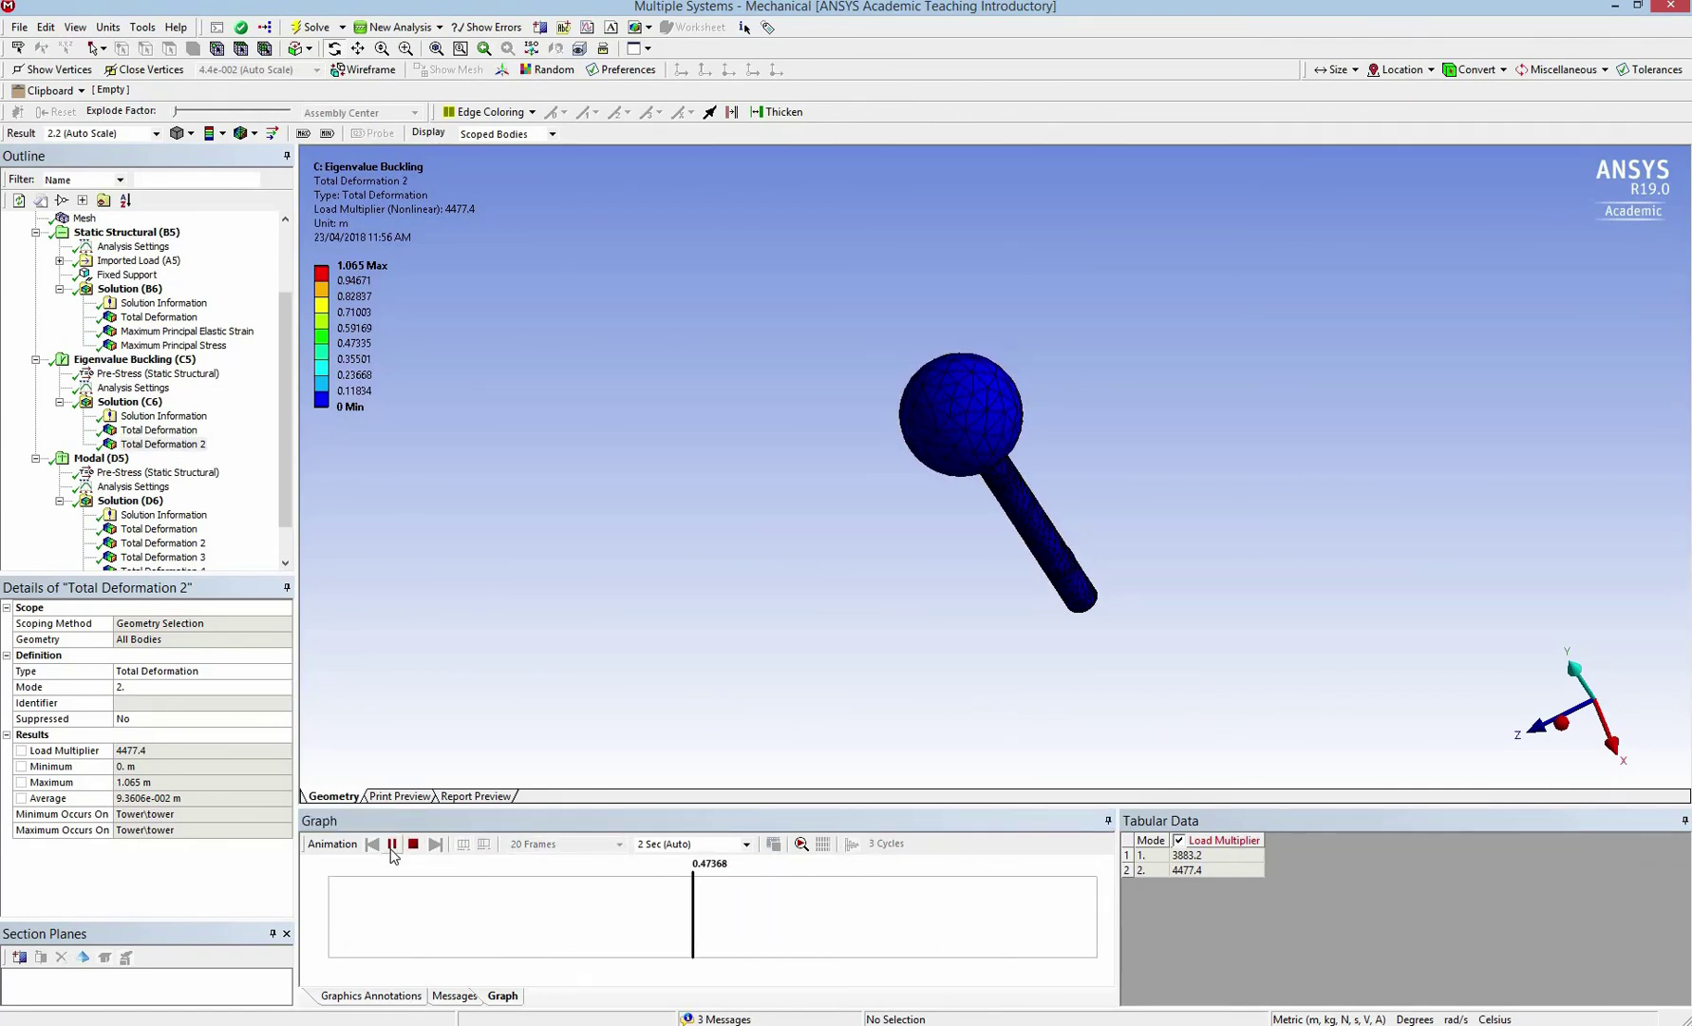
pyautogui.click(392, 845)
pyautogui.moveTo(934, 538); pyautogui.dragTo(899, 494)
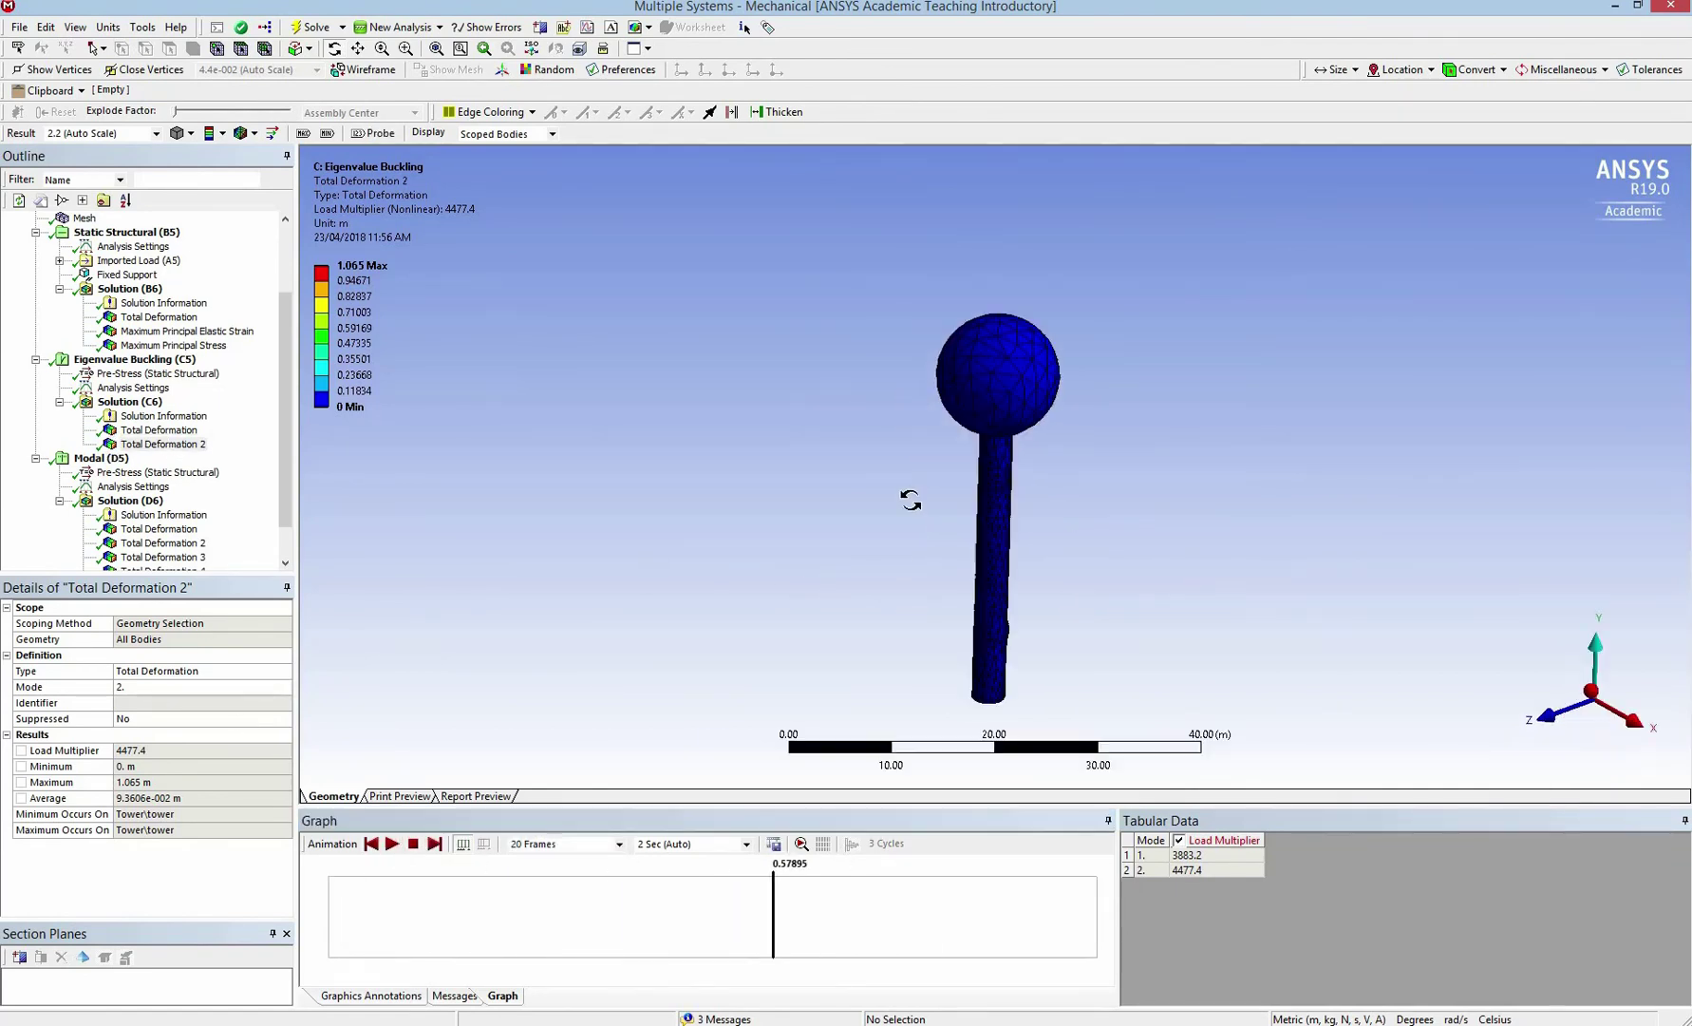